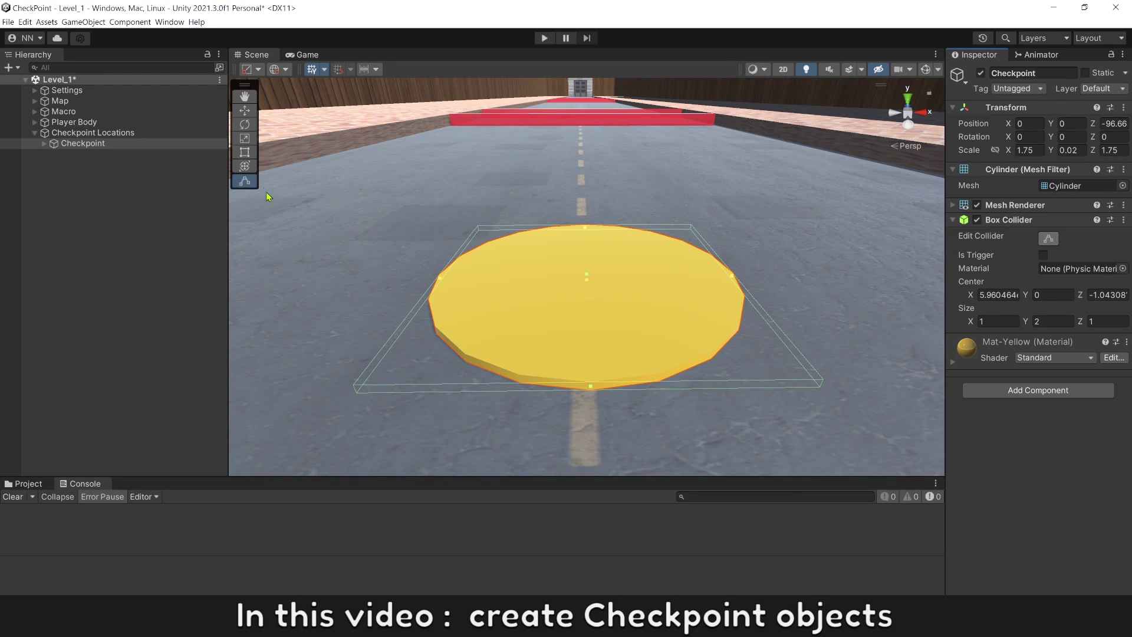
# Stretch the checkpoint collider taller, then walk and run the character down the corridor
pyautogui.moveTo(589, 278); pyautogui.dragTo(590, 235)
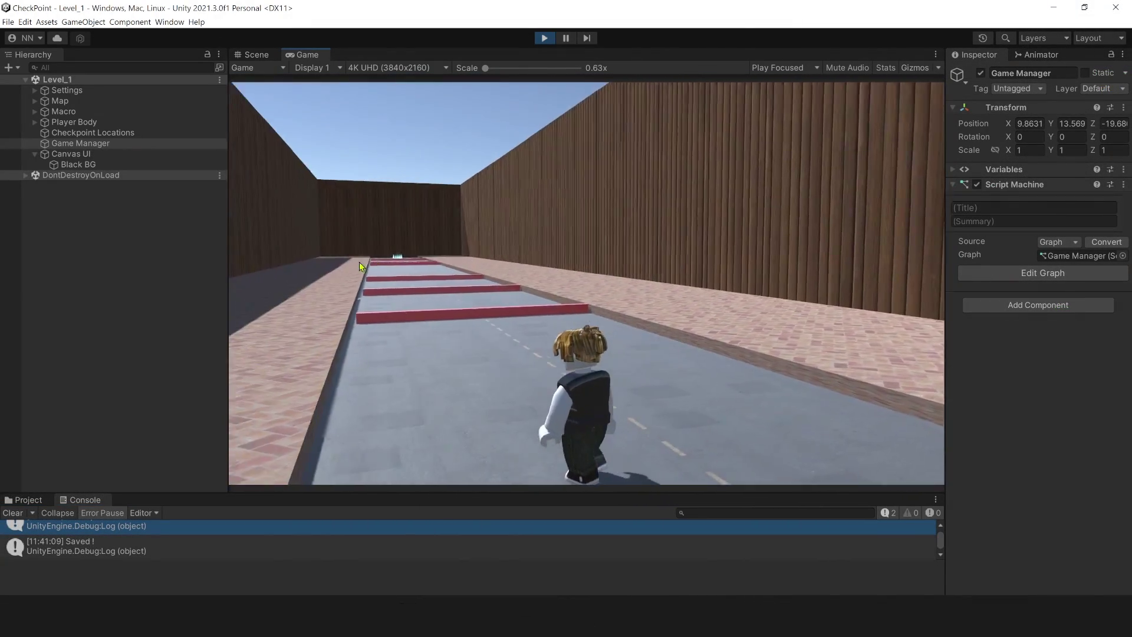
pyautogui.press('w')
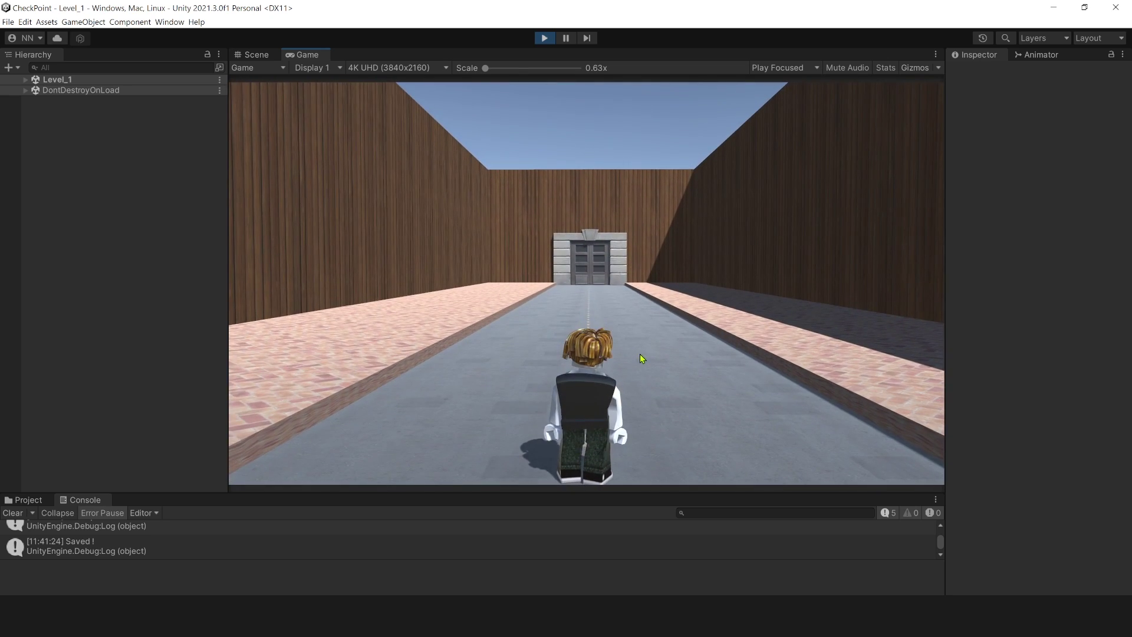
pyautogui.press('w')
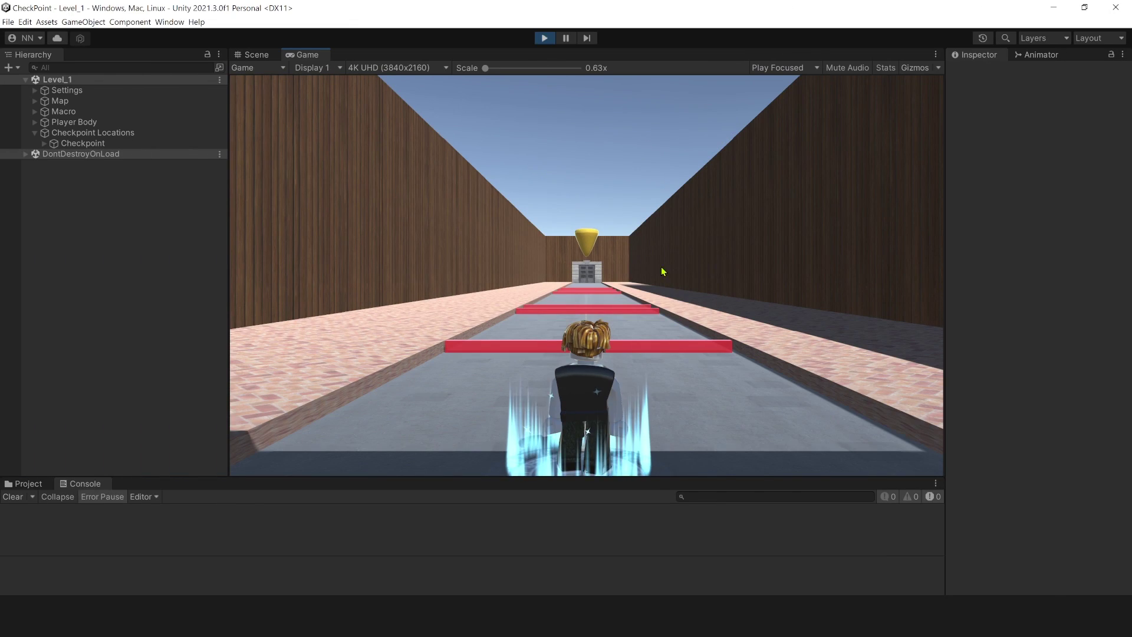
# Run the character down the track, jumping the red bar, onto the yellow checkpoint pad
pyautogui.press('w')
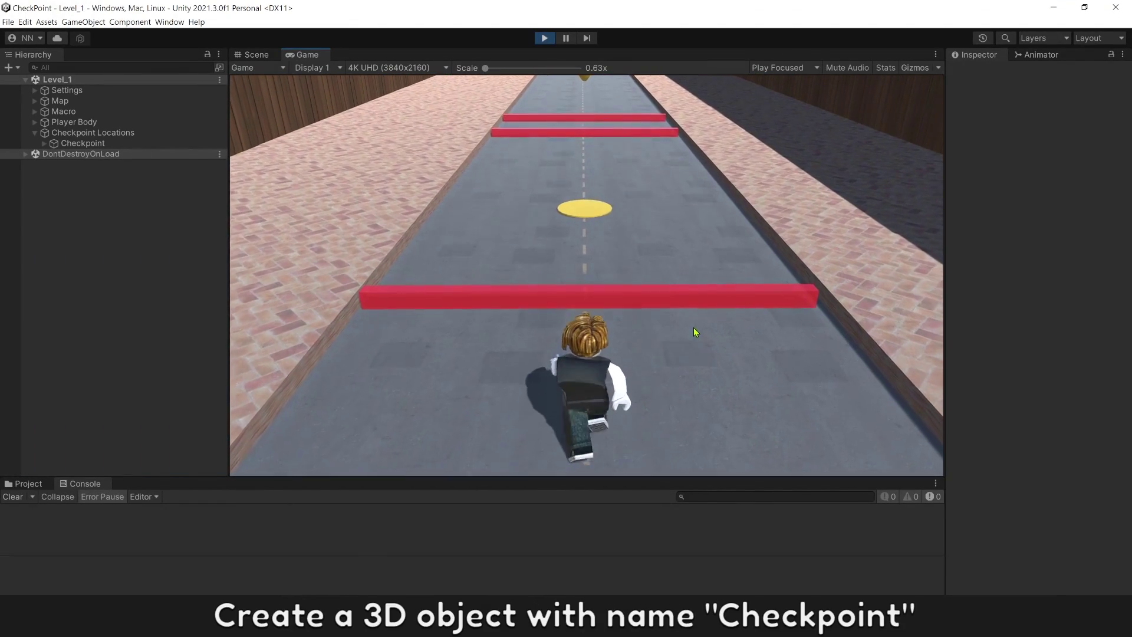
pyautogui.press('space')
pyautogui.press('a')
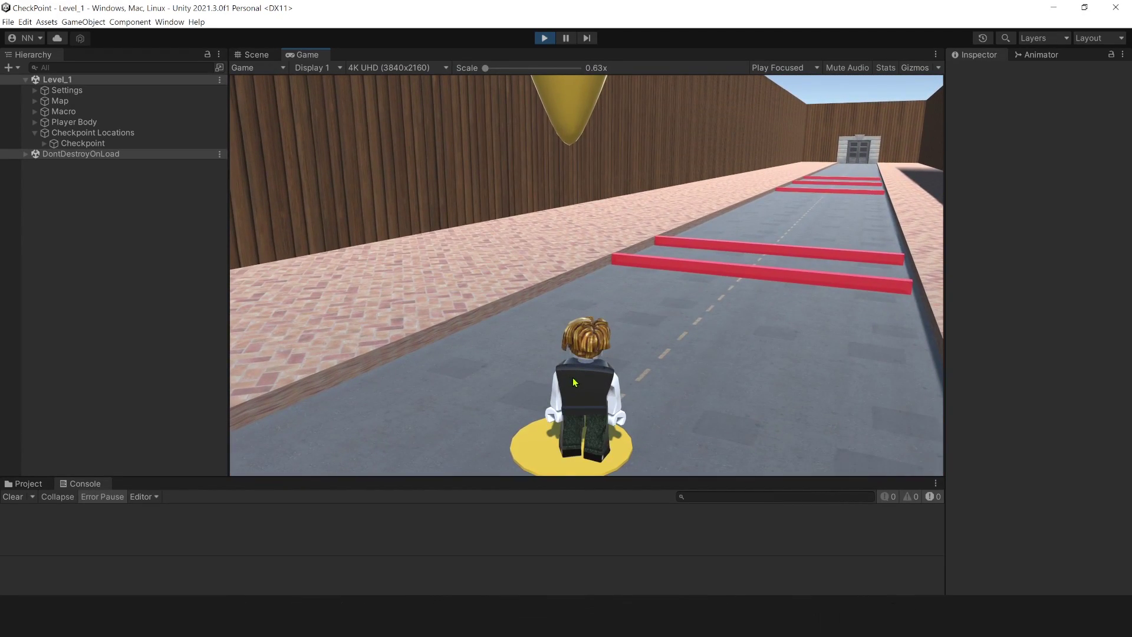
pyautogui.press('r')
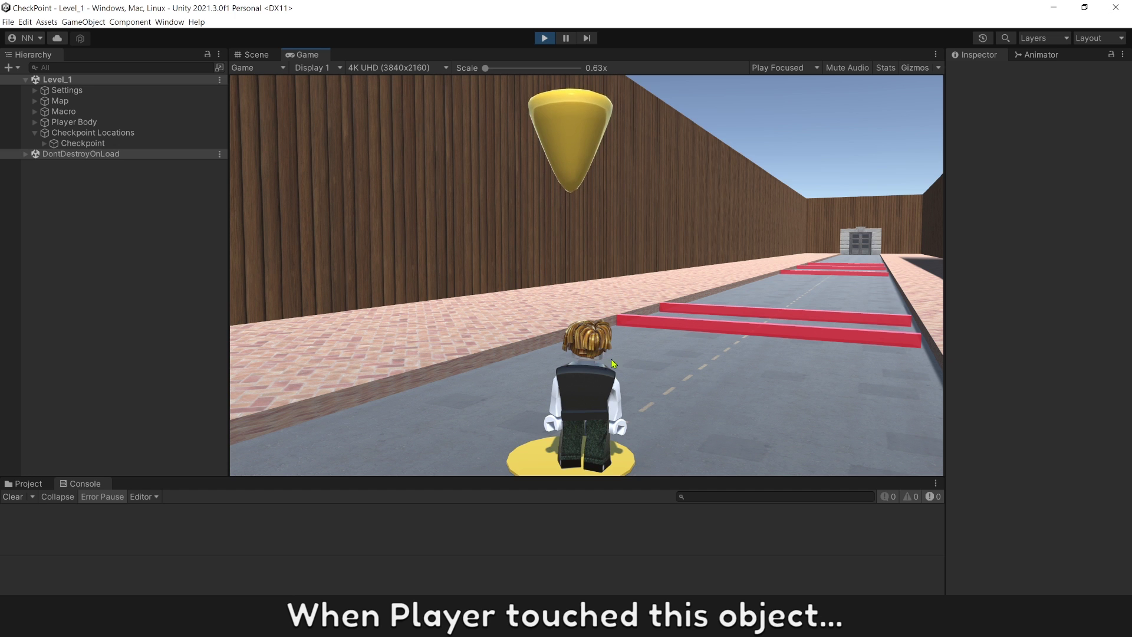
# Deactivate the Checkpoint object so it vanishes, then stop play mode
pyautogui.click(106, 144)
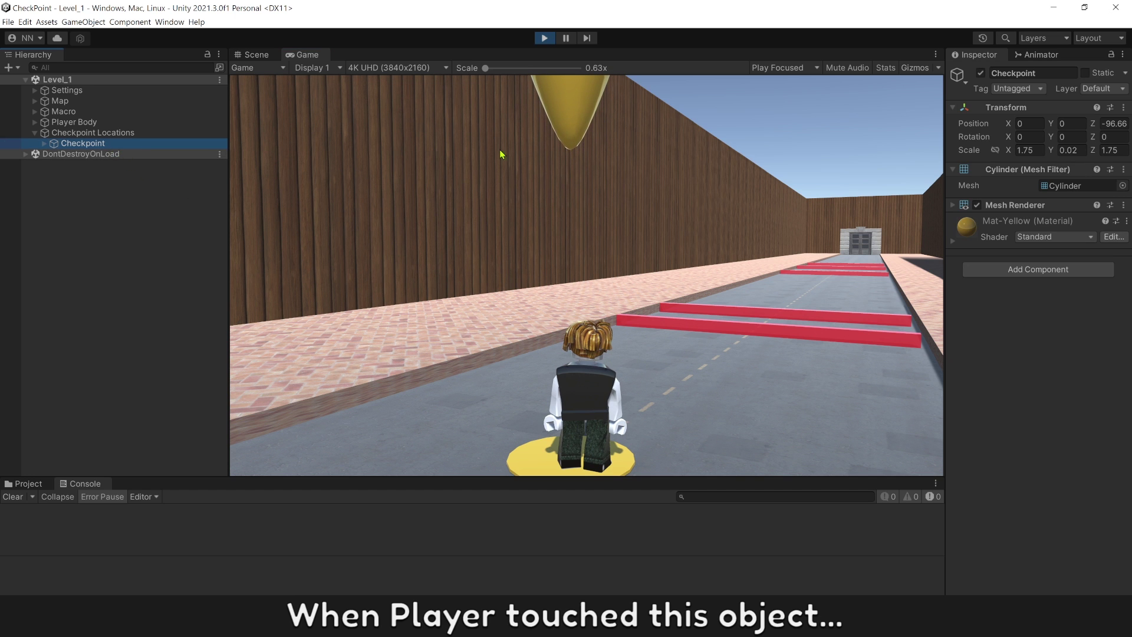
pyautogui.click(981, 75)
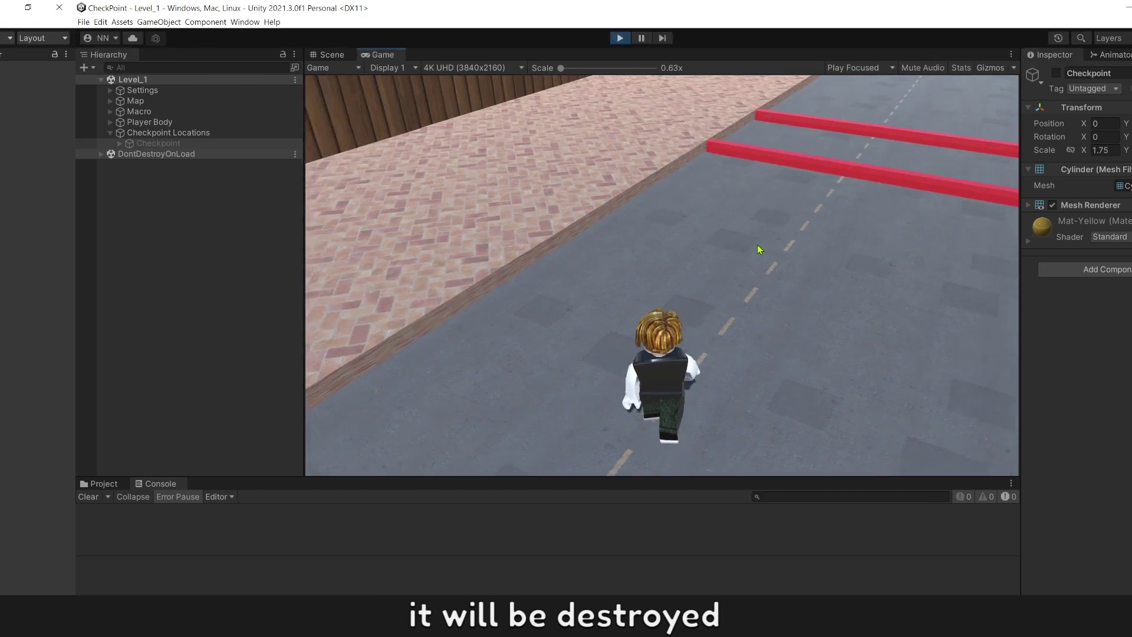
pyautogui.hotkey('ctrl', 'p')
pyautogui.click(91, 145)
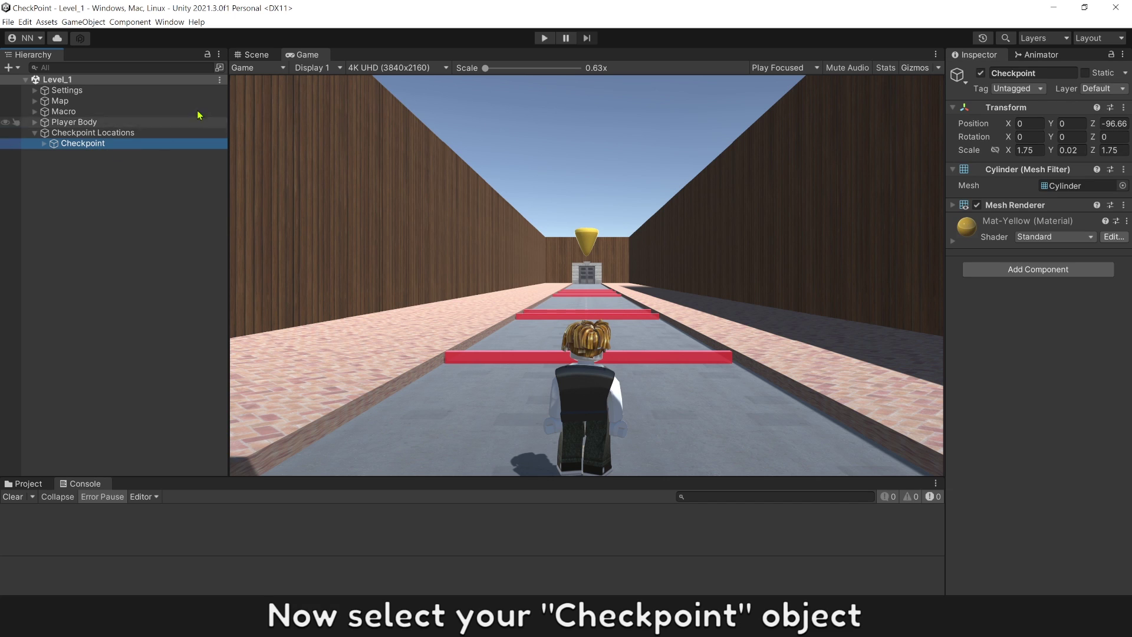
# Frame the Checkpoint pad in Scene view and make sure the object is active
pyautogui.click(254, 55)
pyautogui.press('f')
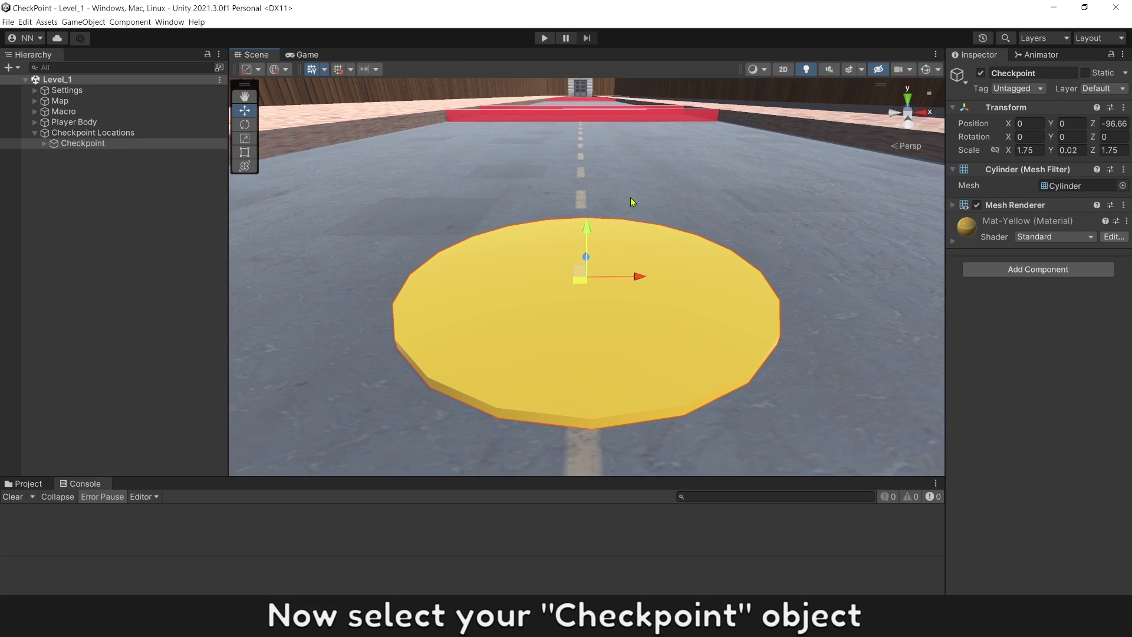
pyautogui.click(981, 74)
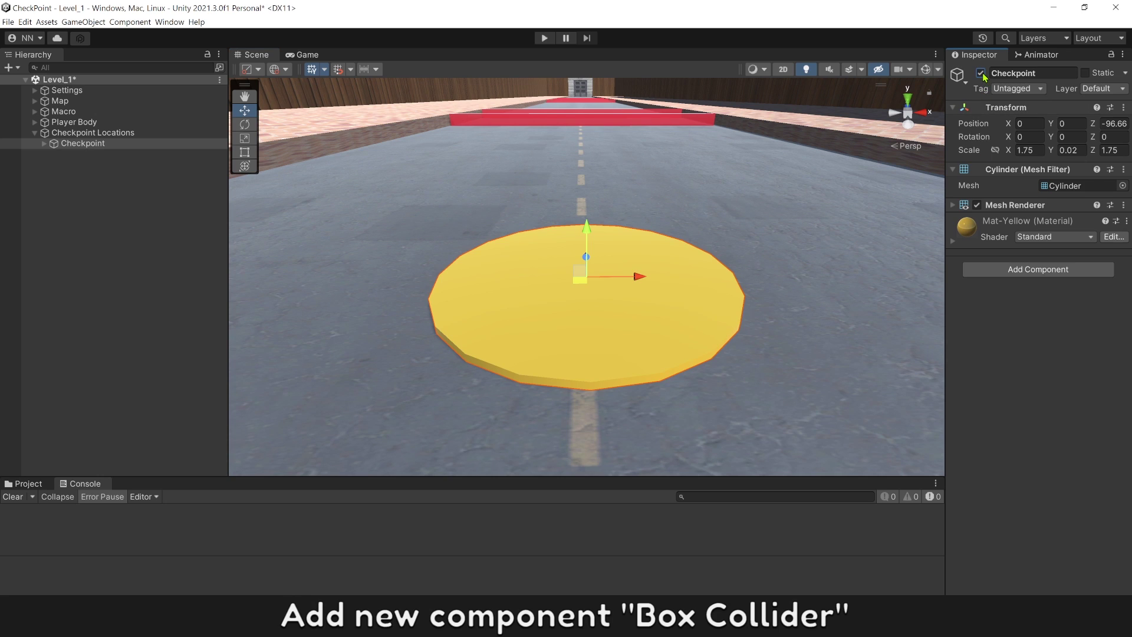
# Add a Box Collider to Checkpoint and stretch it well above the pad
pyautogui.click(1025, 270)
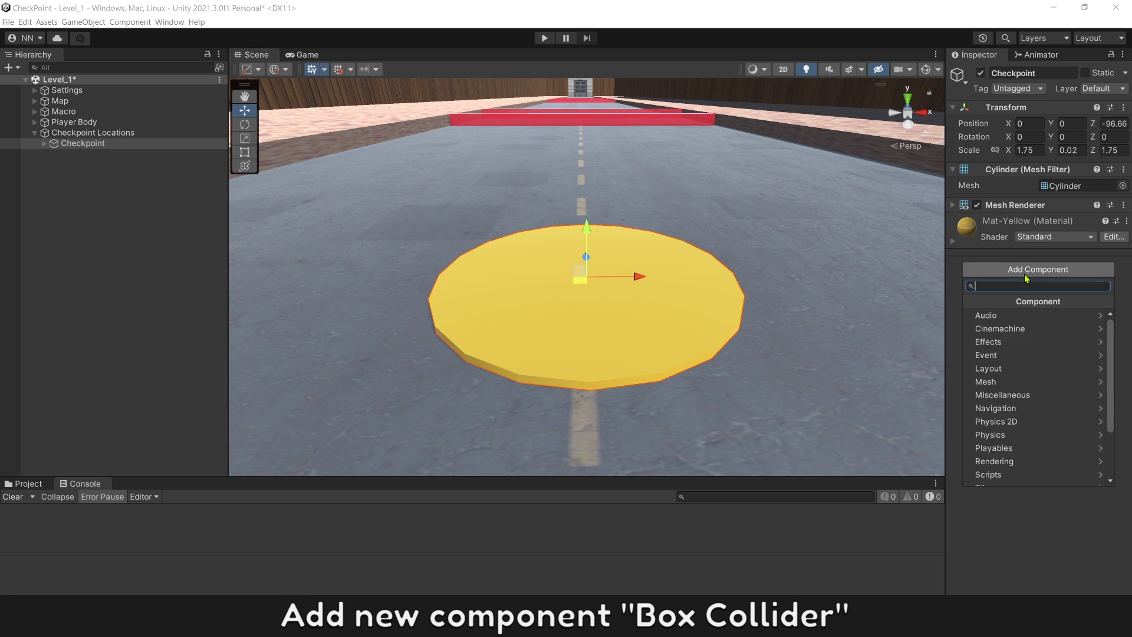
pyautogui.write('coll')
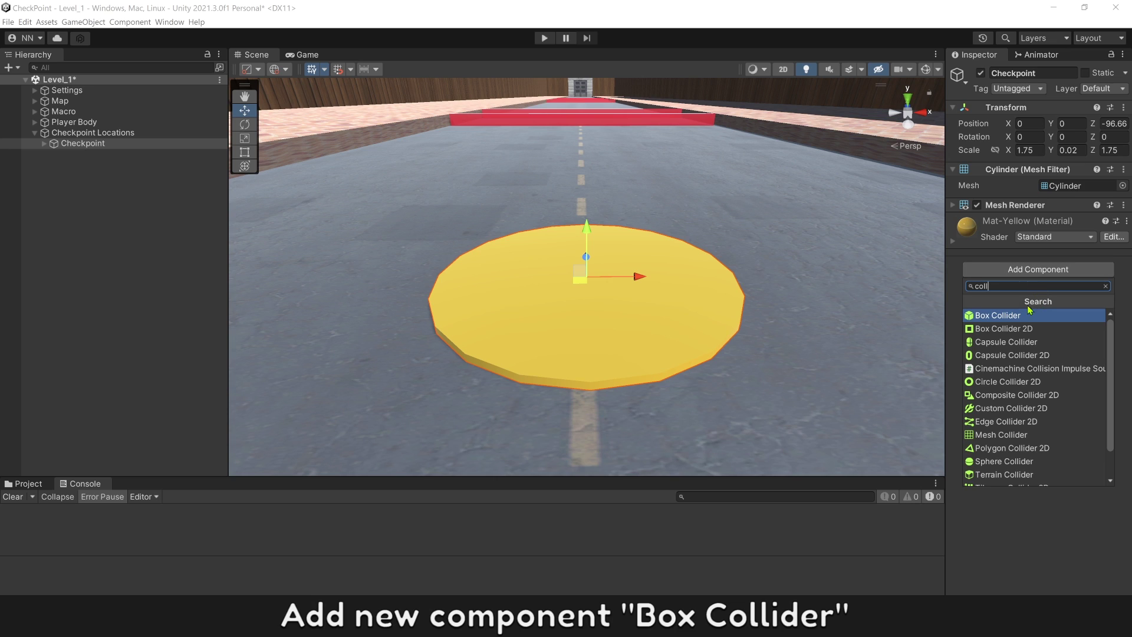
pyautogui.click(979, 319)
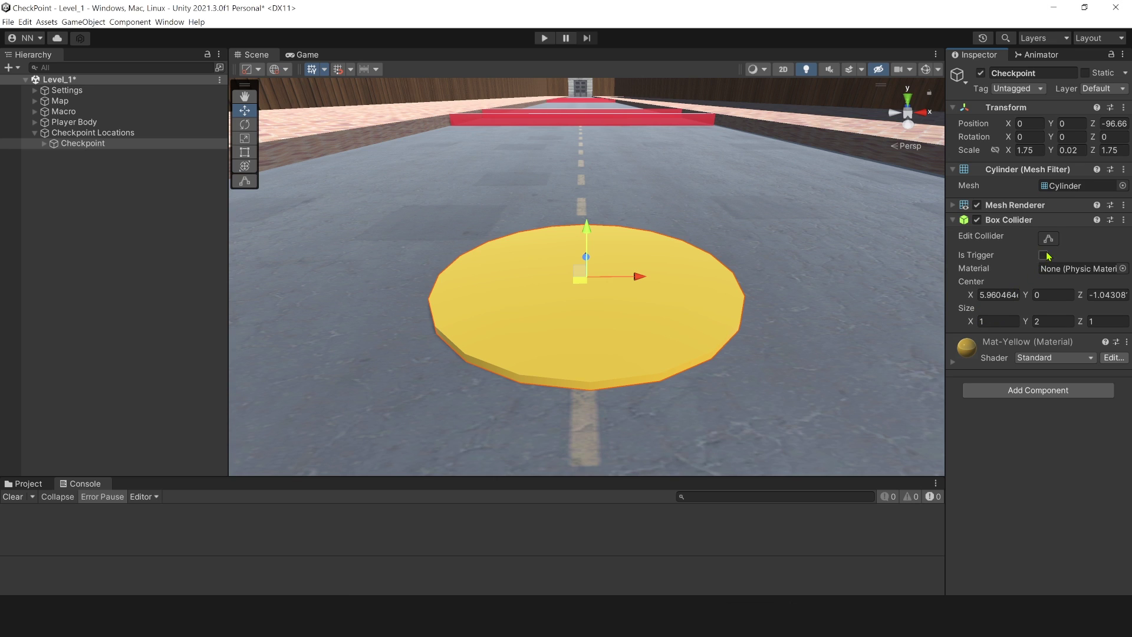
pyautogui.click(1048, 239)
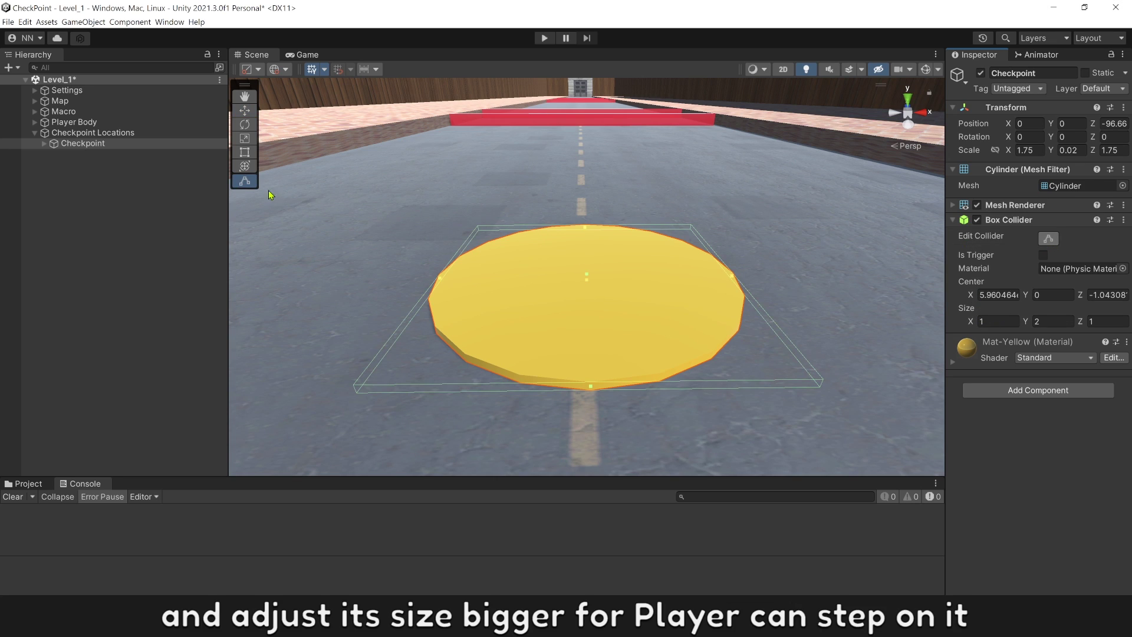
pyautogui.moveTo(585, 280); pyautogui.dragTo(588, 217)
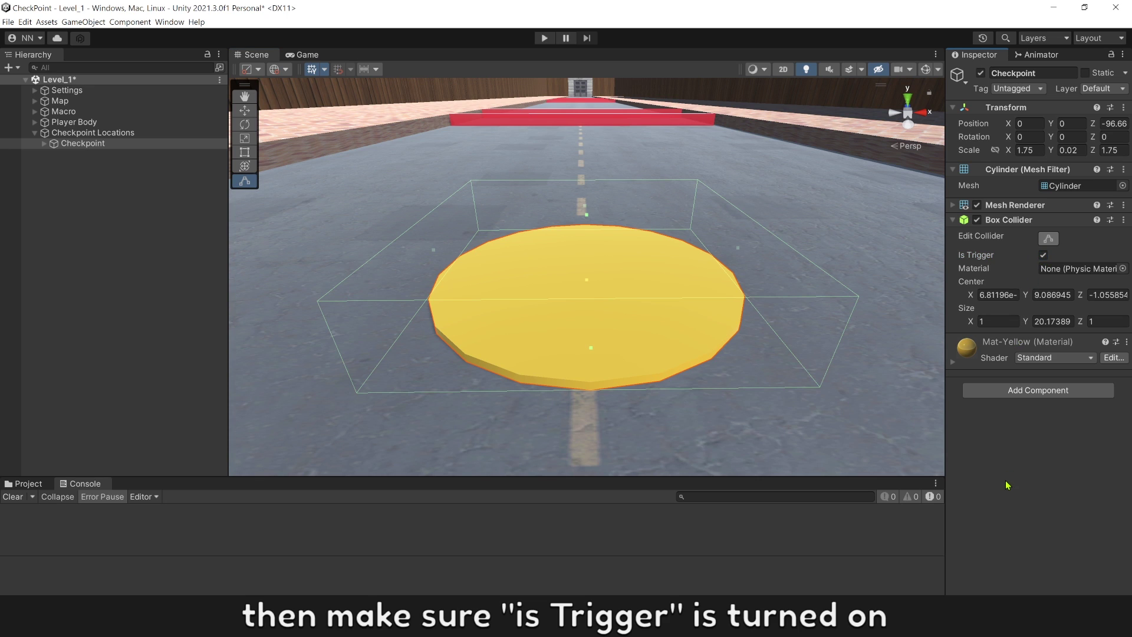
# Add a Script Machine with a new Check Point graph saved in Assets/Events, and edit it
pyautogui.click(1020, 390)
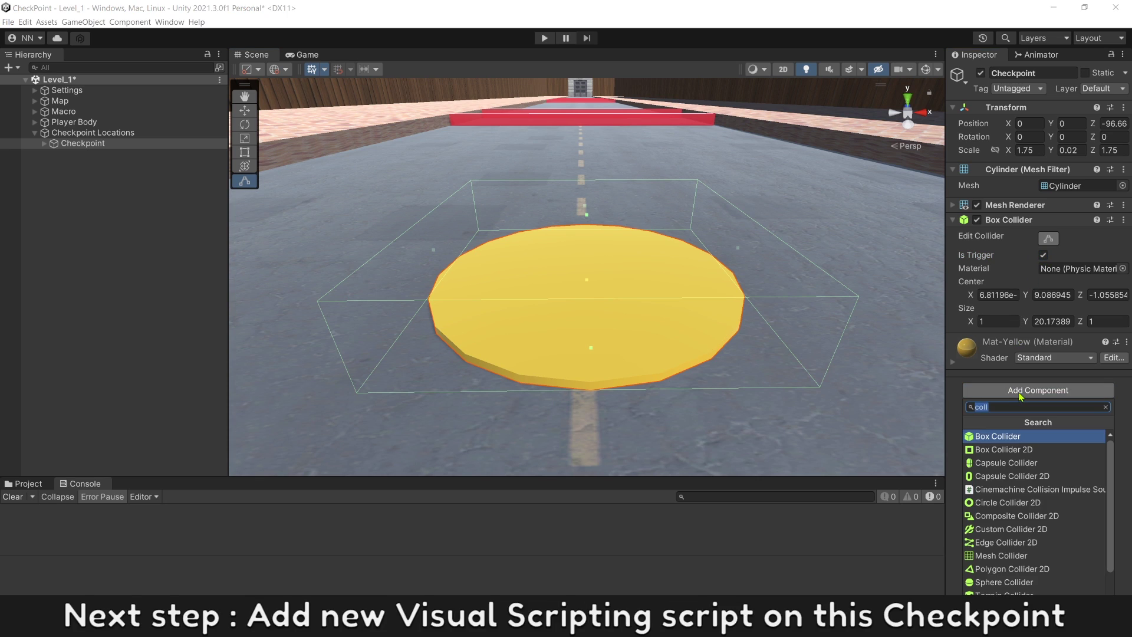
pyautogui.press('BackSpace')
pyautogui.scroll(-3, 1005, 454)
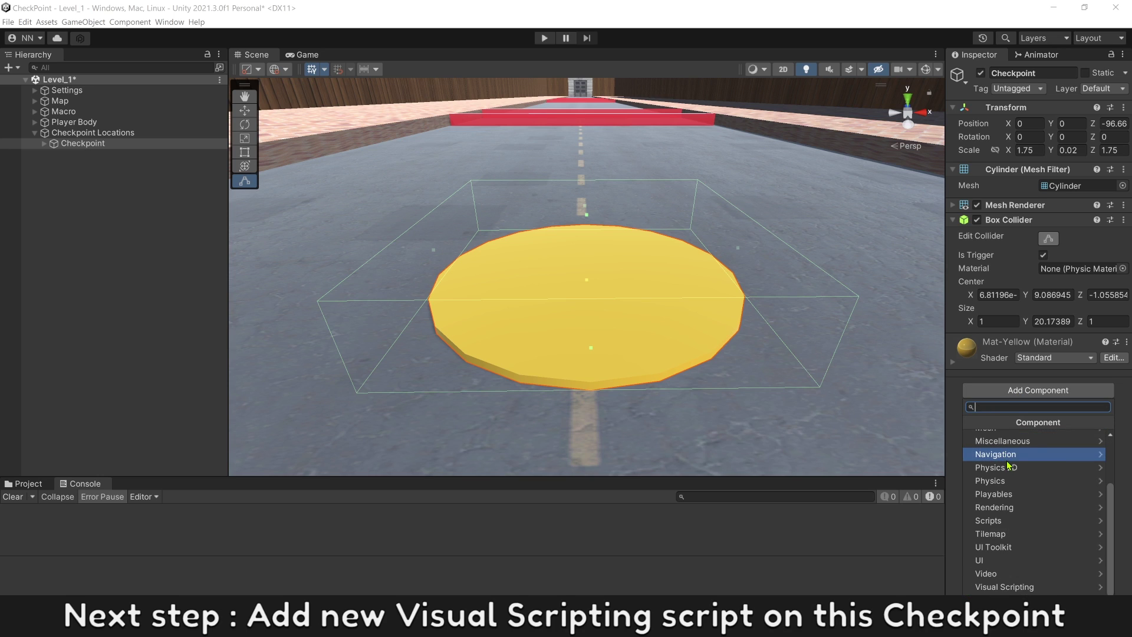
pyautogui.click(1004, 583)
pyautogui.click(1044, 449)
pyautogui.click(1106, 388)
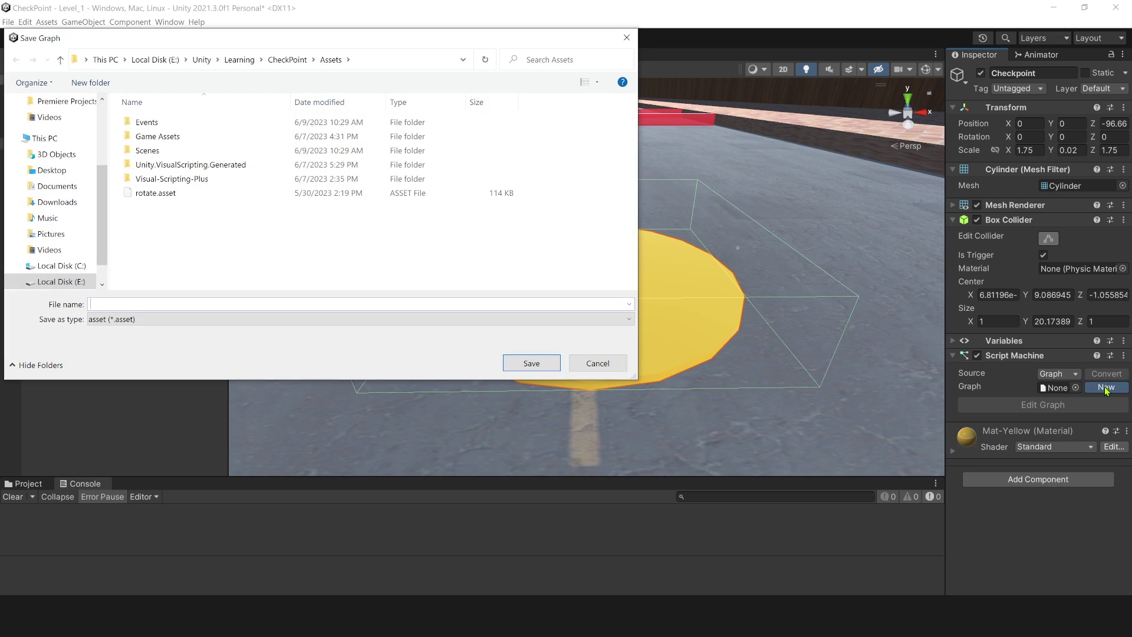
pyautogui.doubleClick(170, 121)
pyautogui.write('Check Point')
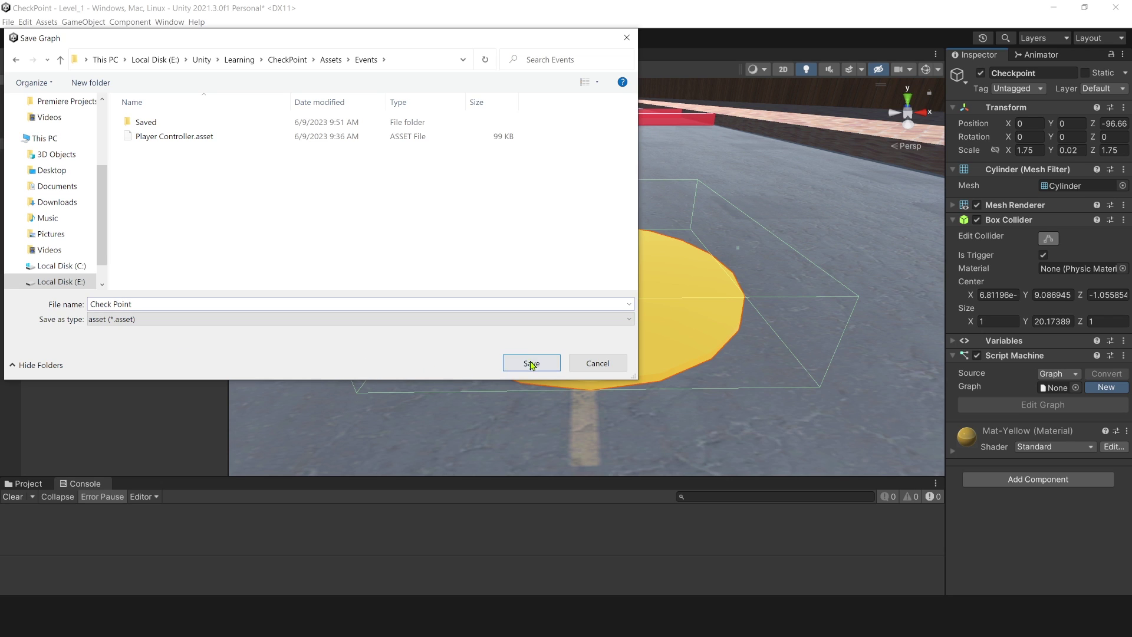
pyautogui.click(531, 365)
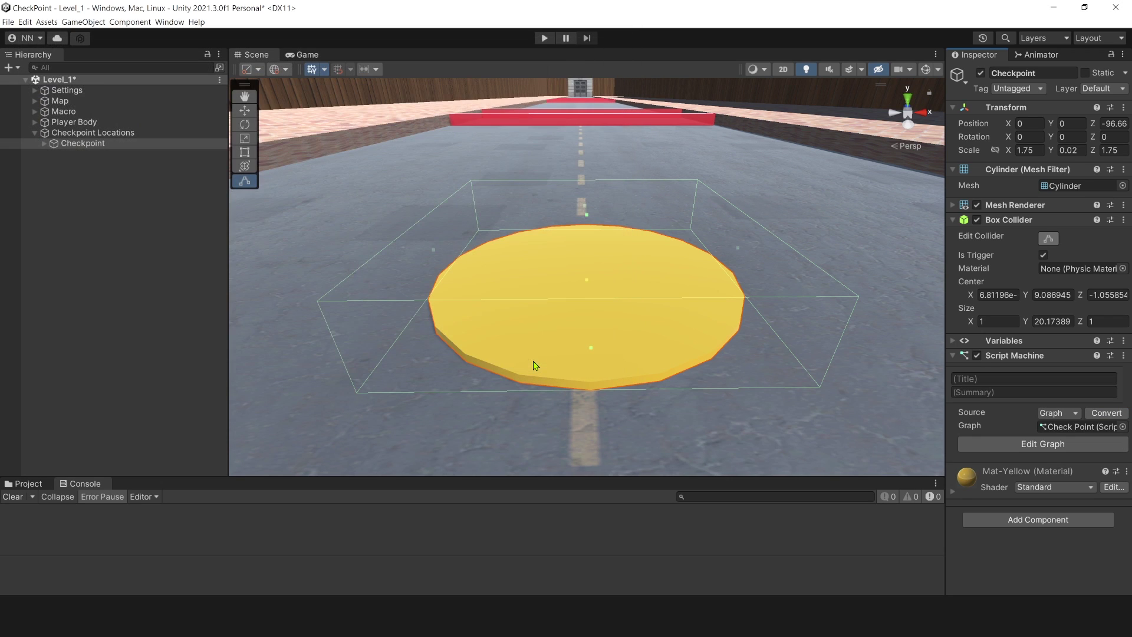
pyautogui.click(1016, 445)
# Replace the default start and update events with an On Trigger Enter event
pyautogui.moveTo(802, 428); pyautogui.dragTo(531, 221)
pyautogui.press('Delete')
pyautogui.rightClick(403, 198)
pyautogui.write('on t')
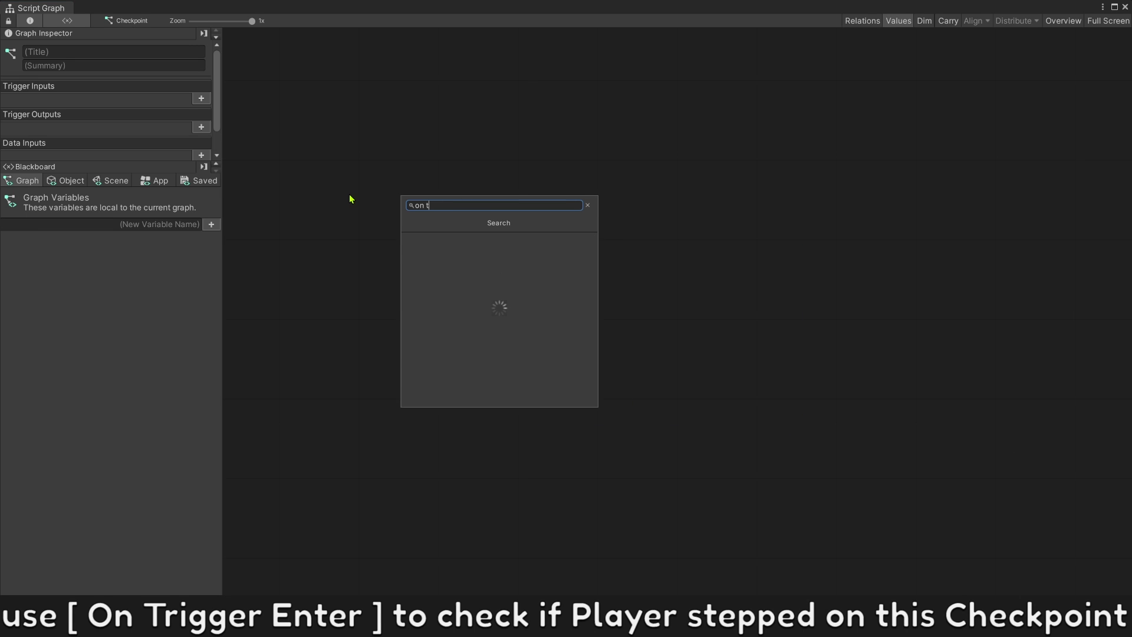
pyautogui.write('rig')
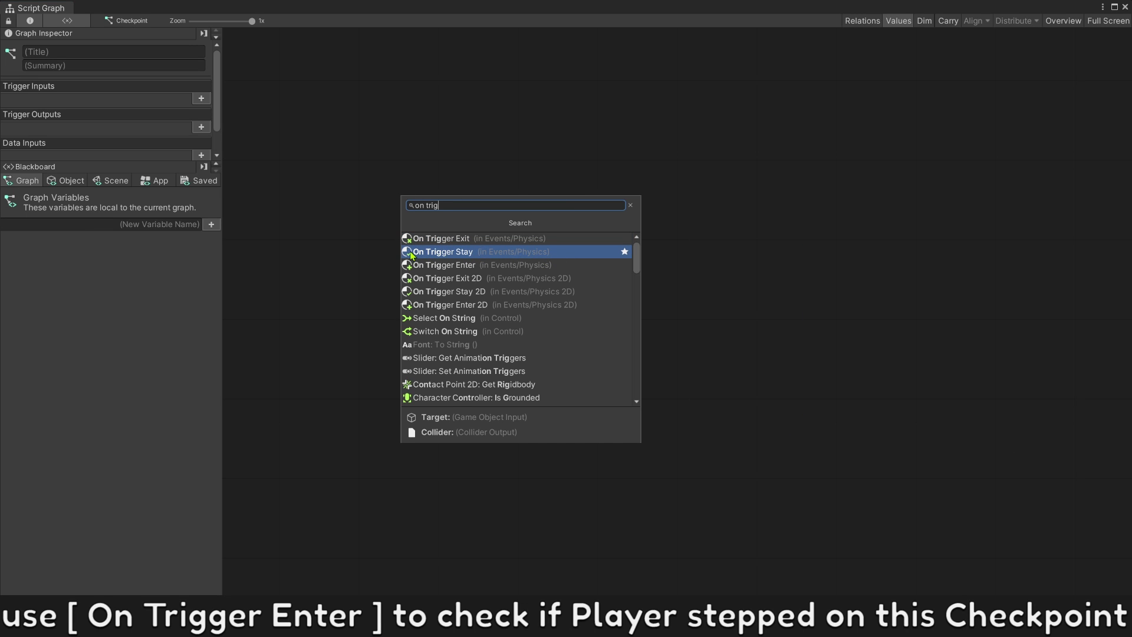
pyautogui.click(460, 270)
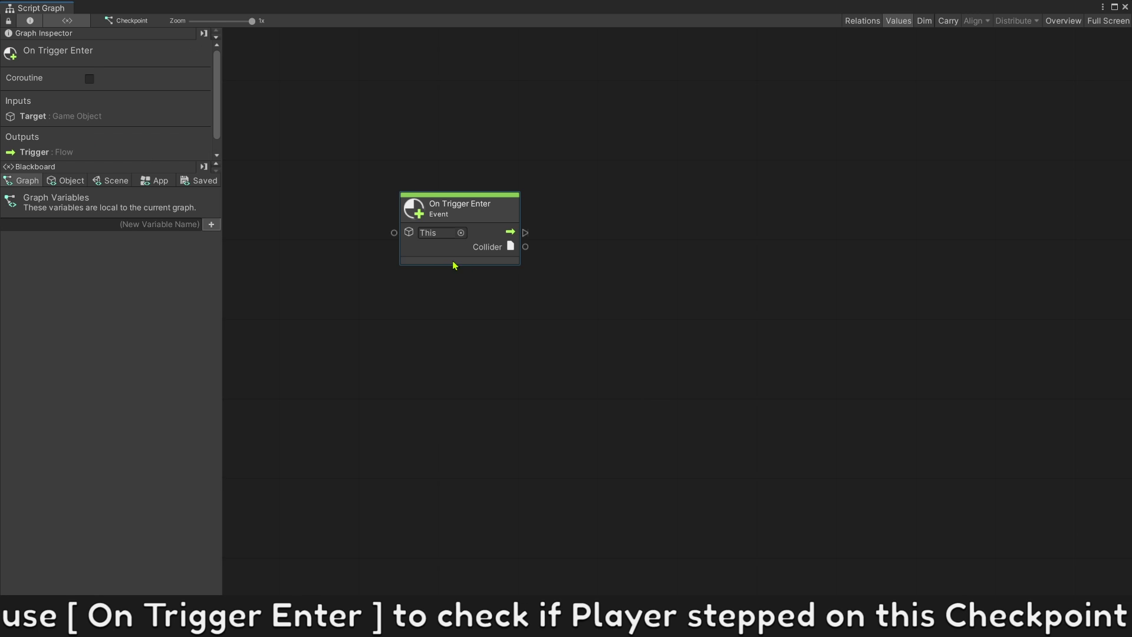
pyautogui.moveTo(455, 263); pyautogui.dragTo(386, 180)
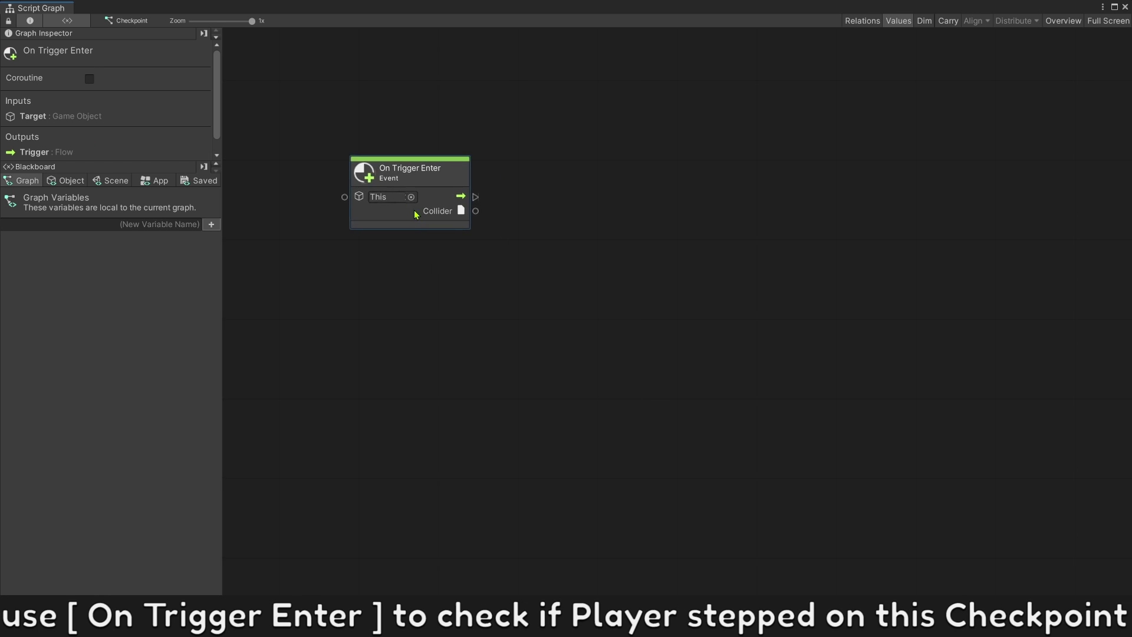
pyautogui.click(376, 255)
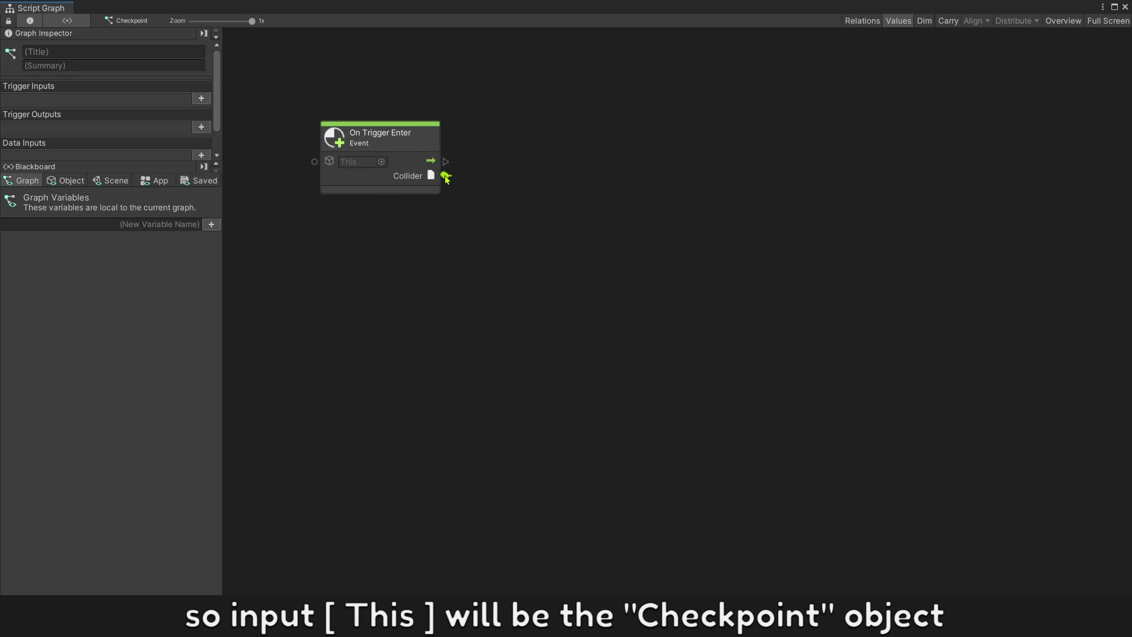
# Compare the collider's tag to the string 'Player' with Get Tag and Equal nodes
pyautogui.moveTo(446, 176); pyautogui.dragTo(486, 173)
pyautogui.write('get ta')
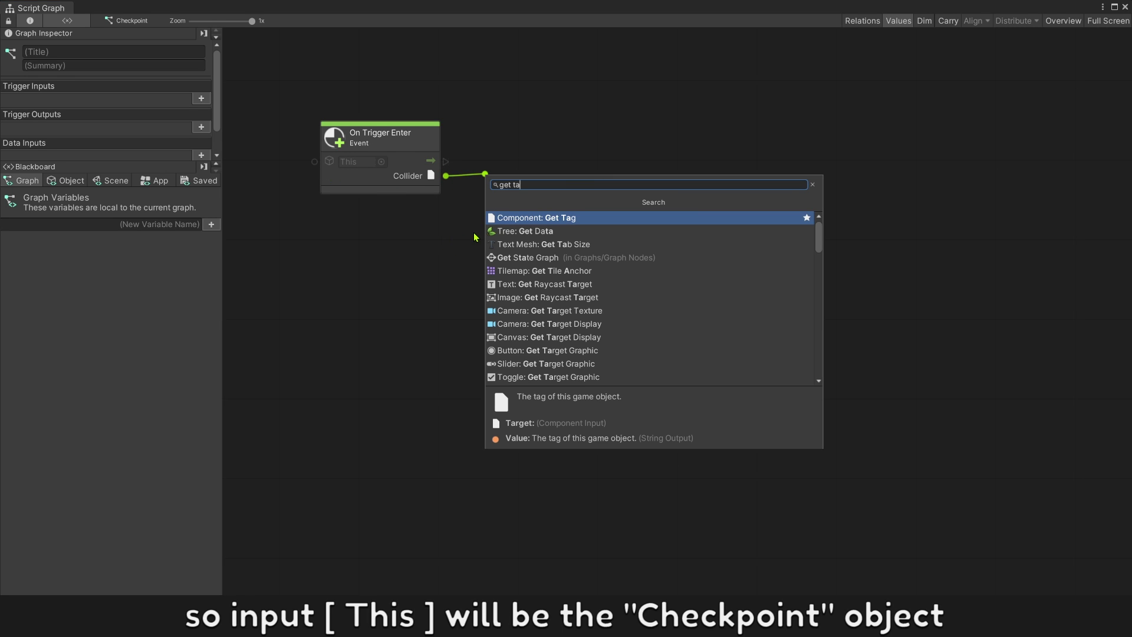
pyautogui.click(541, 218)
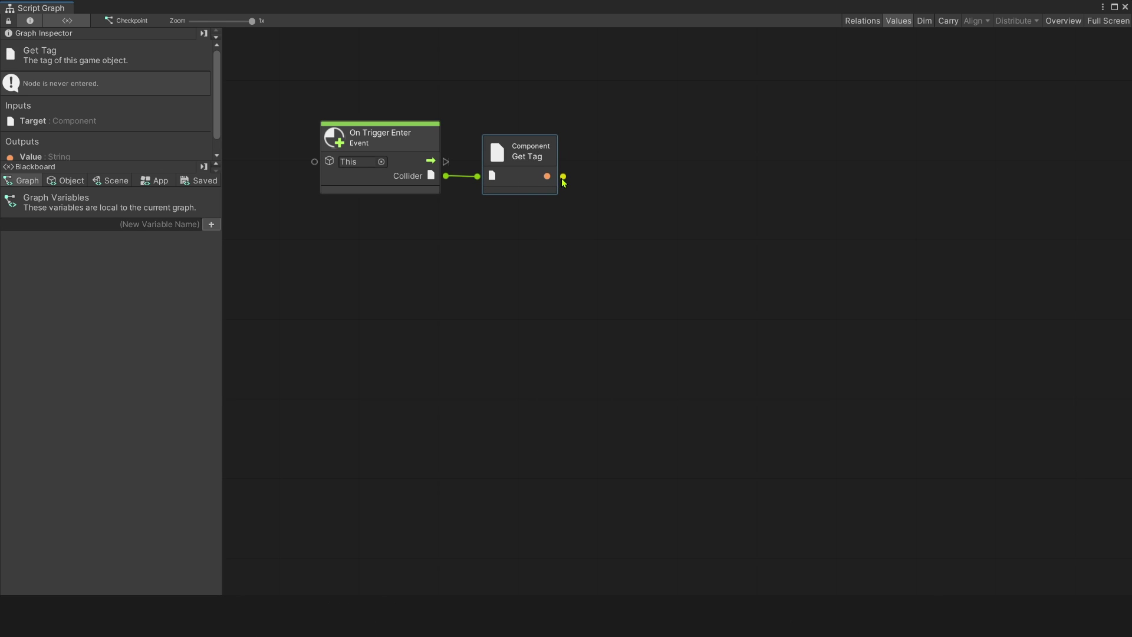
pyautogui.moveTo(563, 176)
pyautogui.mouseDown()
pyautogui.moveTo(634, 180)
pyautogui.moveTo(540, 239)
pyautogui.mouseUp()
pyautogui.write('equal')
pyautogui.press('Return')
pyautogui.click(553, 308)
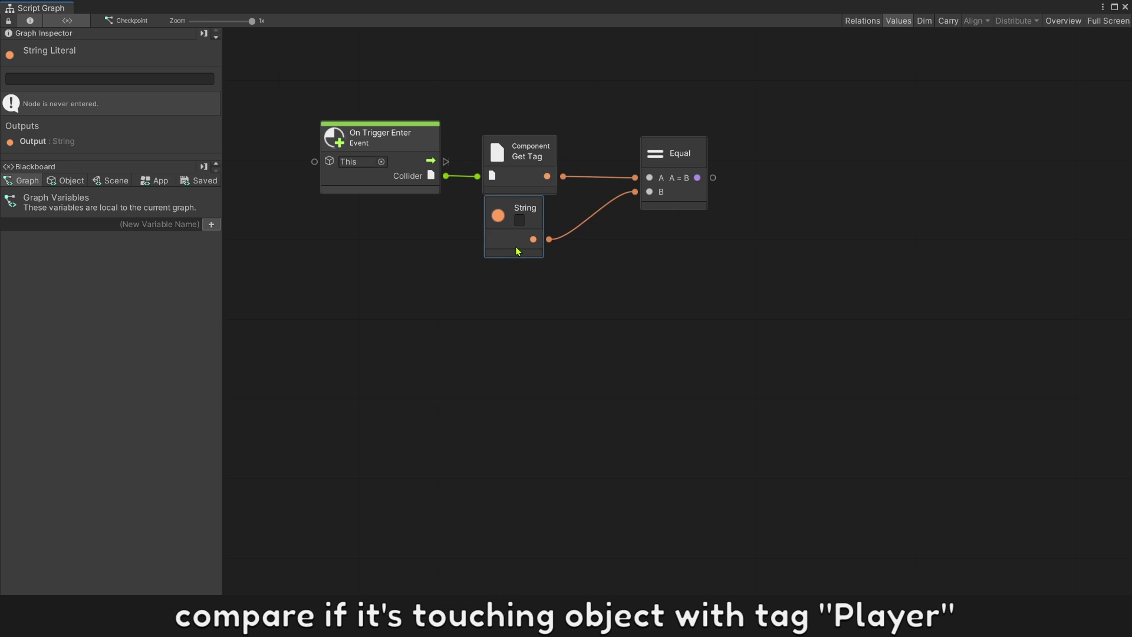
pyautogui.write('Player')
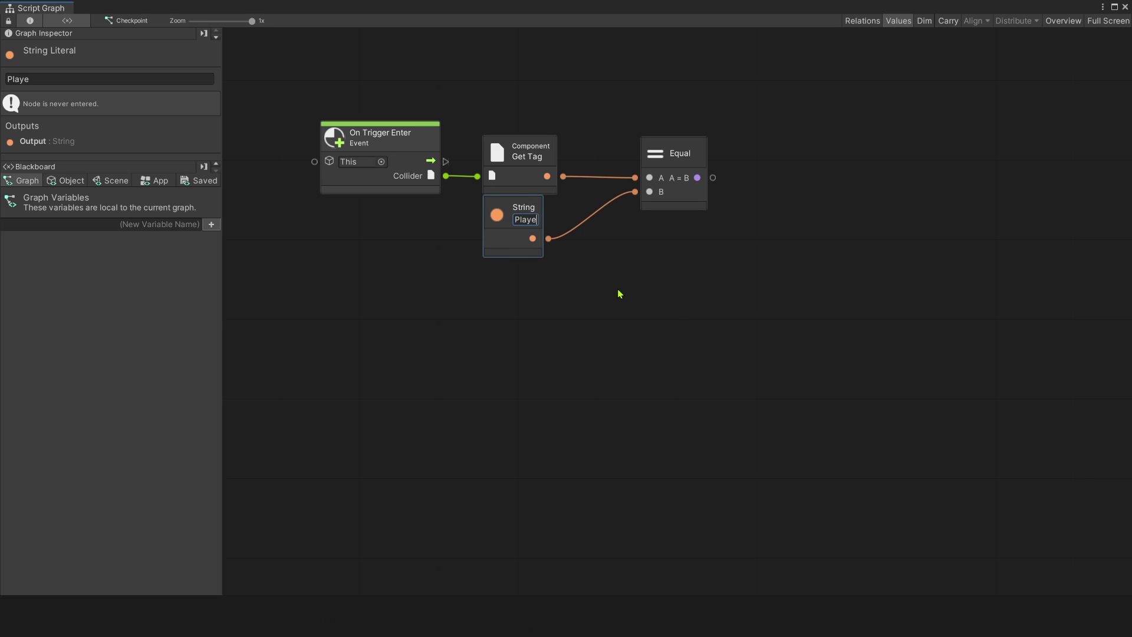
pyautogui.click(712, 208)
# Feed the comparison and trigger flow into an If node, then rearrange the nodes
pyautogui.moveTo(714, 177)
pyautogui.mouseDown()
pyautogui.moveTo(728, 158)
pyautogui.moveTo(690, 104)
pyautogui.moveTo(681, 109)
pyautogui.mouseUp()
pyautogui.write('if')
pyautogui.press('Return')
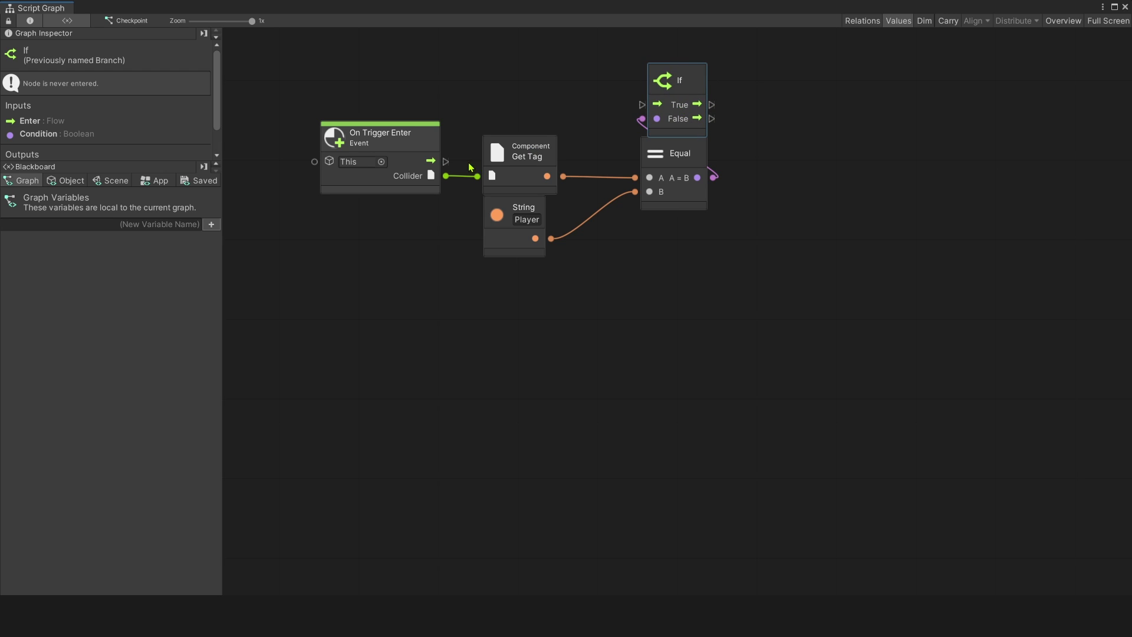
pyautogui.moveTo(446, 161); pyautogui.dragTo(643, 105)
pyautogui.moveTo(738, 283); pyautogui.dragTo(482, 99)
pyautogui.moveTo(678, 112); pyautogui.dragTo(669, 160)
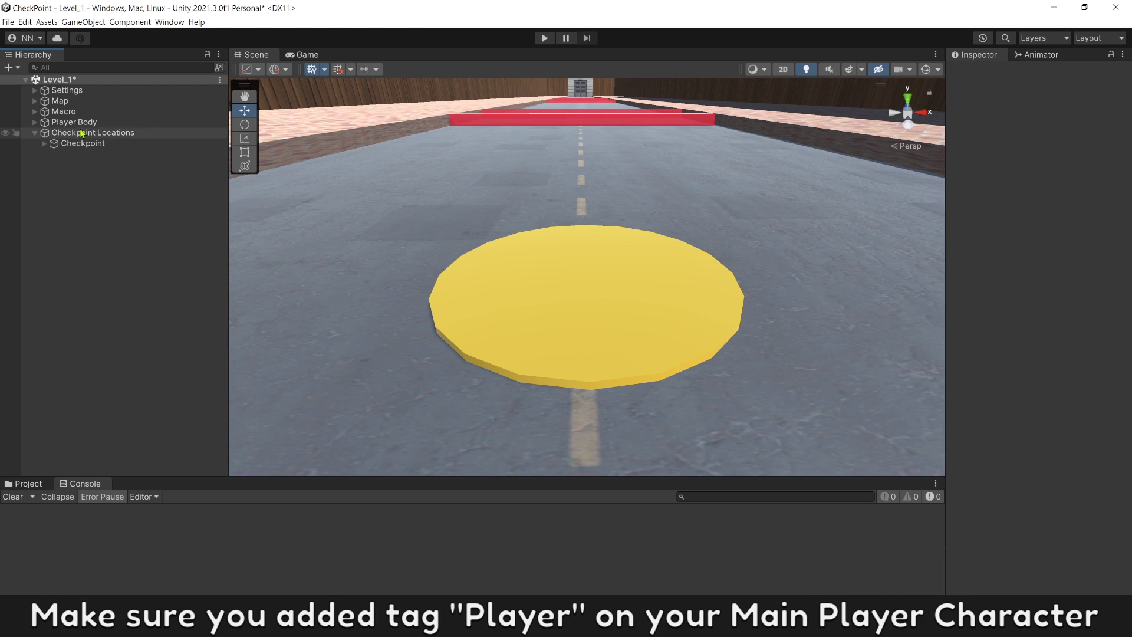
# Select and frame Player Body, and keep its tag set to Player
pyautogui.click(73, 125)
pyautogui.press('f')
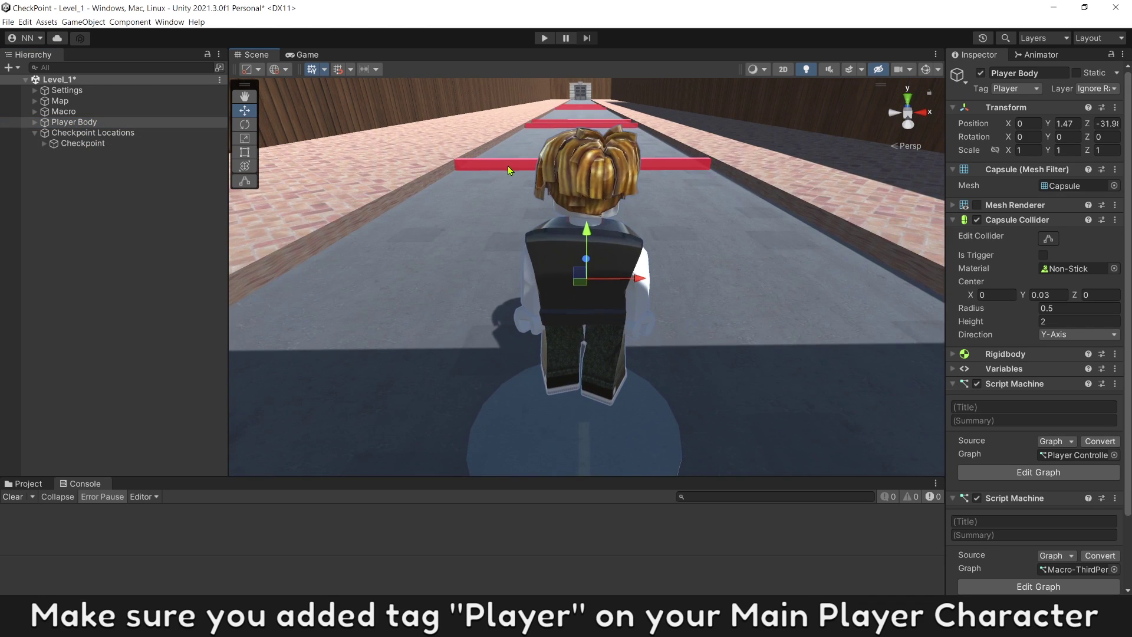
pyautogui.scroll(-2, 508, 166)
pyautogui.click(980, 73)
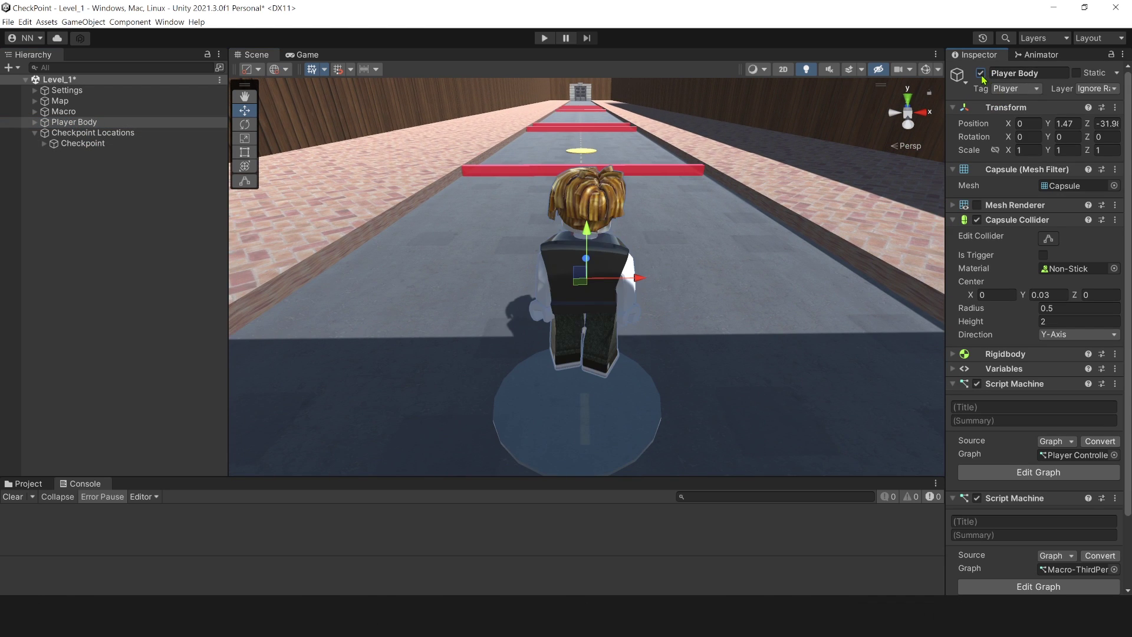
pyautogui.click(1003, 90)
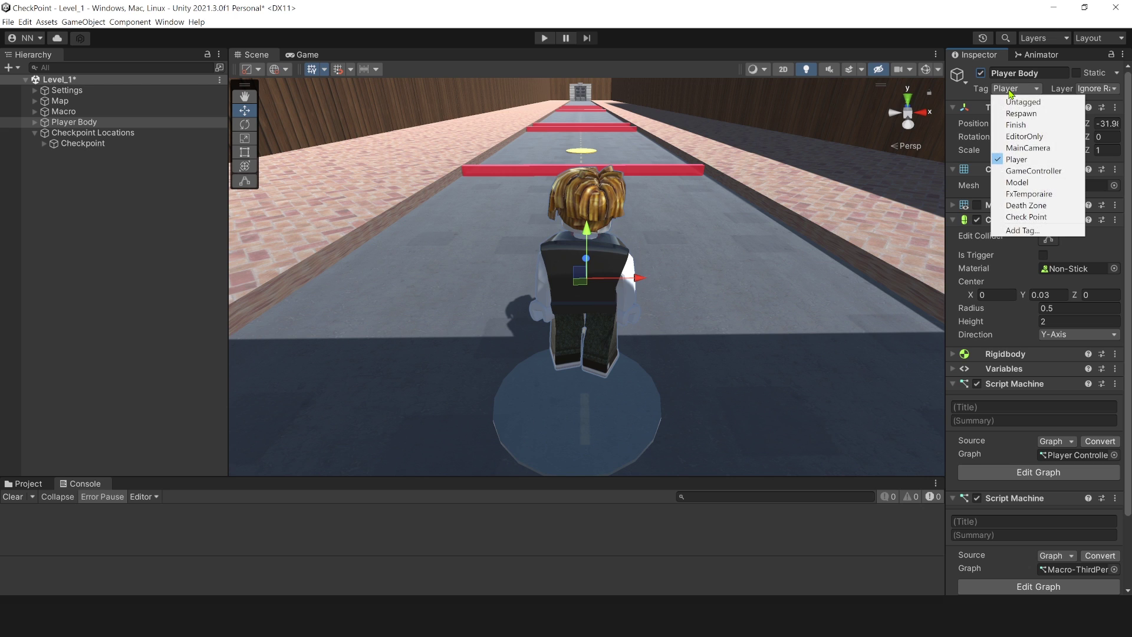
pyautogui.click(1020, 163)
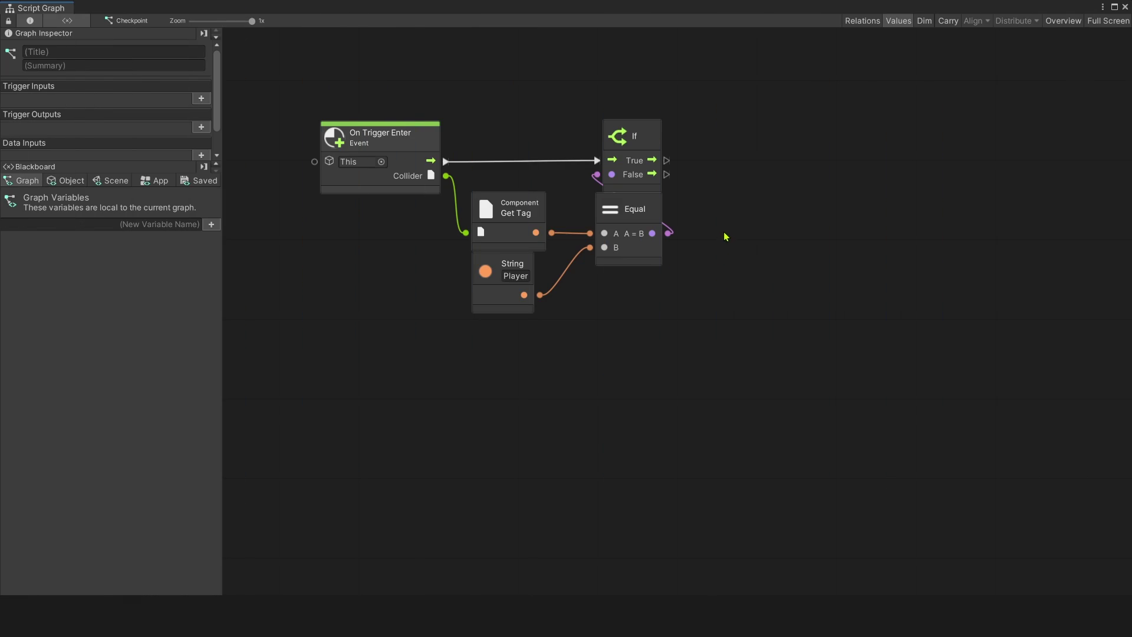
# Connect the If's True output to a Trigger Custom Event named Add New Checkpoint
pyautogui.rightClick(725, 237)
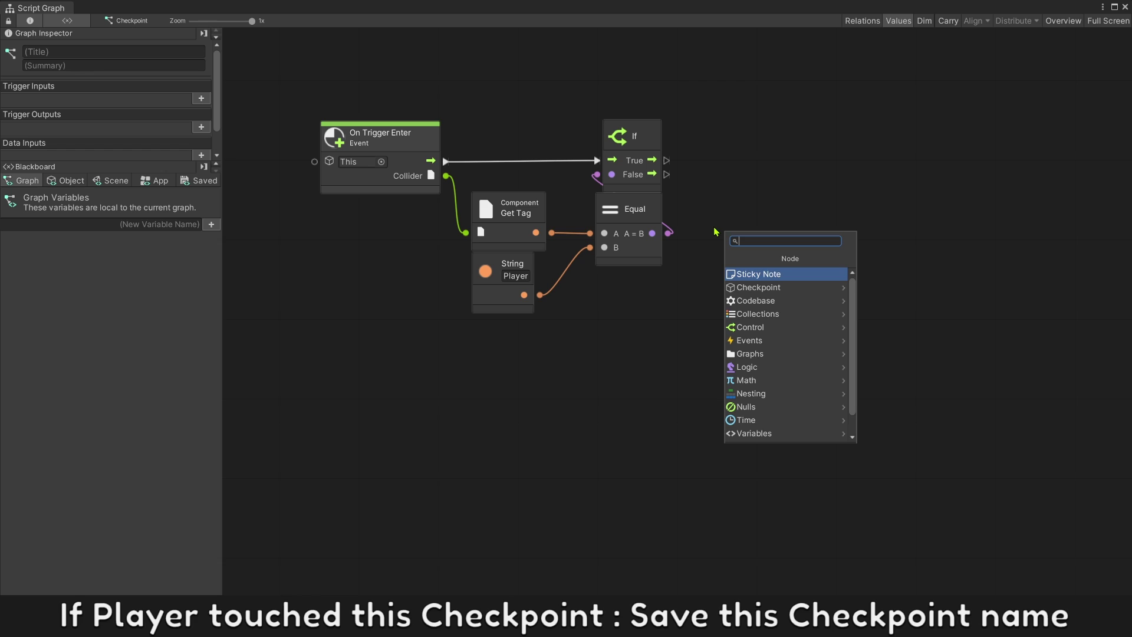
pyautogui.write('trig c')
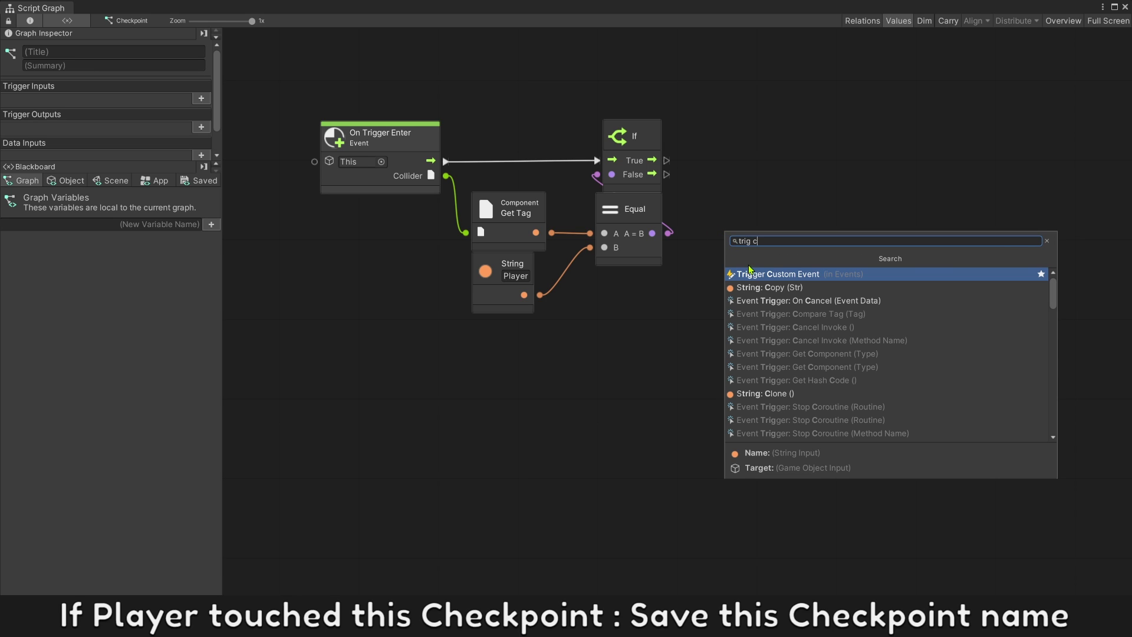
pyautogui.click(750, 274)
pyautogui.moveTo(754, 257); pyautogui.dragTo(757, 136)
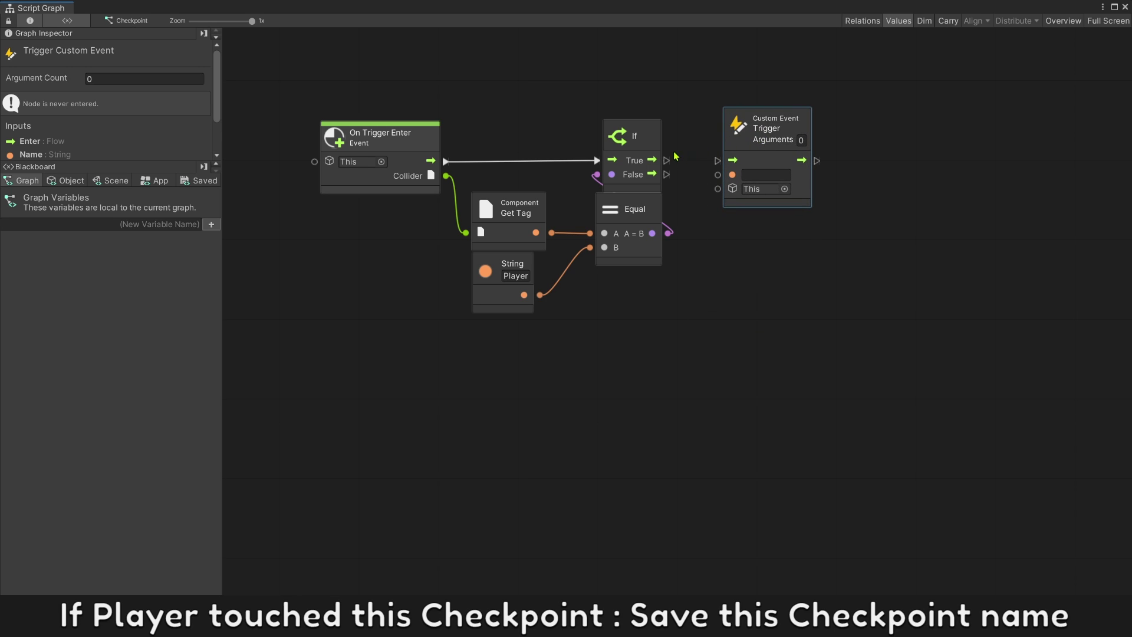
pyautogui.moveTo(667, 161); pyautogui.dragTo(717, 160)
pyautogui.write('Add New Check')
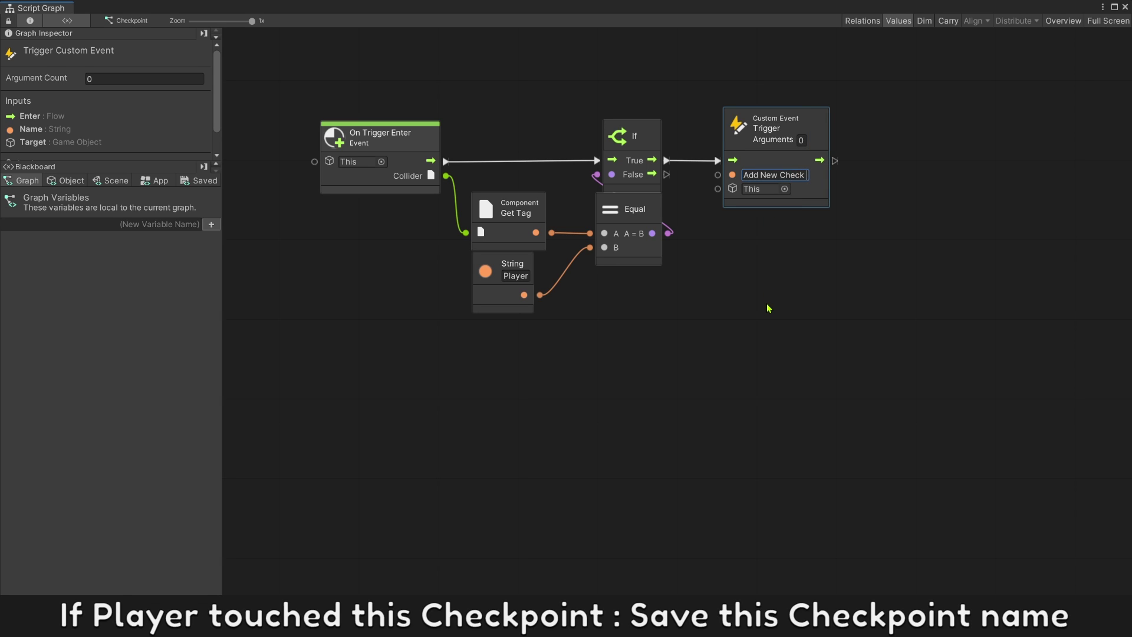
pyautogui.write('point')
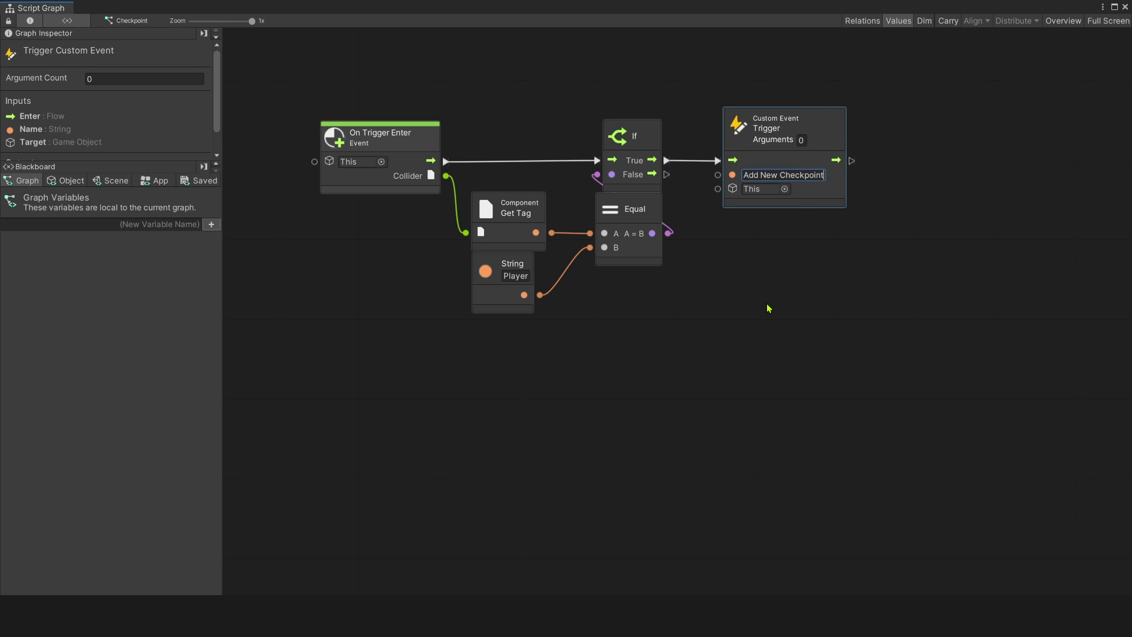
pyautogui.click(770, 308)
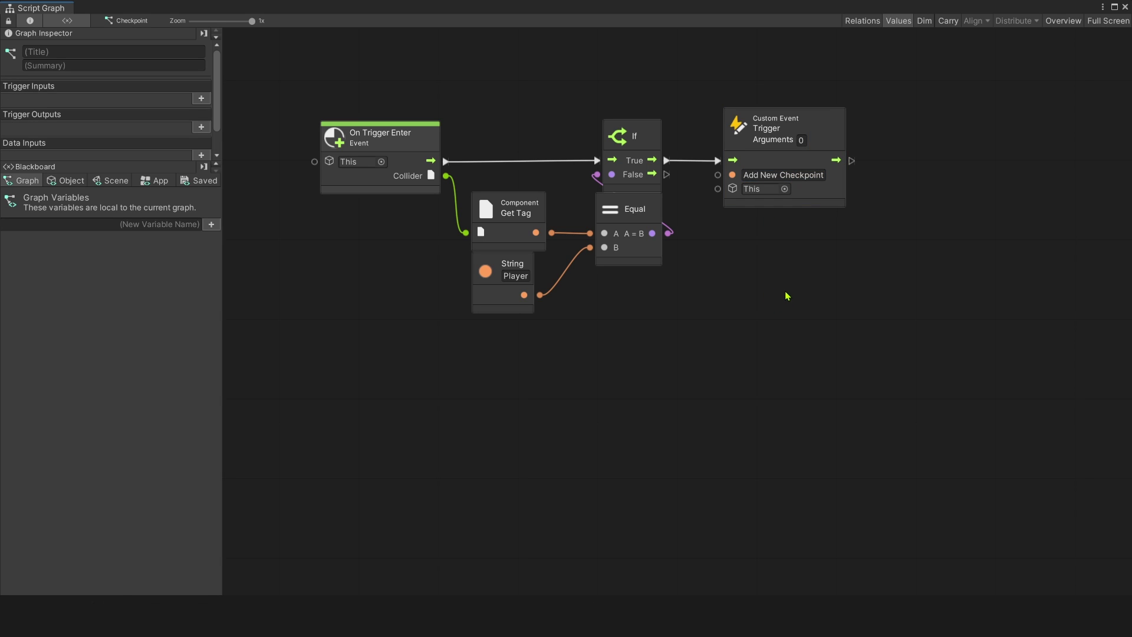
pyautogui.rightClick(786, 296)
pyautogui.write('des')
# Add a Destroy node after the trigger that removes This after 0.1 seconds
pyautogui.click(885, 431)
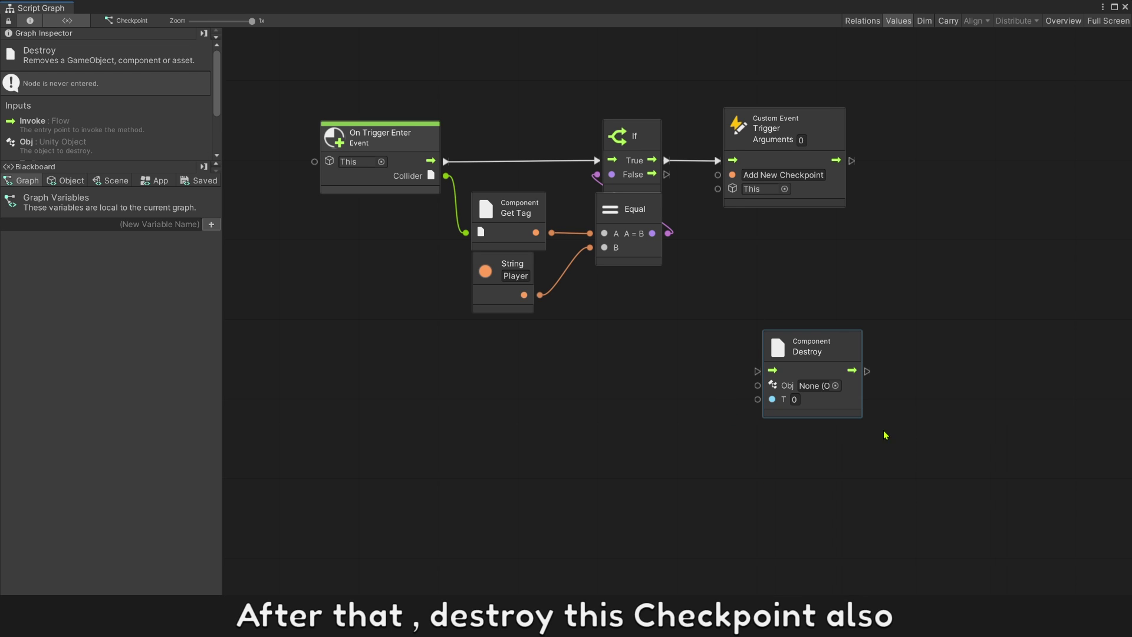
pyautogui.moveTo(801, 367); pyautogui.dragTo(928, 156)
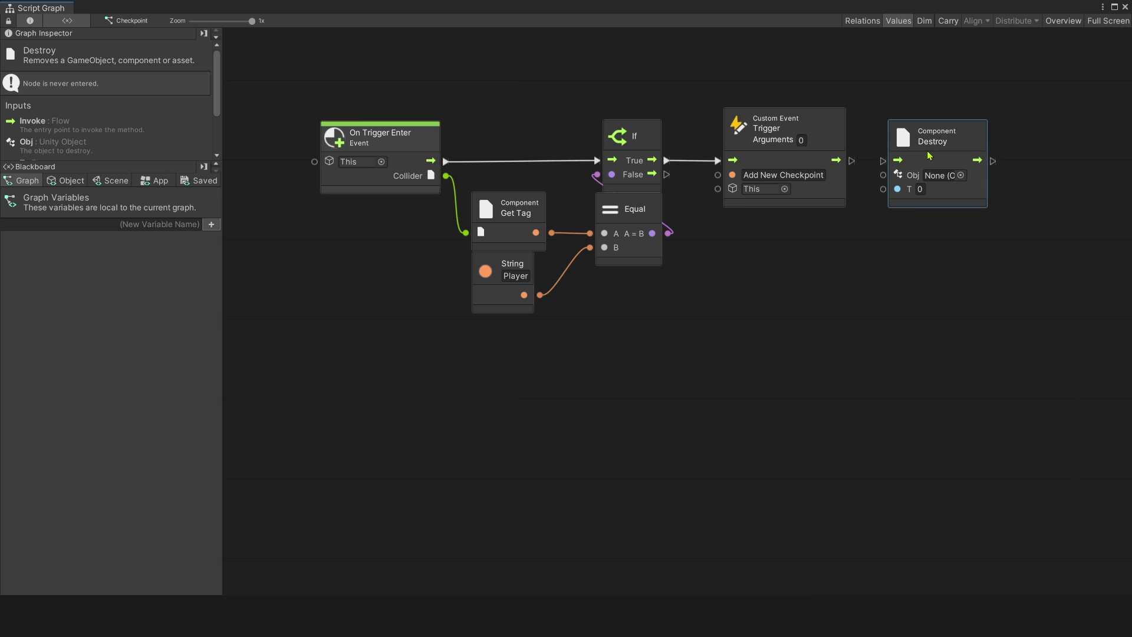
pyautogui.moveTo(851, 161); pyautogui.dragTo(919, 187)
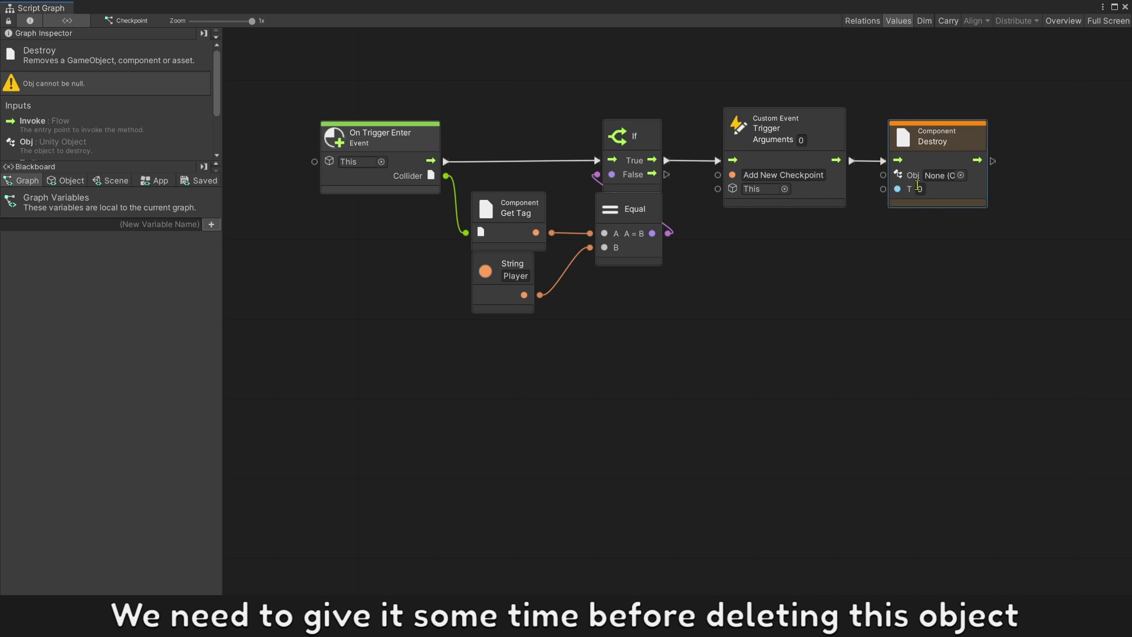
pyautogui.write('.1')
pyautogui.click(940, 251)
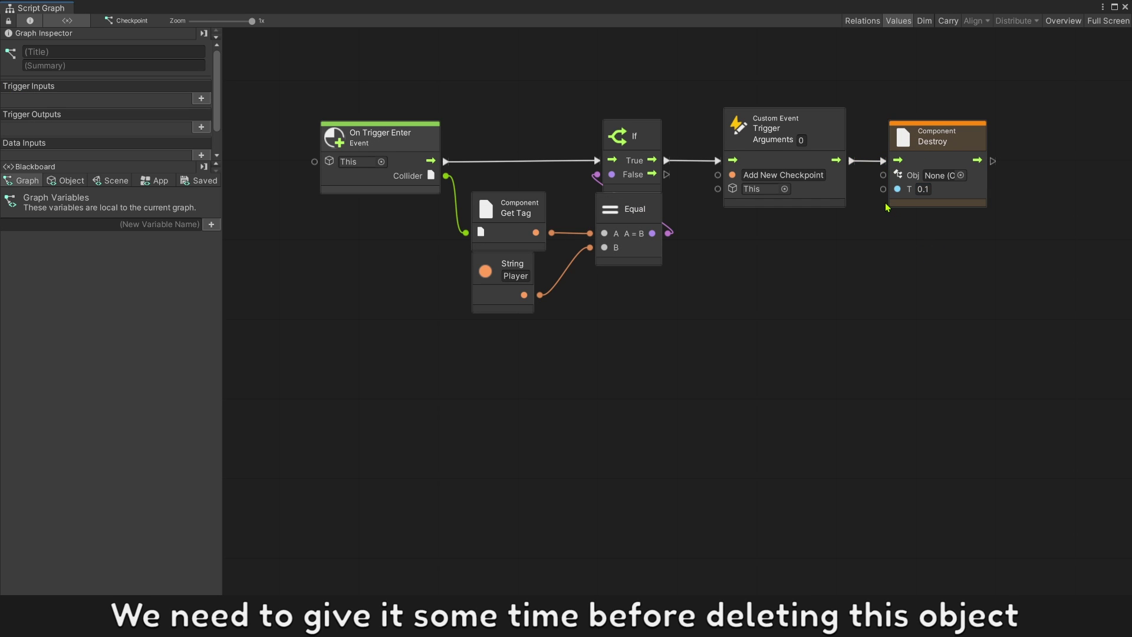
pyautogui.moveTo(883, 180)
pyautogui.mouseDown()
pyautogui.moveTo(888, 268)
pyautogui.moveTo(907, 263)
pyautogui.mouseUp()
pyautogui.write('th')
pyautogui.click(854, 313)
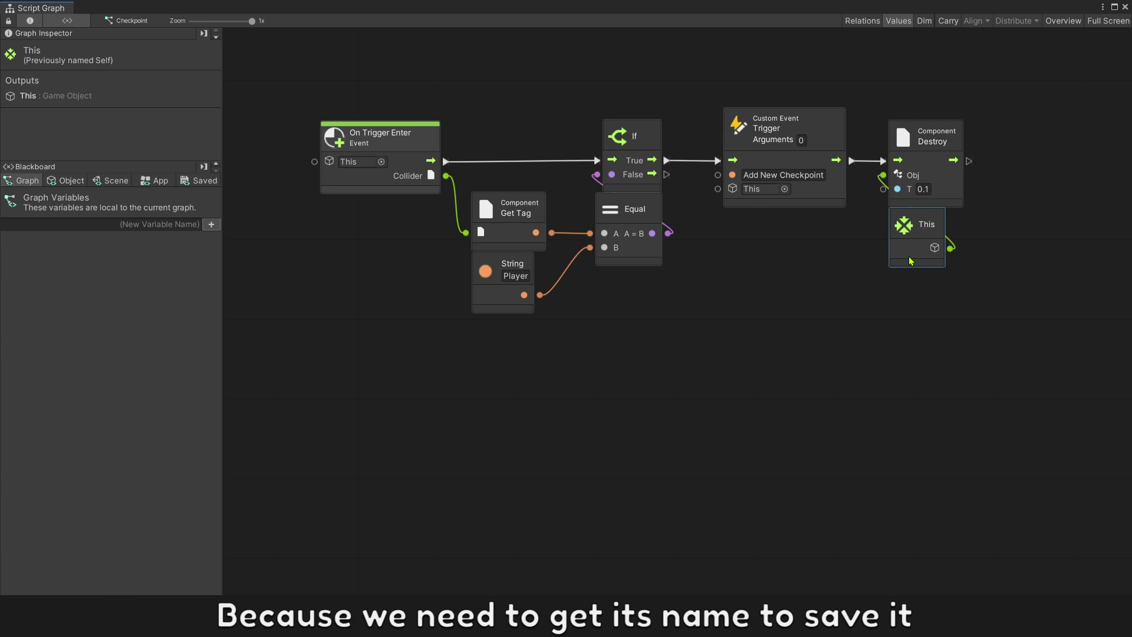
# Add a Custom Event listener node below the trigger chain
pyautogui.click(714, 353)
pyautogui.rightClick(394, 405)
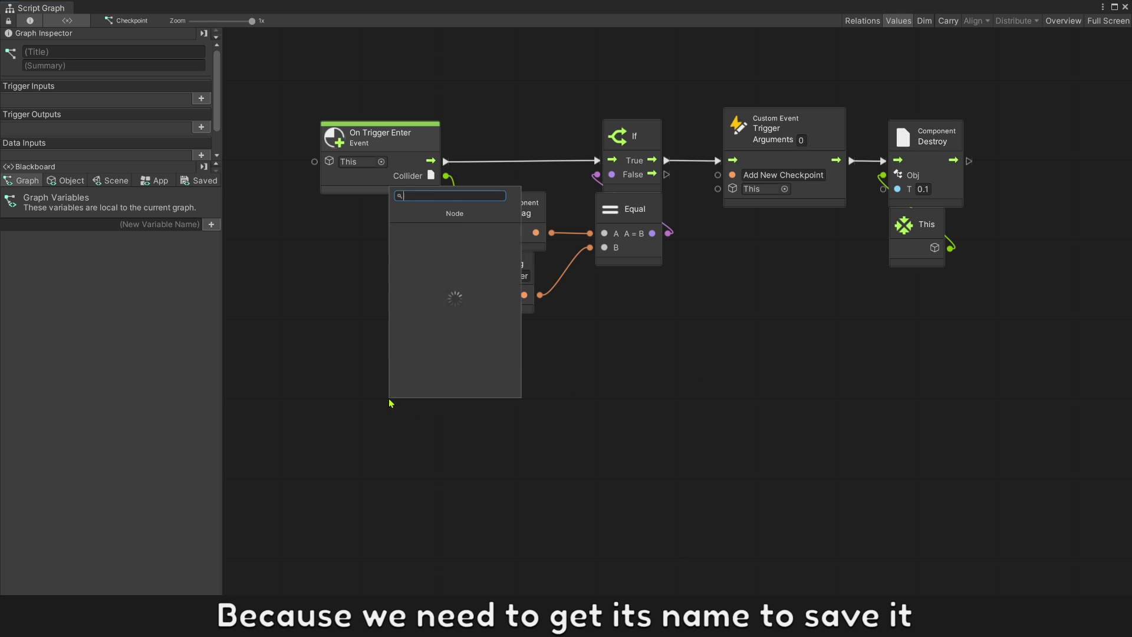
pyautogui.write('cus')
pyautogui.click(412, 244)
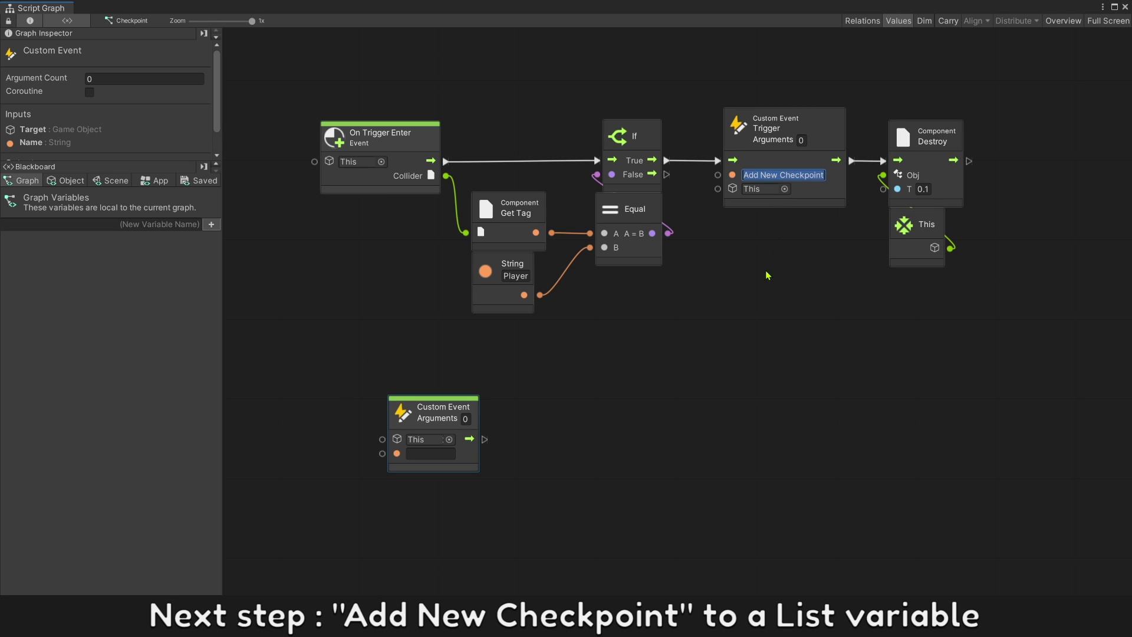
# Name the listener Add New Checkpoint and wire it into a Debug Log node
pyautogui.write('Add New Checkpoint')
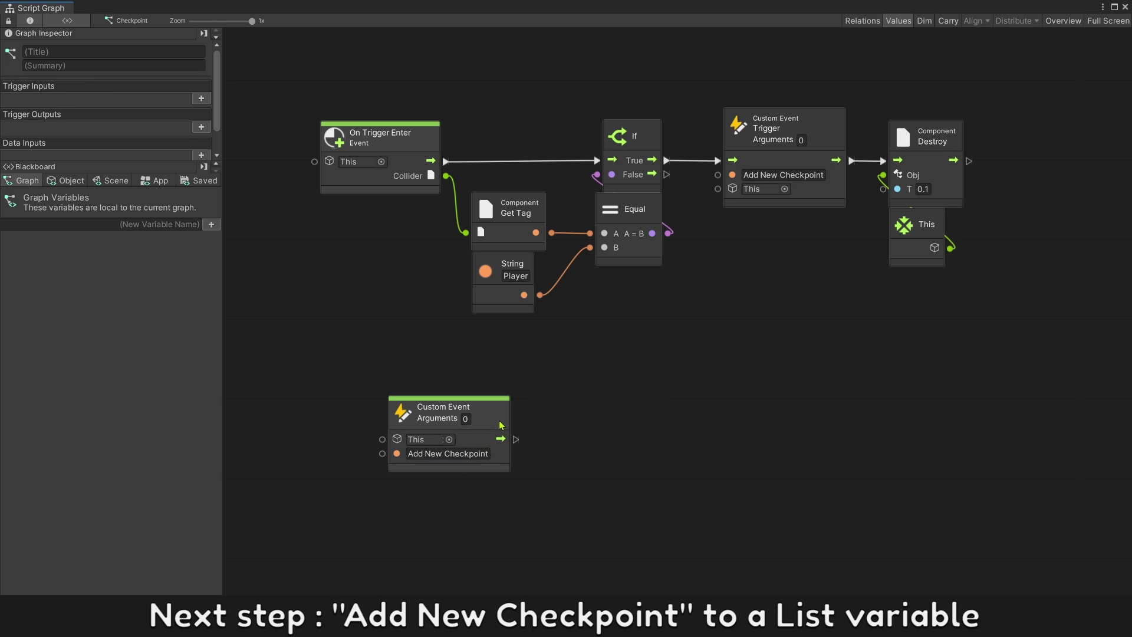
pyautogui.moveTo(499, 423); pyautogui.dragTo(418, 464)
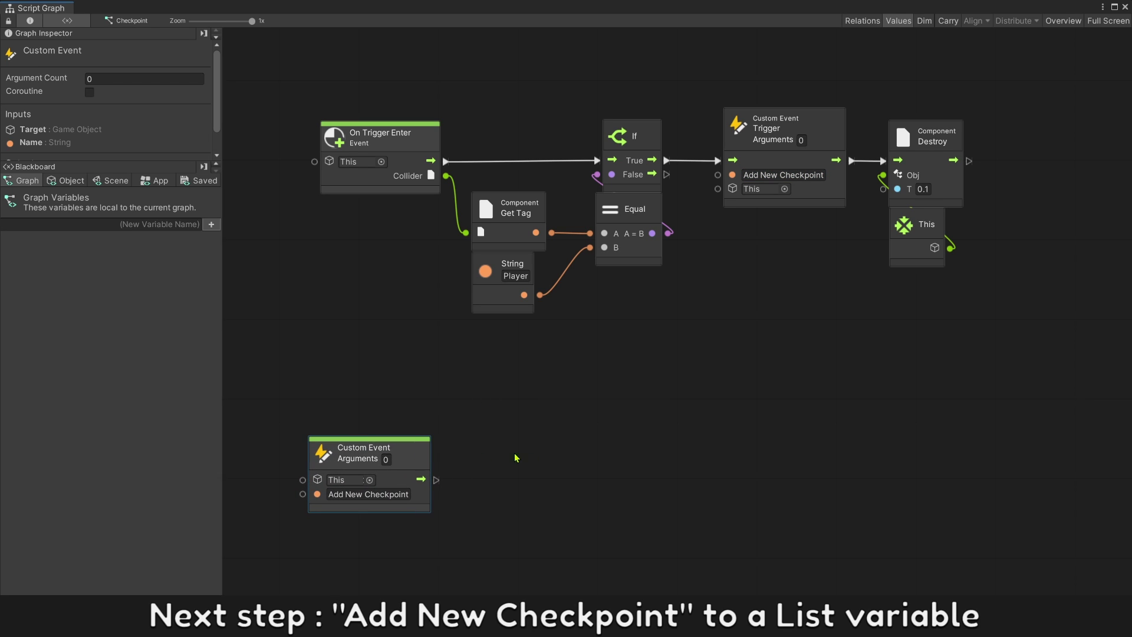
pyautogui.moveTo(598, 503); pyautogui.dragTo(575, 173, button='middle')
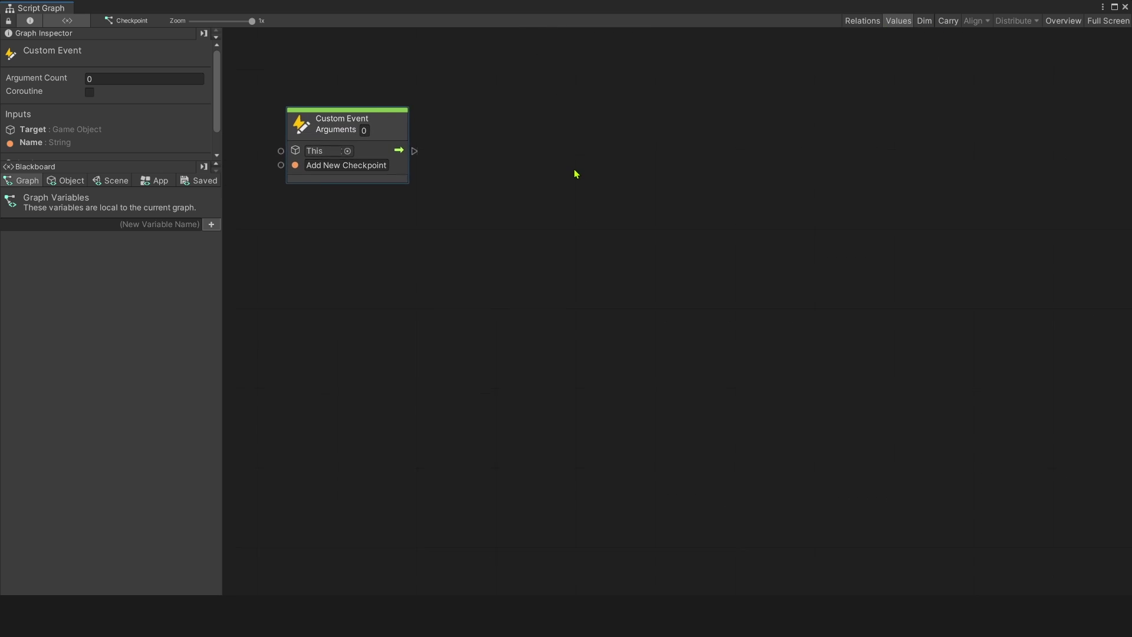
pyautogui.rightClick(575, 174)
pyautogui.click(580, 176)
pyautogui.write('de')
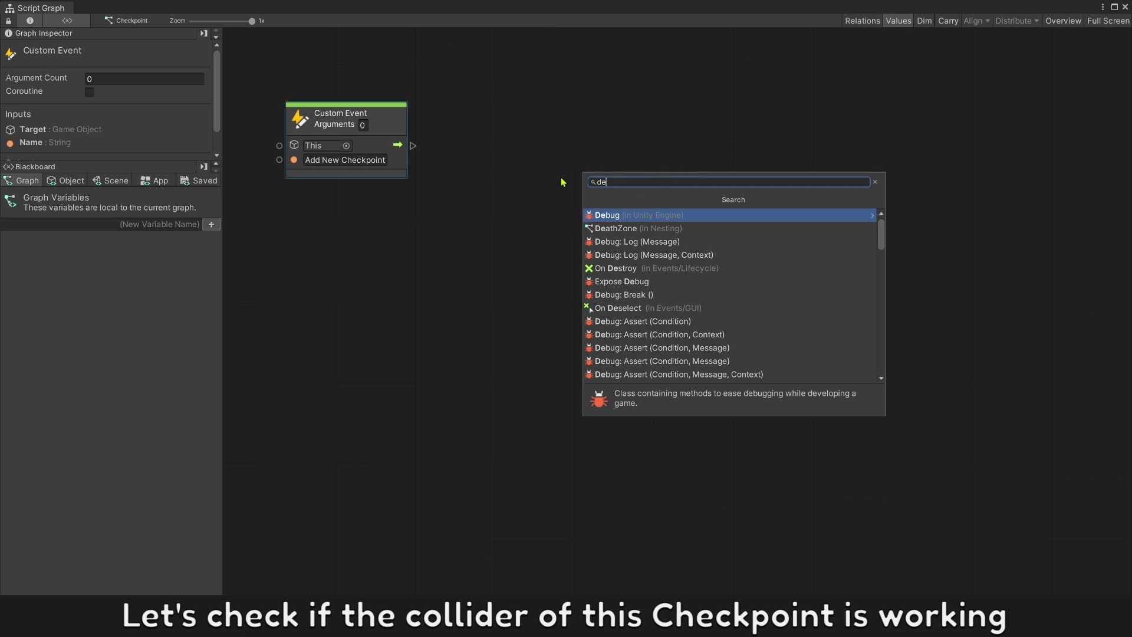
pyautogui.click(599, 242)
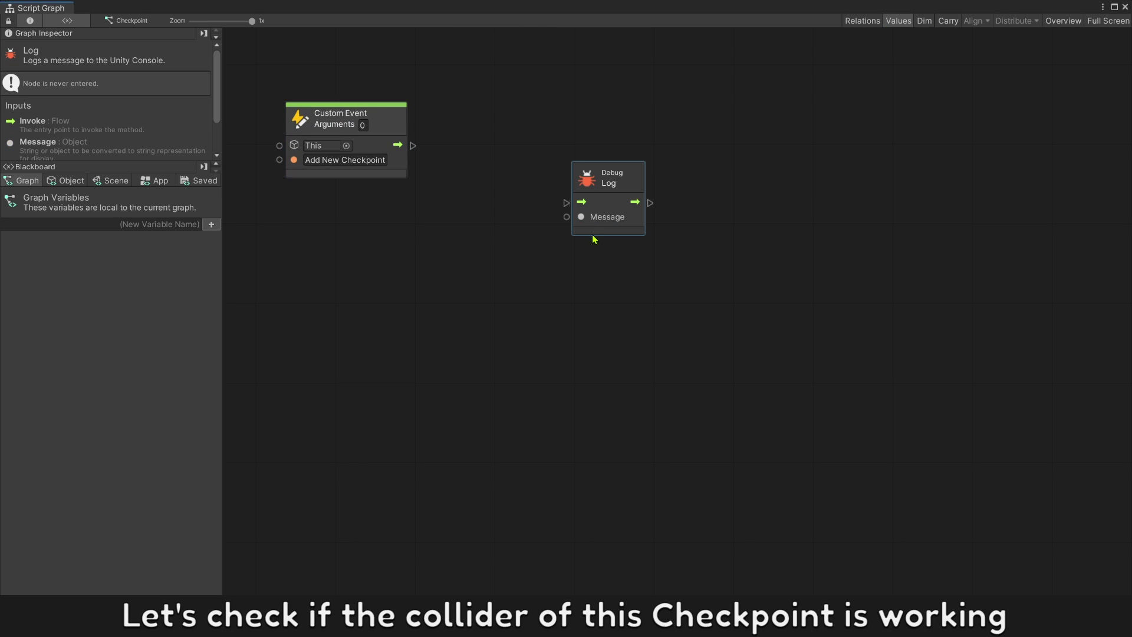
pyautogui.moveTo(588, 232); pyautogui.dragTo(520, 164)
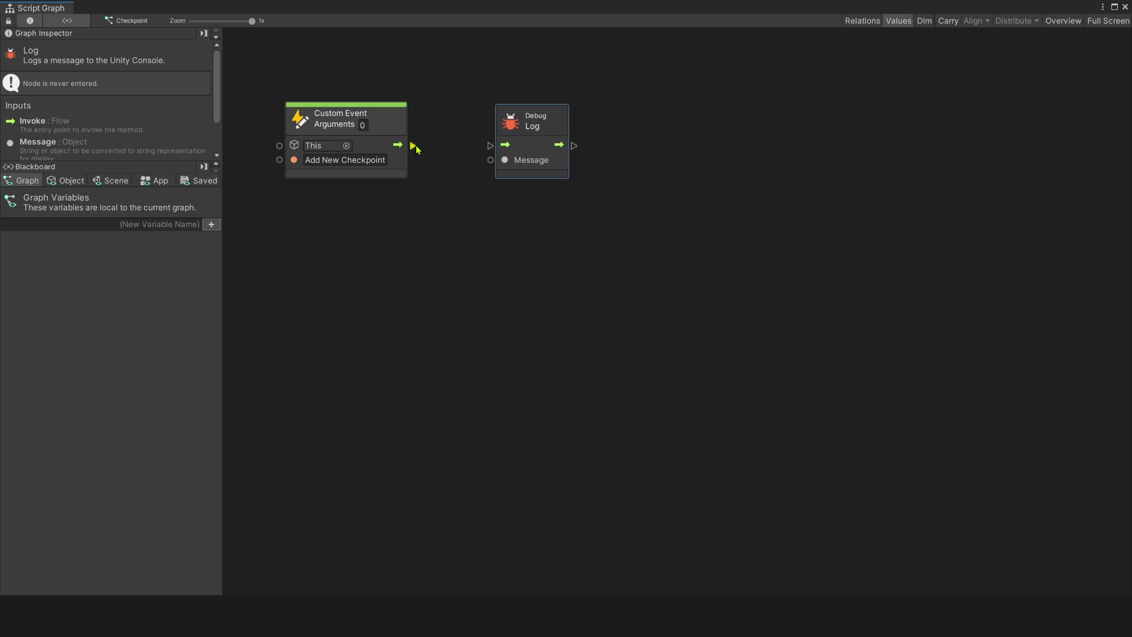
pyautogui.moveTo(413, 145)
pyautogui.mouseDown()
pyautogui.moveTo(490, 145)
pyautogui.moveTo(492, 219)
pyautogui.mouseUp()
# Feed the Log message from a String node reading 'Saved !'
pyautogui.click(522, 75)
pyautogui.write('Saved')
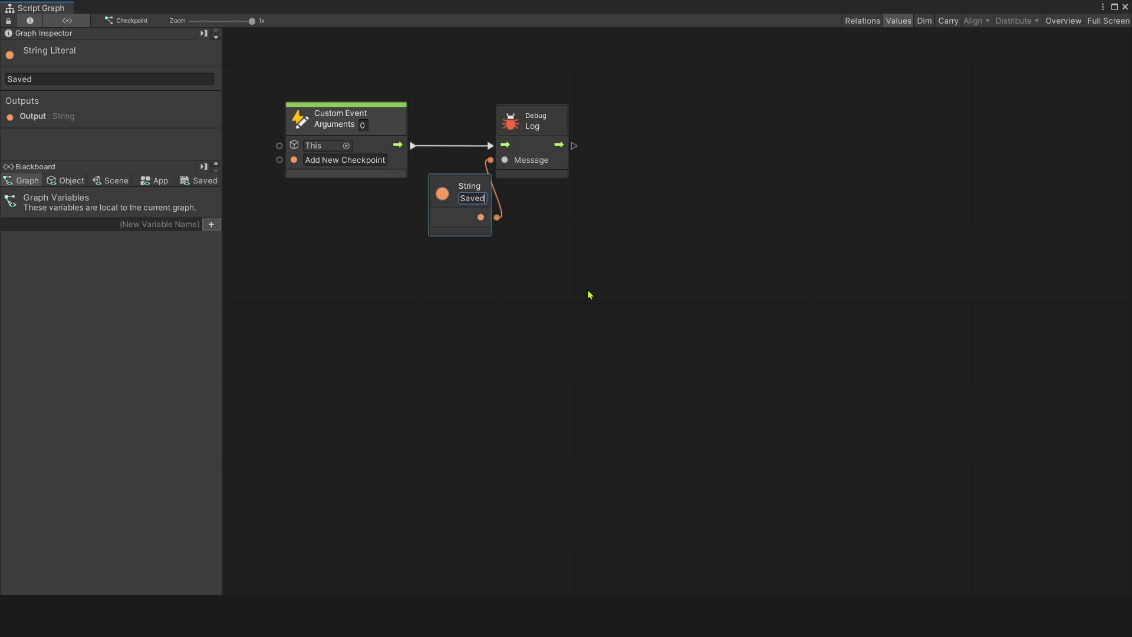
pyautogui.write(' !')
pyautogui.moveTo(474, 231); pyautogui.dragTo(533, 237)
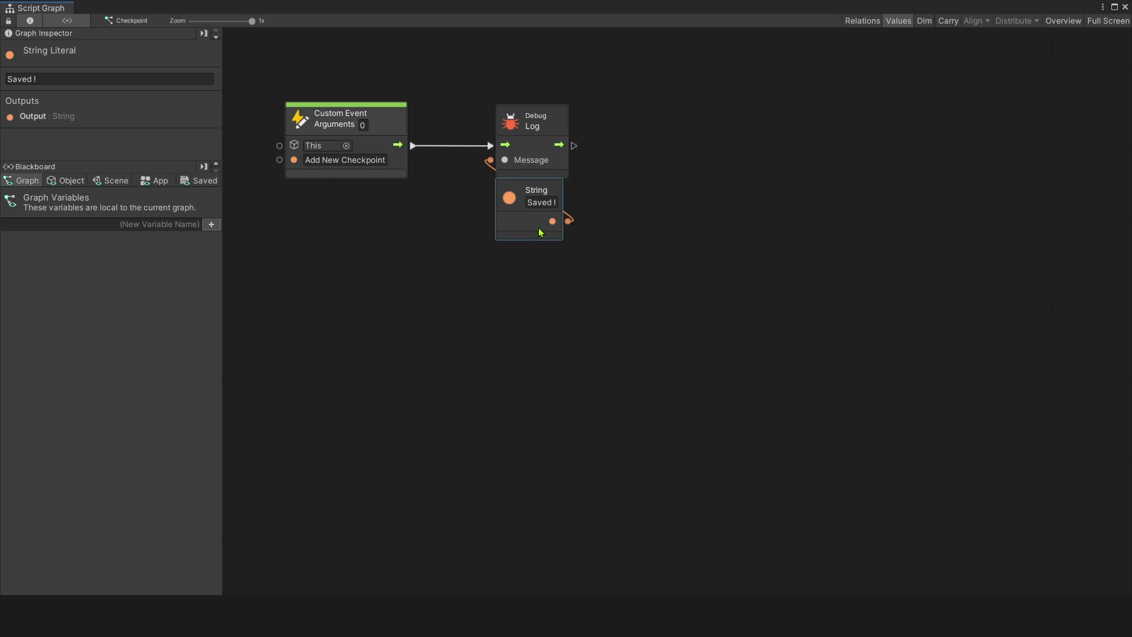
pyautogui.click(627, 264)
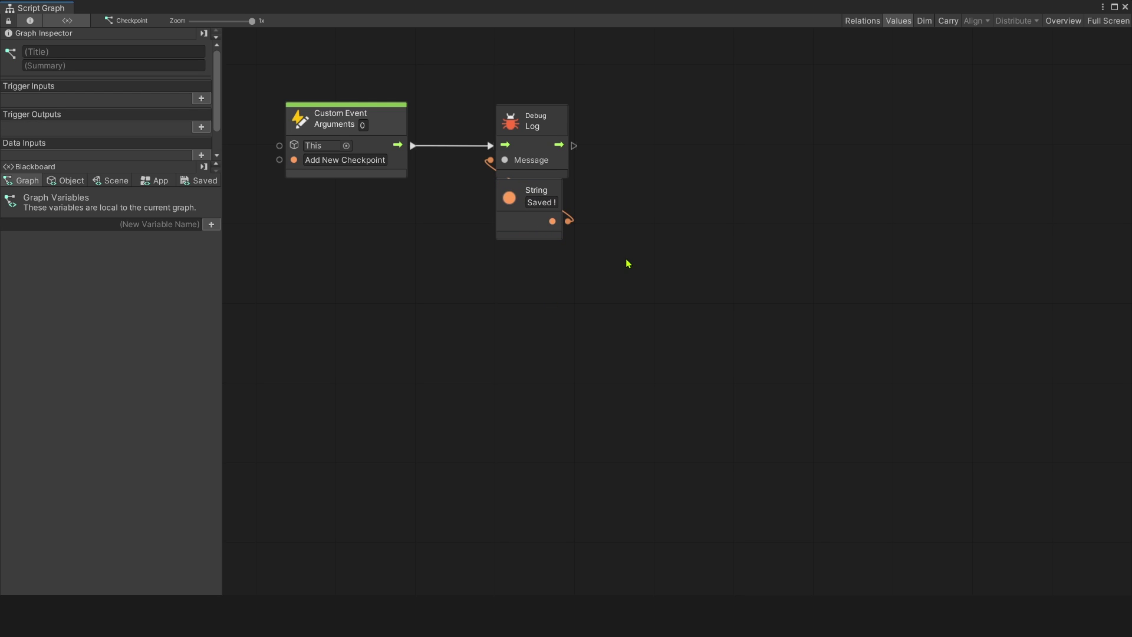
# Play the game, run and jump onto the checkpoint, then inspect the 'Saved !' console entry
pyautogui.click(1125, 7)
pyautogui.click(546, 38)
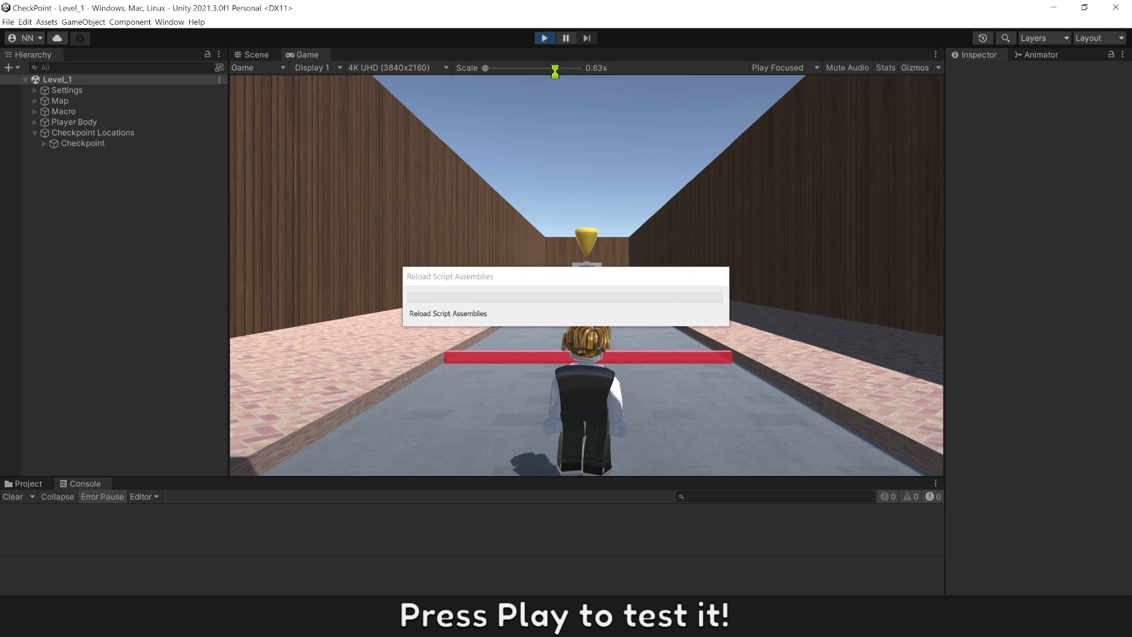
pyautogui.press('w')
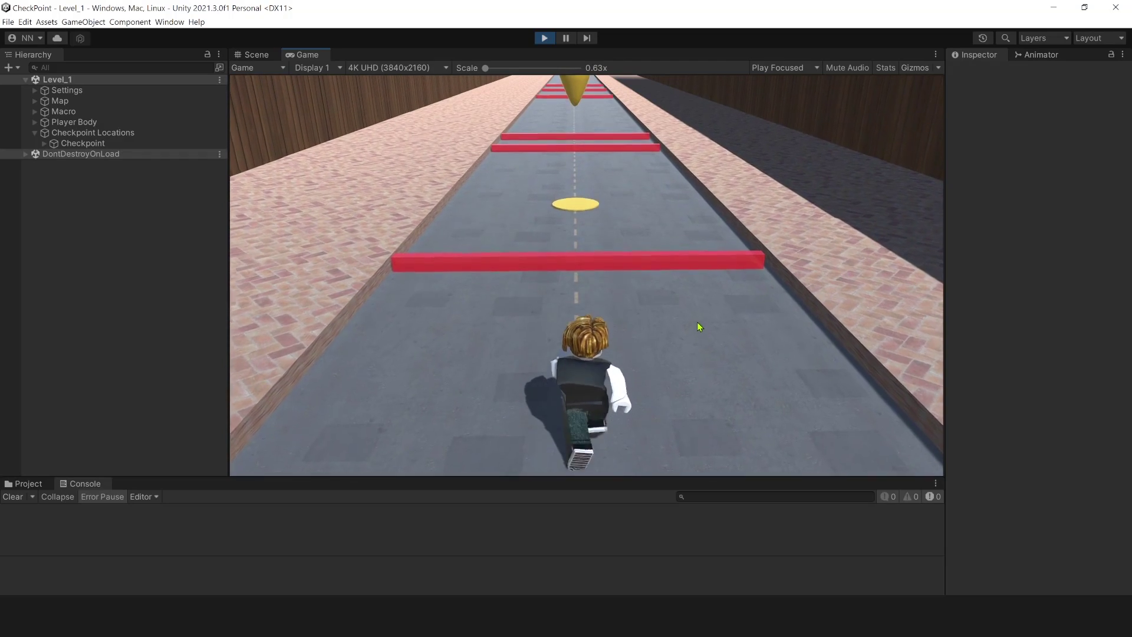
pyautogui.press('space')
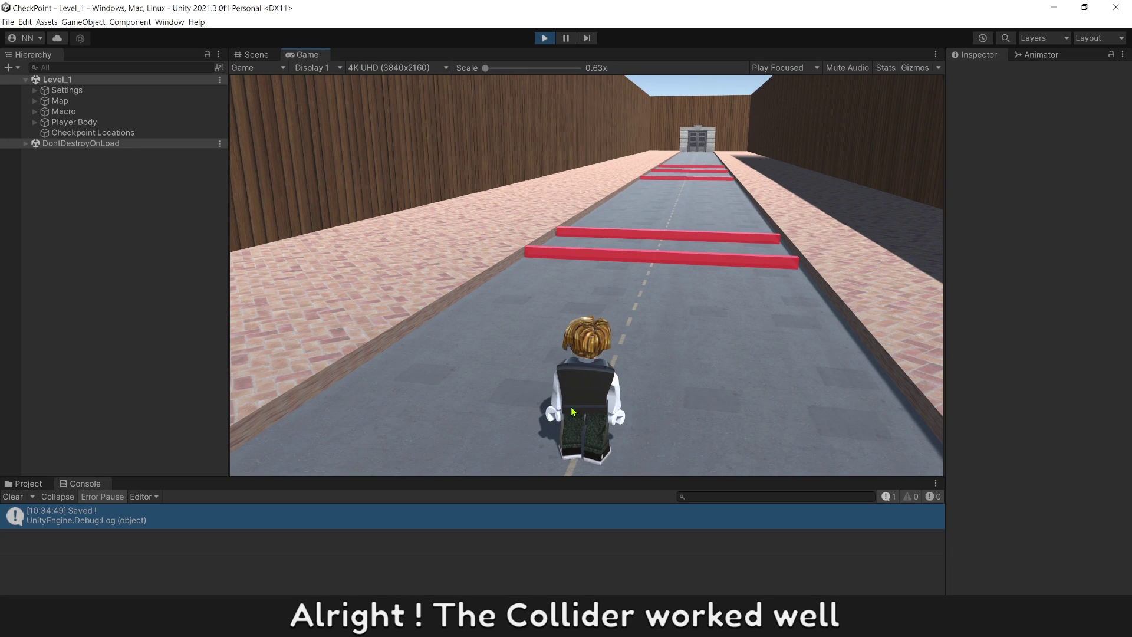
pyautogui.click(101, 528)
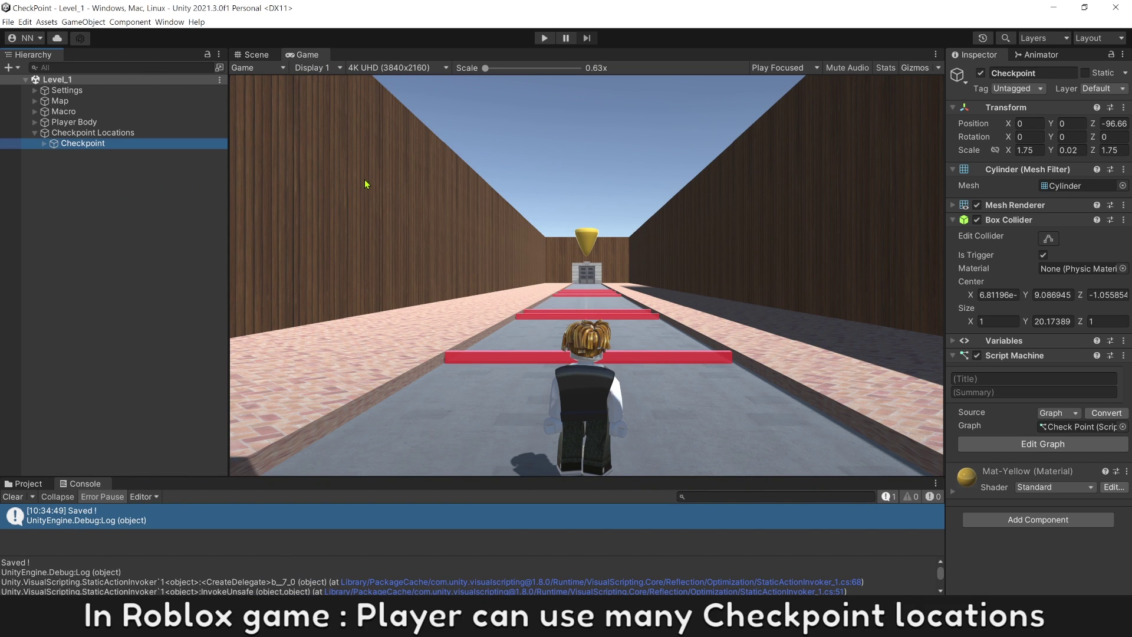
# Duplicate the checkpoint twice and place both copies farther up the road
pyautogui.click(256, 58)
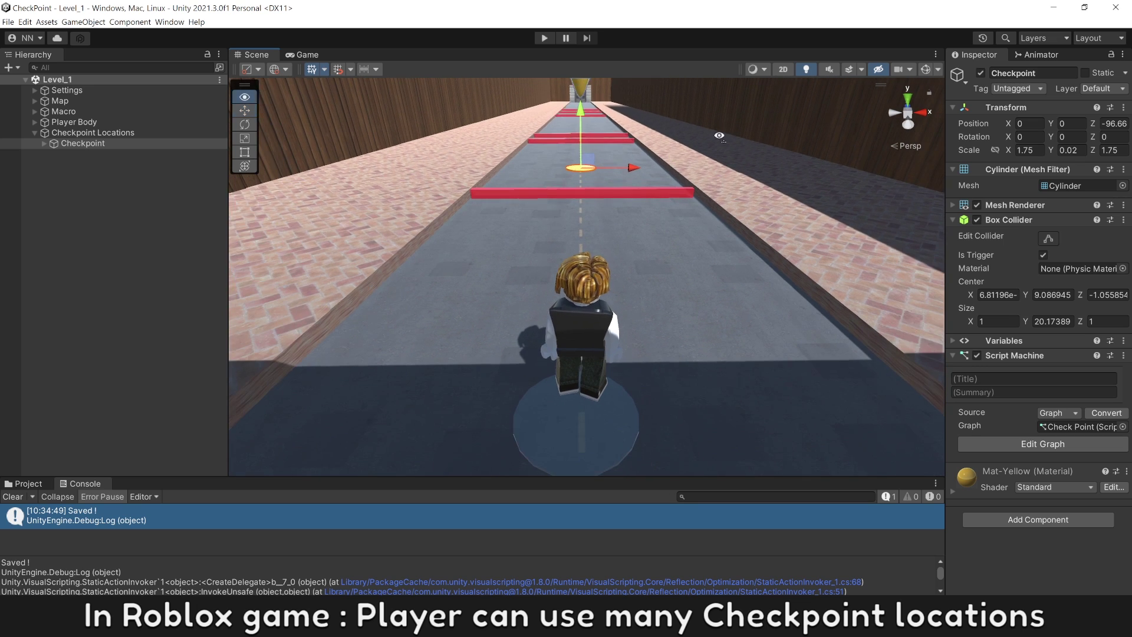
pyautogui.keyDown('alt'); pyautogui.moveTo(671, 185); pyautogui.dragTo(374, 306); pyautogui.keyUp('alt')
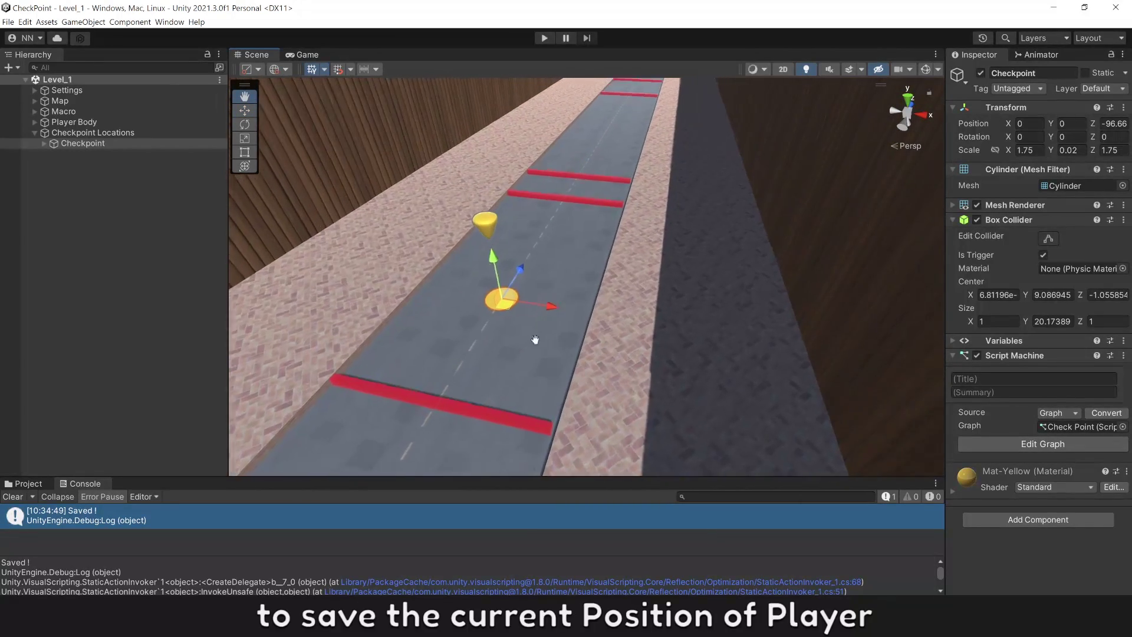
pyautogui.hotkey('ctrl', 'd')
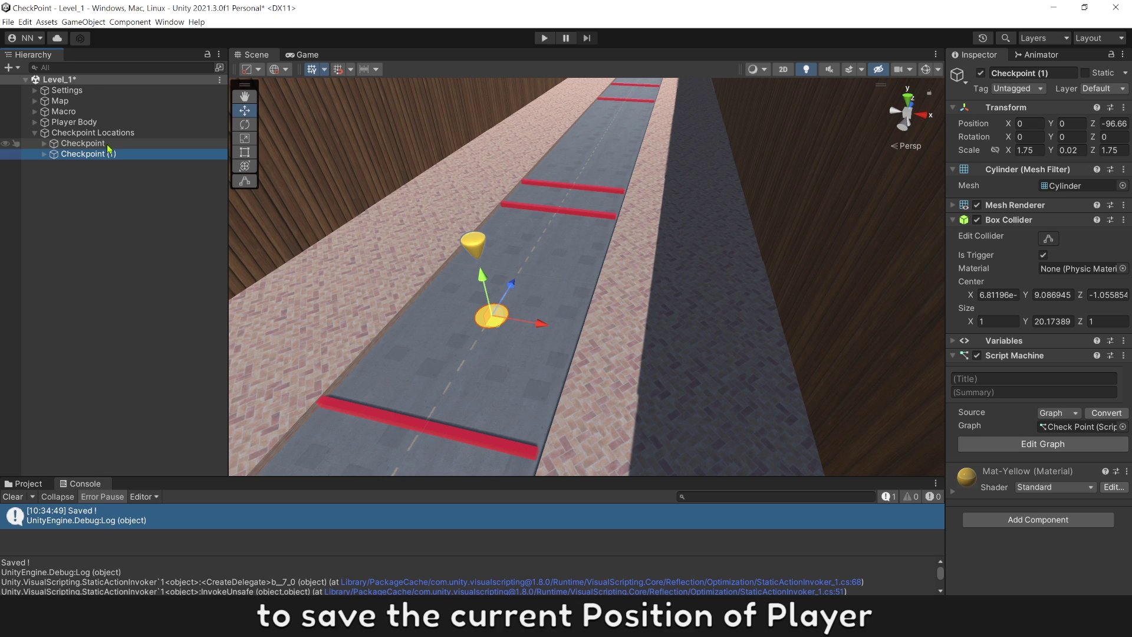
pyautogui.moveTo(501, 274); pyautogui.dragTo(609, 146)
pyautogui.click(83, 142)
pyautogui.hotkey('ctrl', 'd')
pyautogui.moveTo(491, 160)
pyautogui.mouseDown(button='middle')
pyautogui.moveTo(483, 349)
pyautogui.moveTo(626, 175)
pyautogui.mouseUp(button='middle')
pyautogui.scroll(-2, 580, 179)
pyautogui.scroll(-3, 589, 186)
pyautogui.scroll(-3, 598, 196)
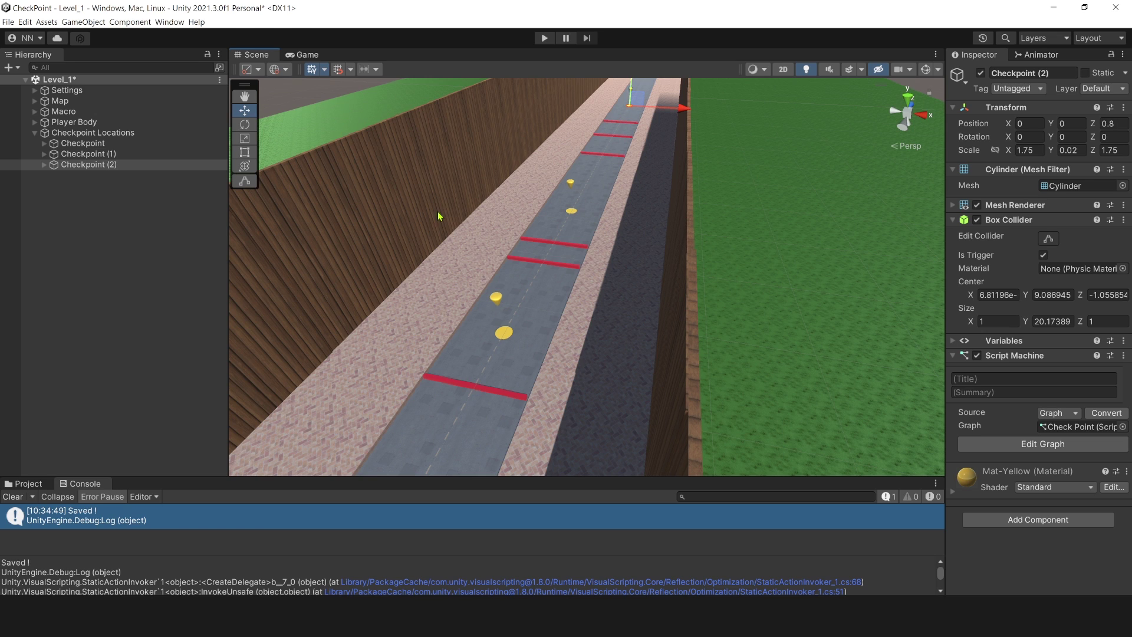
# Rename the checkpoints in the Hierarchy to Checkpoint_01, Checkpoint_02 and Checkpoint_03
pyautogui.click(88, 144)
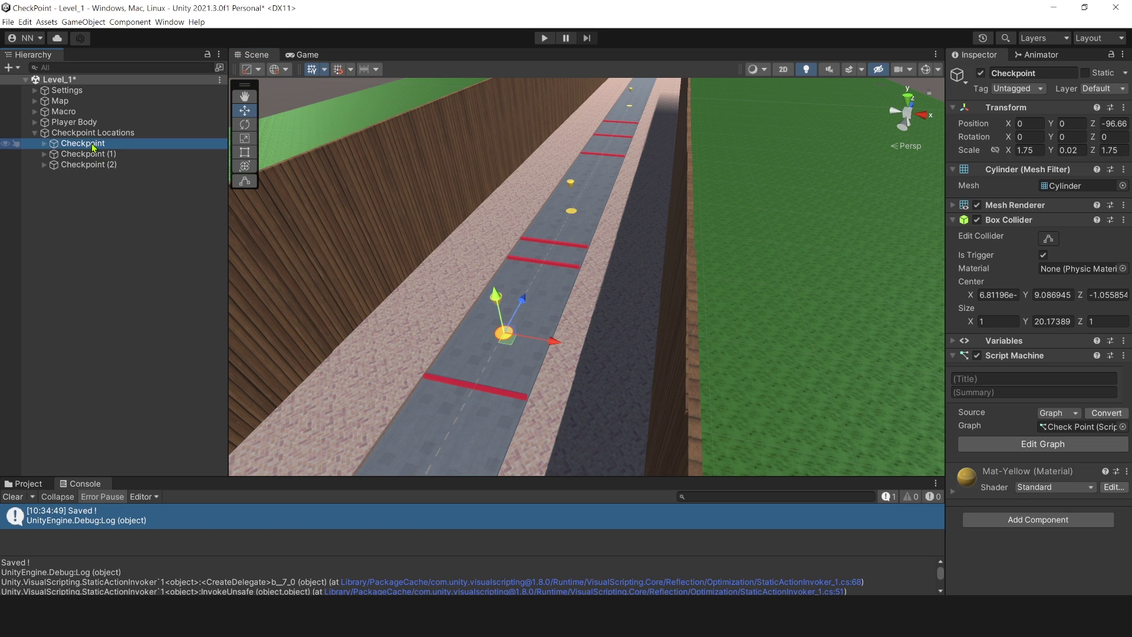
pyautogui.click(113, 144)
pyautogui.write('_01')
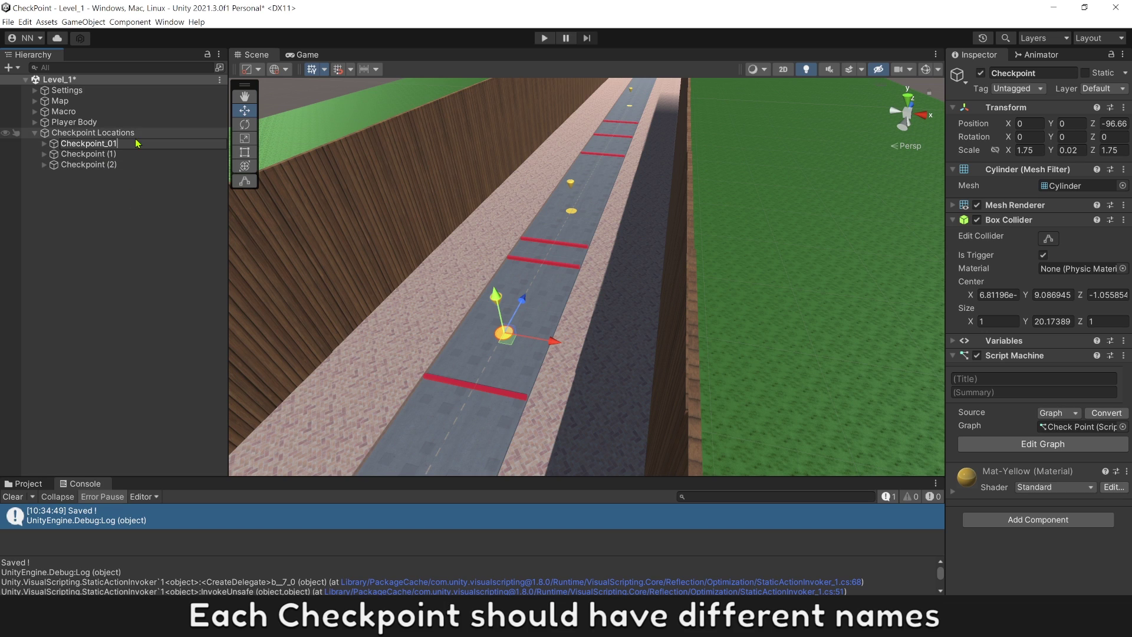
pyautogui.press('Return')
pyautogui.click(108, 155)
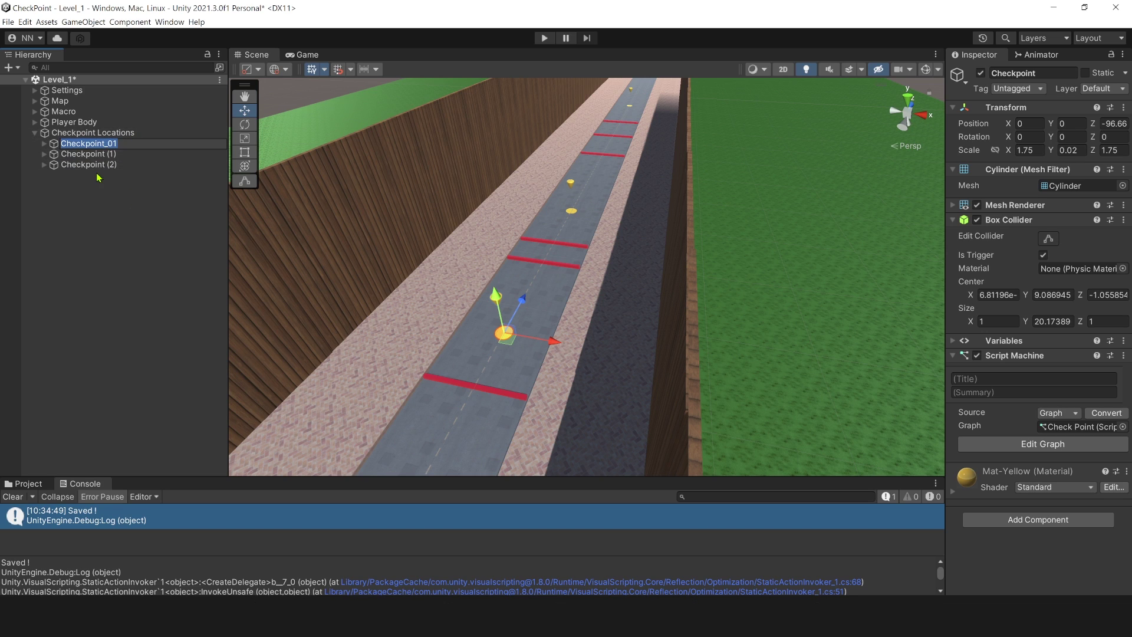
pyautogui.click(112, 155)
pyautogui.write('_02')
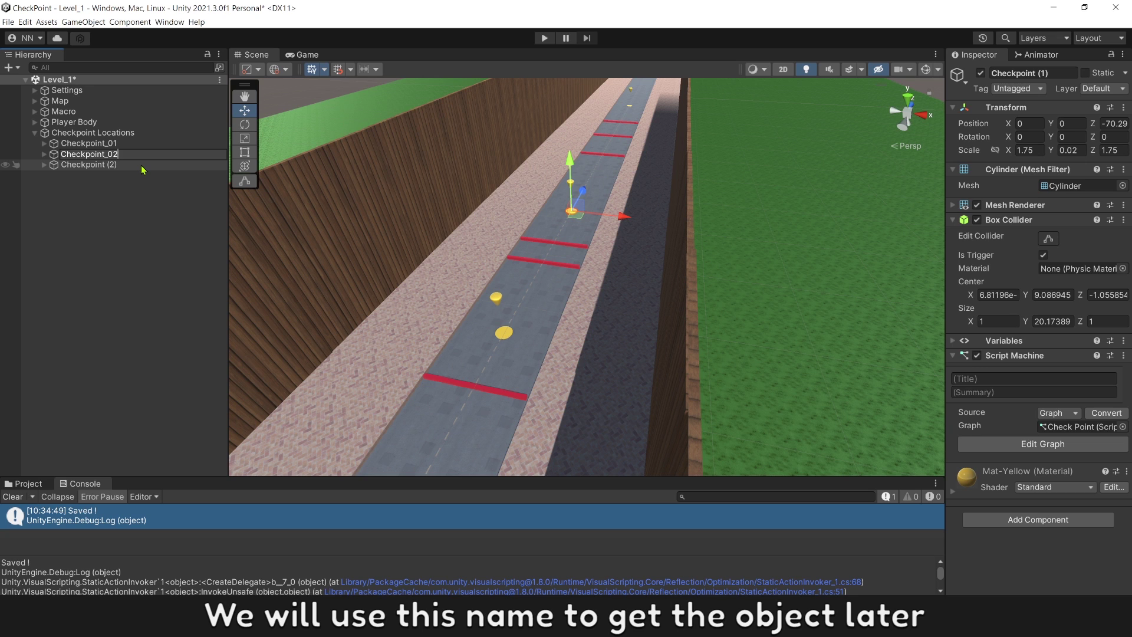
pyautogui.click(142, 166)
pyautogui.press('F2')
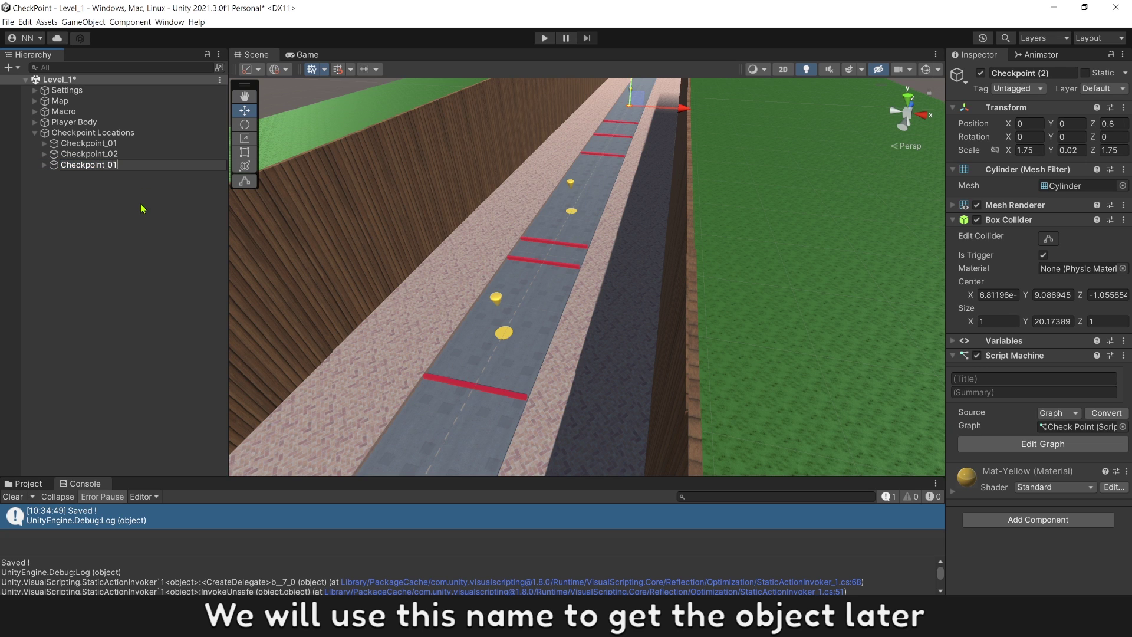
pyautogui.write('3')
pyautogui.click(140, 212)
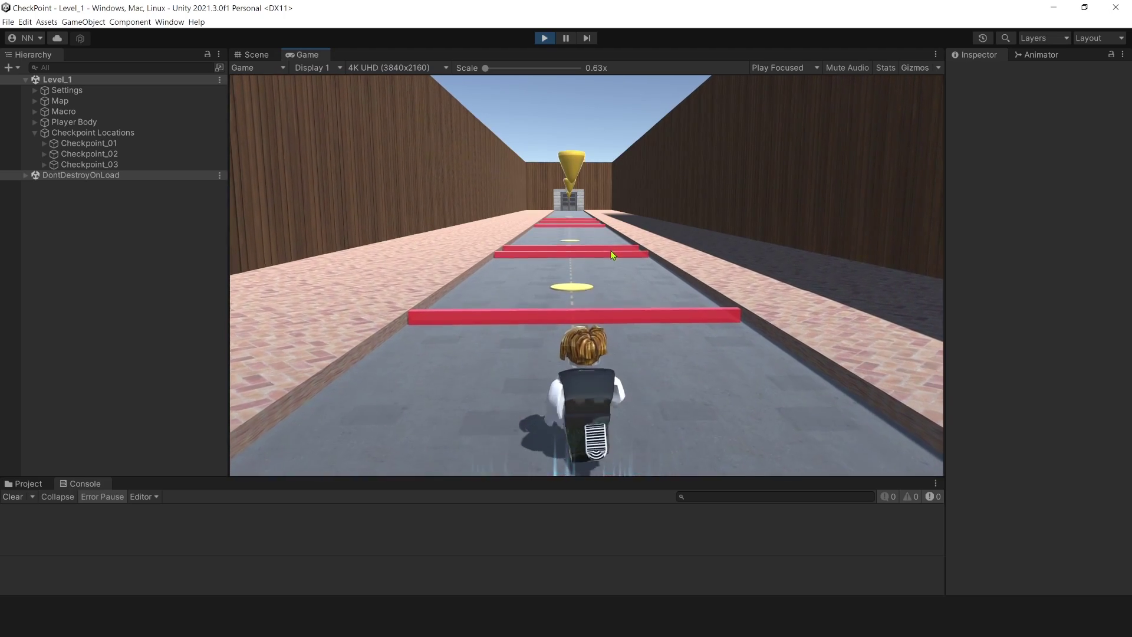
pyautogui.press('space')
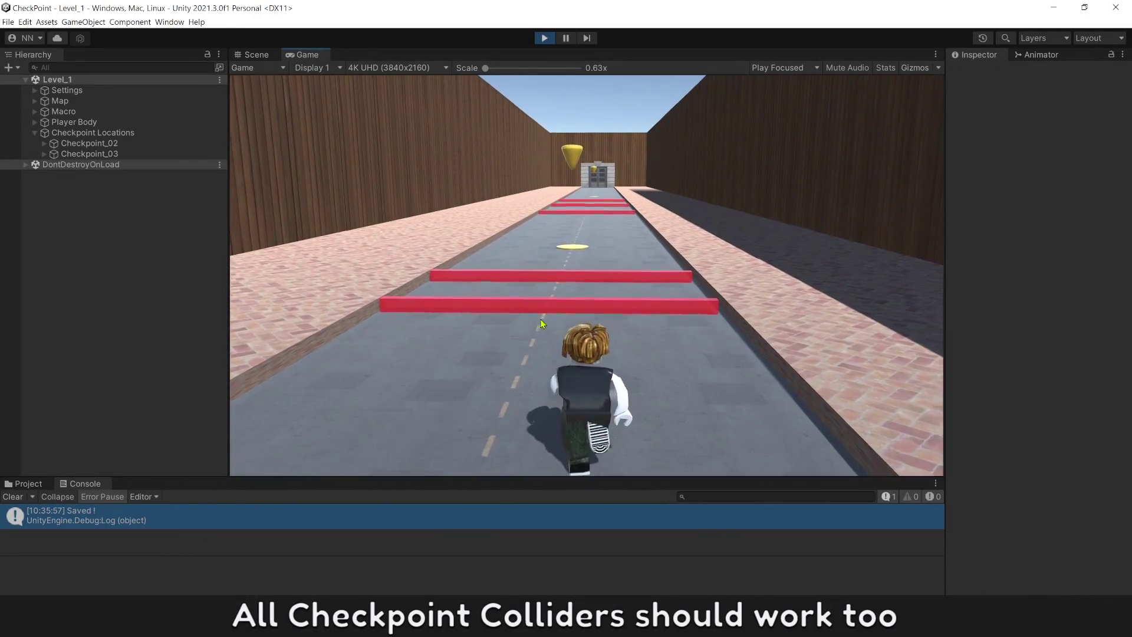
pyautogui.press('space')
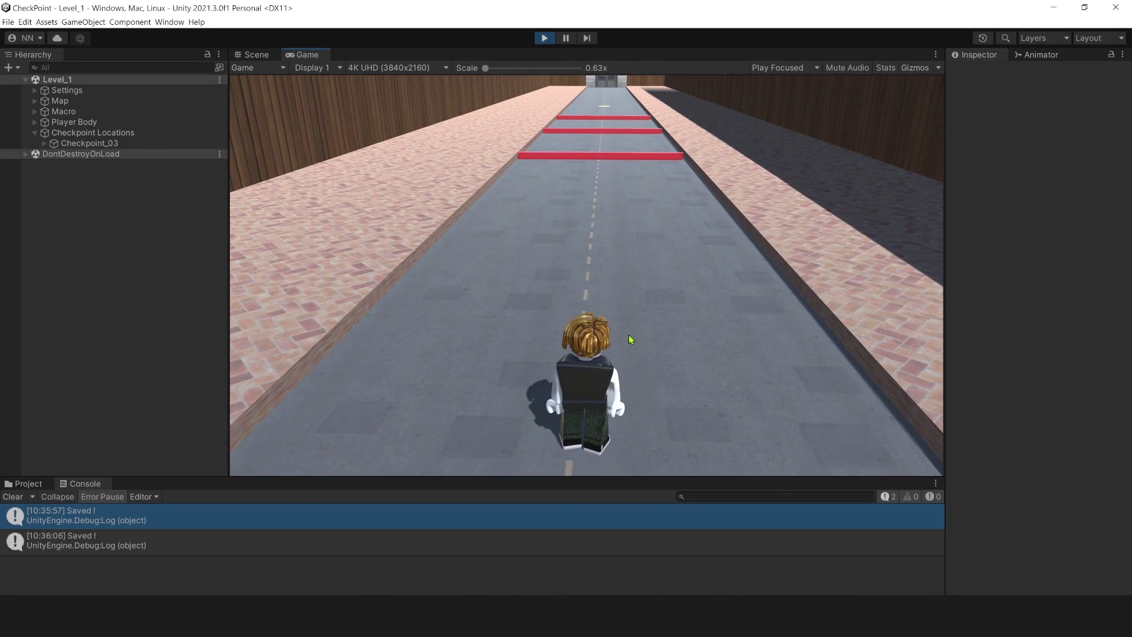
pyautogui.press('s')
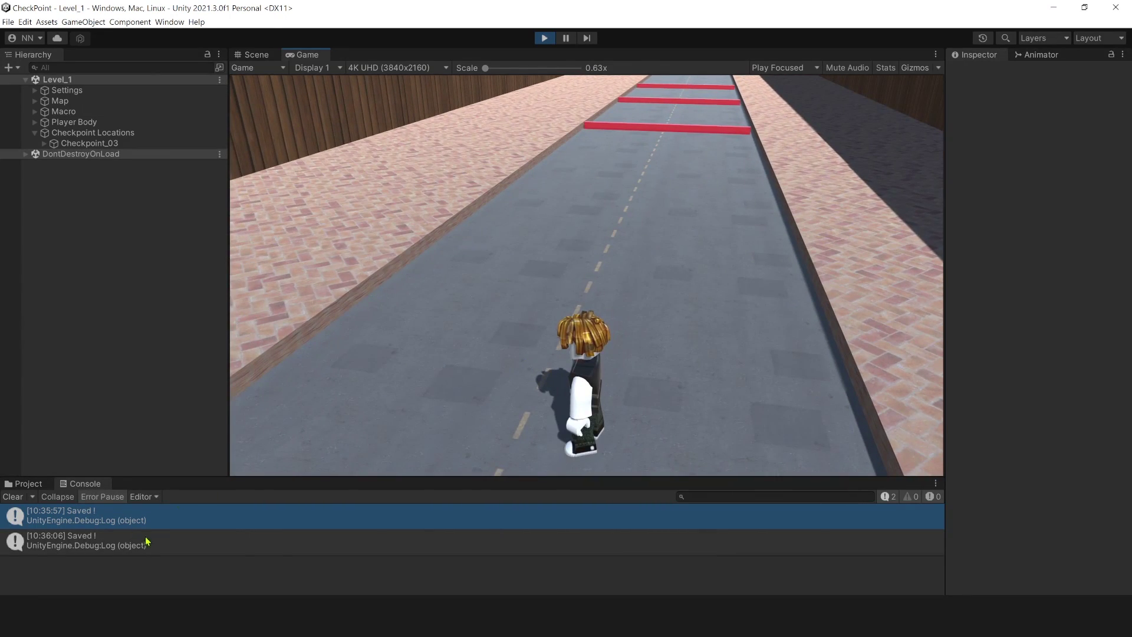
pyautogui.press('Down')
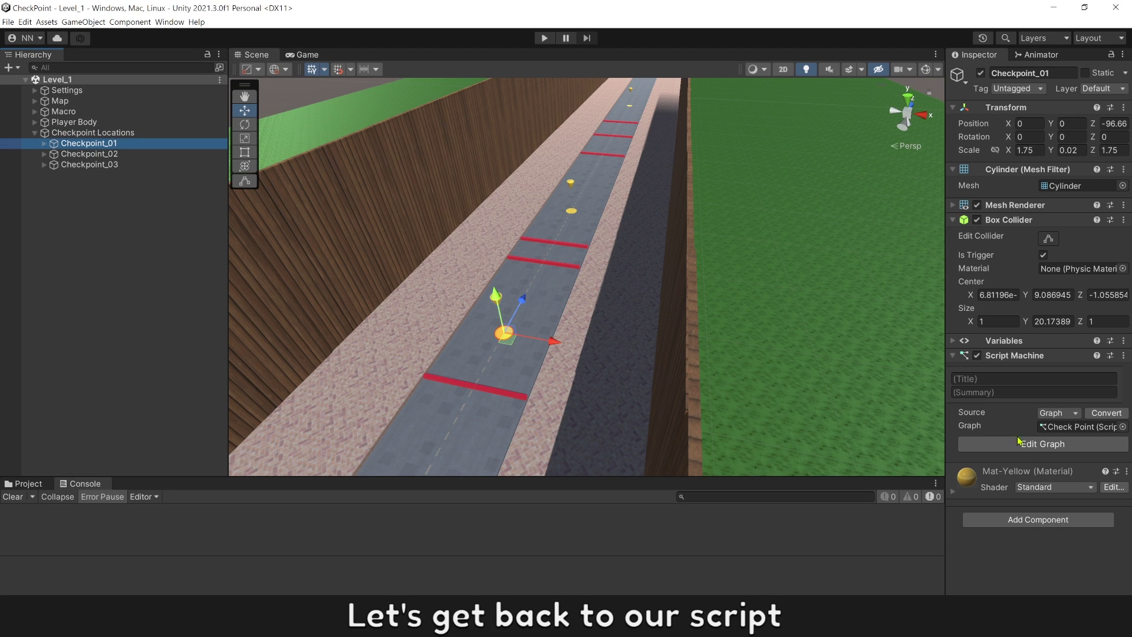
# Create a saved variable Check Point List of type Aot Dictionary in the checkpoint graph
pyautogui.click(1019, 443)
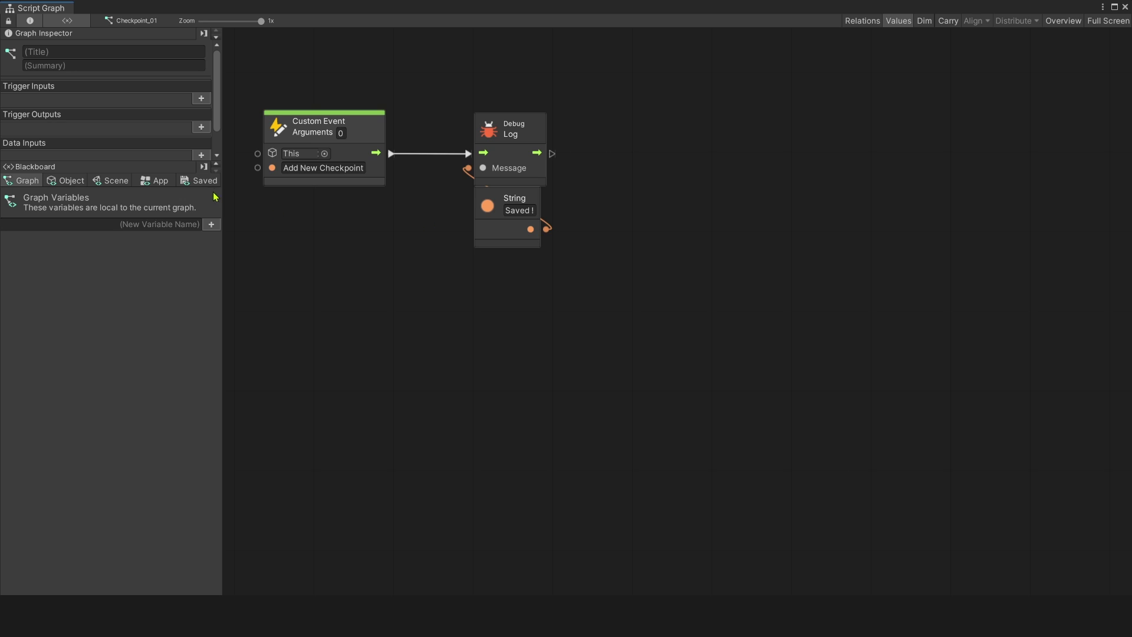
pyautogui.click(211, 181)
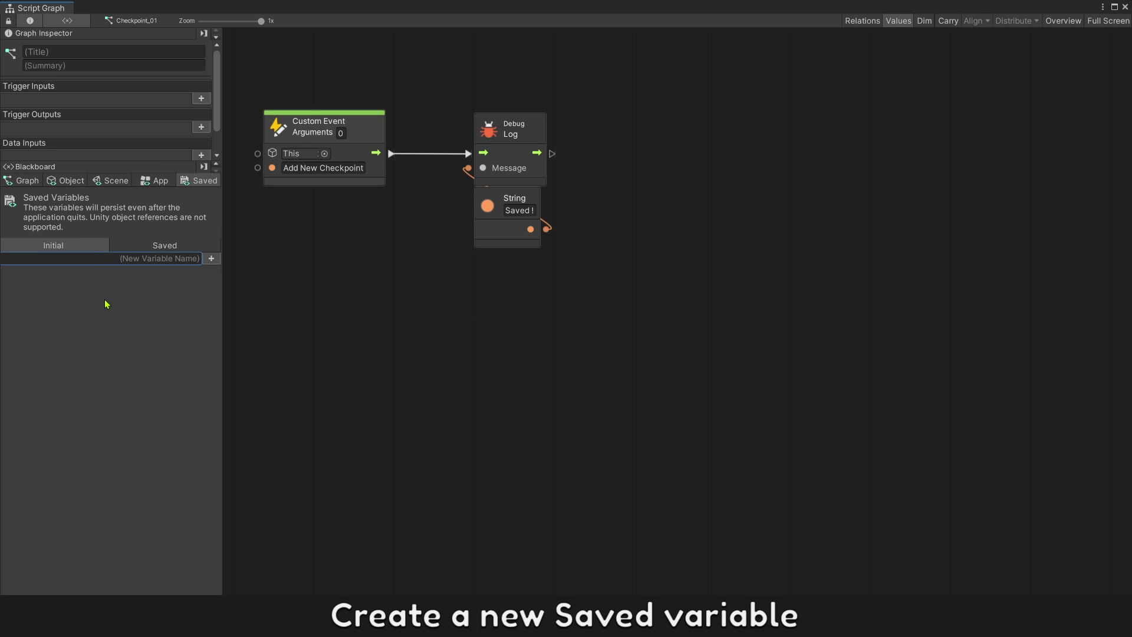
pyautogui.write('Check Point List')
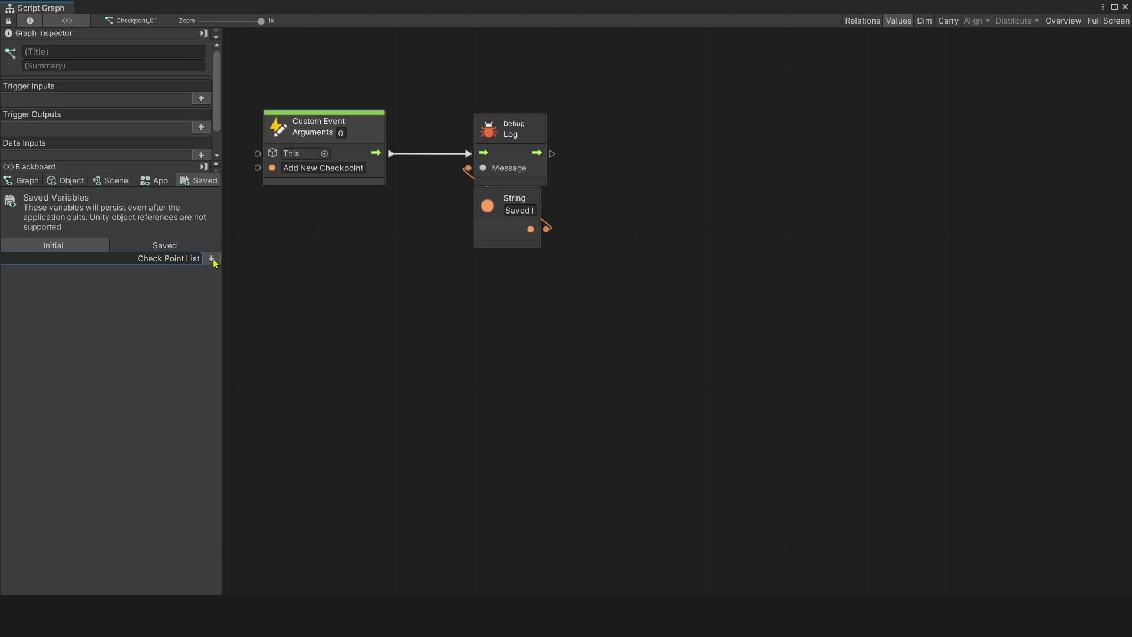
pyautogui.click(211, 258)
pyautogui.click(195, 280)
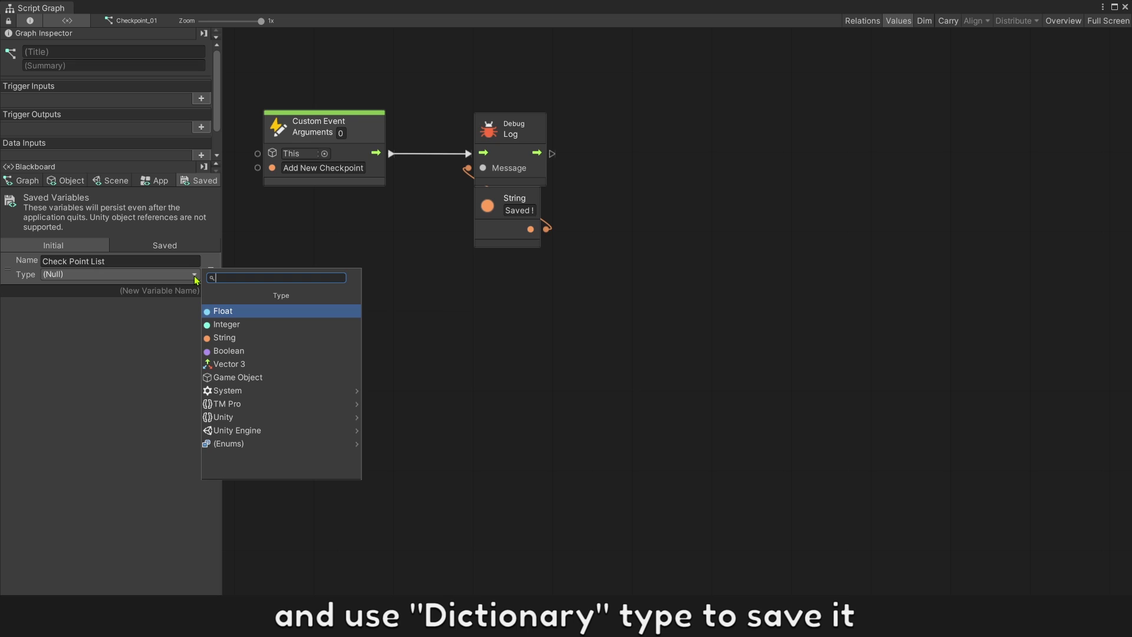
pyautogui.write('dic')
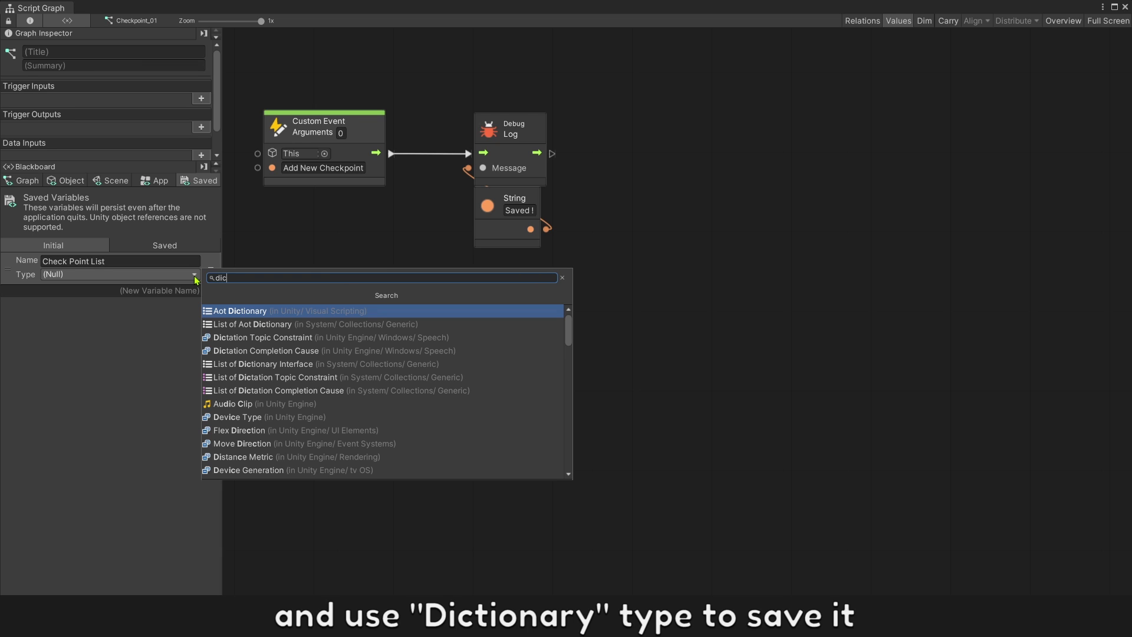
pyautogui.click(248, 315)
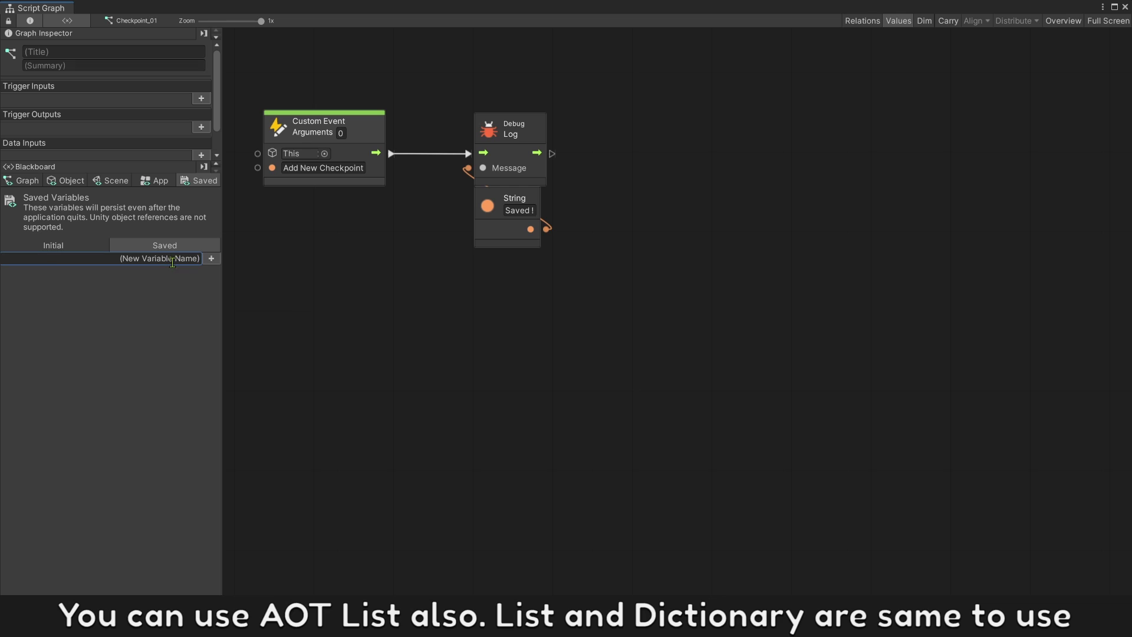
pyautogui.write('Check Point List')
pyautogui.click(174, 276)
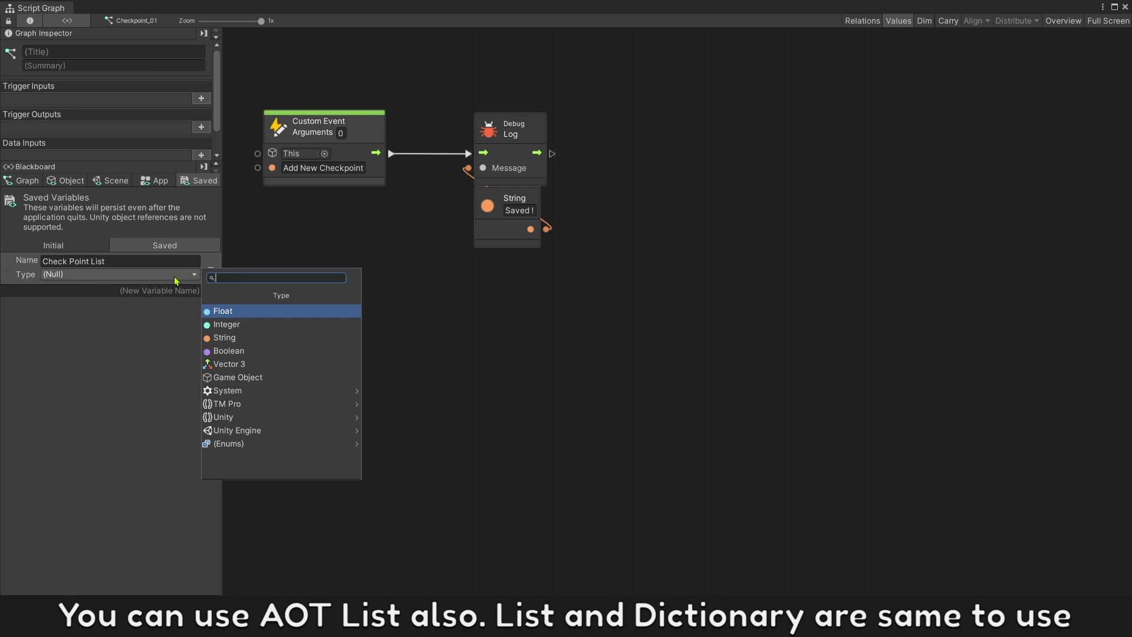
pyautogui.write('dic')
pyautogui.press('Return')
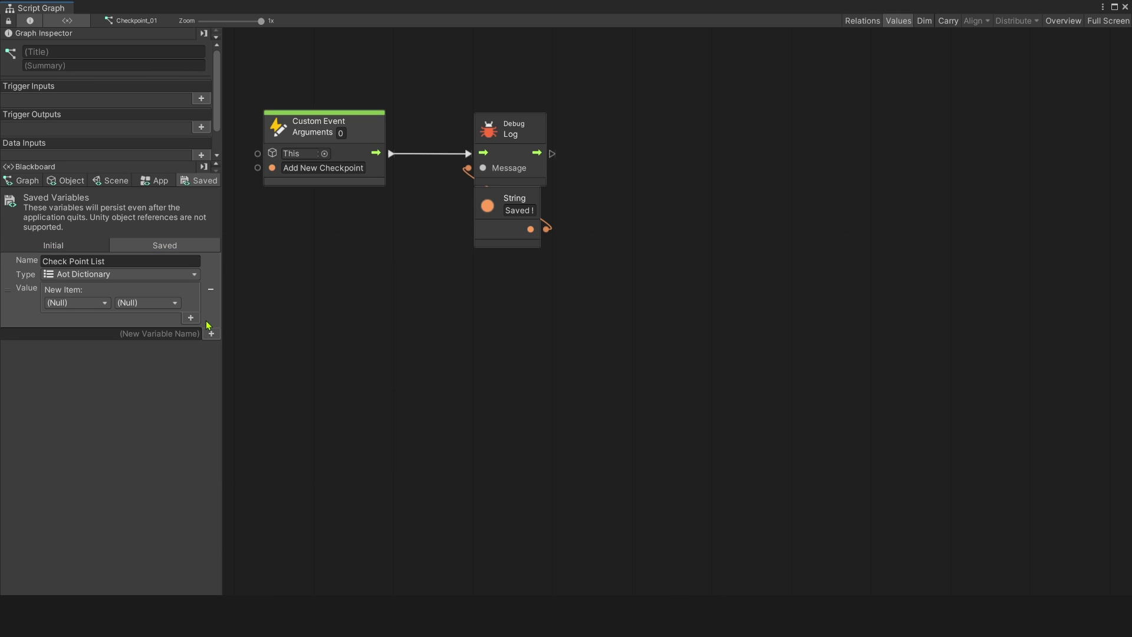
# Add a Dictionary Contains Key node fed by a Check Point List Get Variable
pyautogui.rightClick(628, 227)
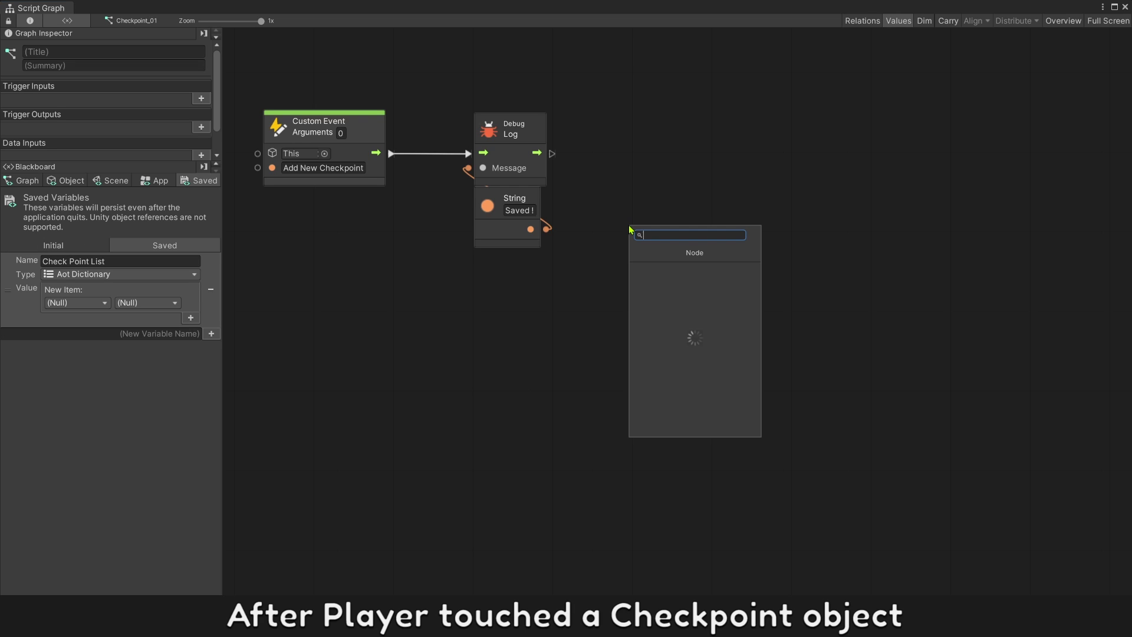
pyautogui.click(654, 308)
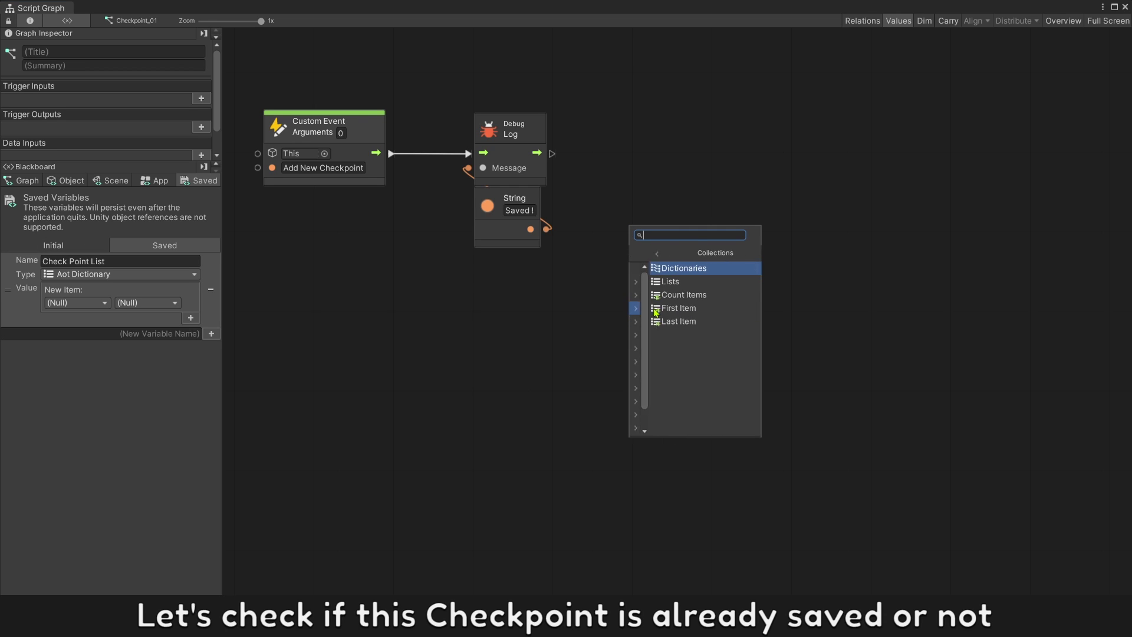
pyautogui.click(664, 270)
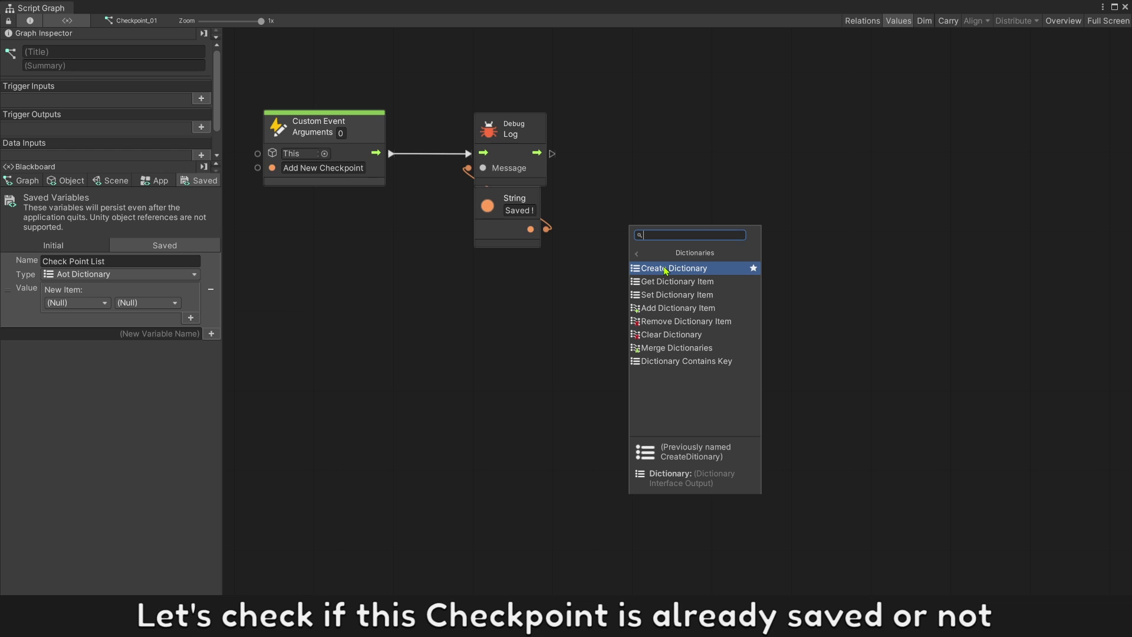
pyautogui.click(677, 361)
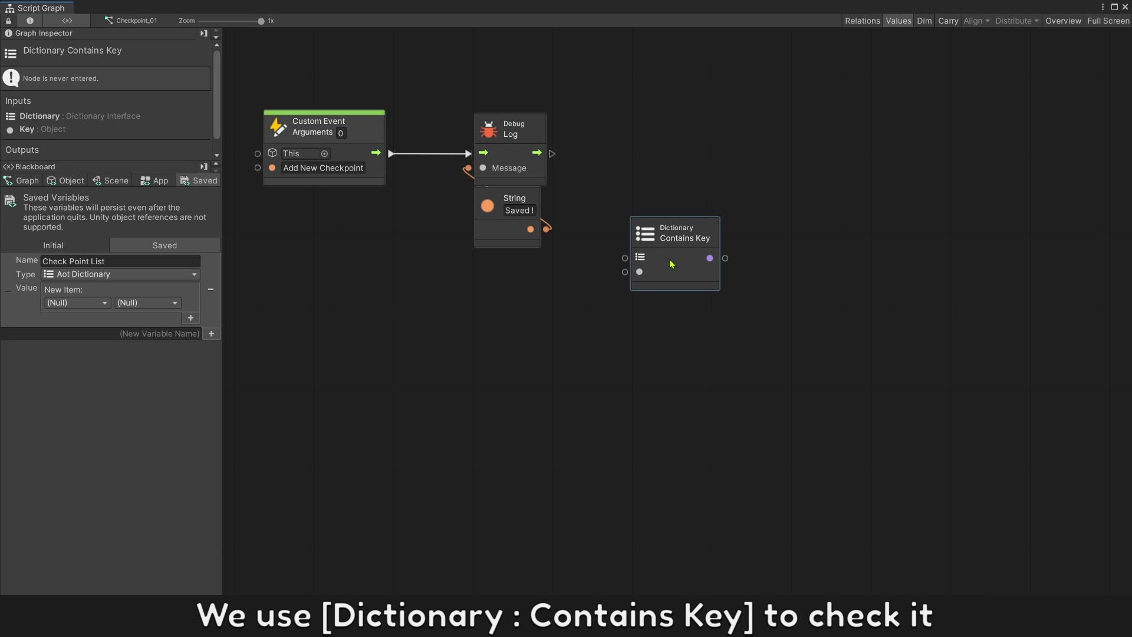
pyautogui.moveTo(667, 272); pyautogui.dragTo(665, 204)
pyautogui.click(617, 277)
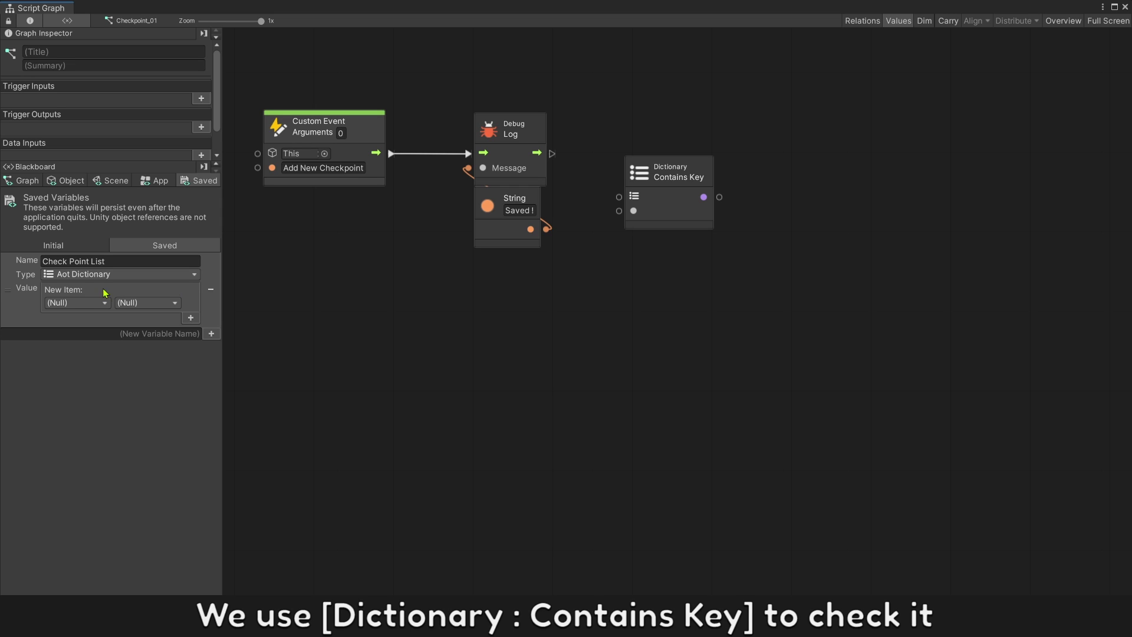
pyautogui.moveTo(328, 282); pyautogui.dragTo(620, 257)
pyautogui.moveTo(720, 289); pyautogui.dragTo(634, 197)
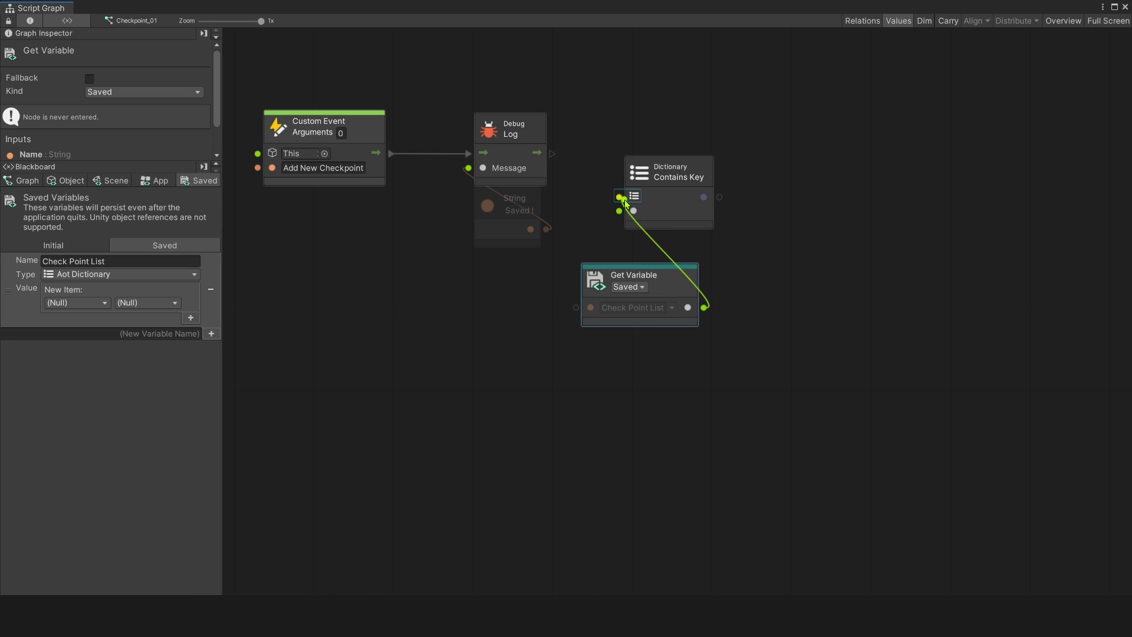
pyautogui.moveTo(704, 278); pyautogui.dragTo(714, 263)
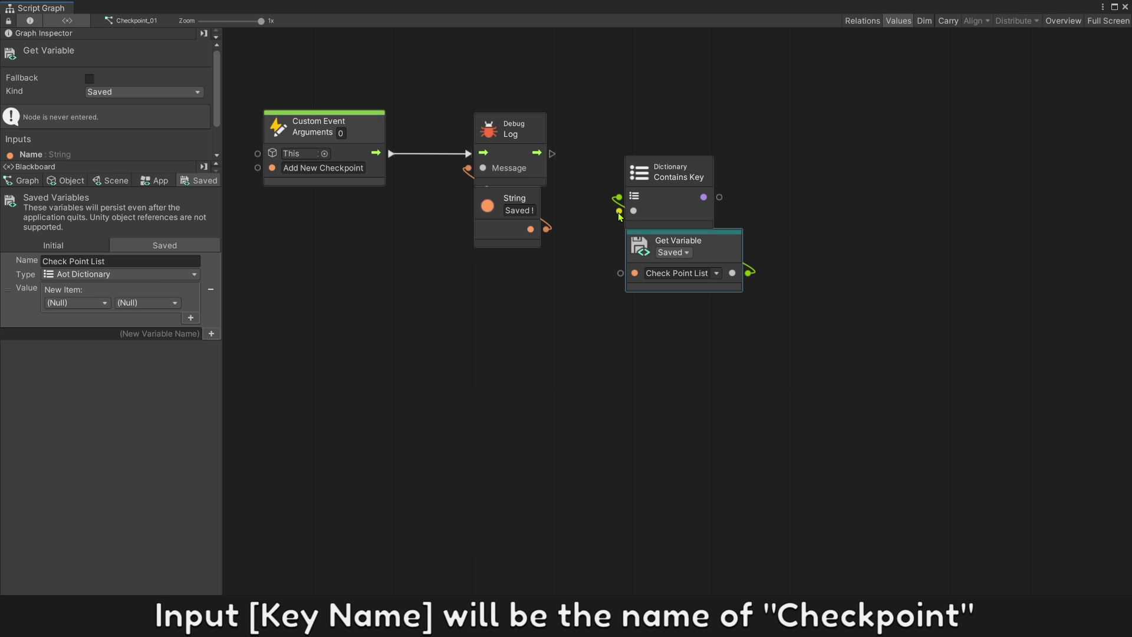
pyautogui.click(580, 294)
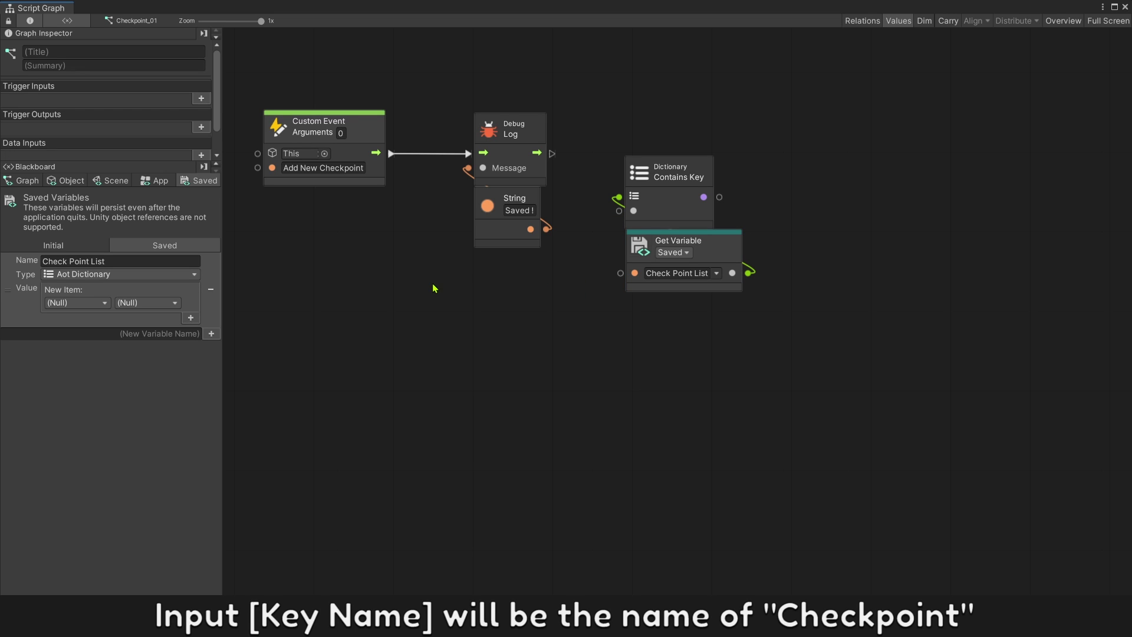
# Use Get Name as the key, branch an If on the result, and wire Debug Log into it
pyautogui.rightClick(345, 297)
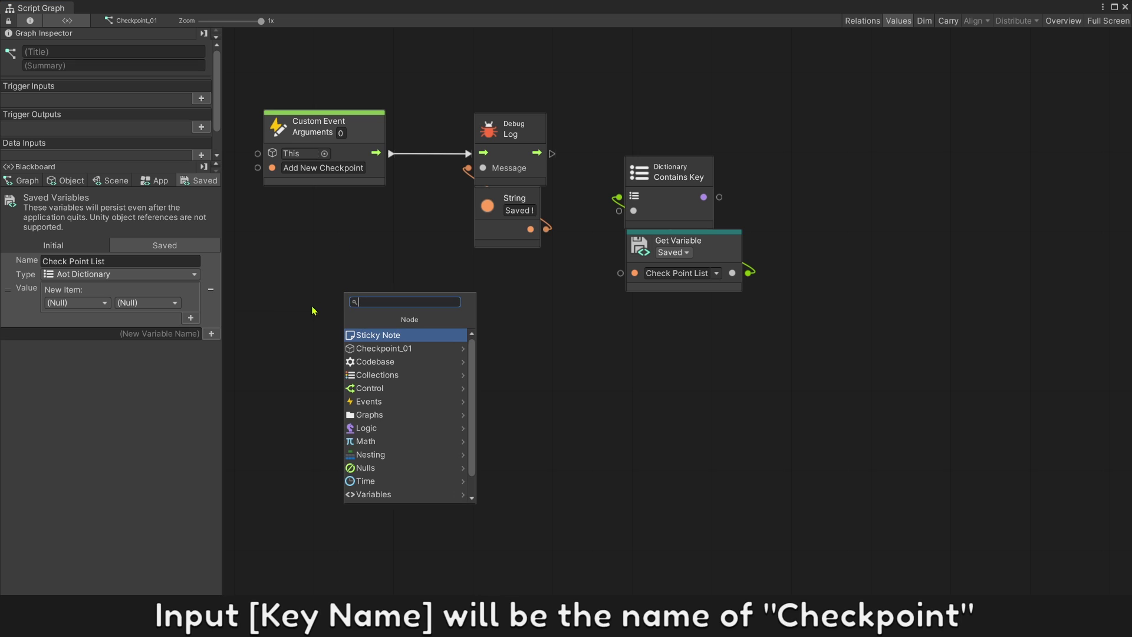
pyautogui.write('get name')
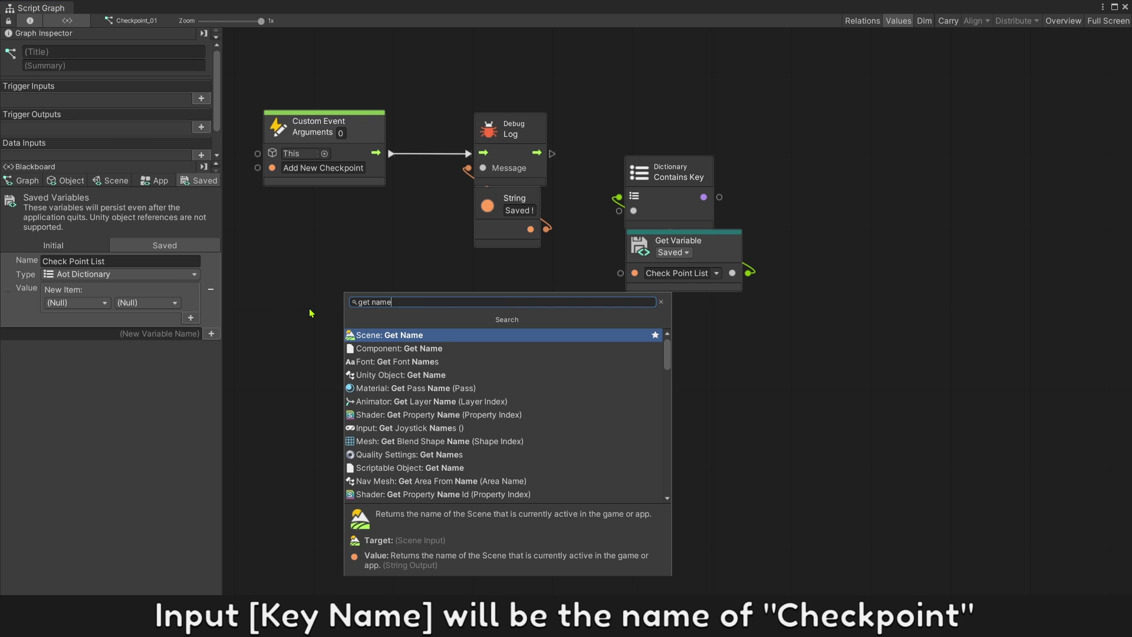
pyautogui.click(379, 353)
pyautogui.moveTo(390, 312)
pyautogui.mouseDown()
pyautogui.moveTo(546, 333)
pyautogui.moveTo(606, 286)
pyautogui.mouseUp()
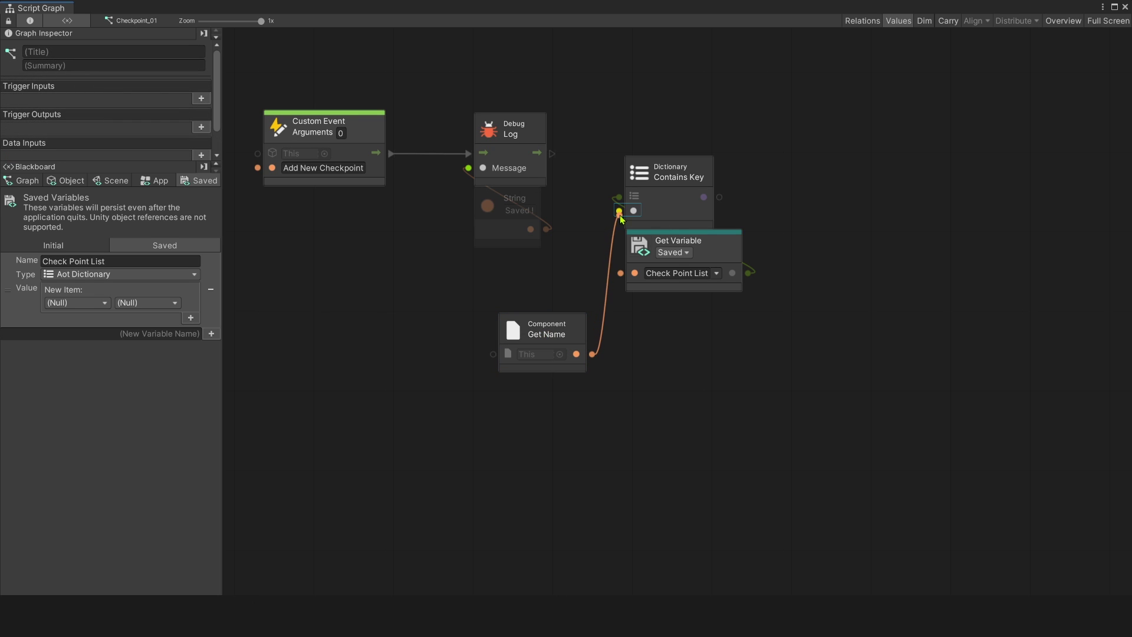
pyautogui.moveTo(621, 217); pyautogui.dragTo(620, 211)
pyautogui.moveTo(561, 334); pyautogui.dragTo(688, 312)
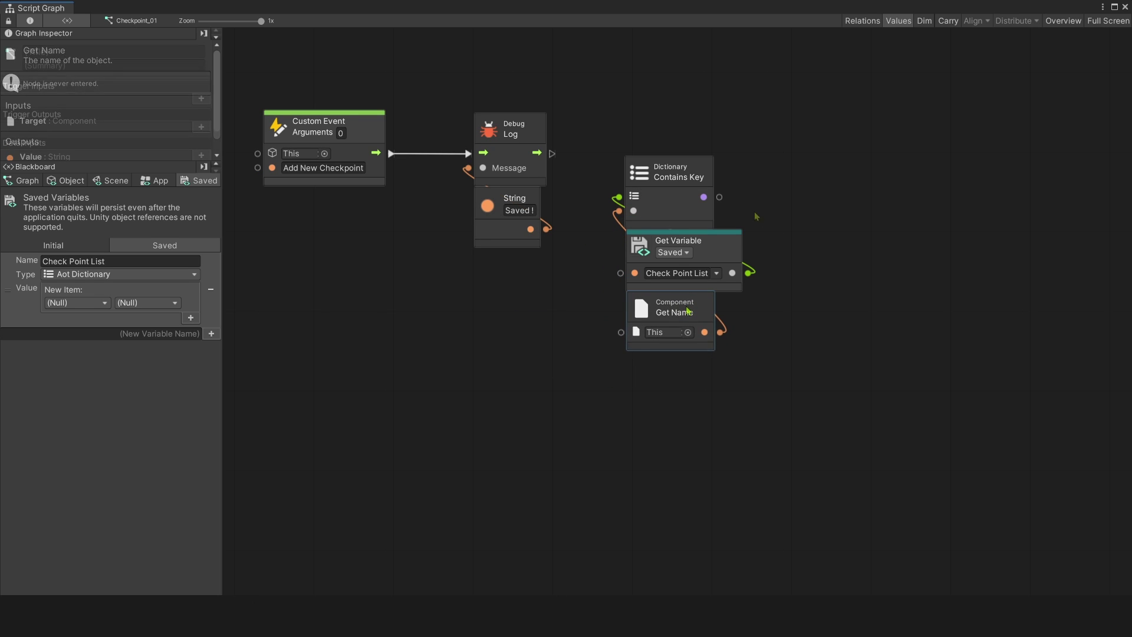
pyautogui.moveTo(721, 202)
pyautogui.mouseDown()
pyautogui.moveTo(766, 200)
pyautogui.moveTo(701, 130)
pyautogui.moveTo(699, 142)
pyautogui.mouseUp()
pyautogui.click(796, 240)
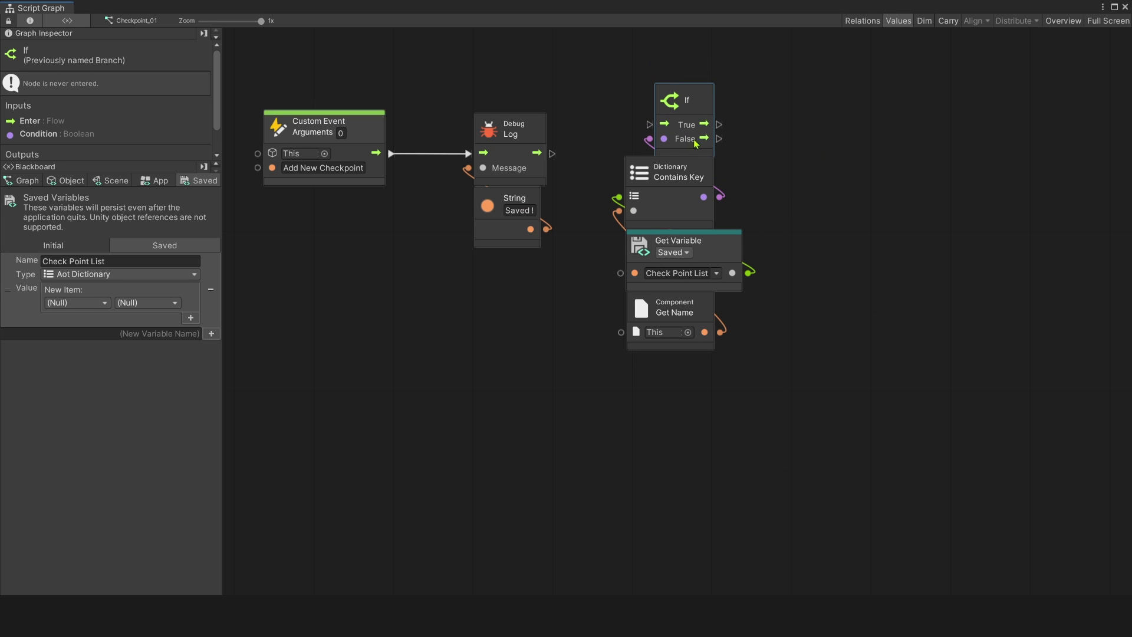
pyautogui.moveTo(552, 153)
pyautogui.mouseDown()
pyautogui.moveTo(619, 147)
pyautogui.moveTo(649, 124)
pyautogui.mouseUp()
pyautogui.moveTo(820, 398)
pyautogui.mouseDown()
pyautogui.moveTo(646, 107)
pyautogui.moveTo(672, 167)
pyautogui.moveTo(656, 165)
pyautogui.moveTo(765, 154)
pyautogui.mouseUp()
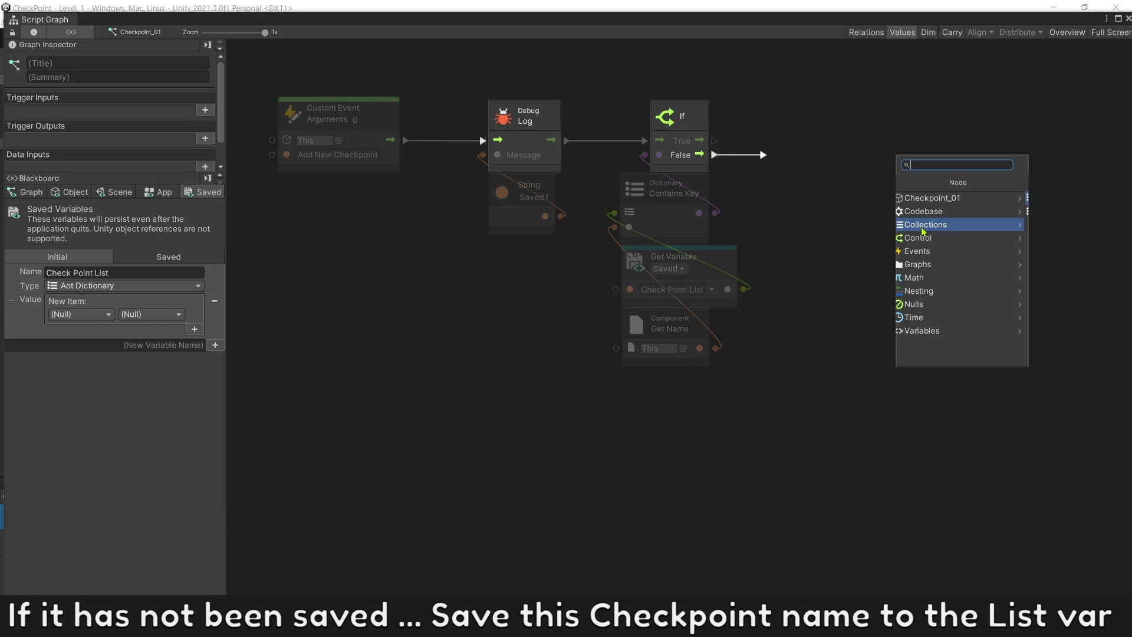
# Add a Dictionary Add Item node on If False, fed by Check Point List
pyautogui.click(922, 225)
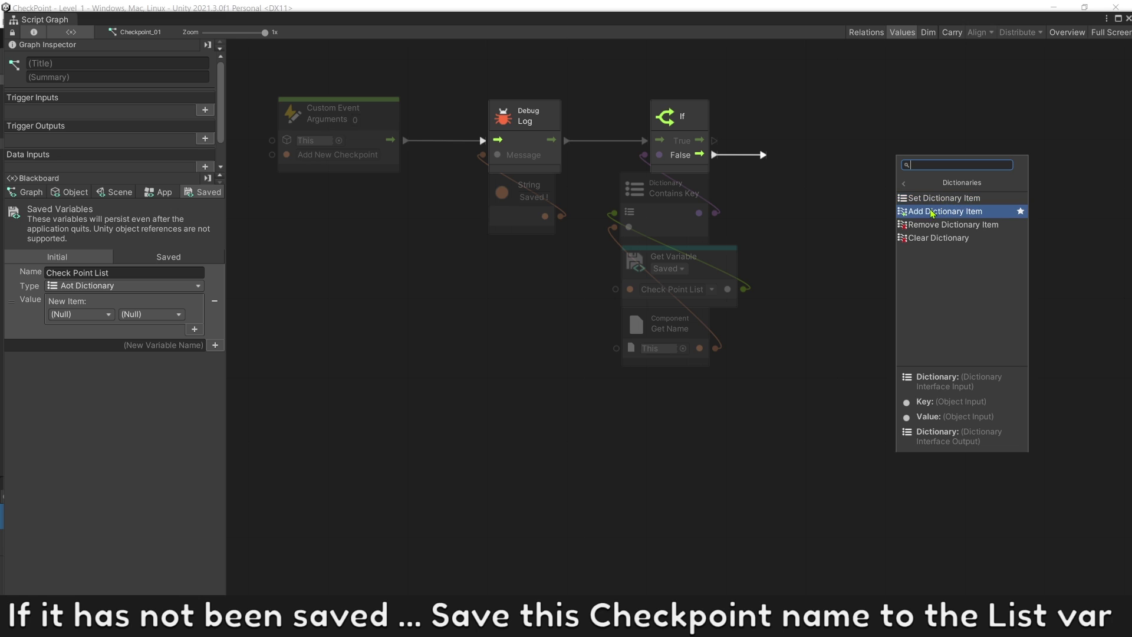
pyautogui.click(924, 213)
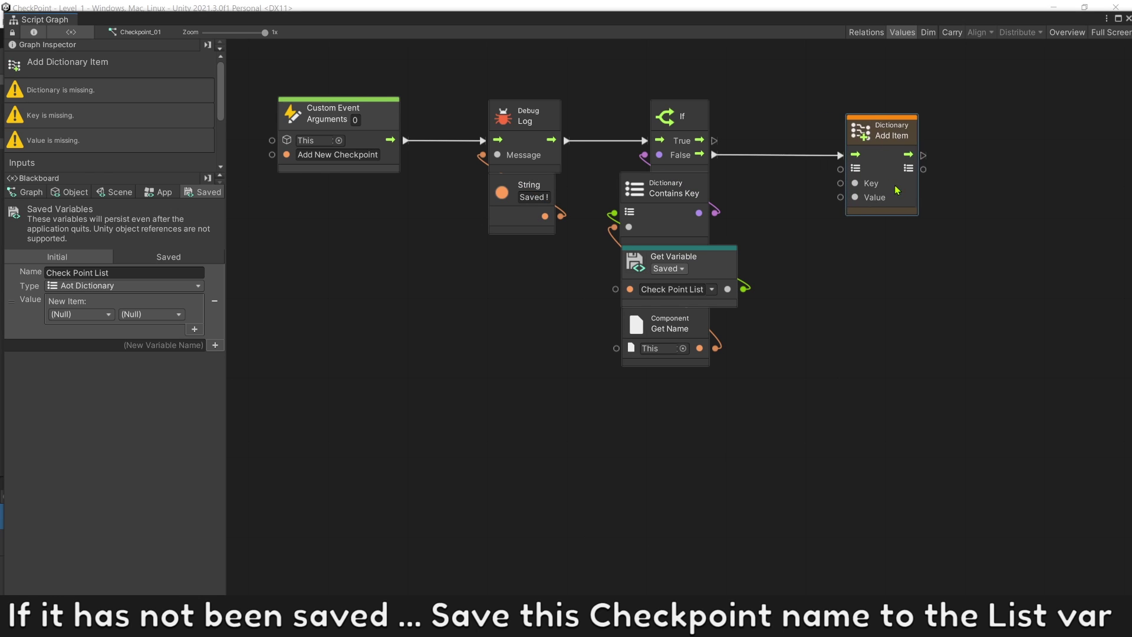
pyautogui.moveTo(820, 188); pyautogui.dragTo(905, 189)
pyautogui.click(822, 263)
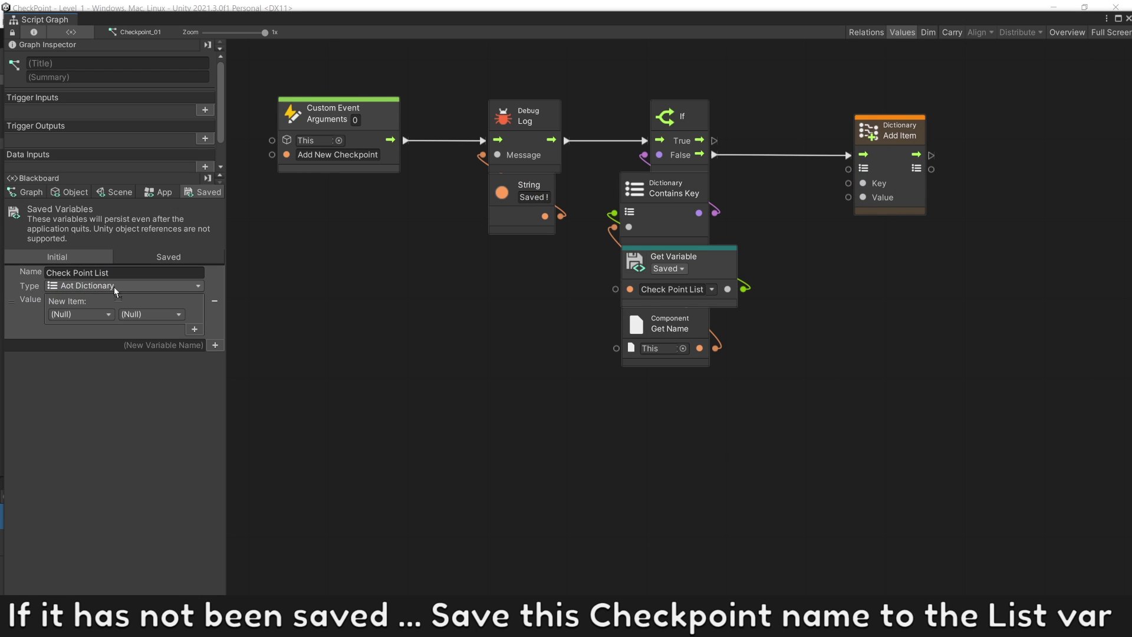
pyautogui.moveTo(153, 291); pyautogui.dragTo(820, 279)
pyautogui.moveTo(933, 315); pyautogui.dragTo(848, 169)
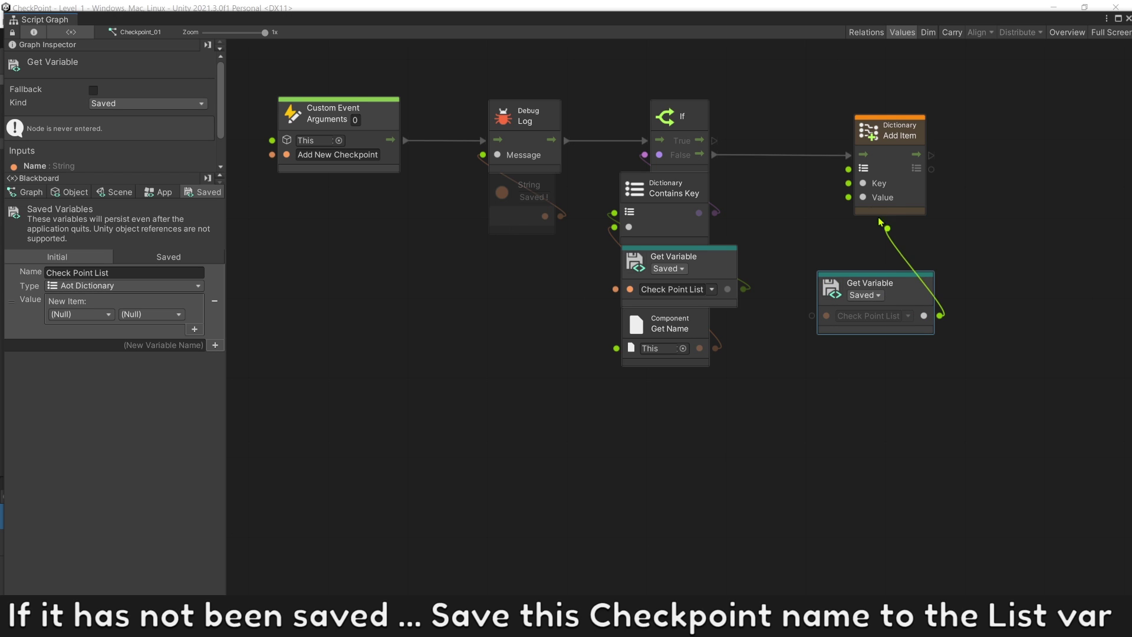
pyautogui.moveTo(906, 286); pyautogui.dragTo(900, 231)
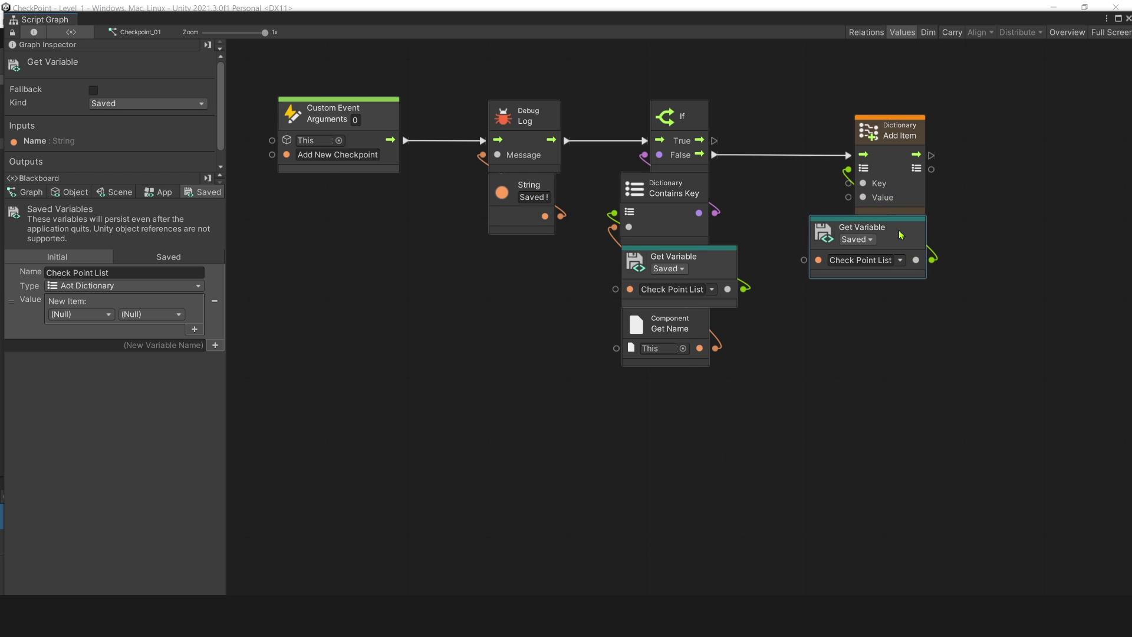
pyautogui.click(884, 321)
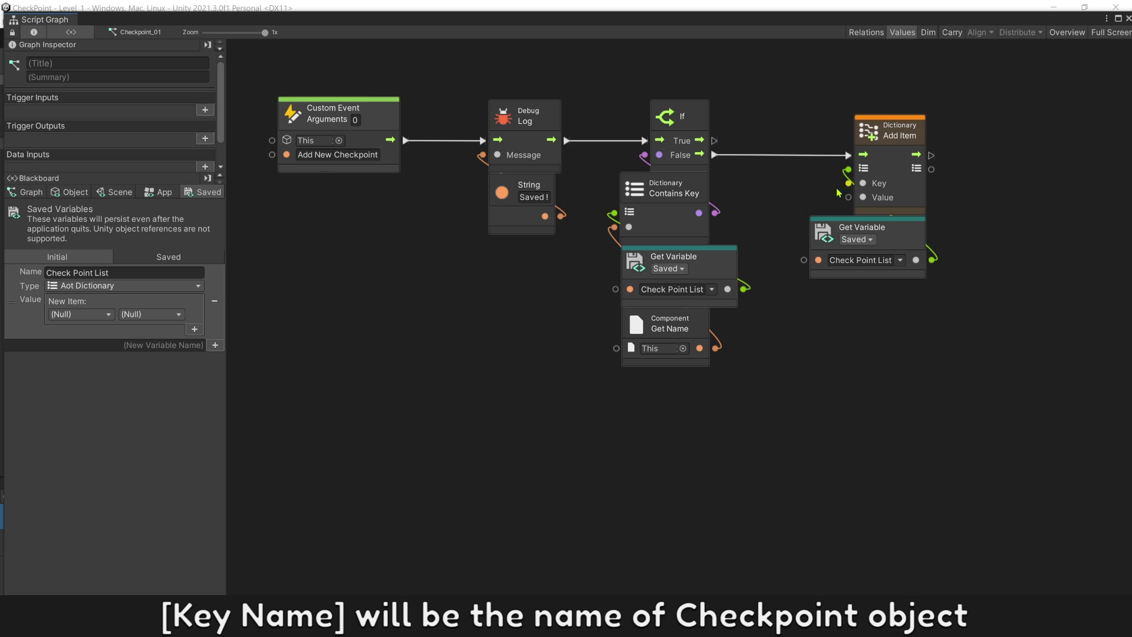
# Supply a duplicated Get Name as the key and a true Boolean Literal as the value
pyautogui.click(693, 330)
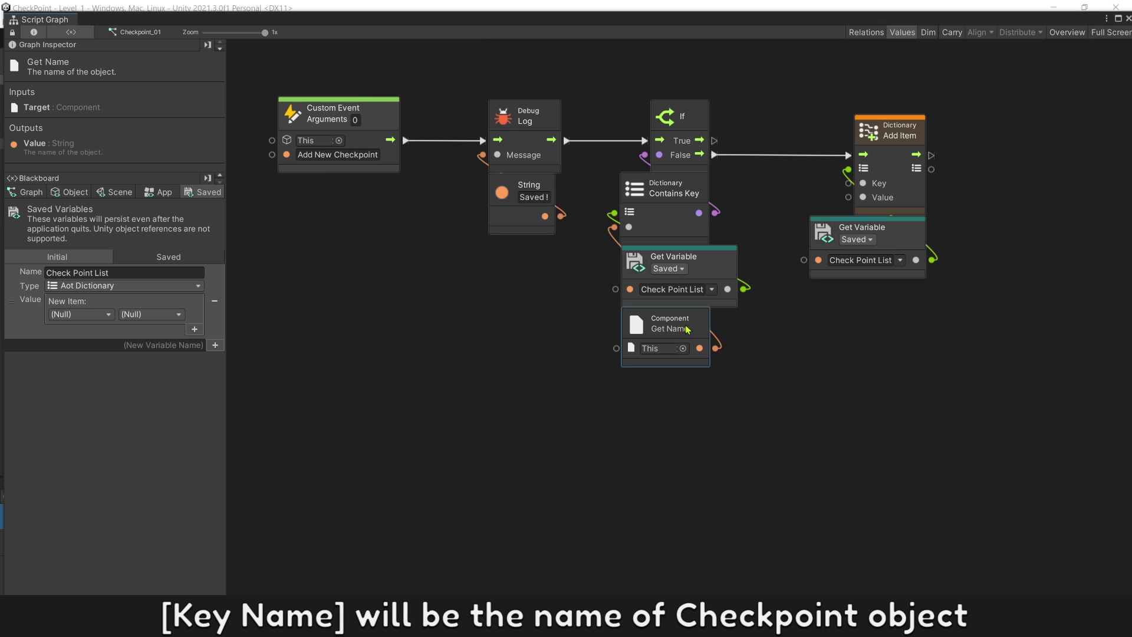
pyautogui.hotkey('ctrl', 'd')
pyautogui.moveTo(689, 330)
pyautogui.mouseDown()
pyautogui.moveTo(882, 302)
pyautogui.moveTo(849, 183)
pyautogui.moveTo(823, 365)
pyautogui.moveTo(916, 358)
pyautogui.mouseUp()
pyautogui.click(858, 236)
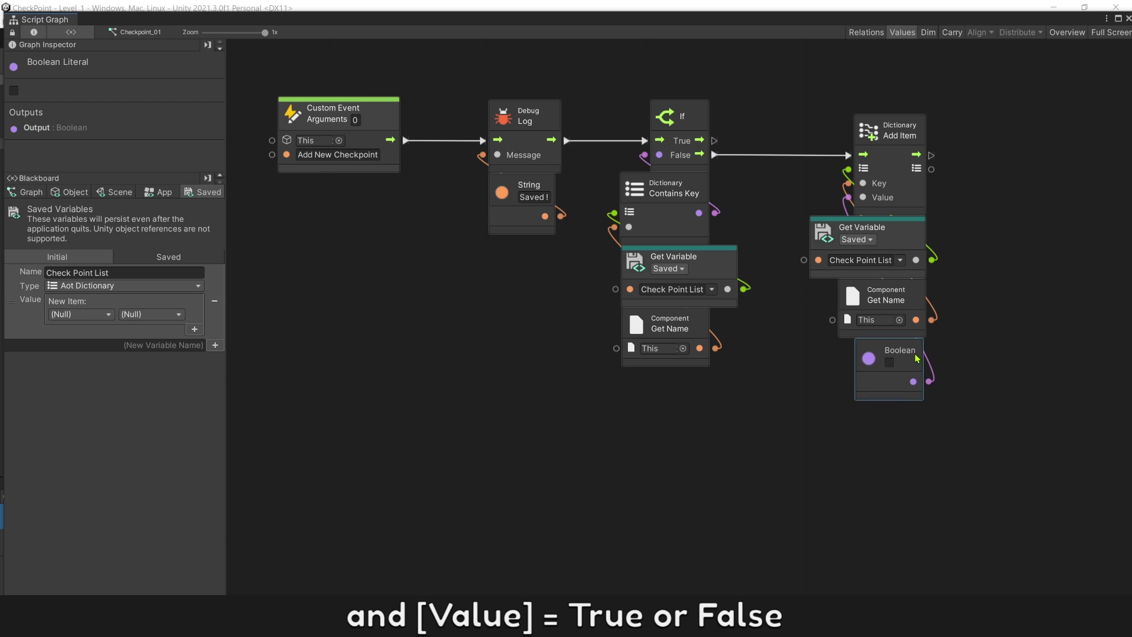
pyautogui.click(752, 372)
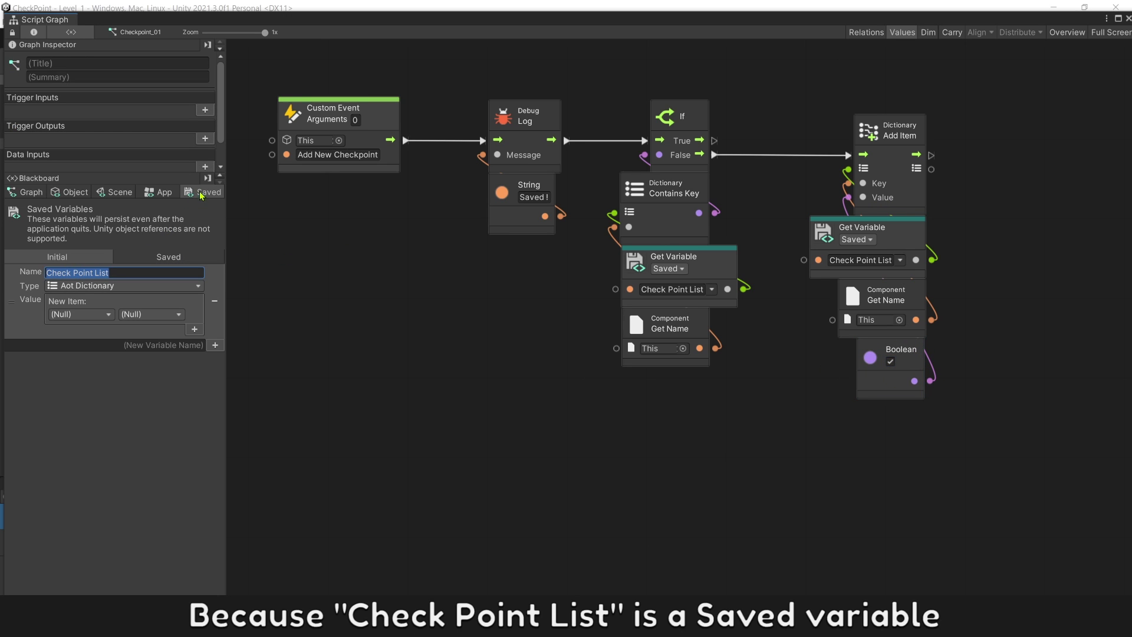
# Add a Save Variables node after Add Item
pyautogui.rightClick(982, 208)
pyautogui.click(993, 209)
pyautogui.write('save')
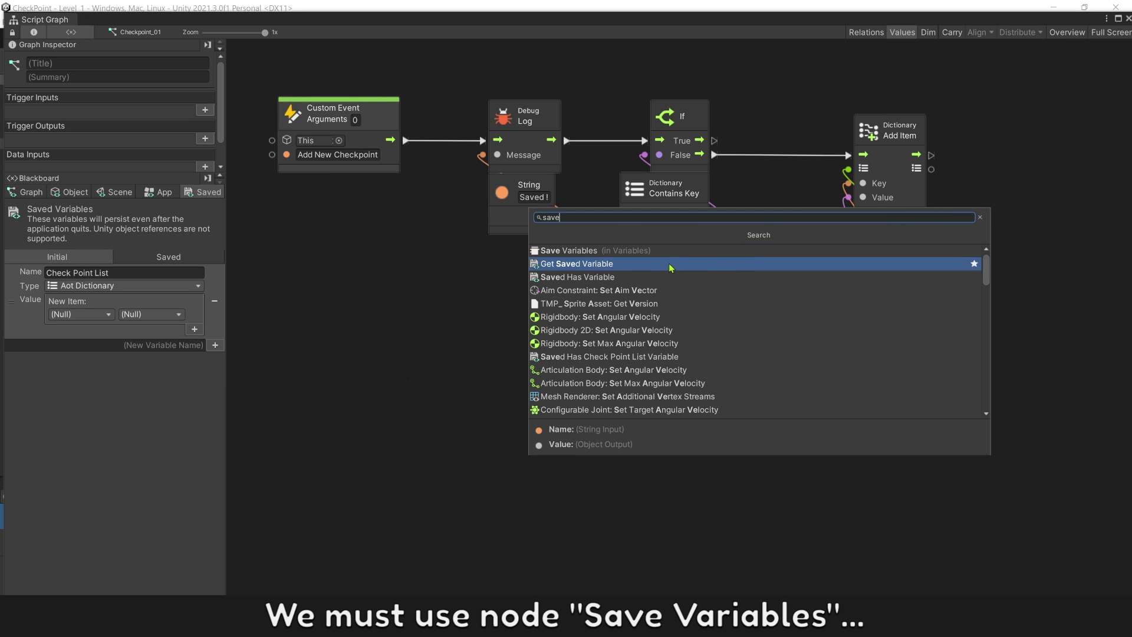
pyautogui.click(877, 252)
pyautogui.moveTo(1013, 198); pyautogui.dragTo(1013, 160)
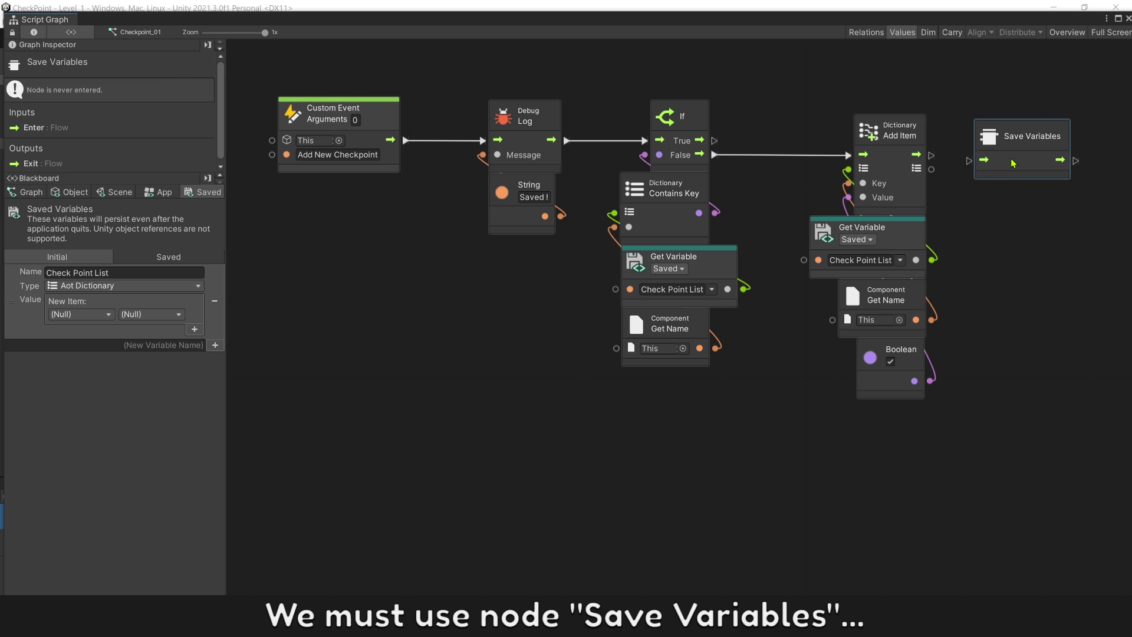
pyautogui.moveTo(932, 156); pyautogui.dragTo(1010, 162)
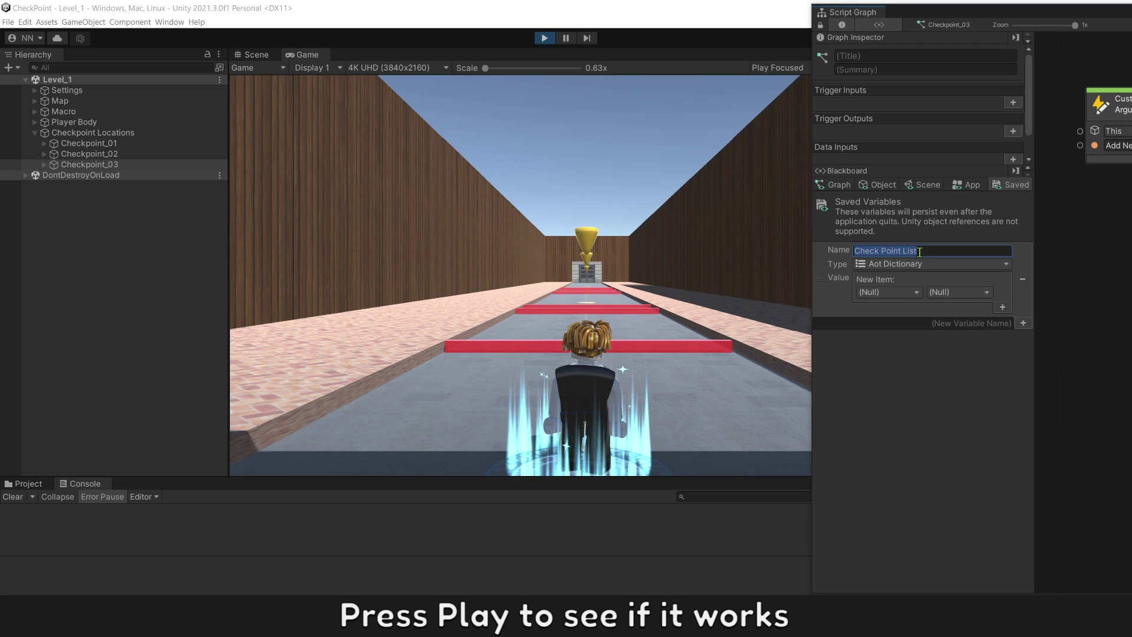
# In Play mode, run the player through Checkpoint_01 and Checkpoint_02, then back down the road
pyautogui.click(672, 309)
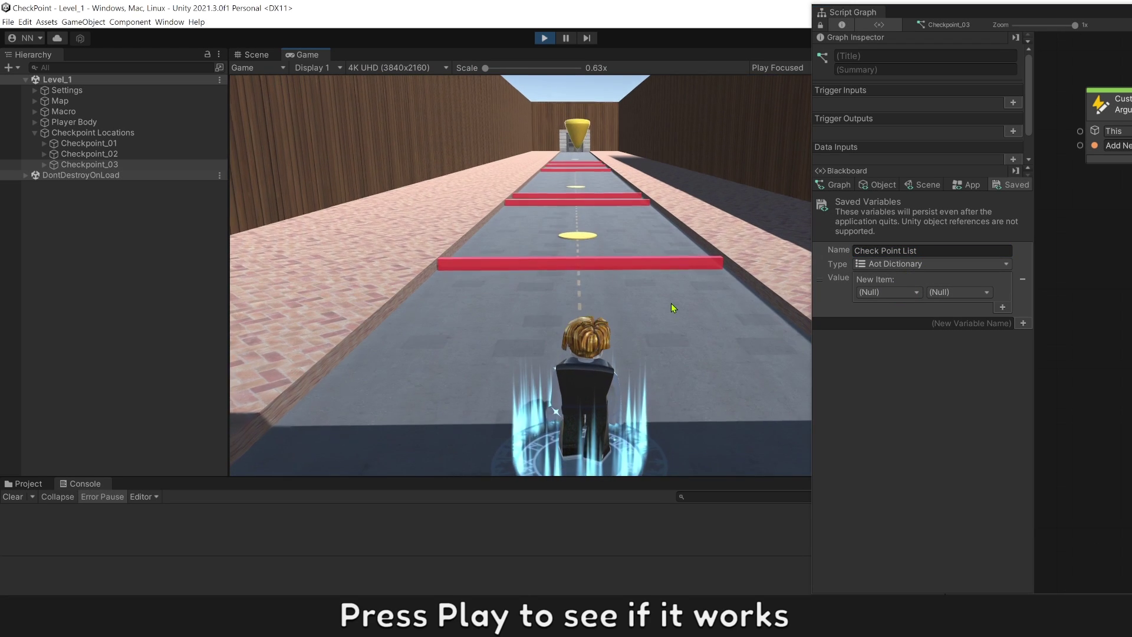
pyautogui.press('w')
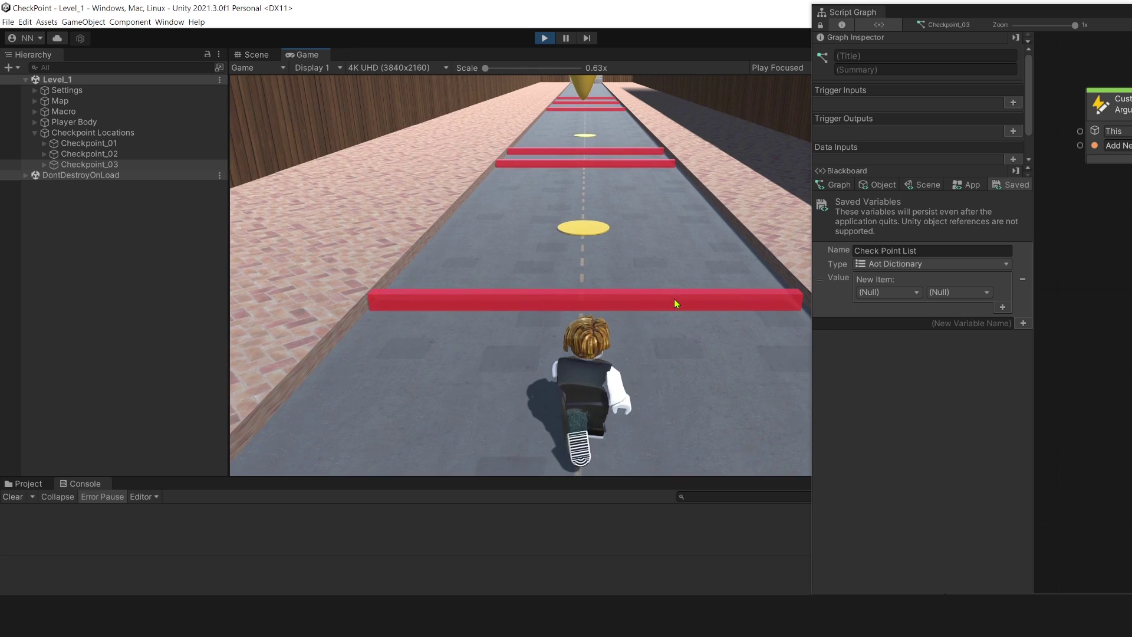
pyautogui.press('space')
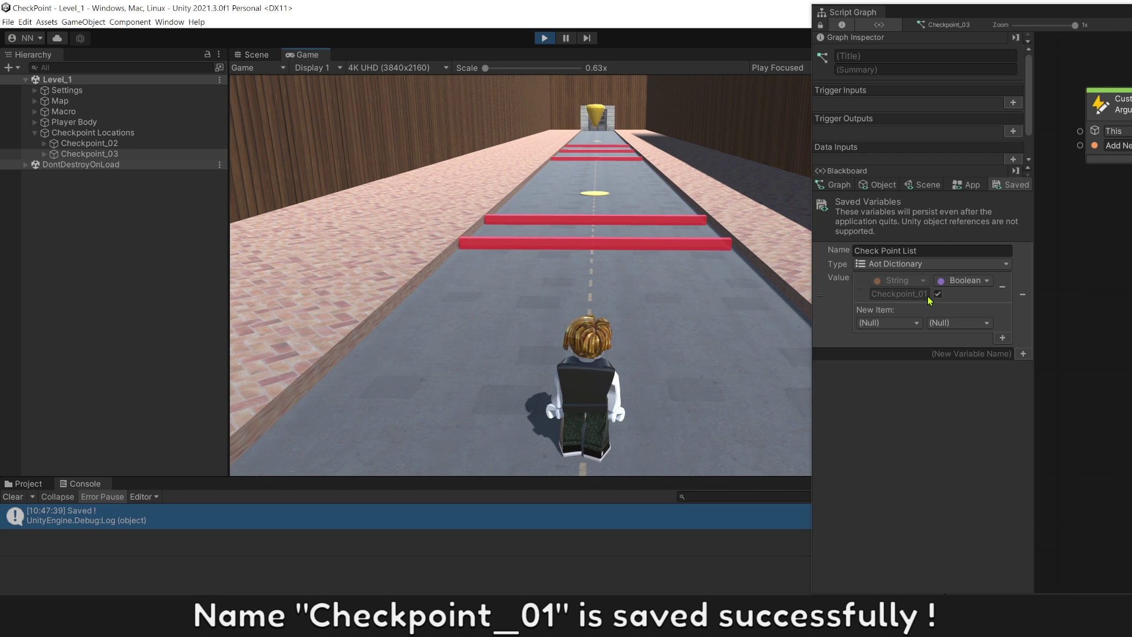
pyautogui.press('w')
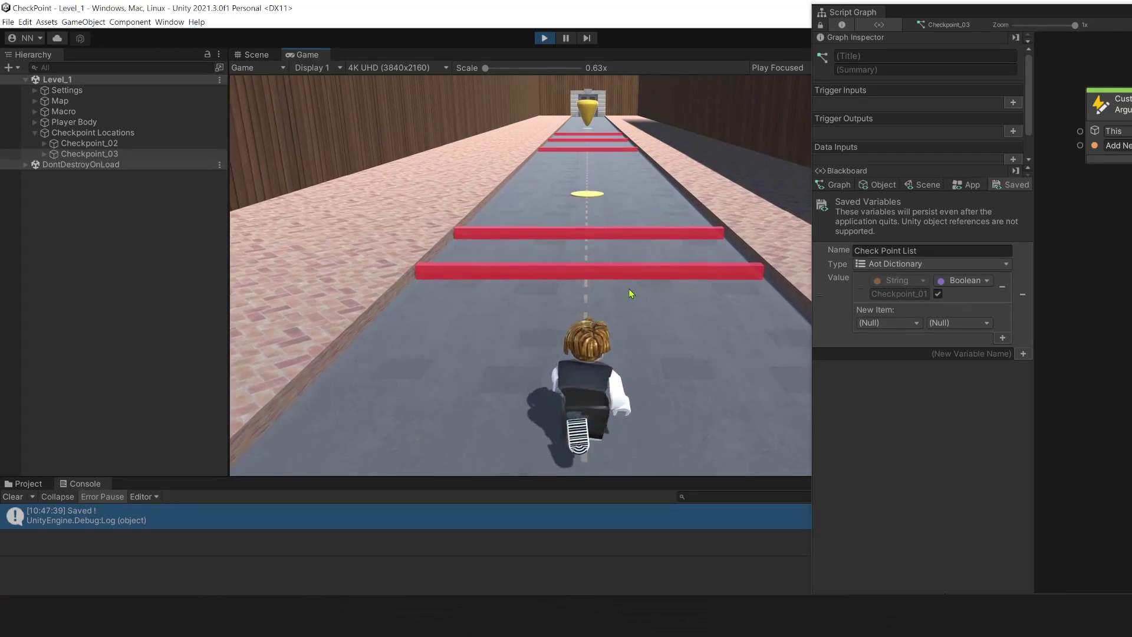
pyautogui.press('space')
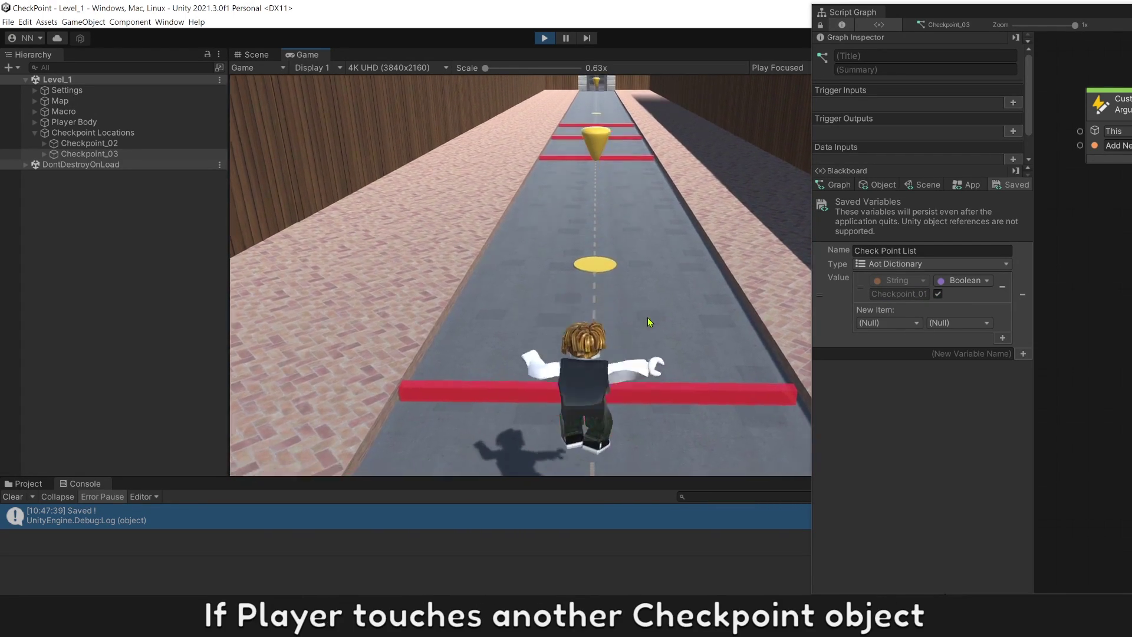
pyautogui.press('s')
pyautogui.press('w')
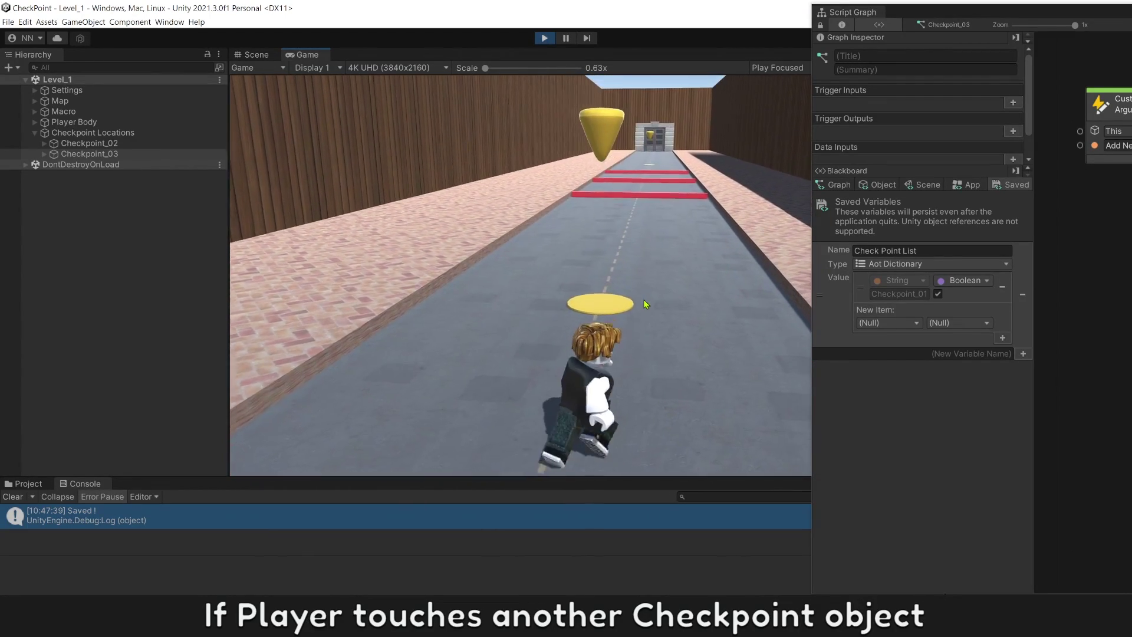
pyautogui.press('a')
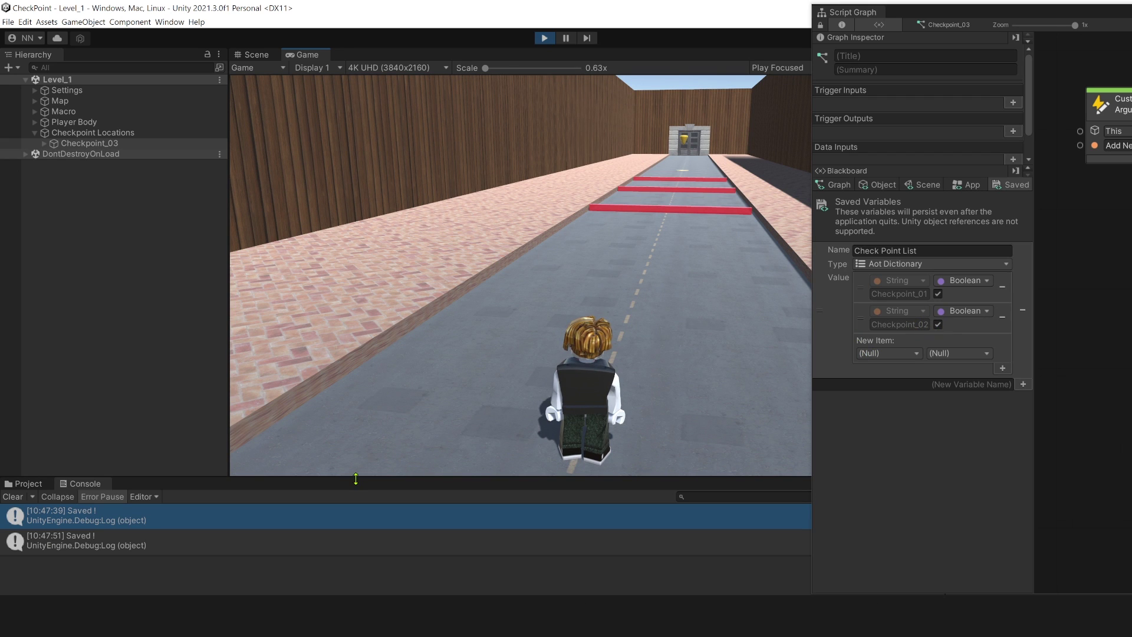
pyautogui.press('s')
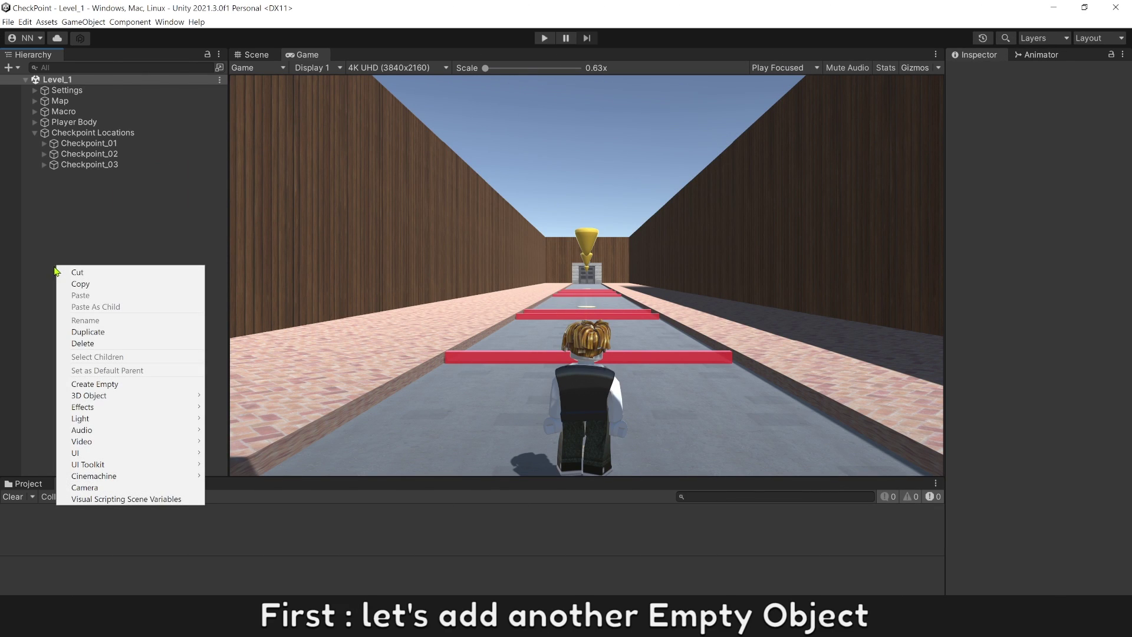
# Create an empty object named Game Manager and select it
pyautogui.click(83, 384)
pyautogui.write('Game Manager')
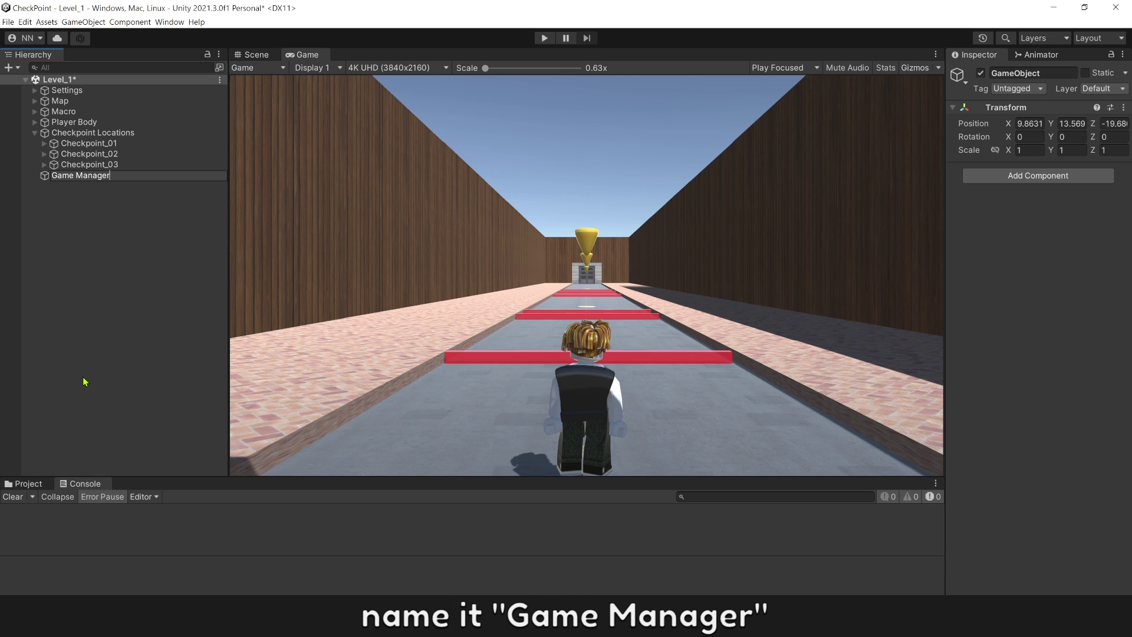
pyautogui.click(83, 383)
pyautogui.click(35, 133)
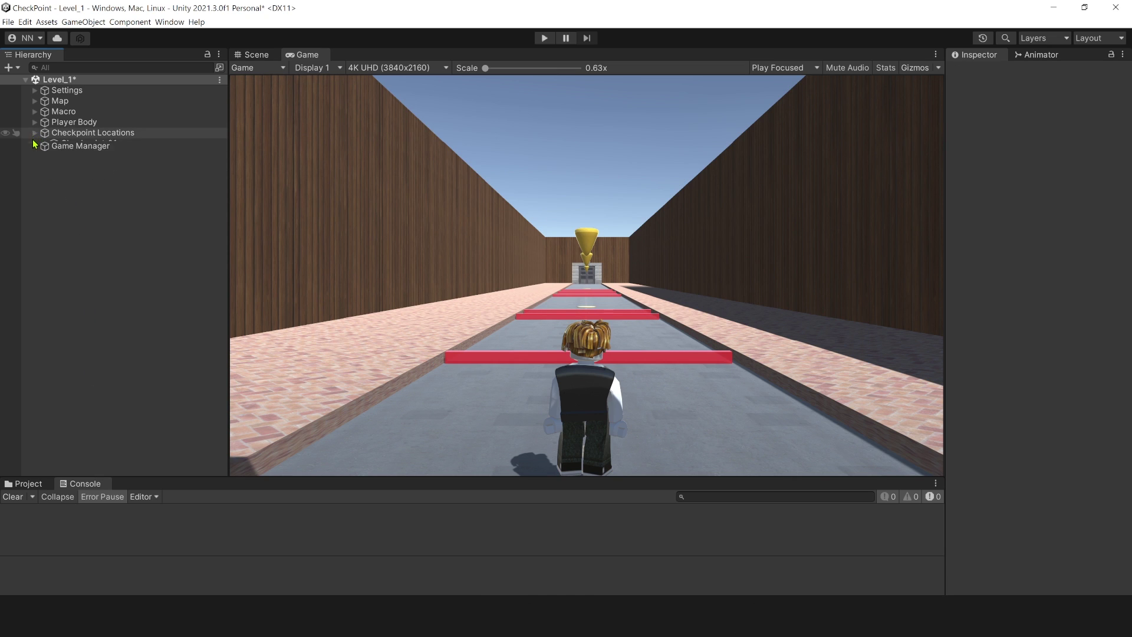
pyautogui.click(70, 144)
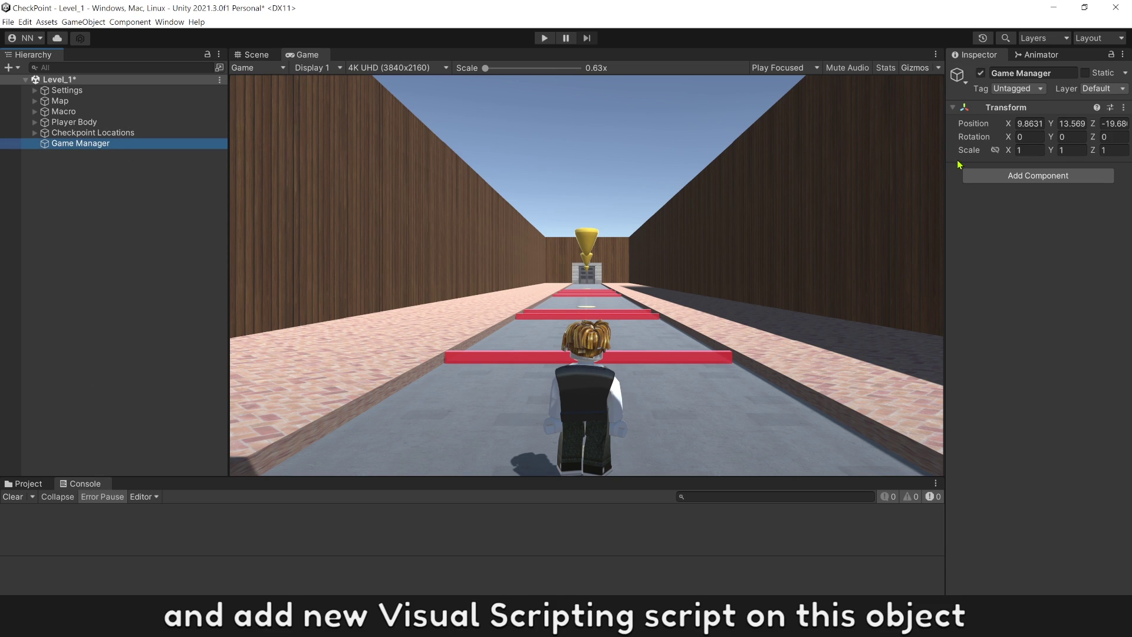
# Add a Script Machine to Game Manager and save its new graph in the Events folder
pyautogui.click(991, 176)
pyautogui.scroll(-3, 1030, 336)
pyautogui.click(1036, 369)
pyautogui.click(1015, 234)
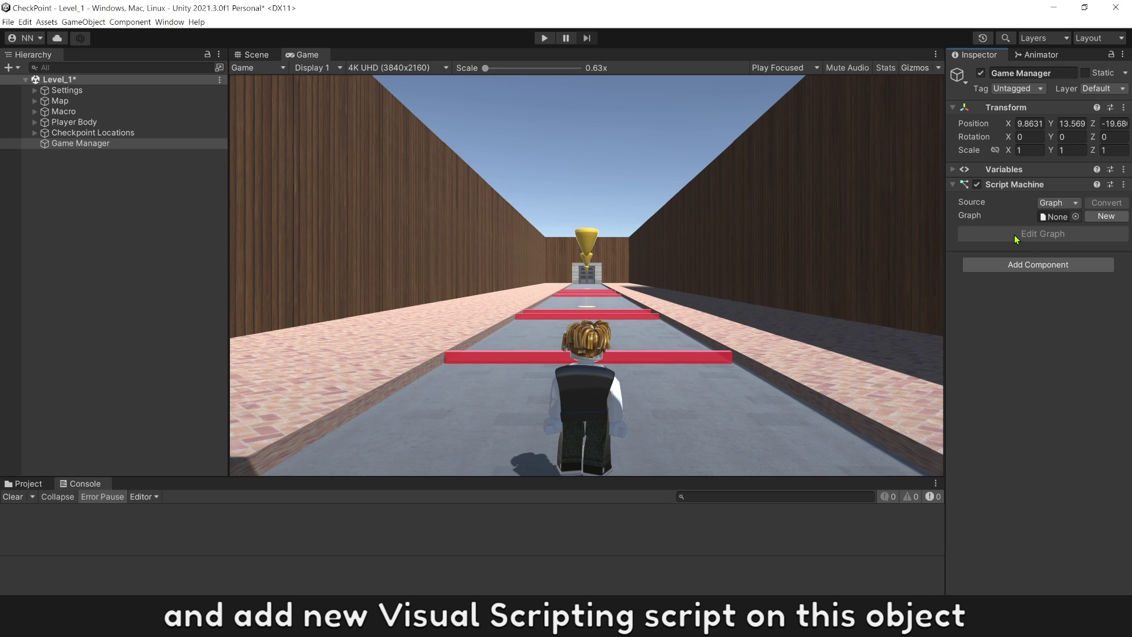
pyautogui.click(1106, 215)
pyautogui.doubleClick(142, 122)
pyautogui.write('Game Manager')
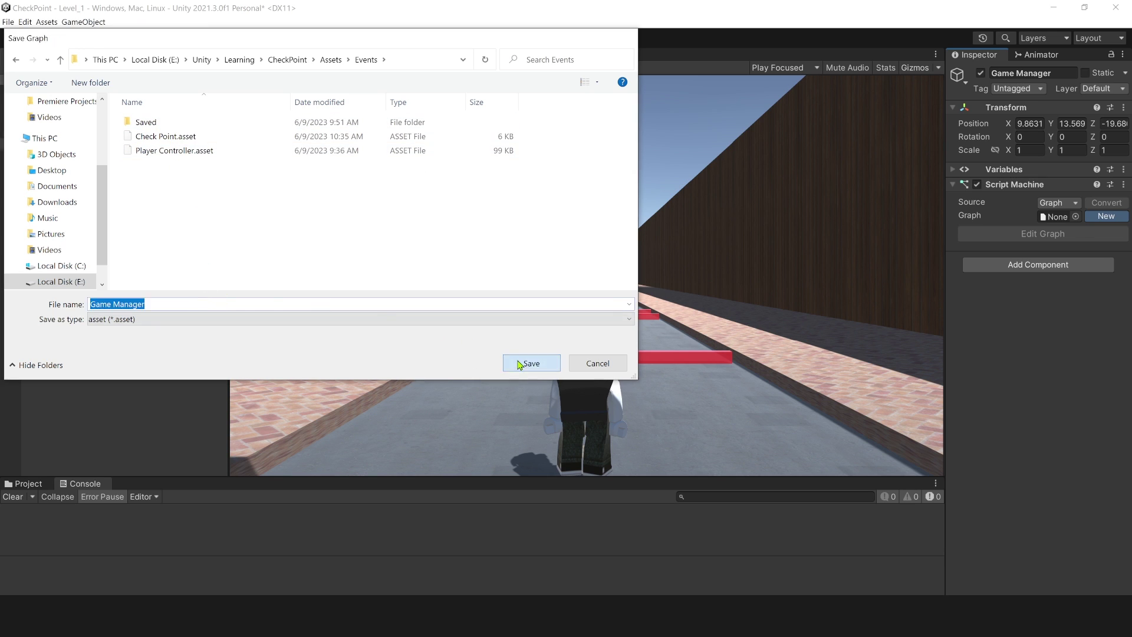
pyautogui.click(532, 363)
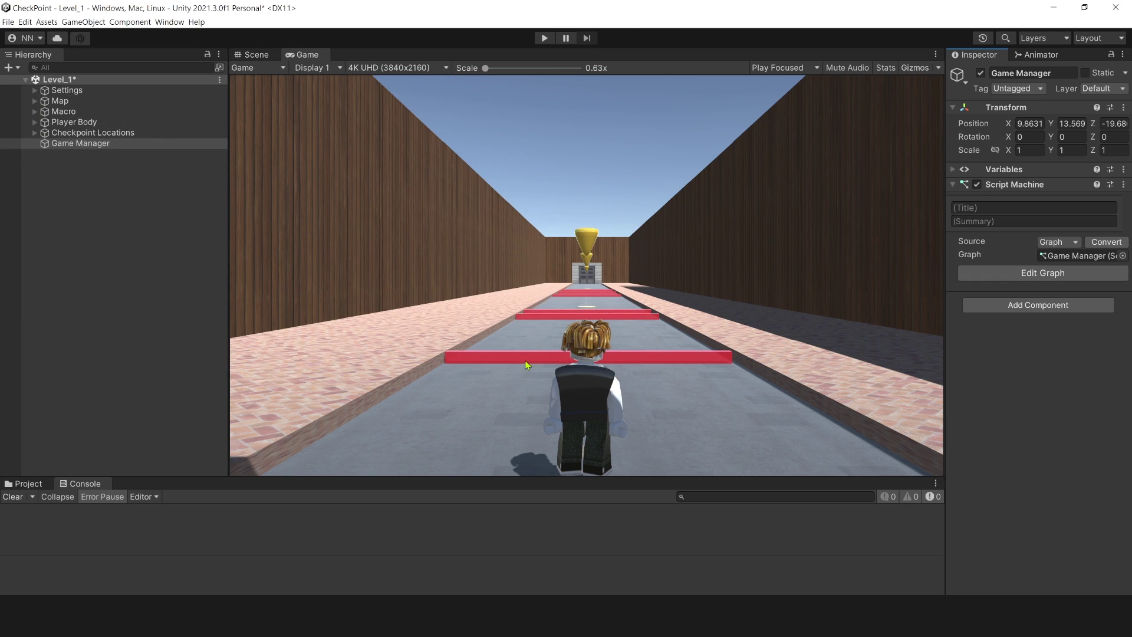
# Open the Game Manager graph and start a 0.1-second Timer from On Start
pyautogui.click(1051, 273)
pyautogui.click(203, 181)
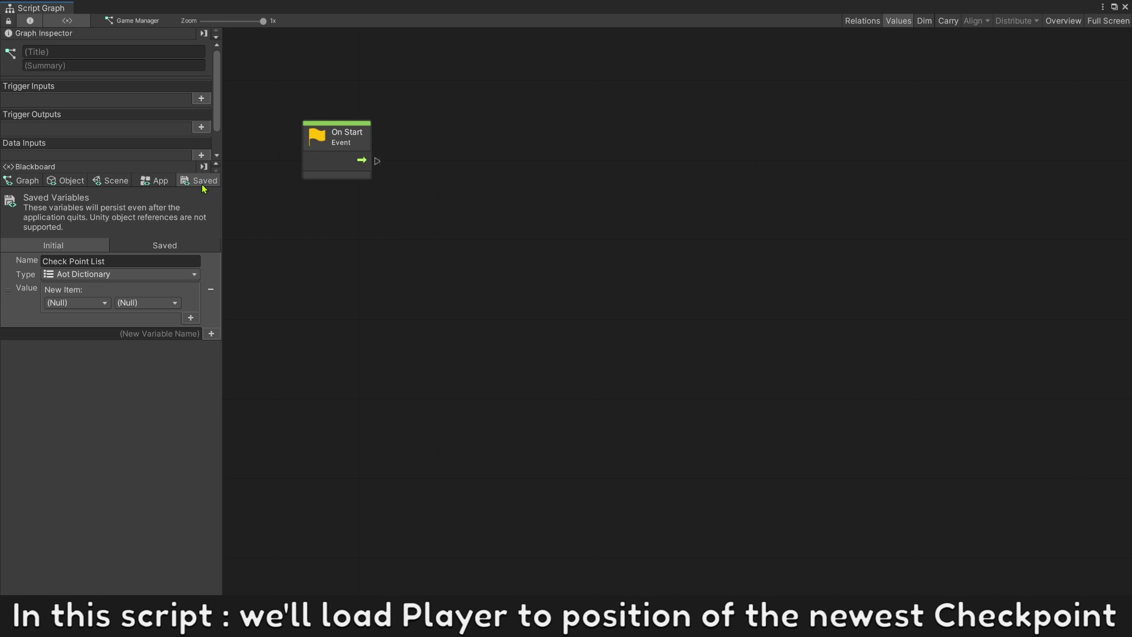
pyautogui.click(163, 247)
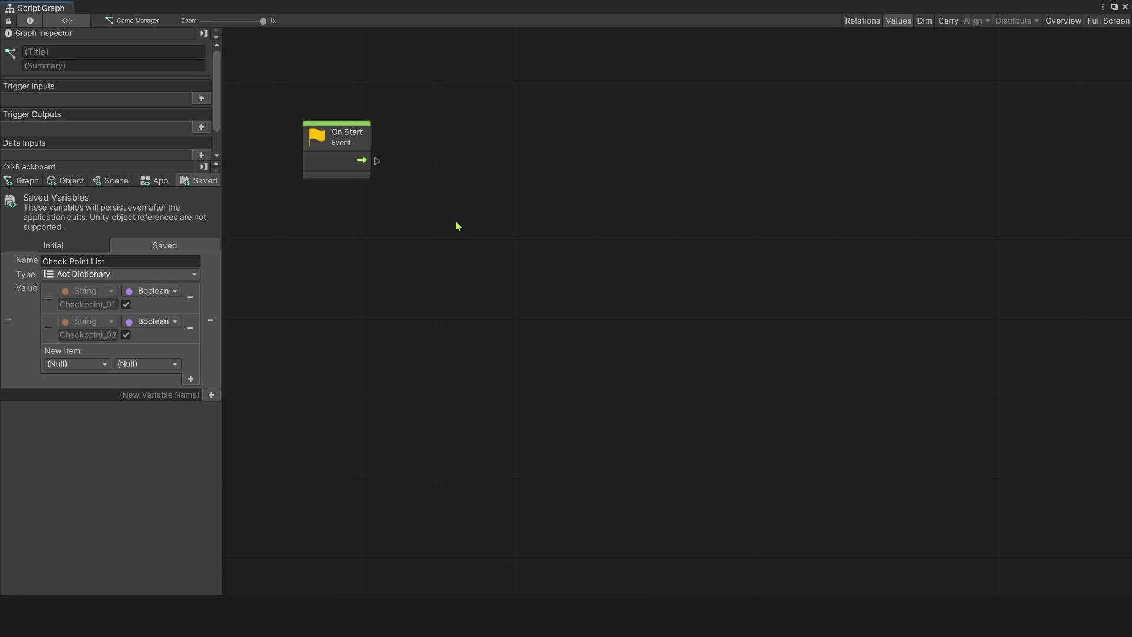
pyautogui.rightClick(383, 237)
pyautogui.write('tim')
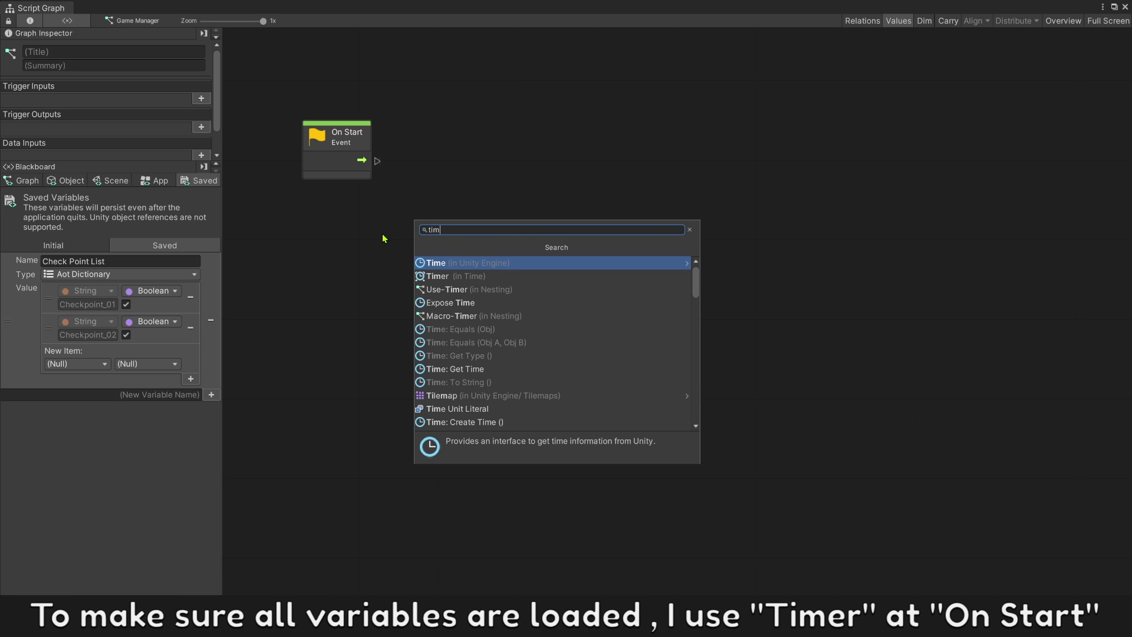
pyautogui.click(465, 276)
pyautogui.moveTo(445, 277); pyautogui.dragTo(441, 176)
pyautogui.moveTo(376, 161); pyautogui.dragTo(441, 176)
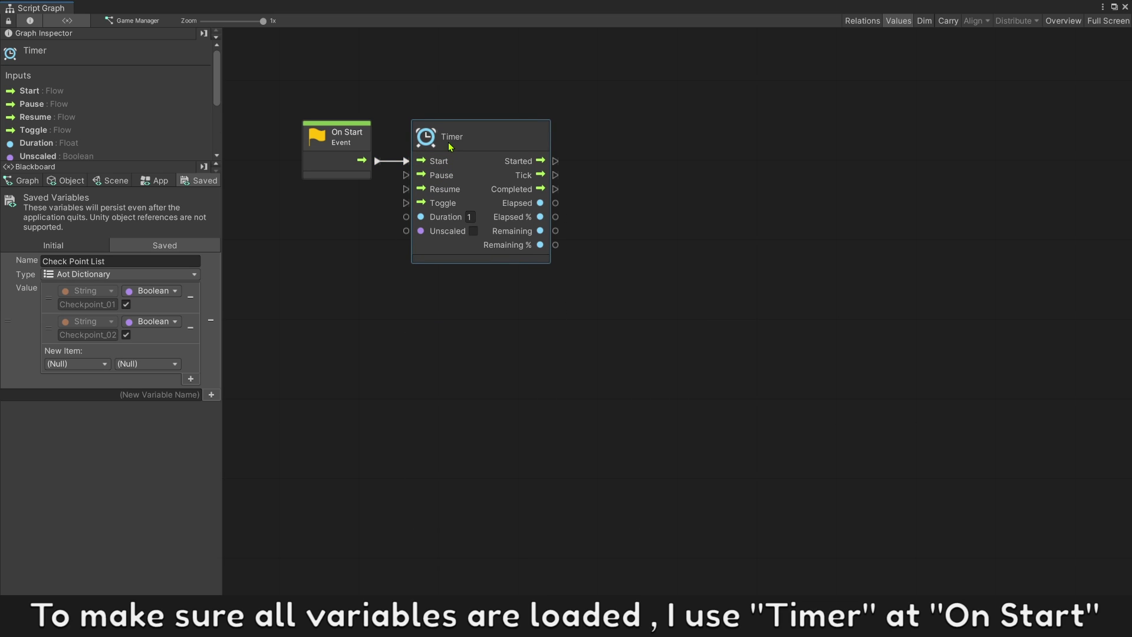
pyautogui.click(605, 306)
pyautogui.write('0.1')
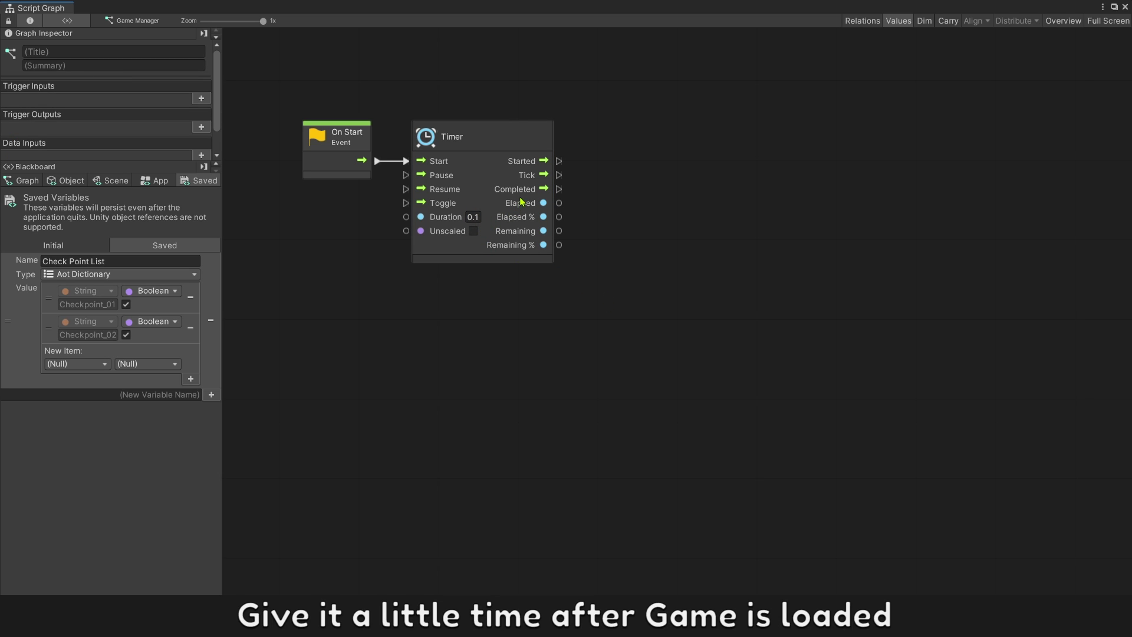
# Trigger a custom event named Load Check Point when the Timer completes
pyautogui.click(522, 202)
pyautogui.moveTo(558, 190); pyautogui.dragTo(601, 194)
pyautogui.write('tri c')
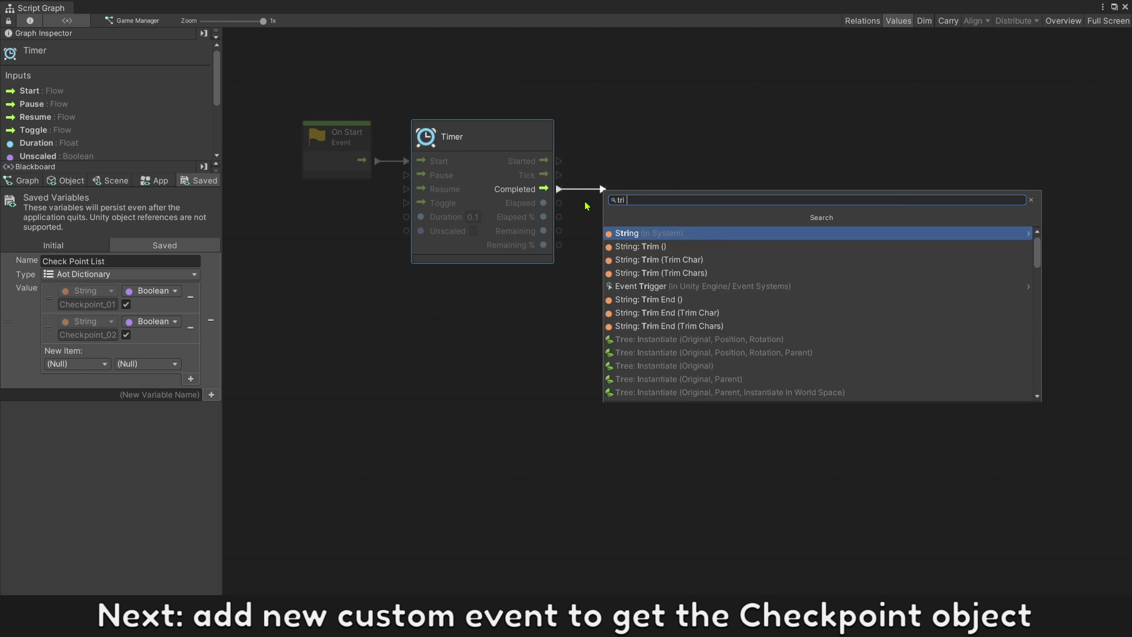
pyautogui.click(619, 246)
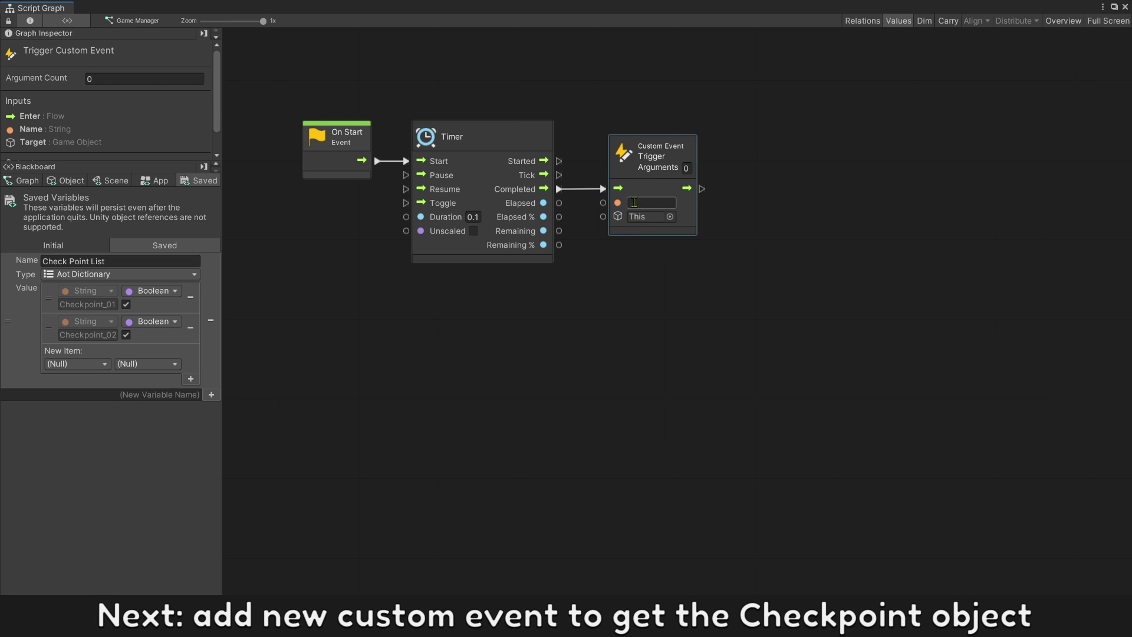
pyautogui.click(653, 205)
pyautogui.write('Lo')
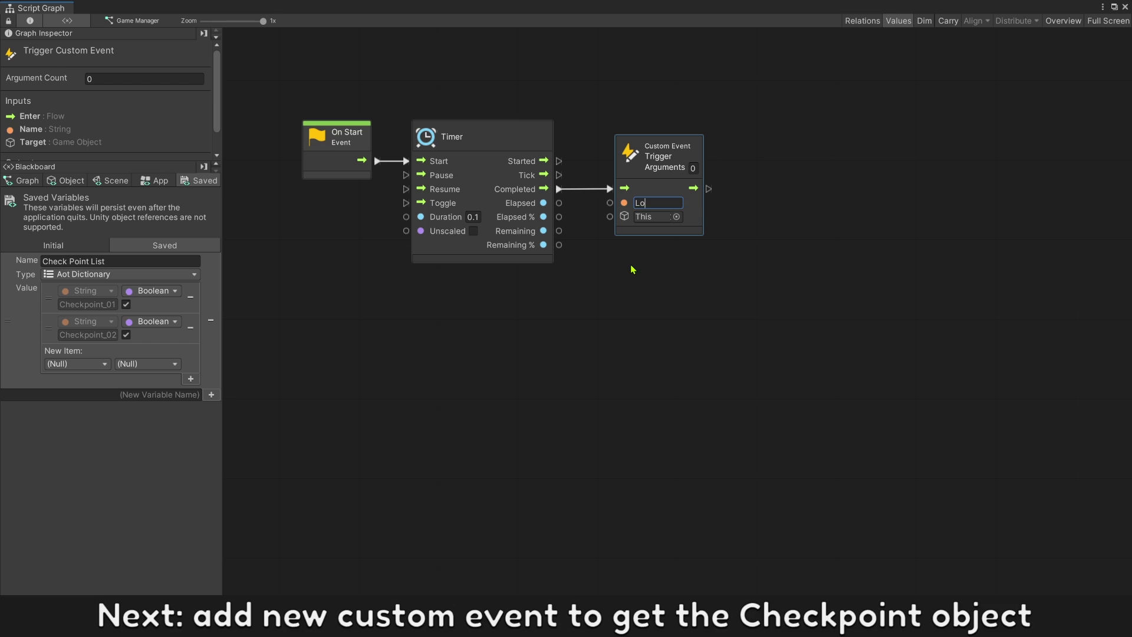
pyautogui.write('ad Check Point')
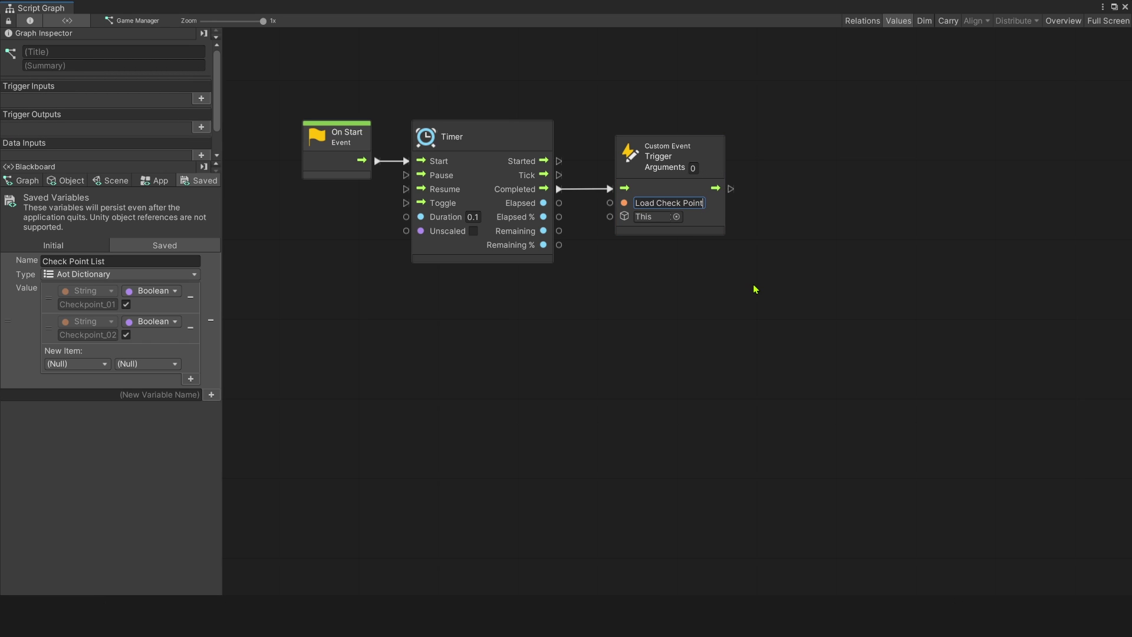
pyautogui.press('Return')
# Add a Custom Event listener named Load Check Point, positioned left below the timer chain
pyautogui.rightClick(592, 295)
pyautogui.write('cu')
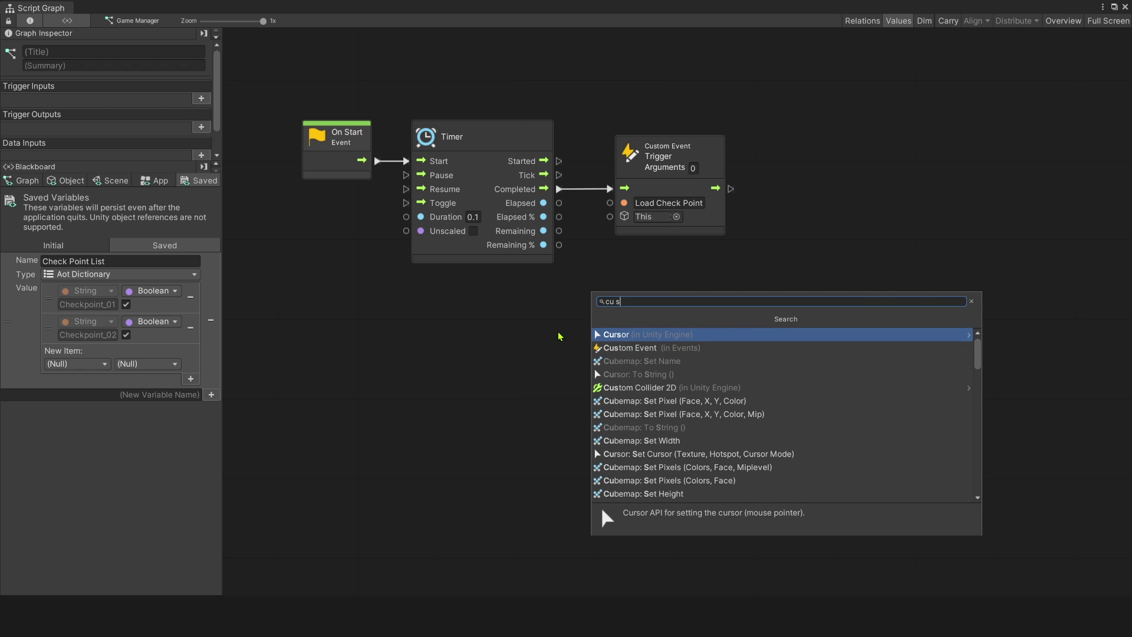
pyautogui.write(' s')
pyautogui.click(611, 351)
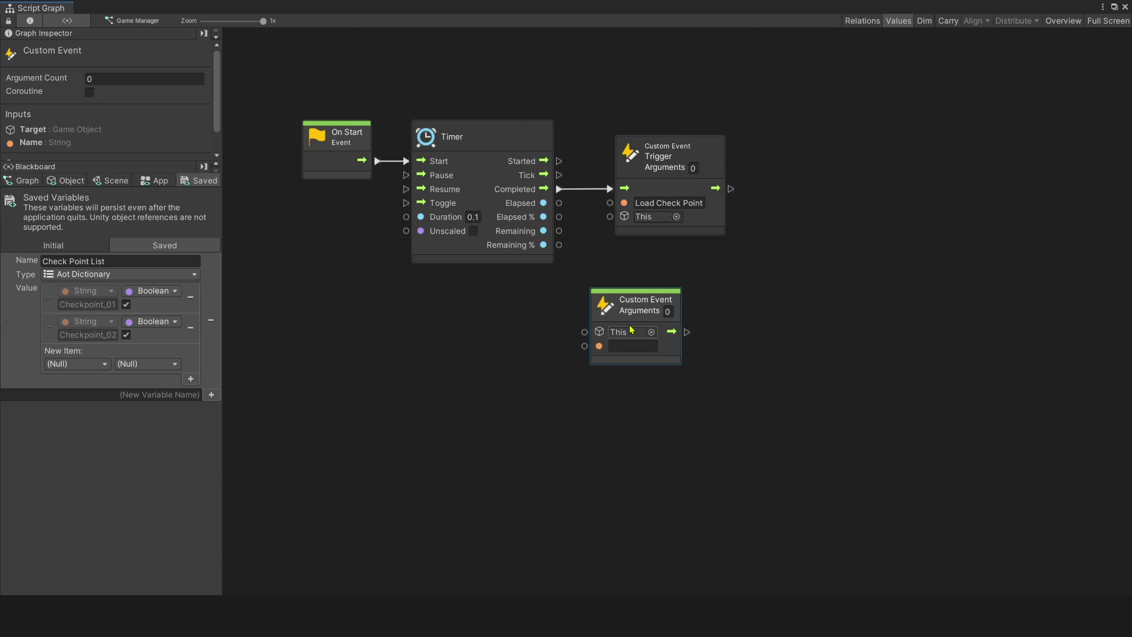
pyautogui.click(655, 204)
pyautogui.click(633, 345)
pyautogui.write('Load Check Point')
pyautogui.click(555, 396)
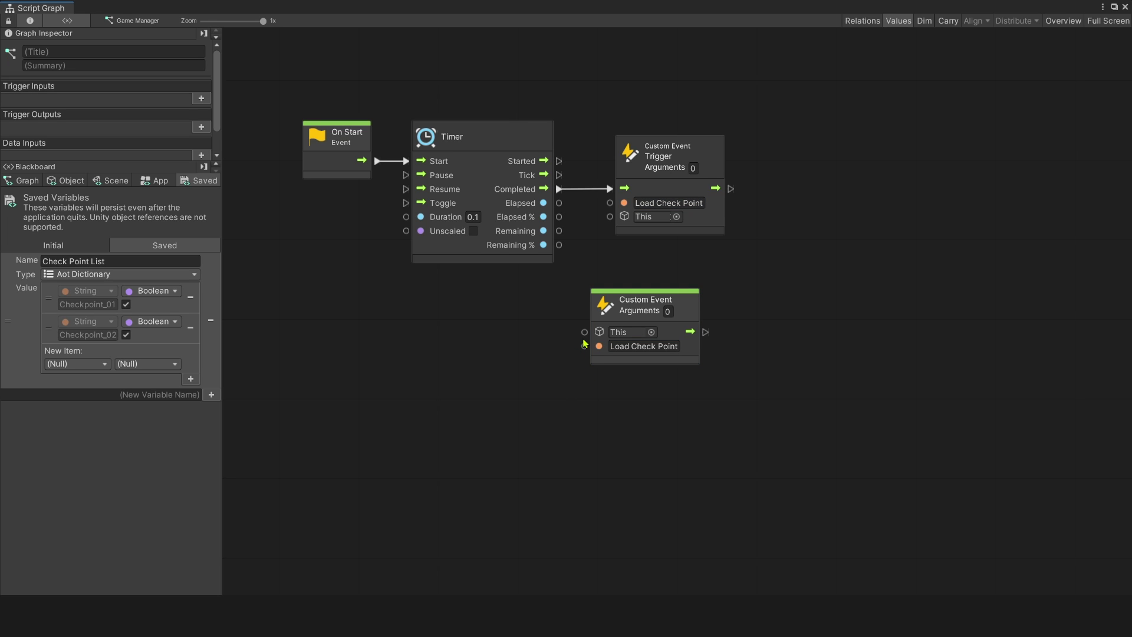
pyautogui.moveTo(632, 313); pyautogui.dragTo(337, 380)
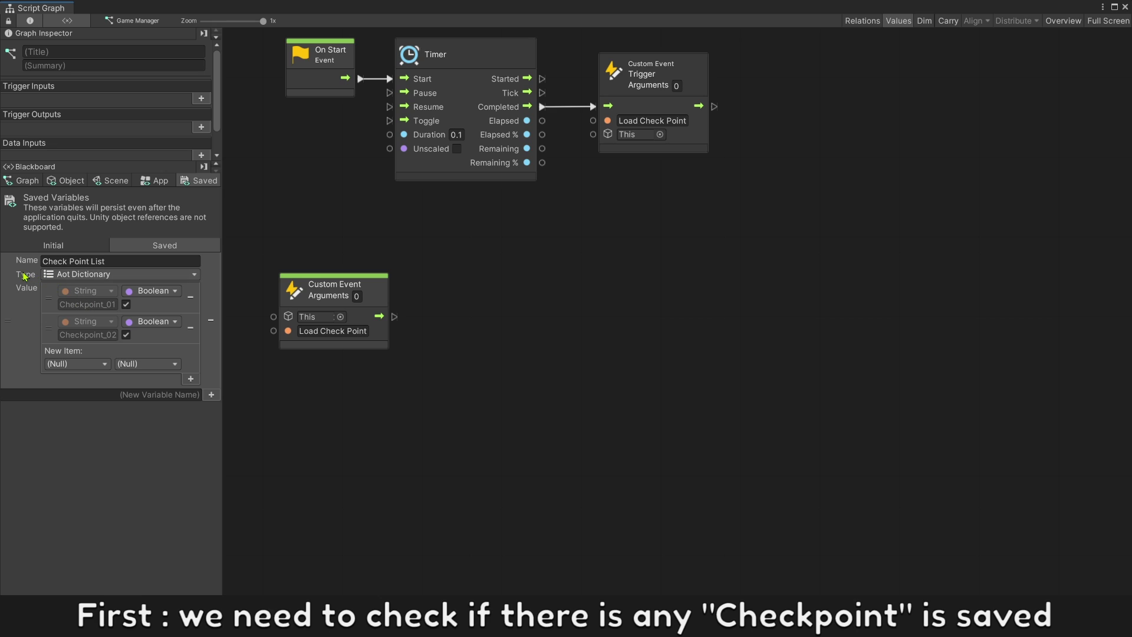
# Chain Check Point List through Count Items, Greater than 0 and If, run by Load Check Point
pyautogui.moveTo(41, 281); pyautogui.dragTo(477, 370)
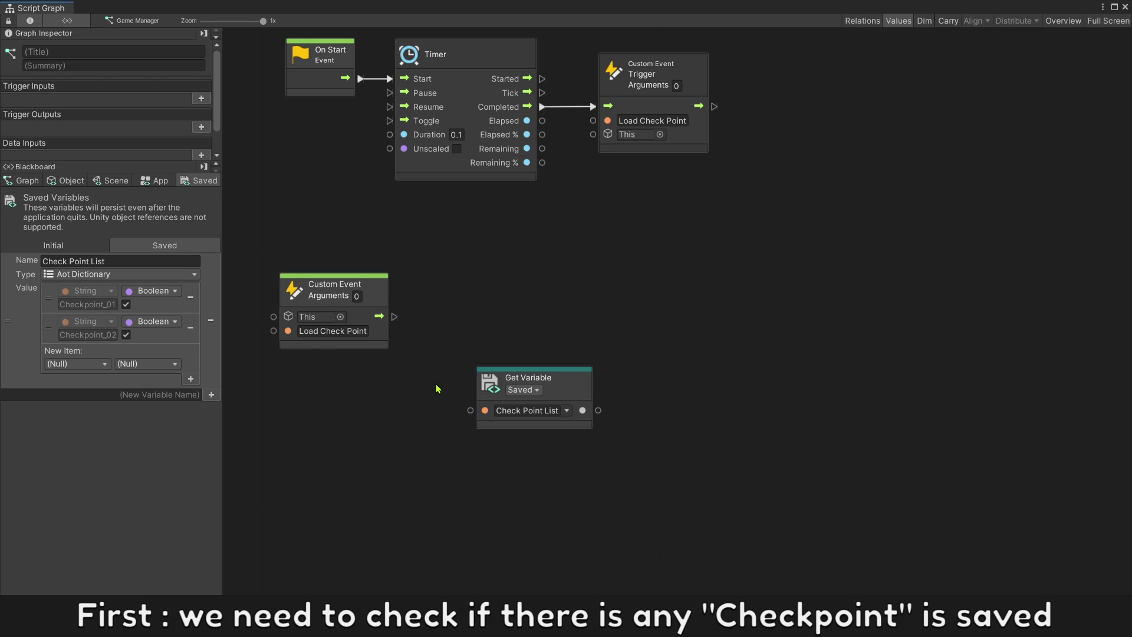
pyautogui.moveTo(582, 411)
pyautogui.mouseDown()
pyautogui.moveTo(626, 394)
pyautogui.moveTo(645, 362)
pyautogui.moveTo(555, 350)
pyautogui.moveTo(635, 334)
pyautogui.moveTo(550, 252)
pyautogui.moveTo(625, 233)
pyautogui.moveTo(576, 191)
pyautogui.mouseUp()
pyautogui.click(673, 431)
pyautogui.click(674, 433)
pyautogui.click(661, 217)
pyautogui.click(656, 70)
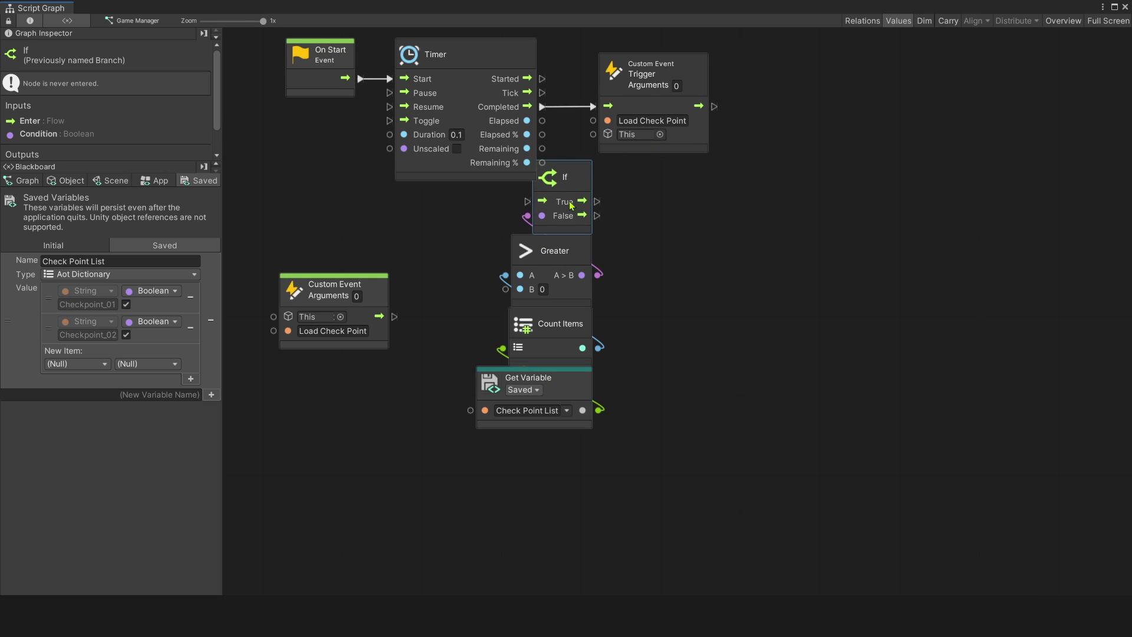
pyautogui.moveTo(656, 475); pyautogui.dragTo(536, 164)
pyautogui.moveTo(567, 217); pyautogui.dragTo(516, 331)
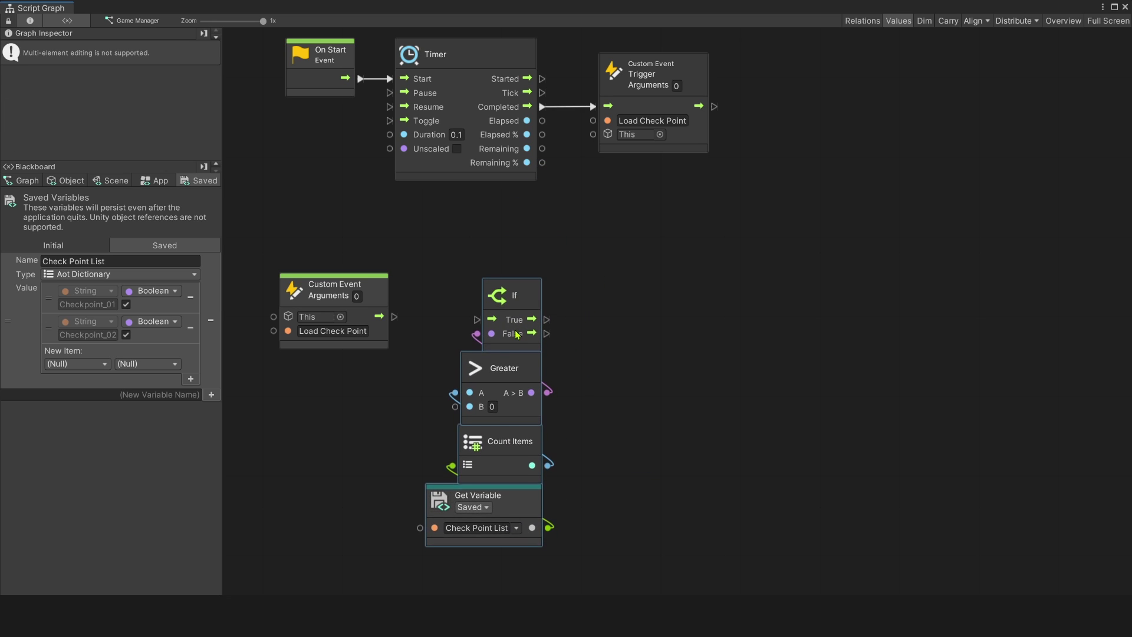
pyautogui.moveTo(379, 316); pyautogui.dragTo(492, 316)
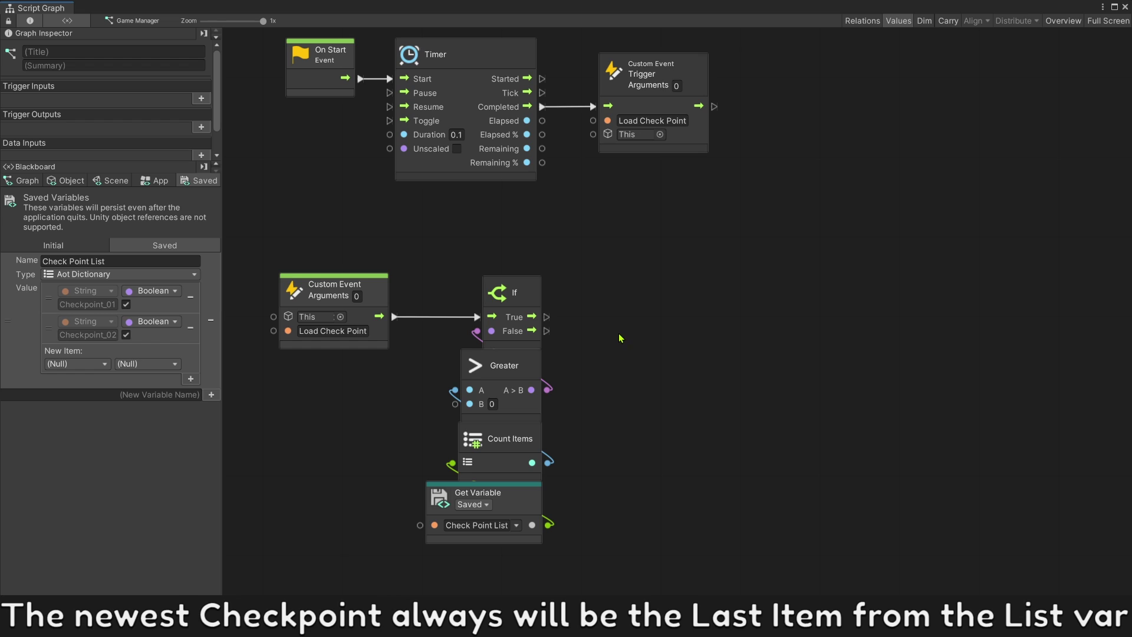
# Duplicate the Check Point List getter into a Last Item node, then browse dictionary nodes from it
pyautogui.click(534, 500)
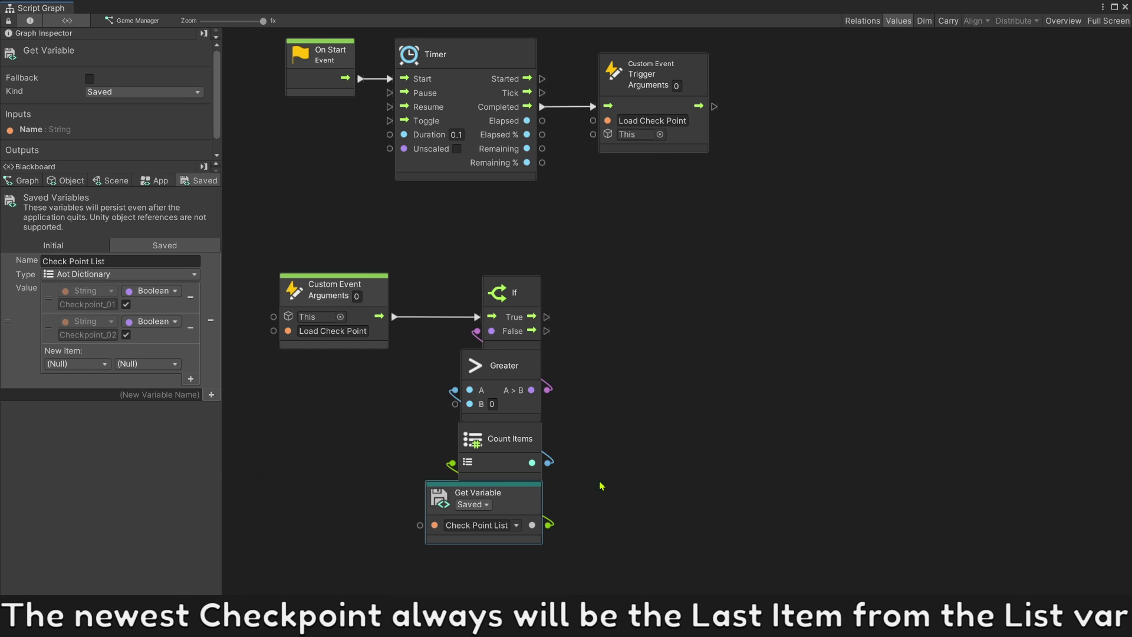
pyautogui.hotkey('ctrl', 'd')
pyautogui.moveTo(701, 315)
pyautogui.mouseDown()
pyautogui.moveTo(682, 381)
pyautogui.moveTo(744, 331)
pyautogui.mouseUp()
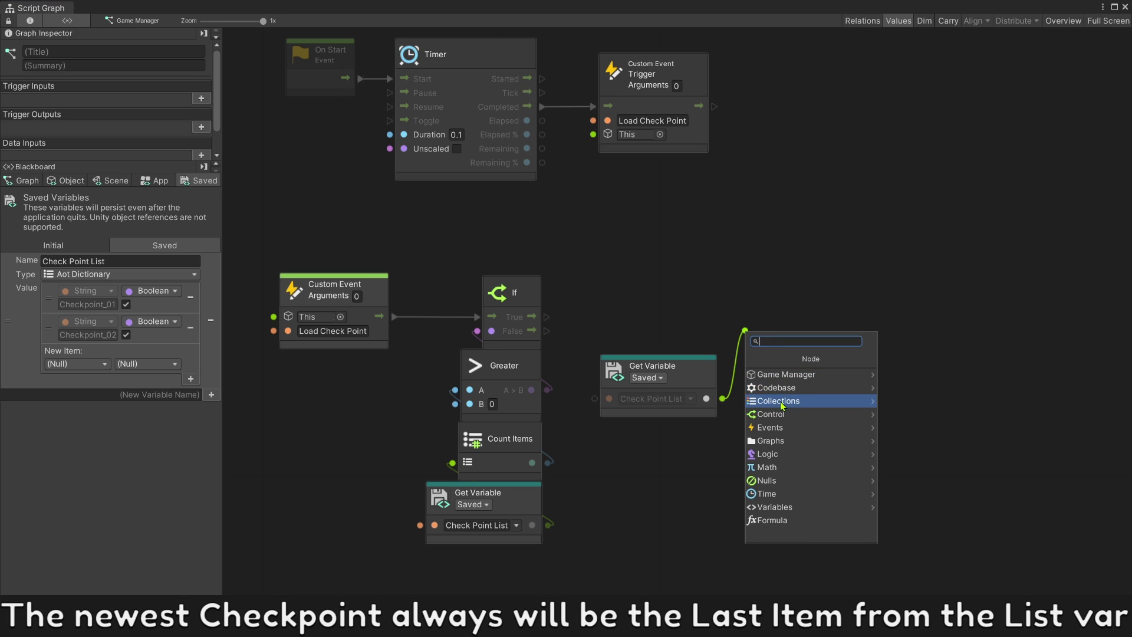
pyautogui.click(778, 401)
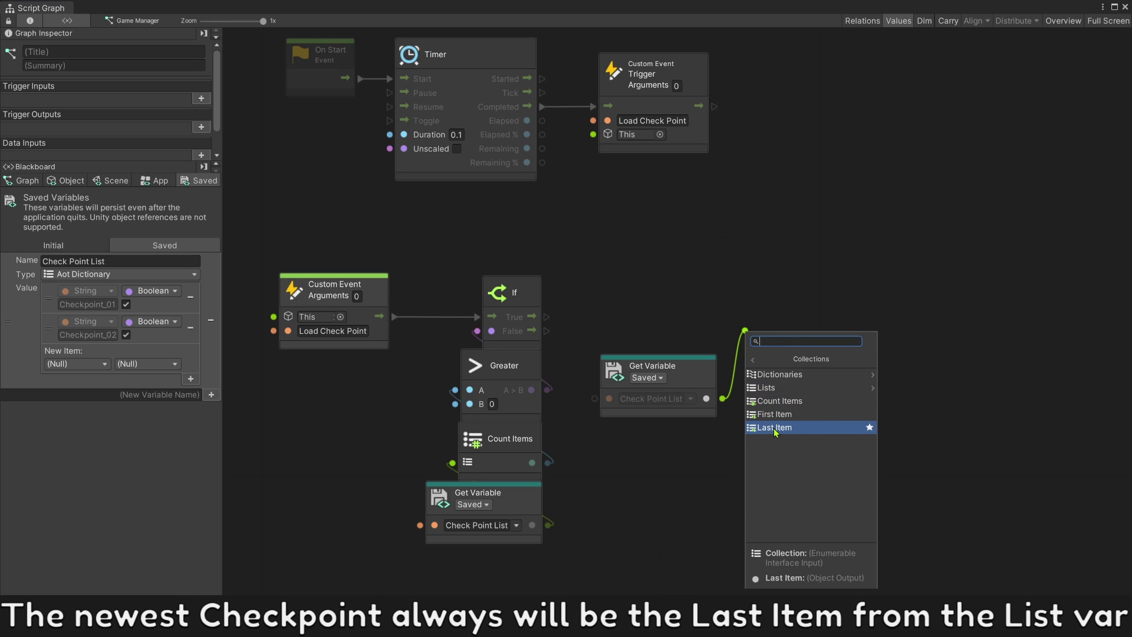
pyautogui.click(775, 427)
pyautogui.moveTo(791, 339); pyautogui.dragTo(688, 338)
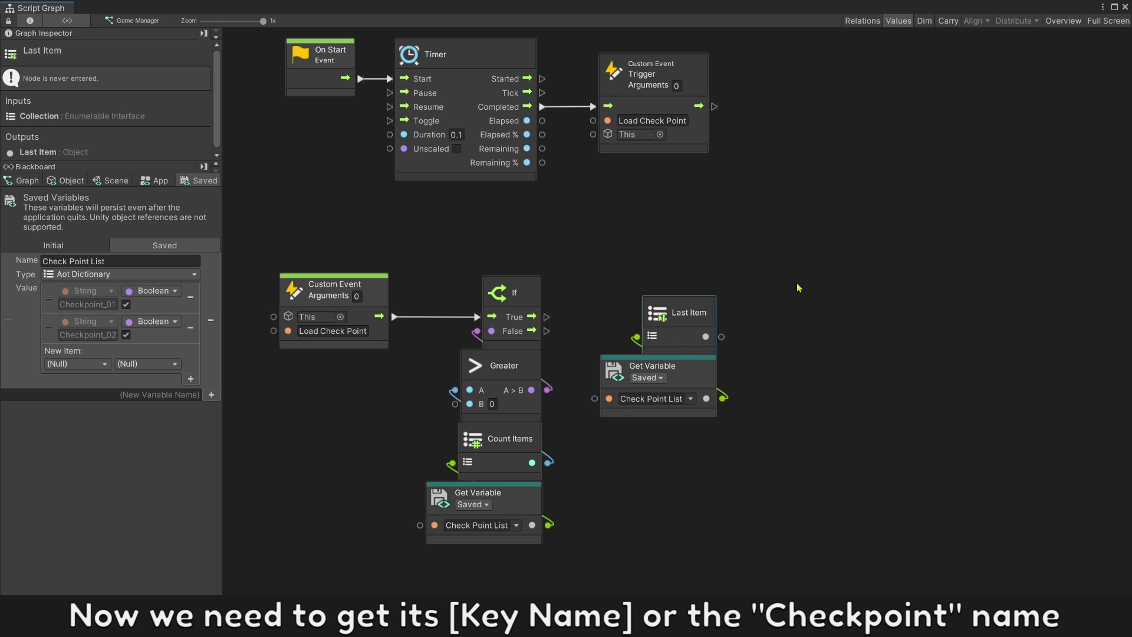
pyautogui.moveTo(704, 336); pyautogui.dragTo(756, 308)
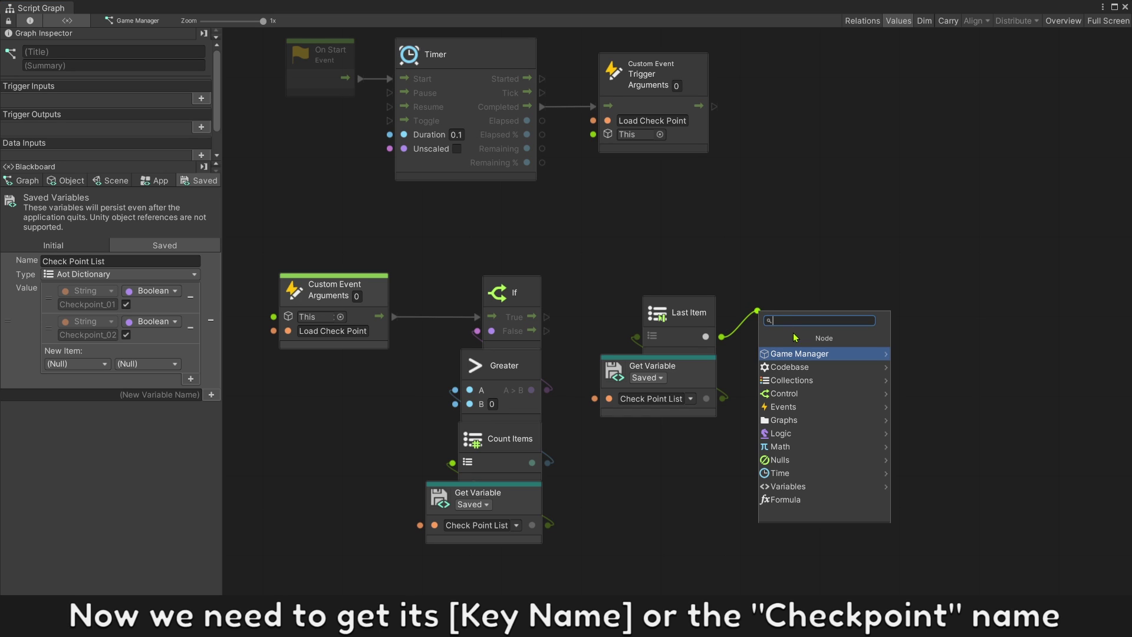
pyautogui.click(790, 384)
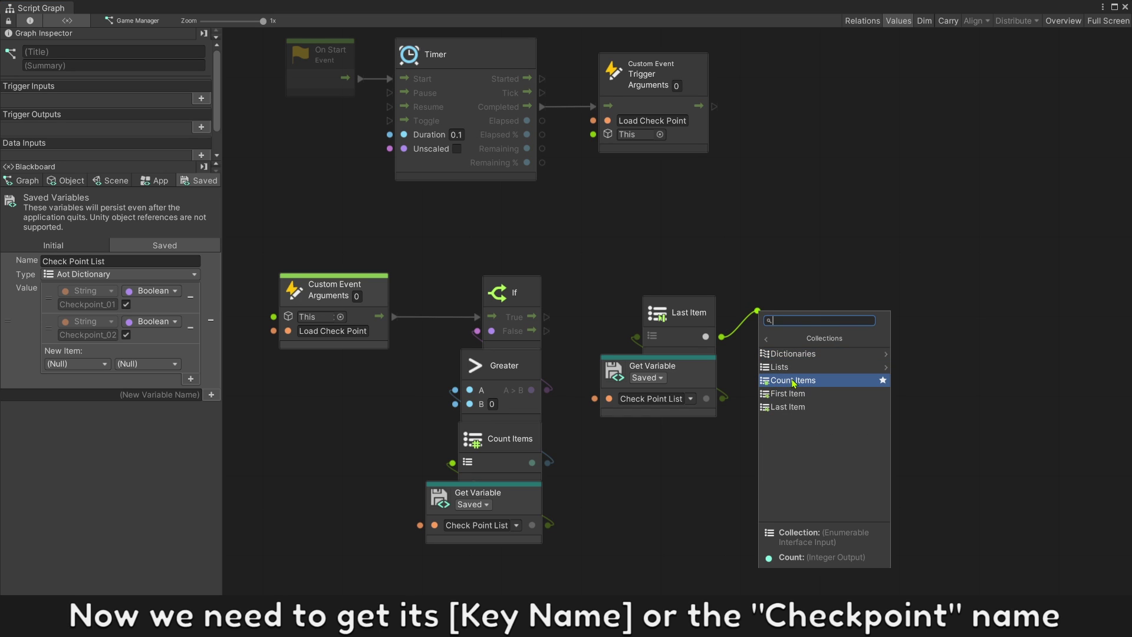
pyautogui.click(792, 354)
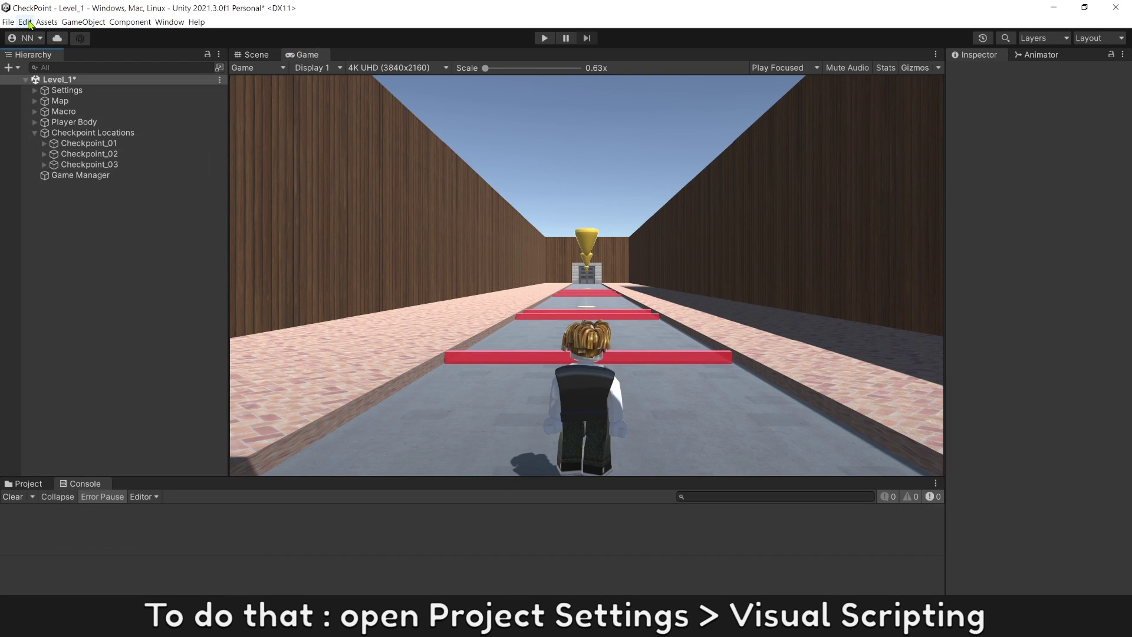
# Add Dictionary Entry to the Visual Scripting Type Options in Project Settings and regenerate the nodes
pyautogui.click(25, 21)
pyautogui.click(80, 341)
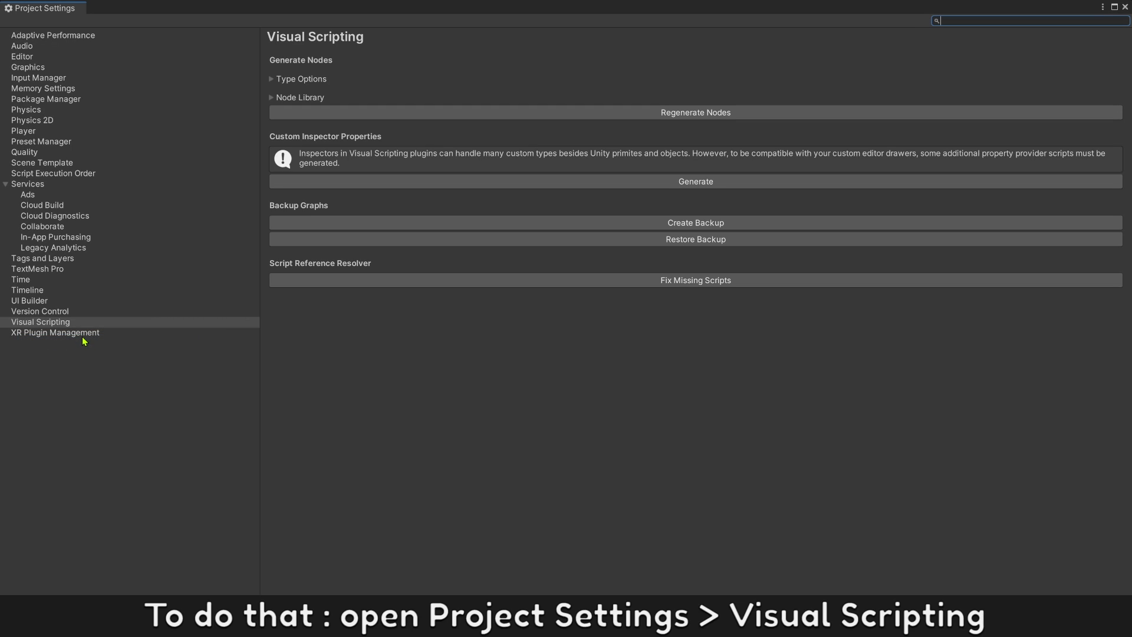
pyautogui.click(62, 324)
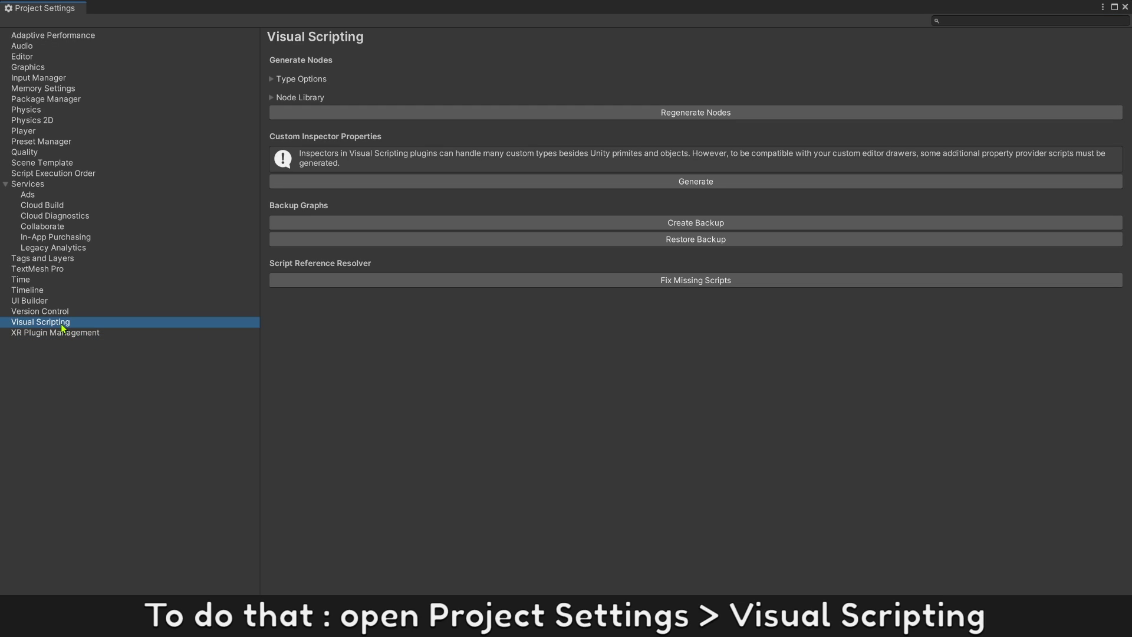
pyautogui.click(273, 81)
pyautogui.scroll(-5, 273, 203)
pyautogui.scroll(-3, 273, 203)
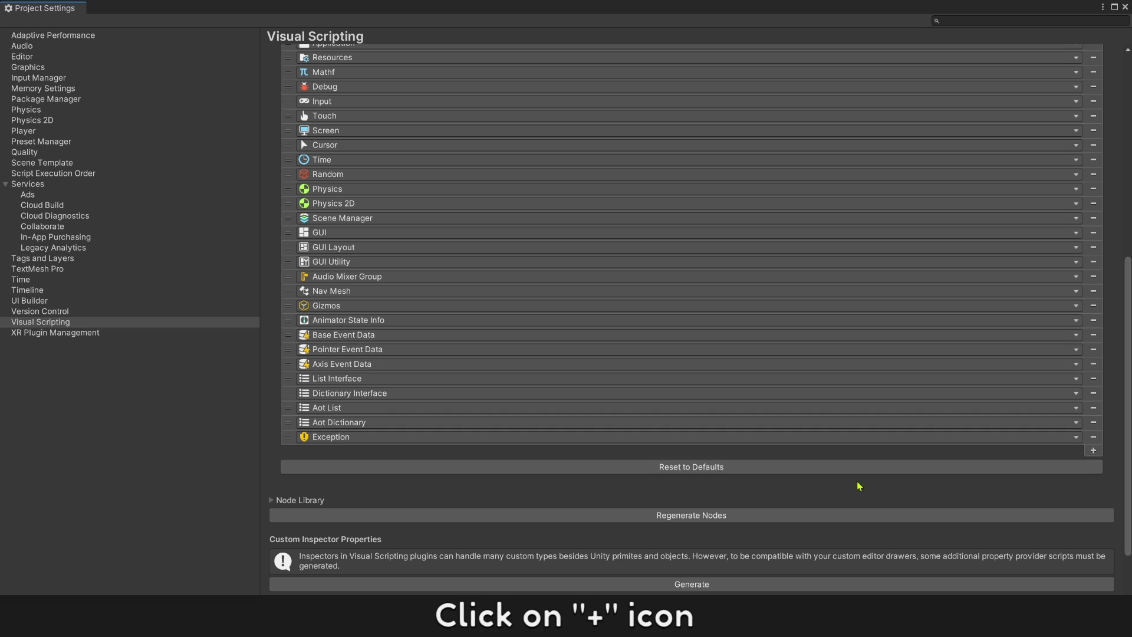
pyautogui.click(1093, 450)
pyautogui.click(891, 454)
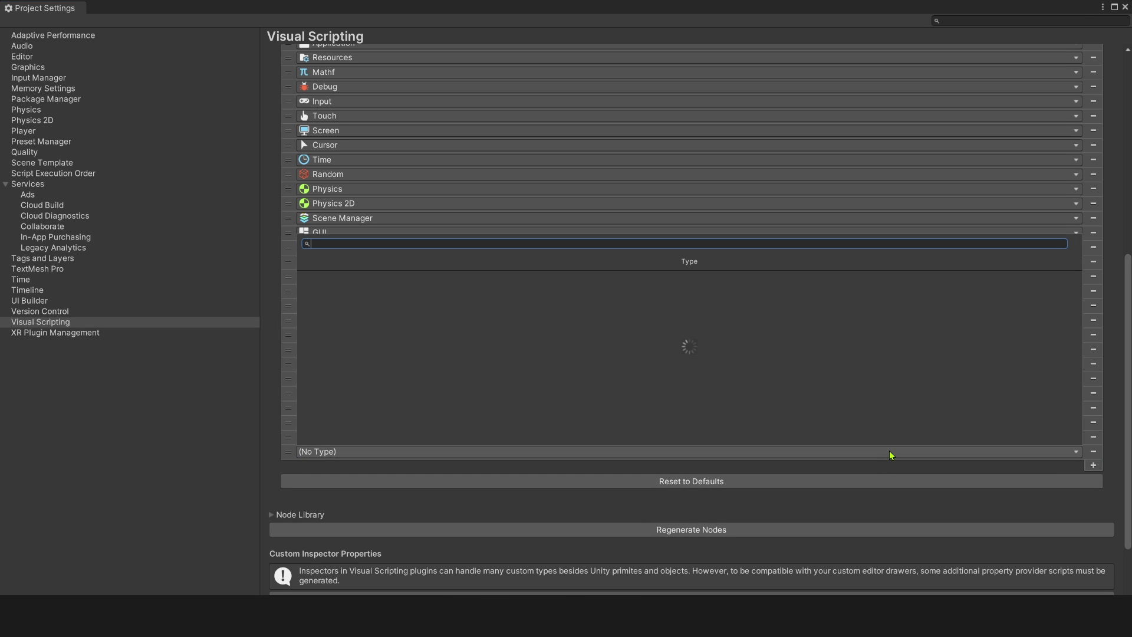
pyautogui.write('dic')
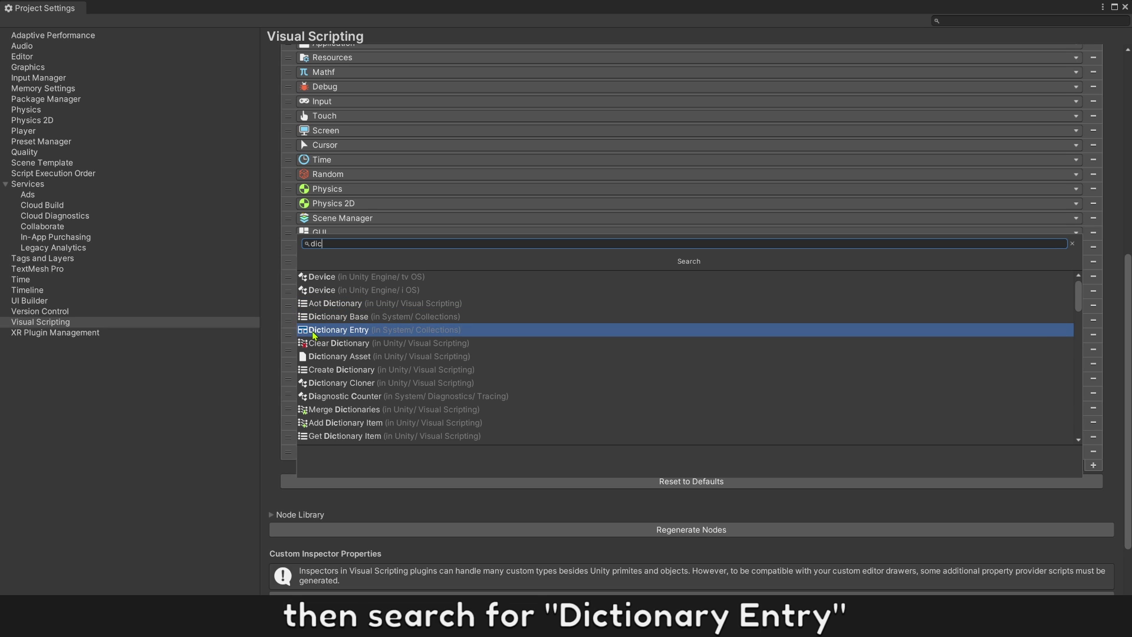
pyautogui.click(351, 329)
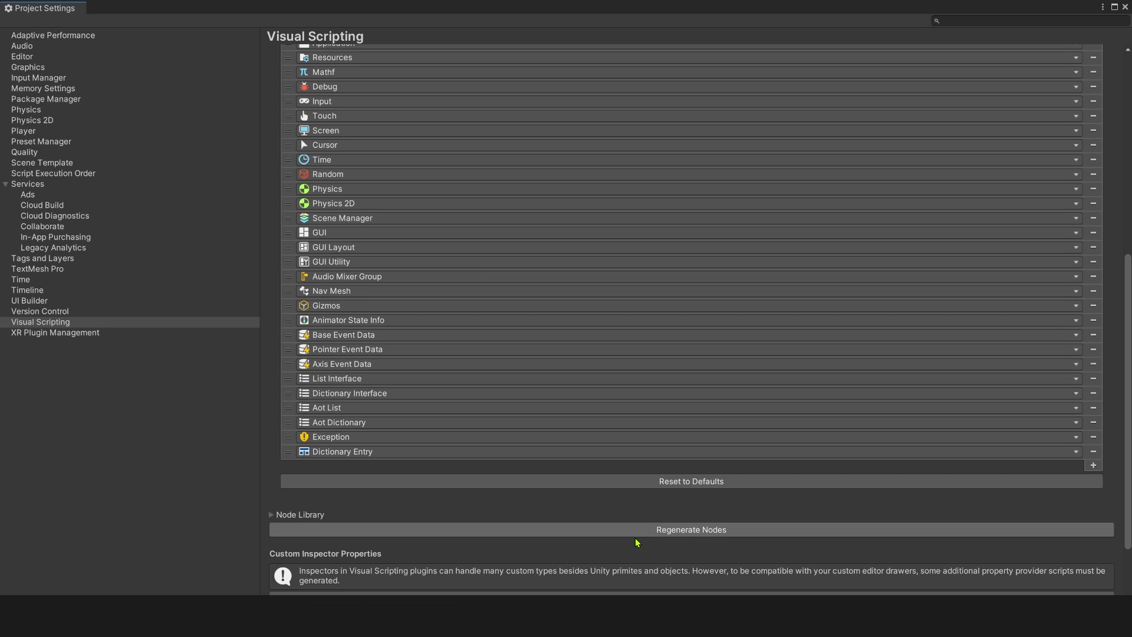
pyautogui.click(664, 531)
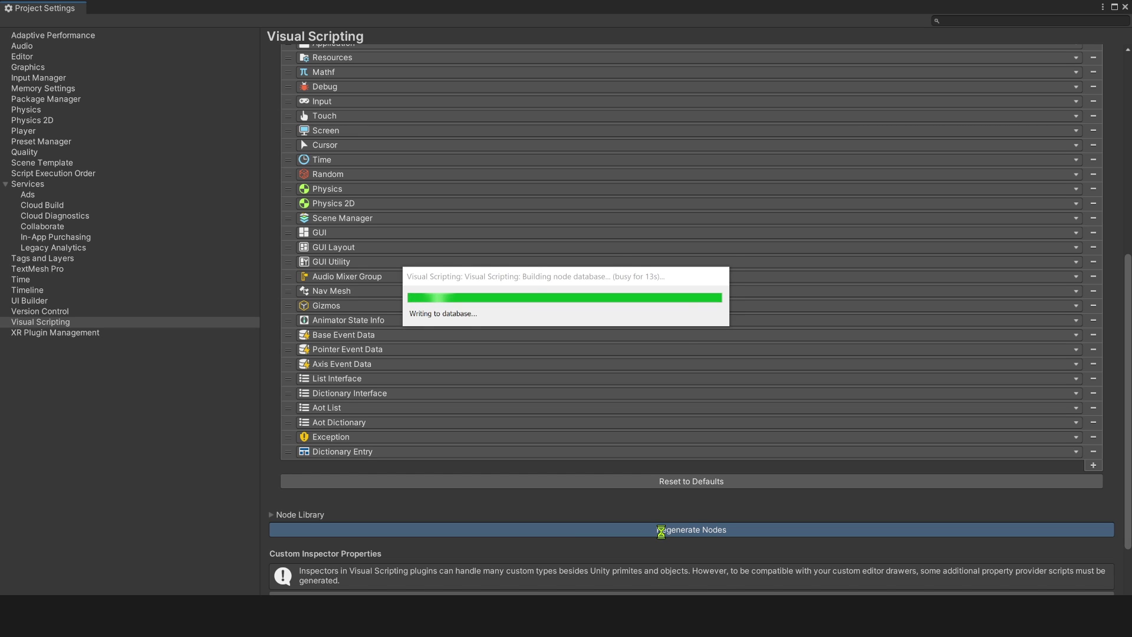
pyautogui.click(653, 329)
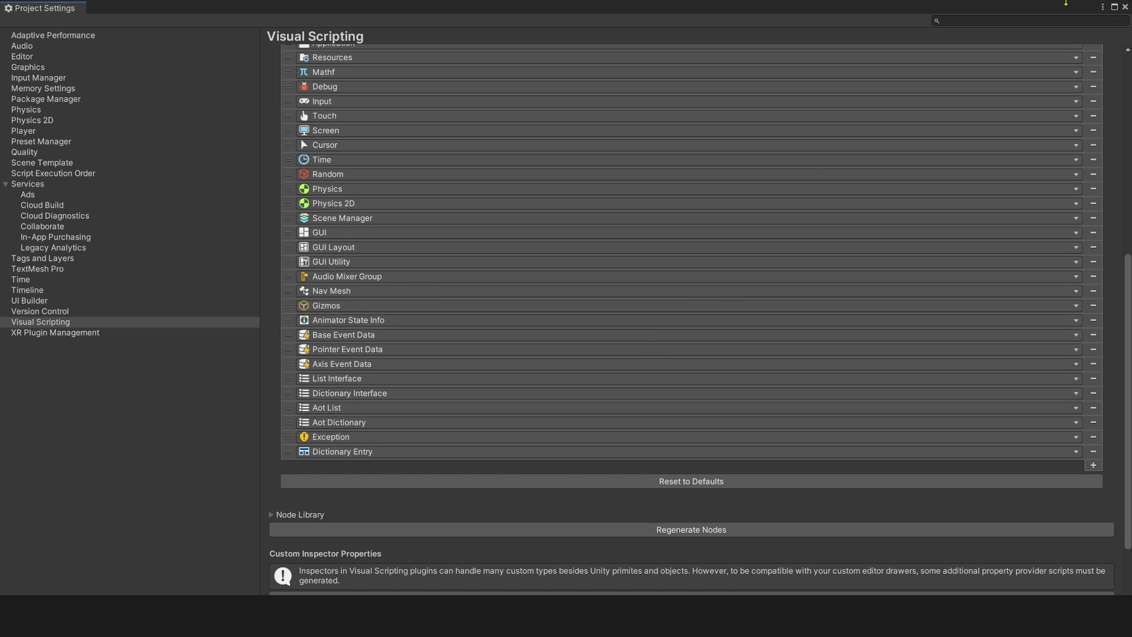
pyautogui.click(1126, 7)
# In Game Manager's graph, add a Dictionary Entry Get Key node reading Check Point List's last item
pyautogui.click(124, 177)
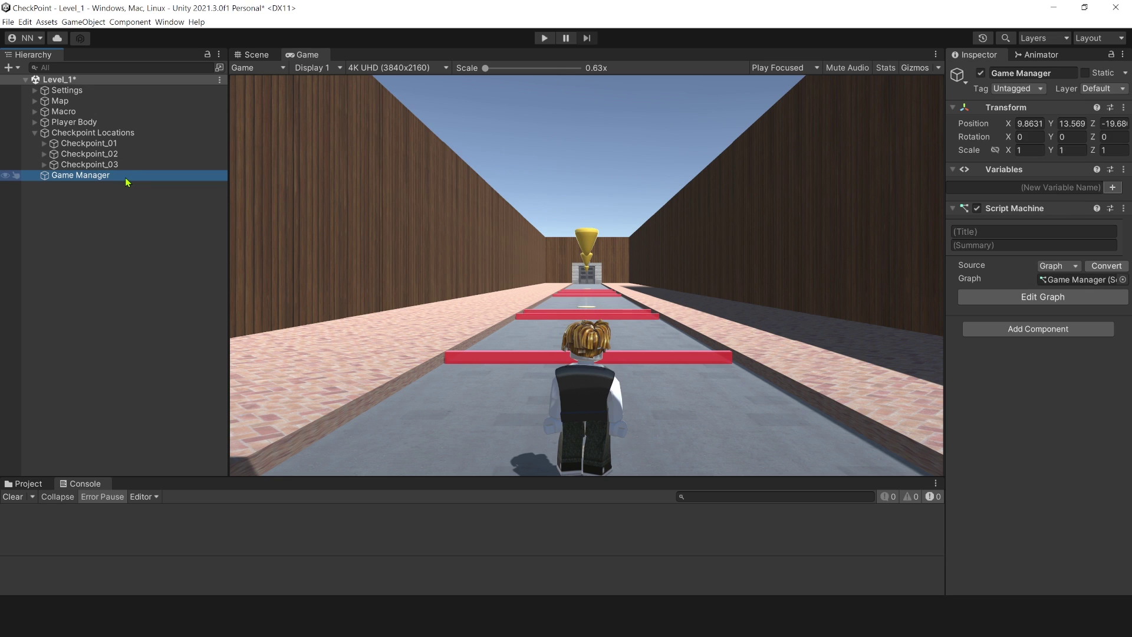
pyautogui.click(1034, 300)
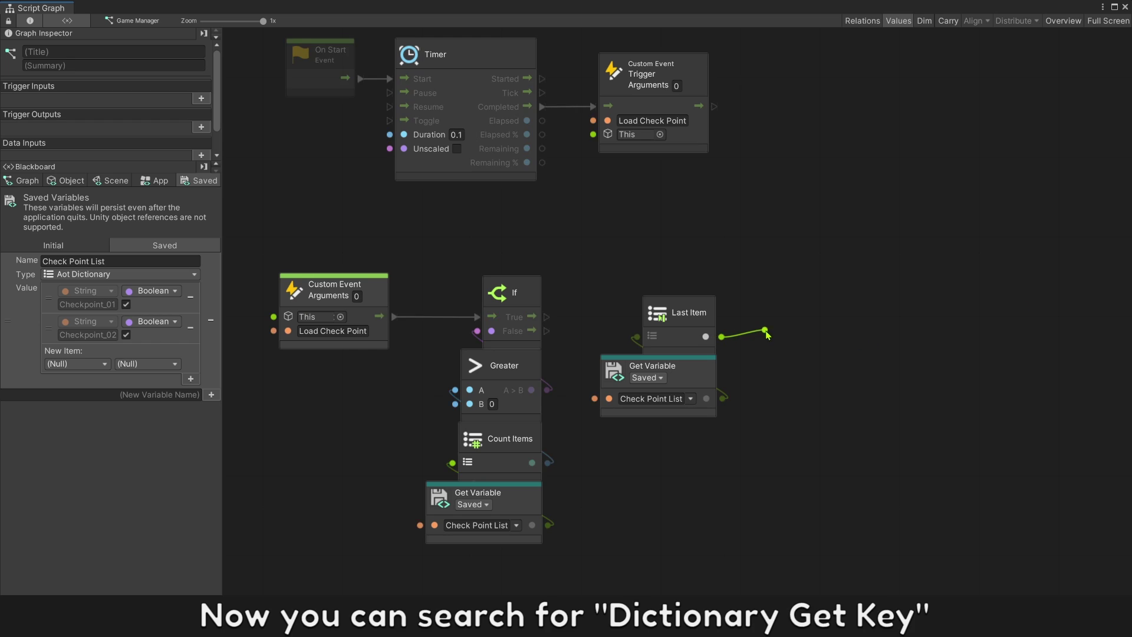
pyautogui.moveTo(722, 337); pyautogui.dragTo(766, 330)
pyautogui.write('di')
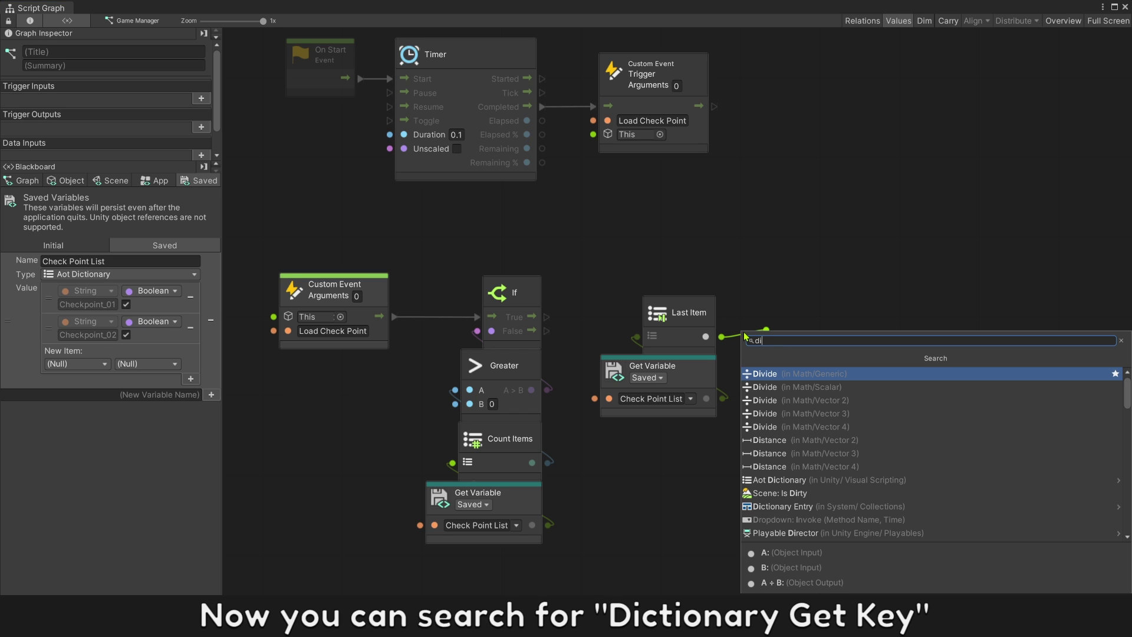
pyautogui.write('c')
pyautogui.click(795, 389)
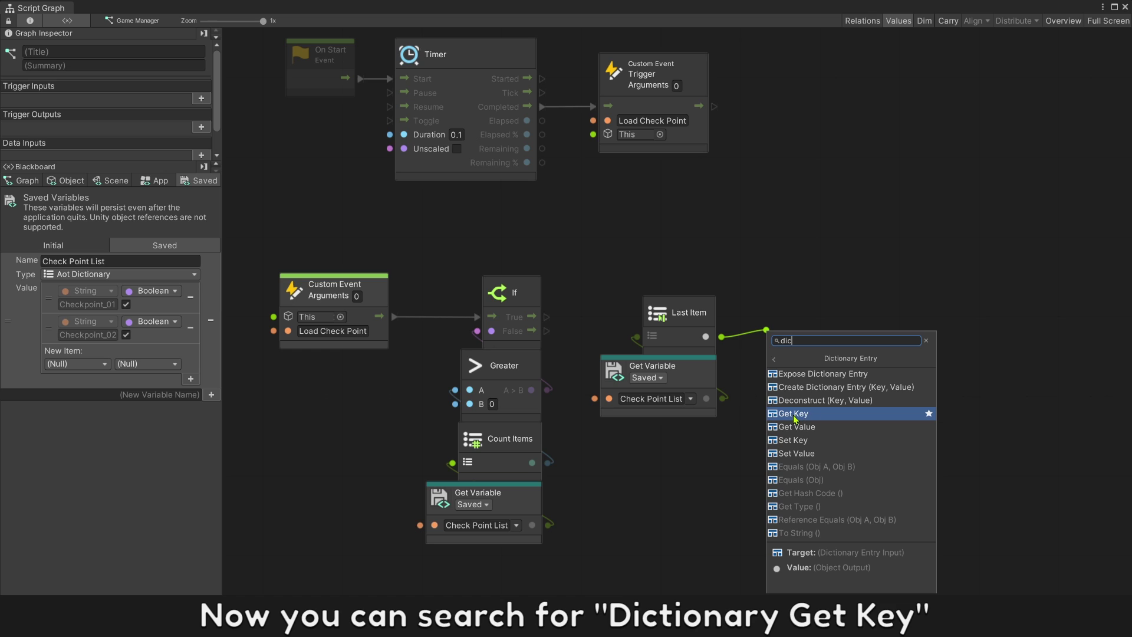
pyautogui.click(795, 415)
pyautogui.moveTo(808, 336); pyautogui.dragTo(666, 293)
# Add a Debug Log that prints the Get Key output, run from the If's True branch
pyautogui.click(780, 328)
pyautogui.rightClick(779, 327)
pyautogui.write('deb')
pyautogui.click(833, 183)
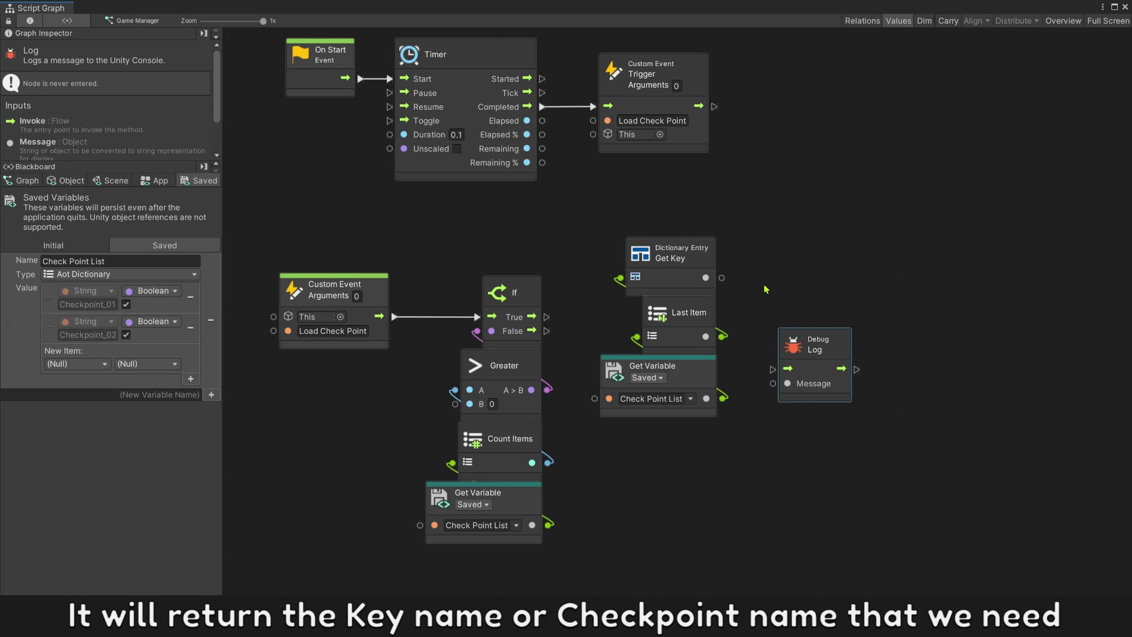
pyautogui.moveTo(808, 378); pyautogui.dragTo(795, 325)
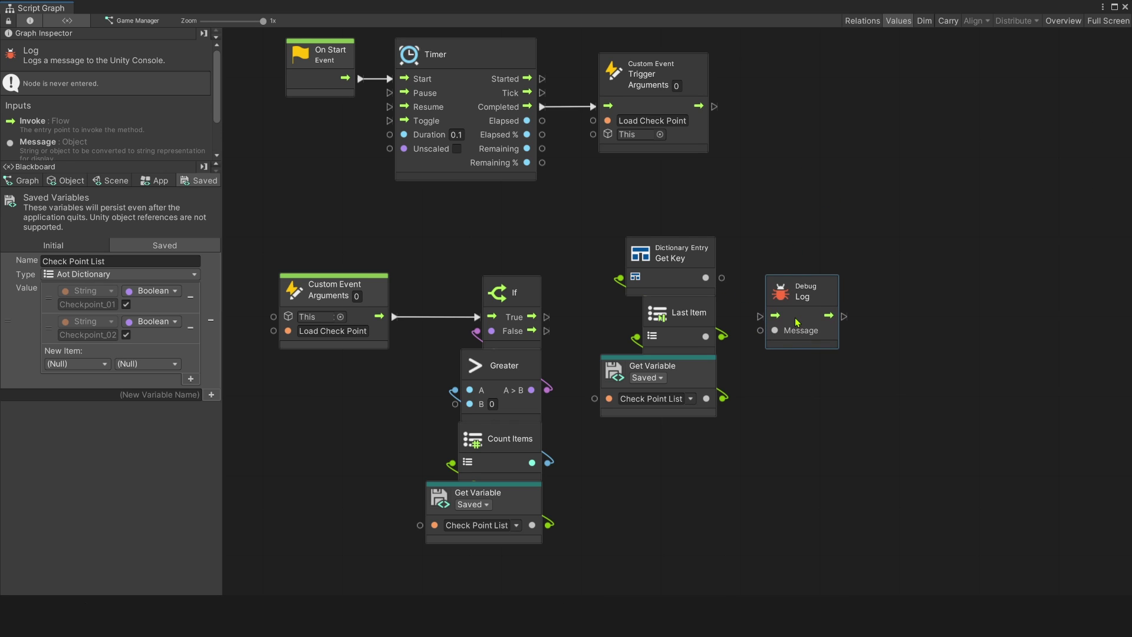
pyautogui.moveTo(706, 277)
pyautogui.mouseDown()
pyautogui.moveTo(759, 330)
pyautogui.moveTo(773, 330)
pyautogui.mouseUp()
pyautogui.moveTo(743, 416)
pyautogui.mouseDown()
pyautogui.moveTo(620, 257)
pyautogui.moveTo(666, 334)
pyautogui.mouseUp()
pyautogui.moveTo(546, 317); pyautogui.dragTo(759, 317)
pyautogui.moveTo(670, 323); pyautogui.dragTo(644, 323)
pyautogui.click(691, 241)
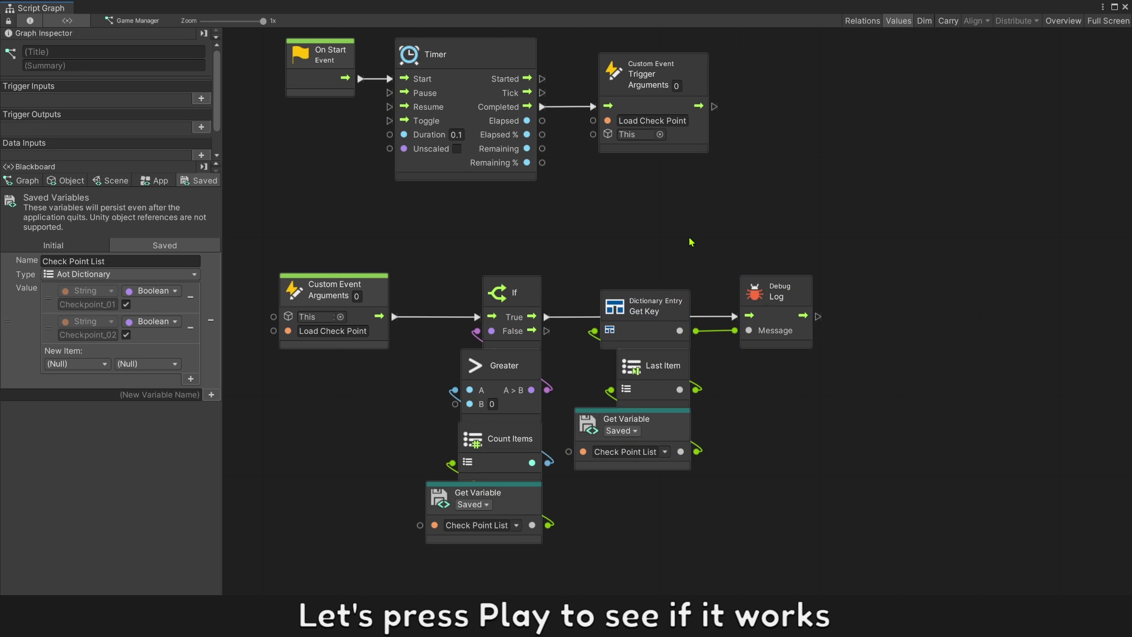
# Play the game and inspect the logged Checkpoint_02 message in the Console
pyautogui.click(1125, 8)
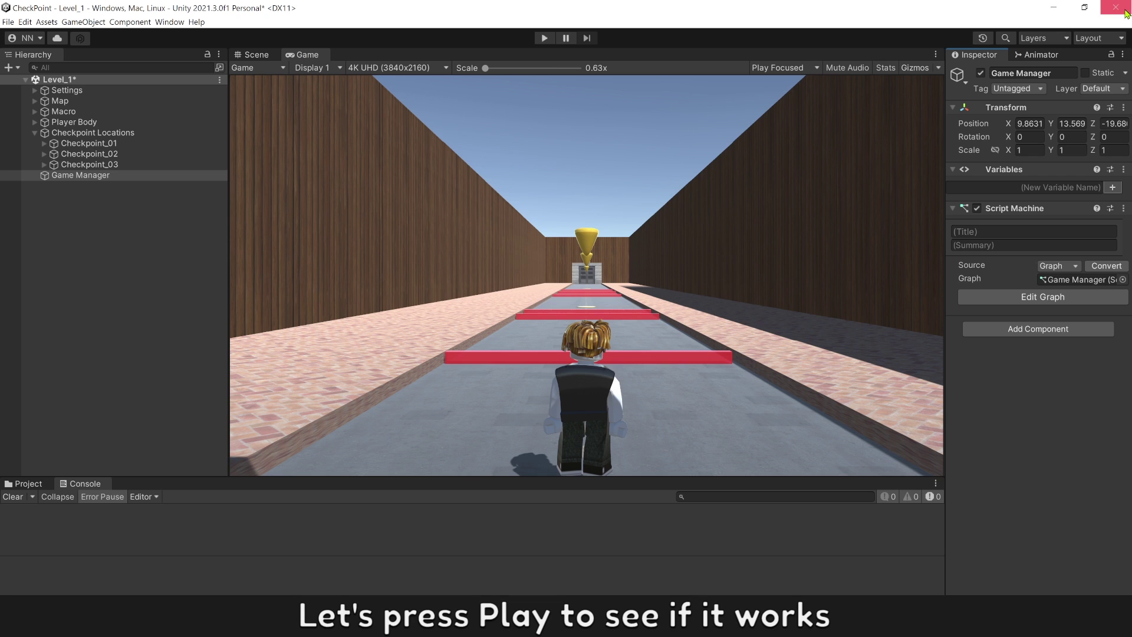
pyautogui.click(544, 38)
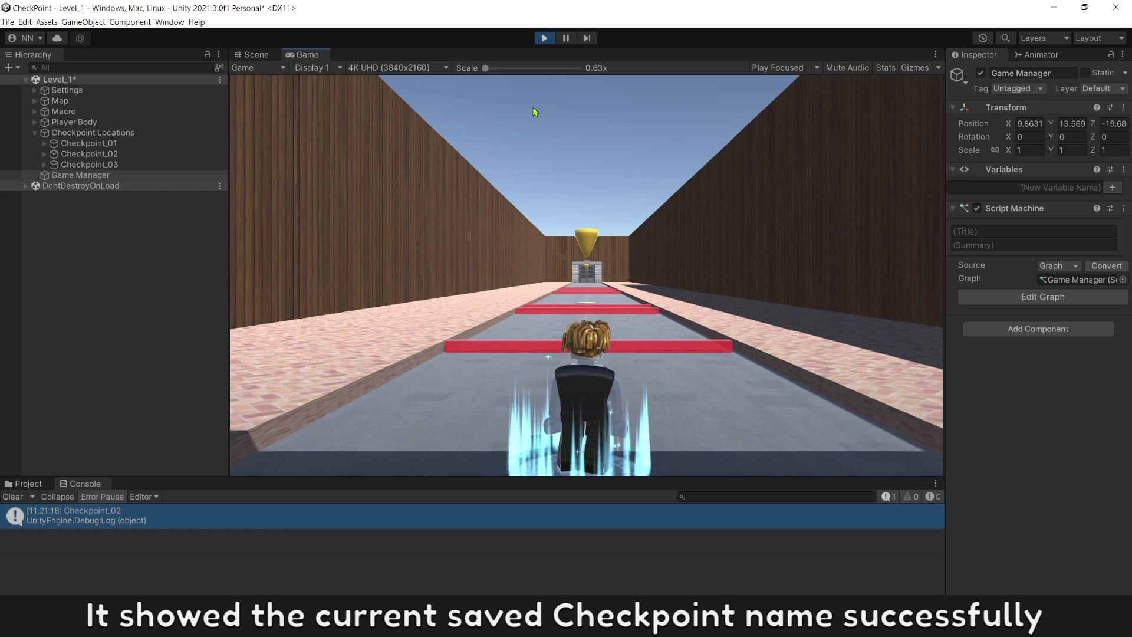
pyautogui.click(92, 527)
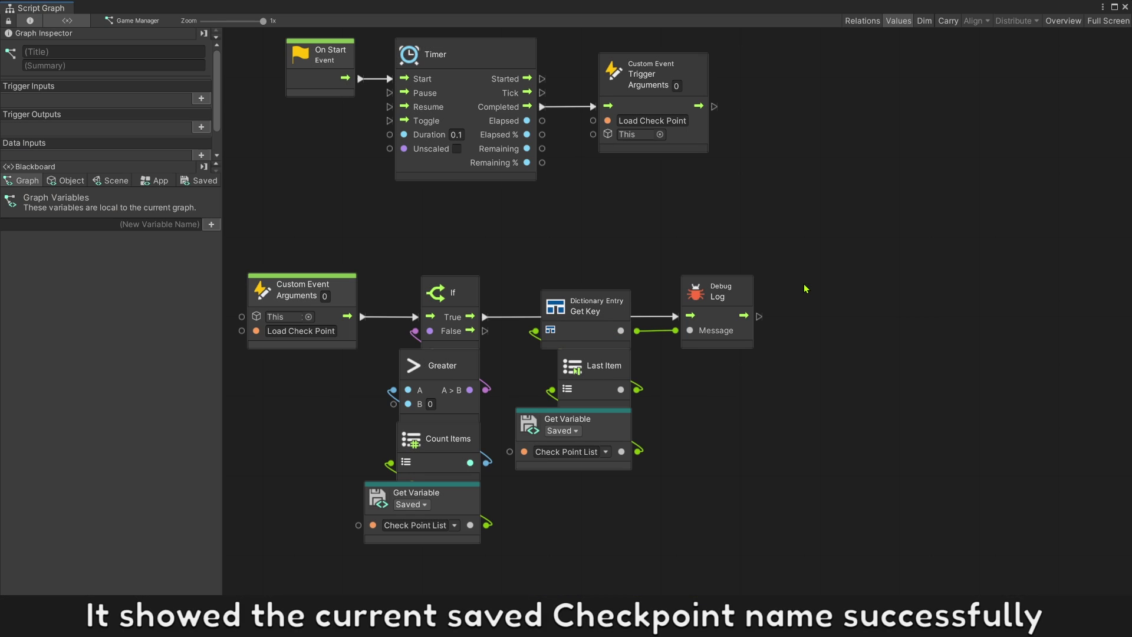
# Add a Game Object Find With Tag node set to the Player tag
pyautogui.rightClick(804, 285)
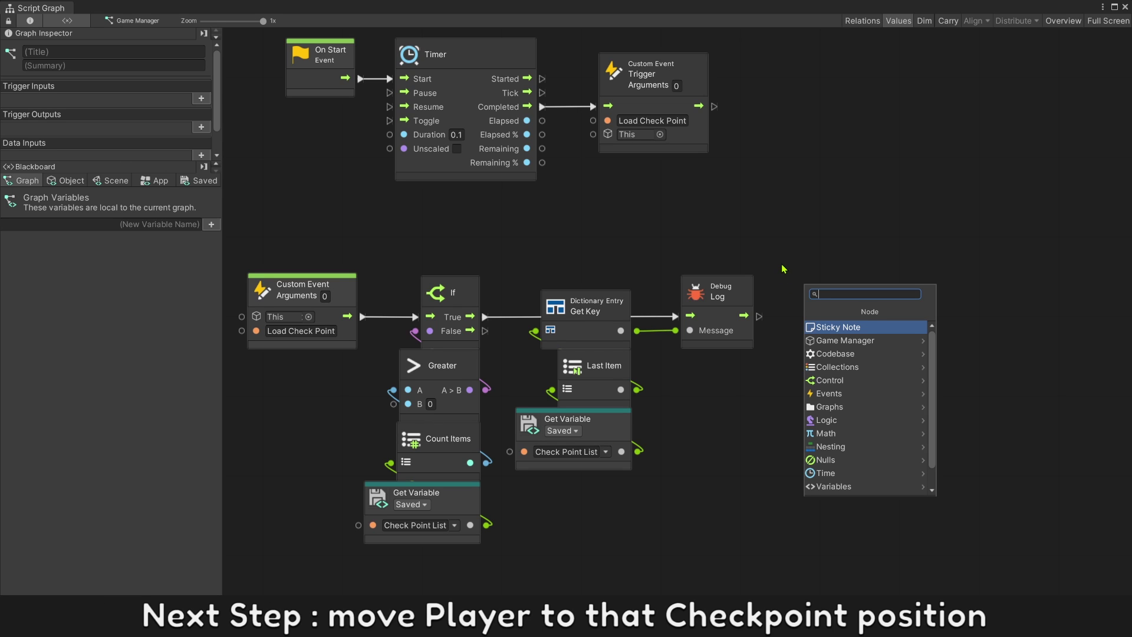
pyautogui.write('game find')
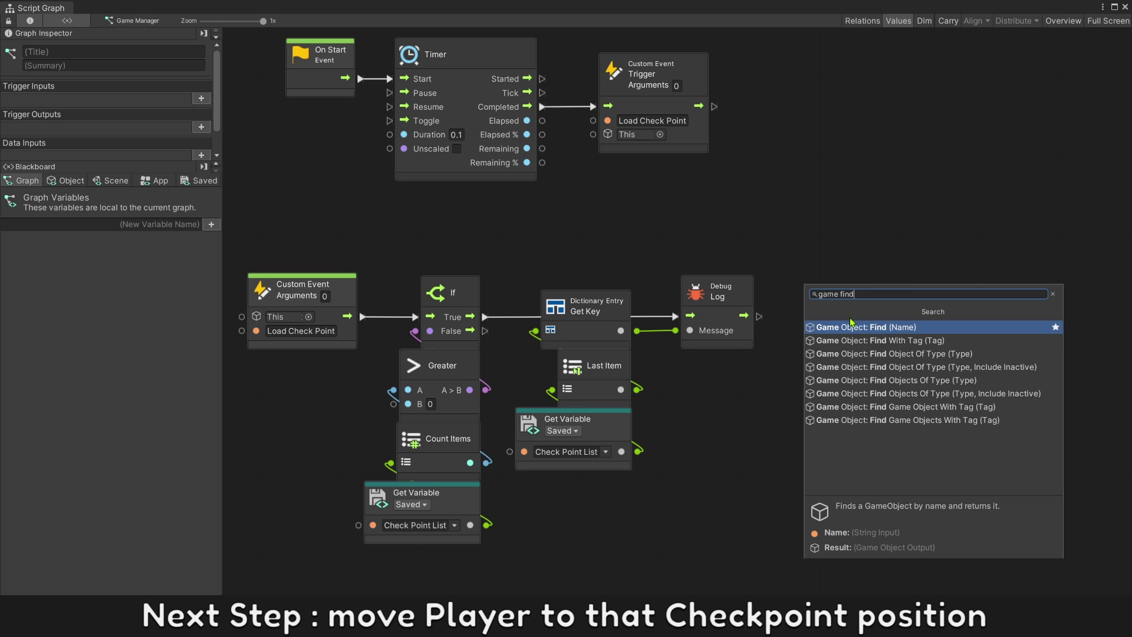
pyautogui.click(851, 340)
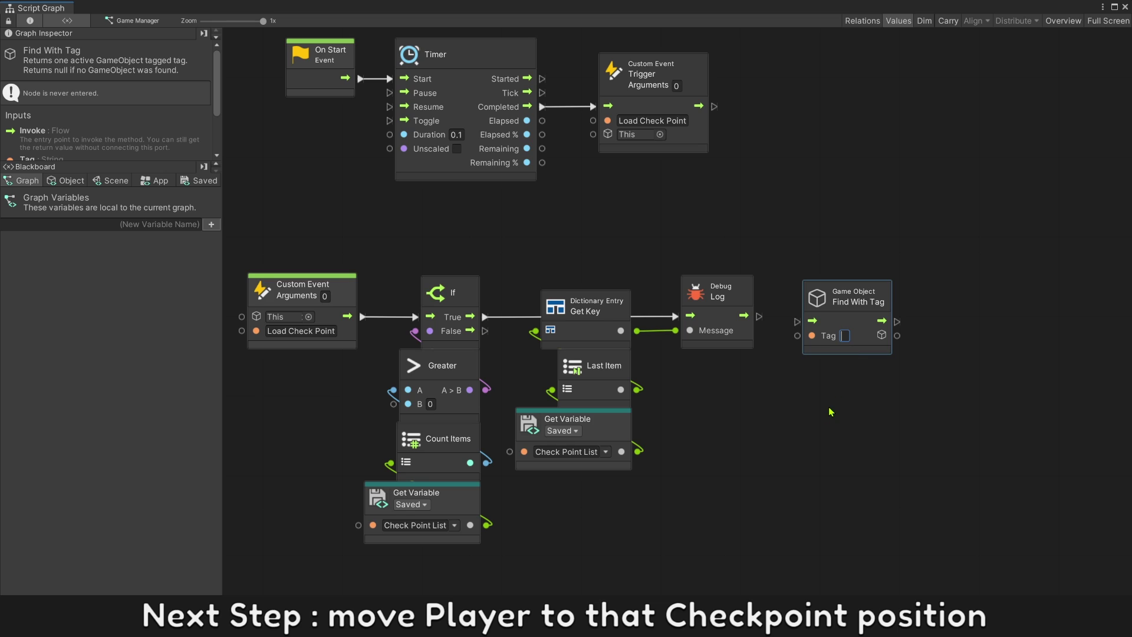
pyautogui.write('Player')
pyautogui.click(823, 380)
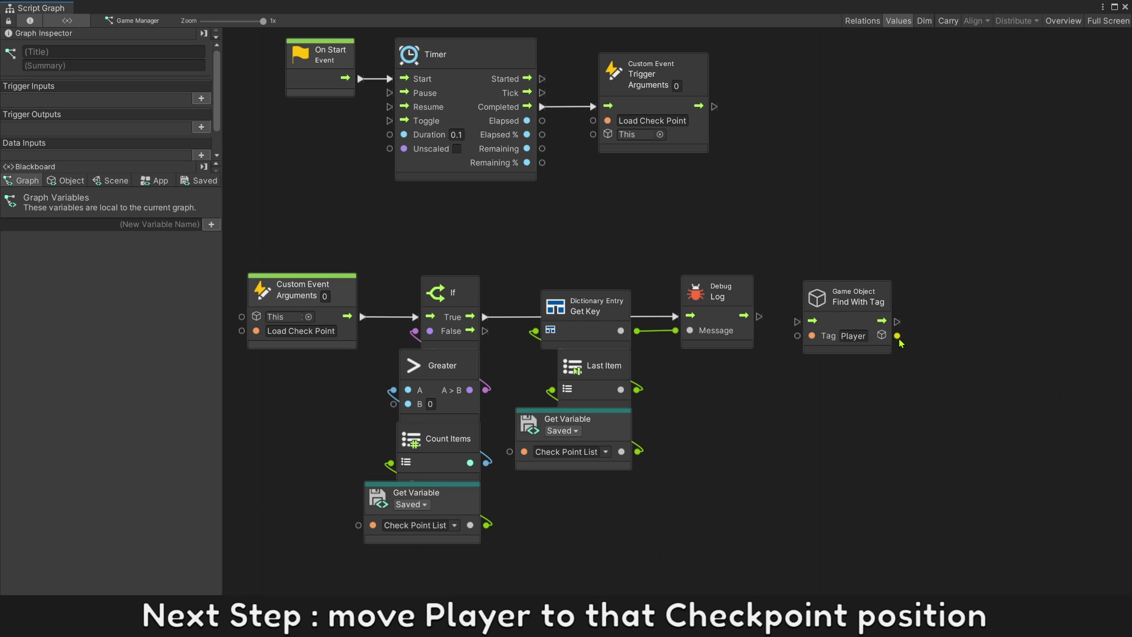
# Add a Transform Set Position node on the found Player, run after the Log
pyautogui.moveTo(900, 340); pyautogui.dragTo(940, 320)
pyautogui.write('set po')
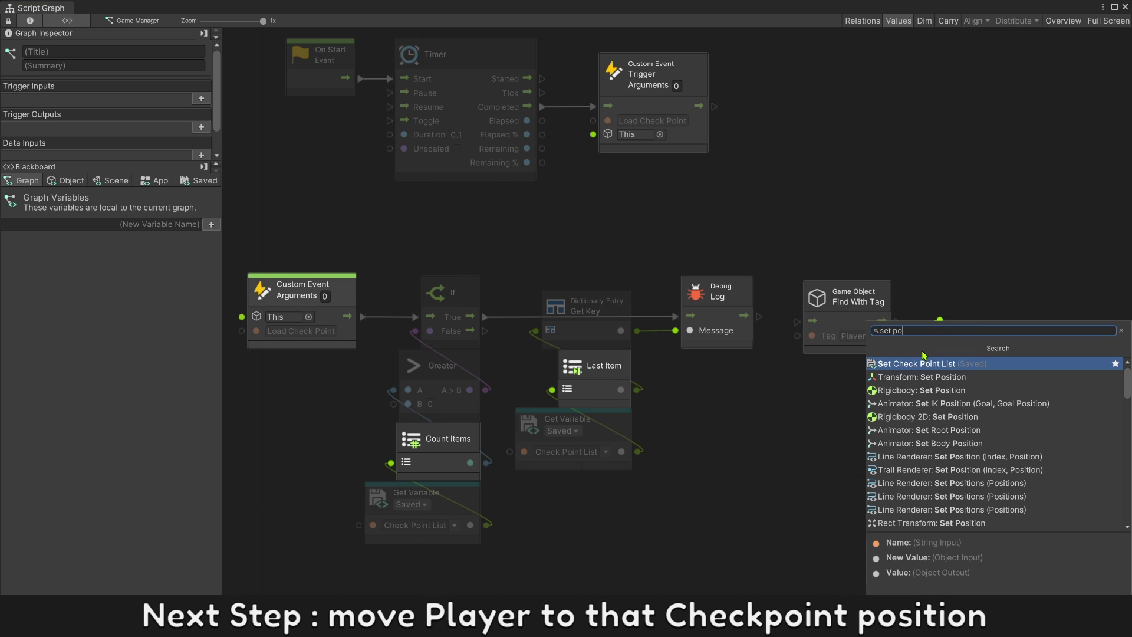
pyautogui.click(929, 377)
pyautogui.moveTo(838, 307); pyautogui.dragTo(980, 377)
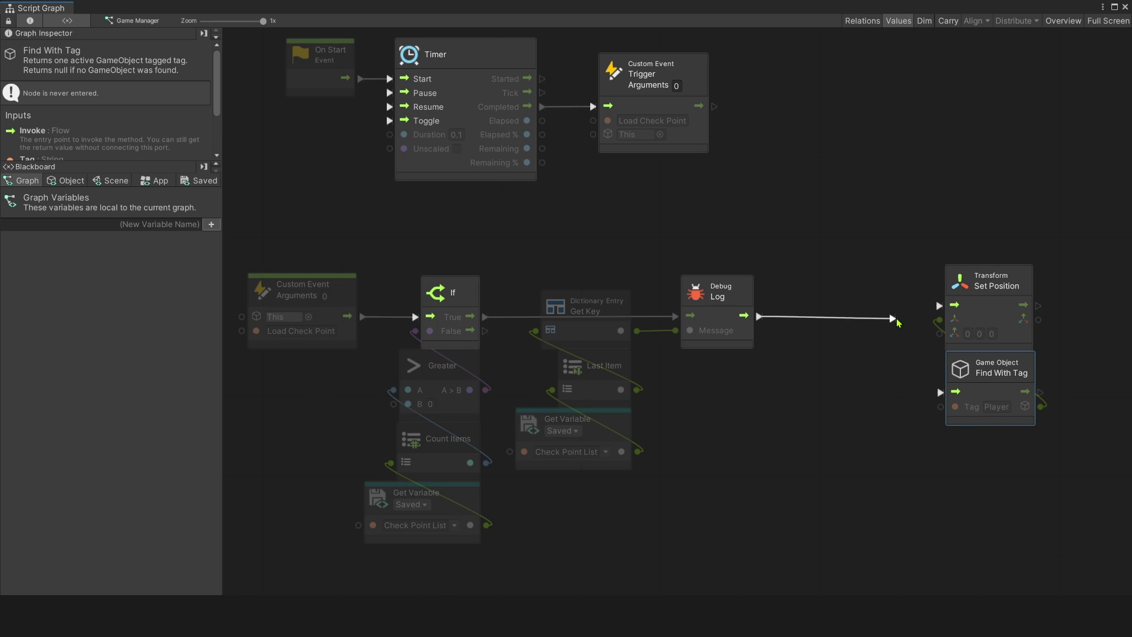
pyautogui.moveTo(759, 316); pyautogui.dragTo(941, 306)
pyautogui.moveTo(1028, 435)
pyautogui.mouseDown()
pyautogui.moveTo(943, 266)
pyautogui.moveTo(1059, 293)
pyautogui.mouseUp()
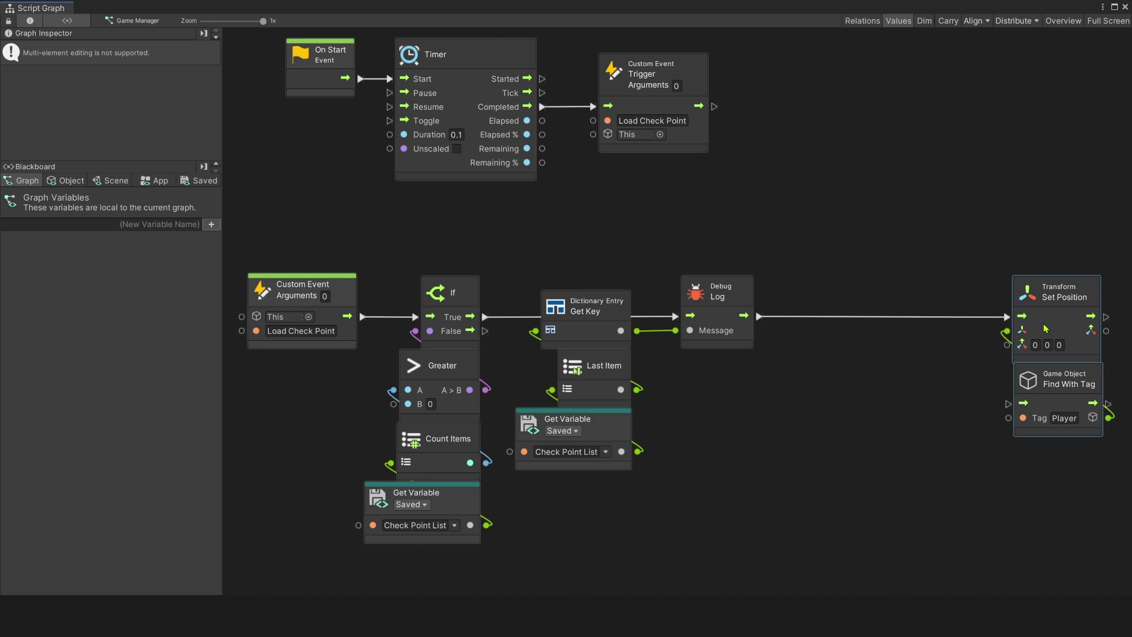
pyautogui.click(867, 365)
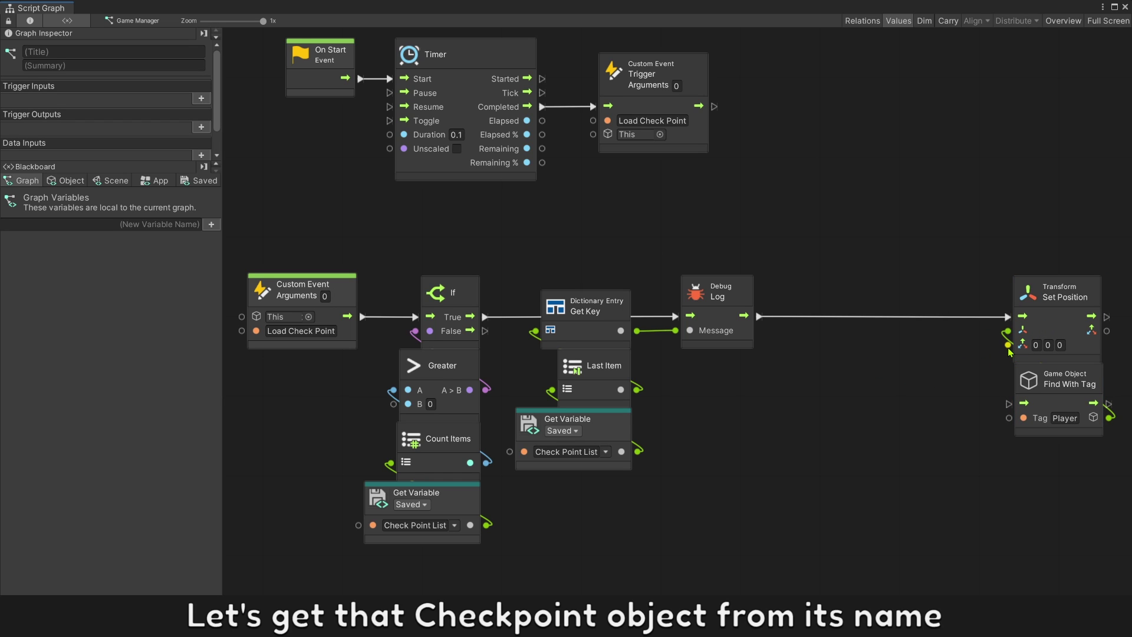
# Add a Game Object Find node that uses the saved checkpoint key as its name
pyautogui.click(198, 181)
pyautogui.click(194, 249)
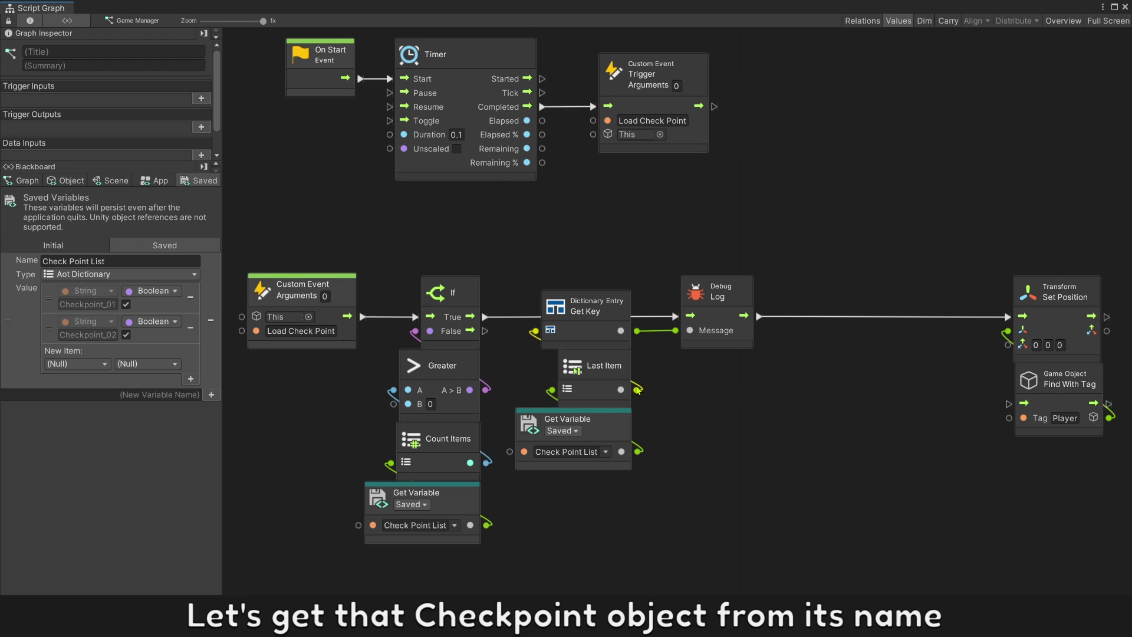
pyautogui.rightClick(789, 372)
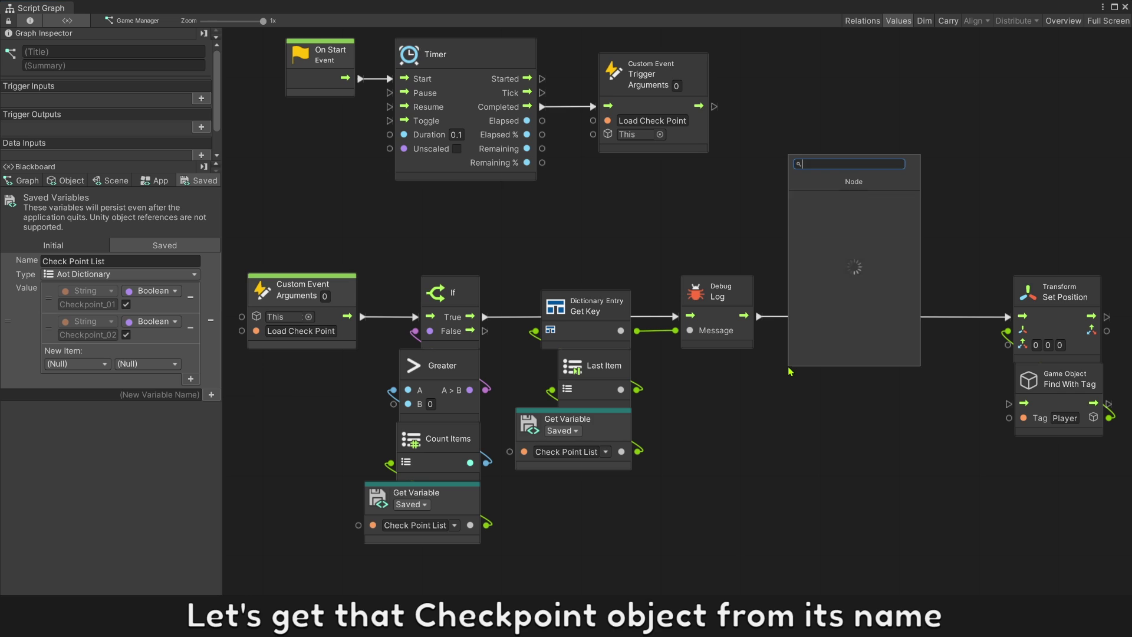
pyautogui.write('game')
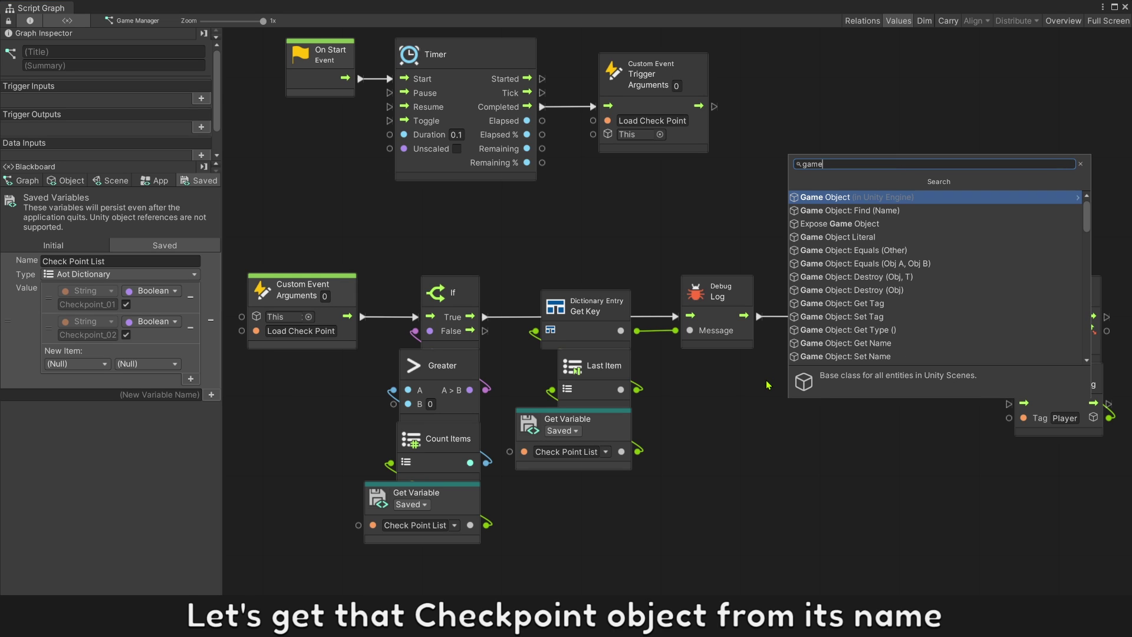
pyautogui.press('Down')
pyautogui.press('Return')
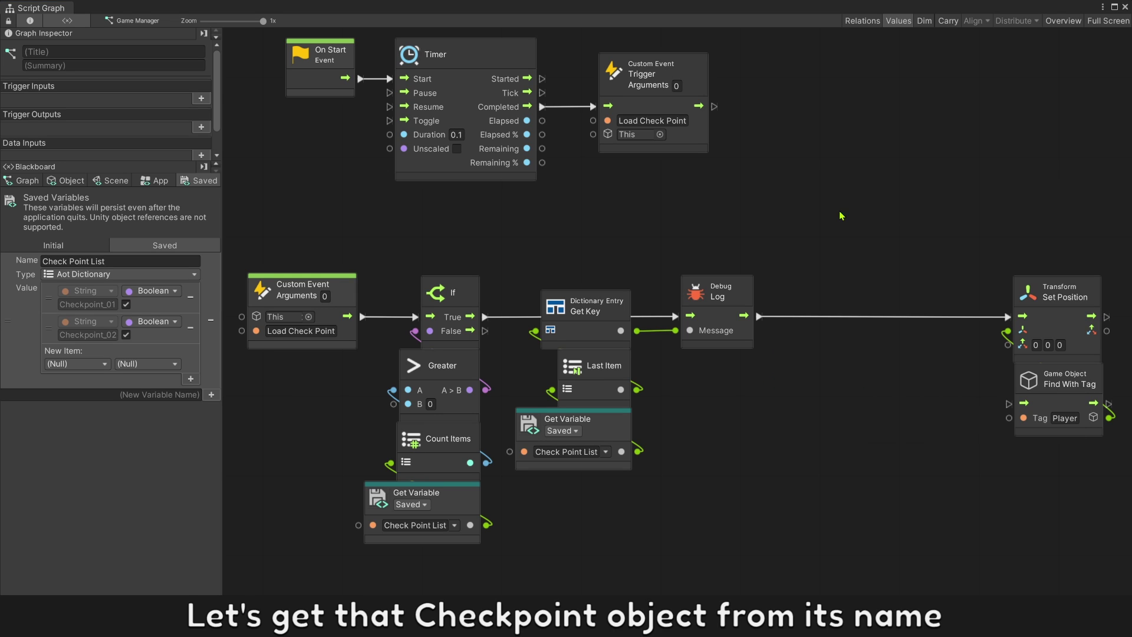
pyautogui.click(729, 393)
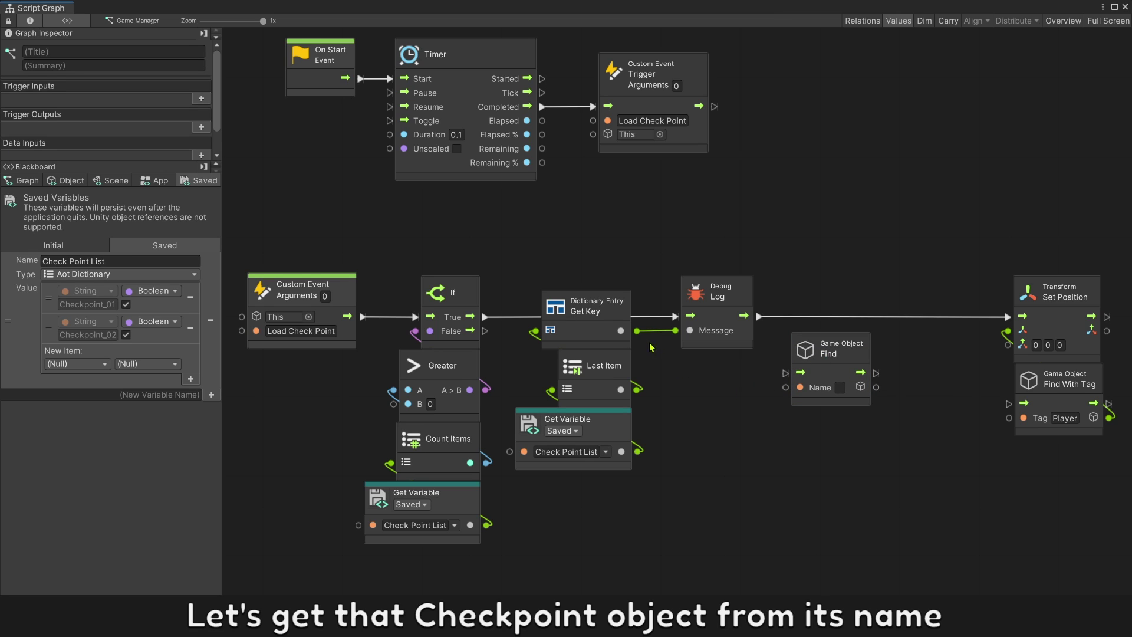
pyautogui.moveTo(637, 332); pyautogui.dragTo(787, 386)
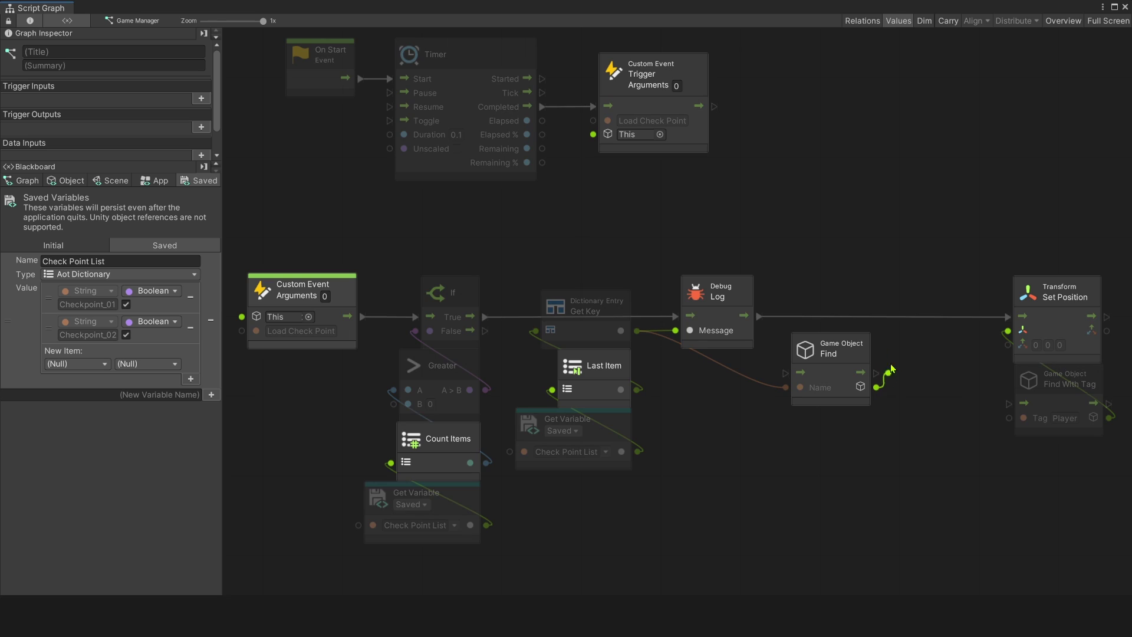
# Add a Null Check on the found object and move it into the main row
pyautogui.moveTo(877, 389); pyautogui.dragTo(888, 312)
pyautogui.write('null')
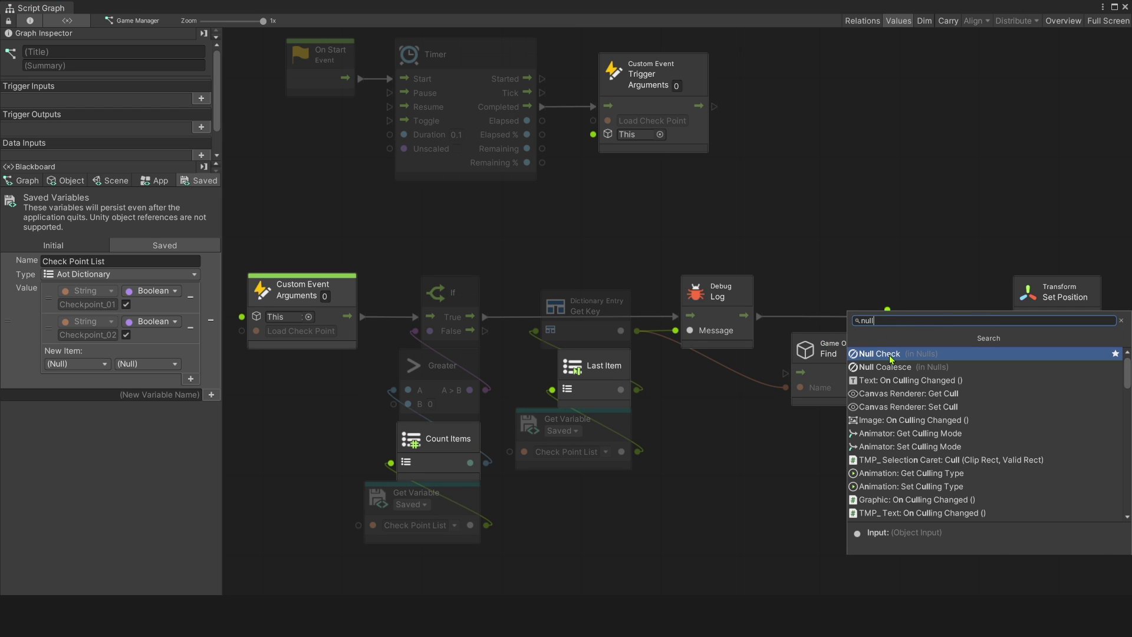
pyautogui.click(891, 358)
pyautogui.moveTo(891, 358); pyautogui.dragTo(810, 320)
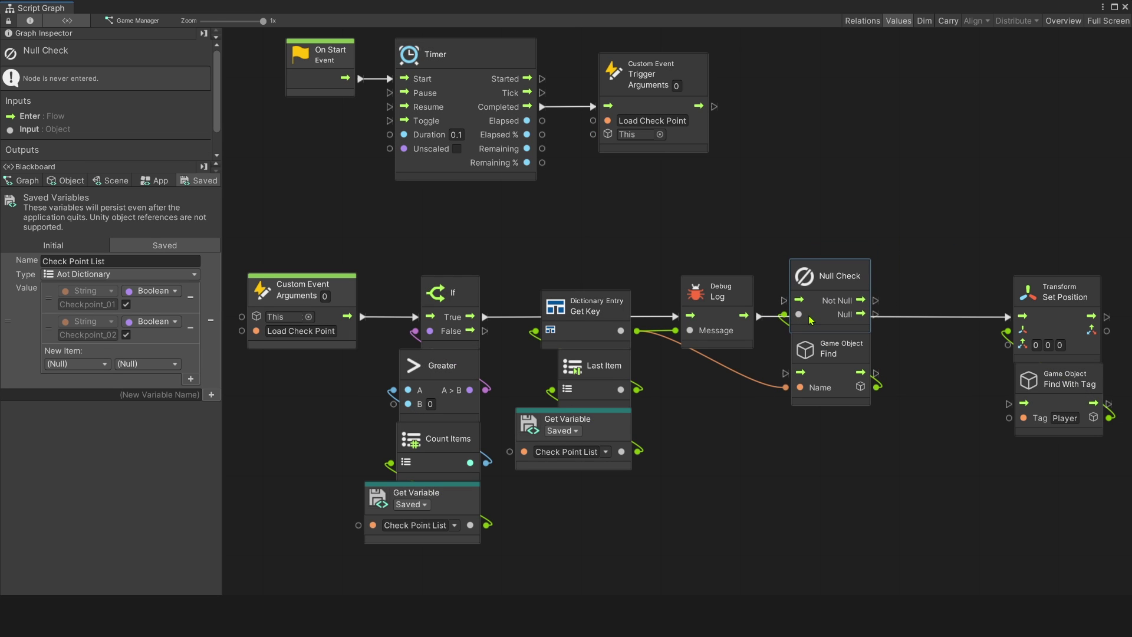
pyautogui.keyDown('ctrl'); pyautogui.click(827, 354); pyautogui.keyUp('ctrl')
pyautogui.moveTo(830, 312)
pyautogui.mouseDown()
pyautogui.moveTo(823, 328)
pyautogui.moveTo(1023, 316)
pyautogui.mouseUp()
pyautogui.click(875, 342)
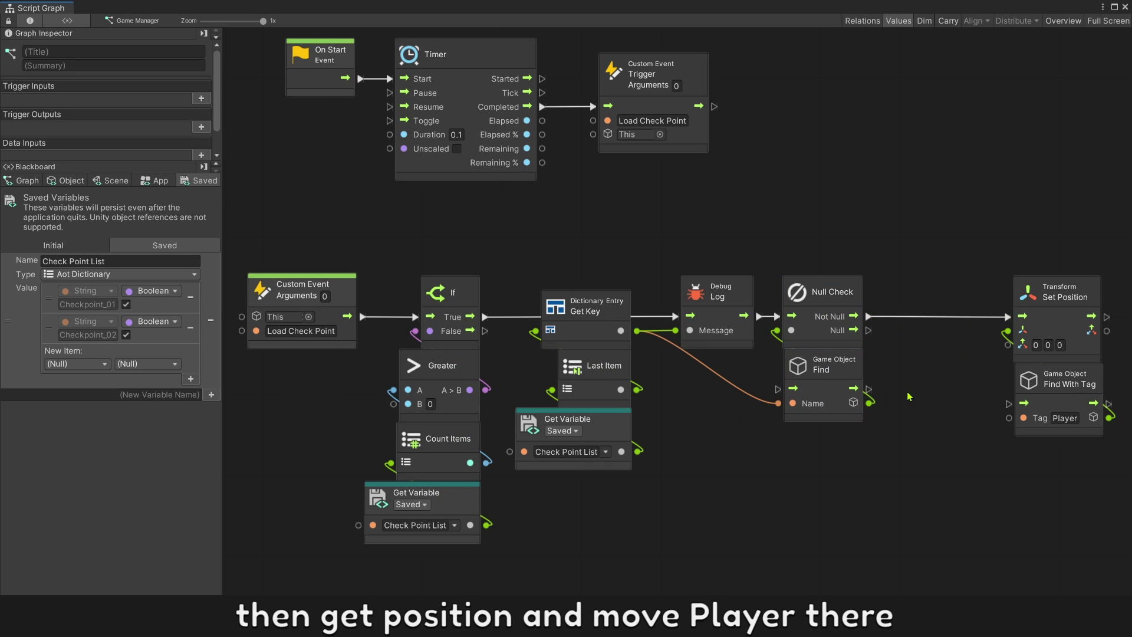
# Feed a Transform Get Position of the found checkpoint into Set Position's Value
pyautogui.moveTo(870, 402); pyautogui.dragTo(902, 380)
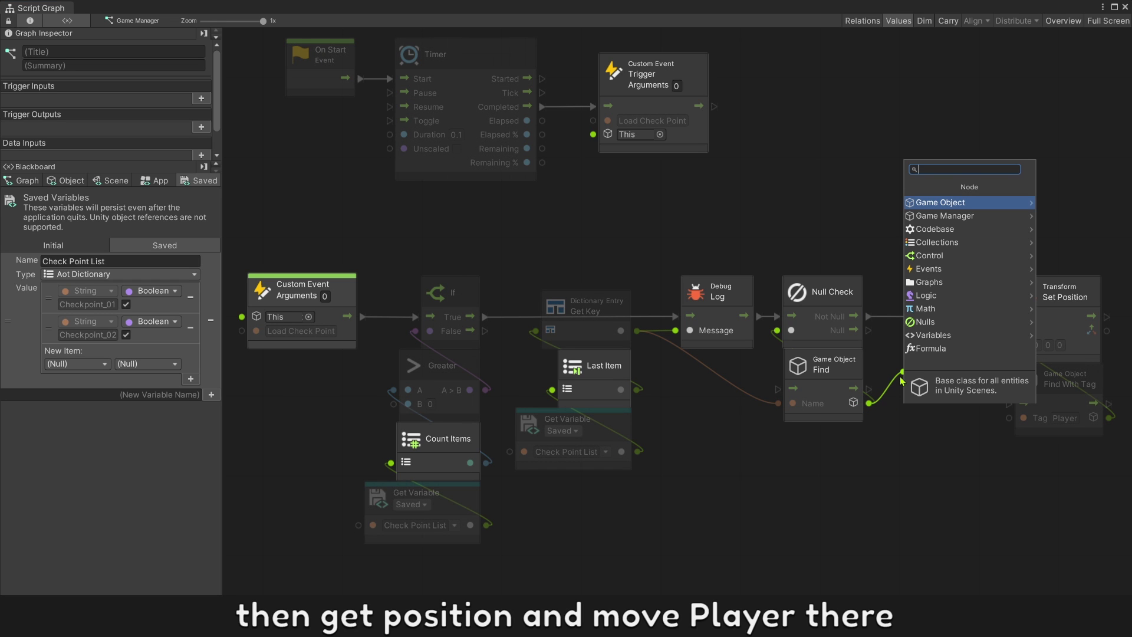
pyautogui.write('getposition')
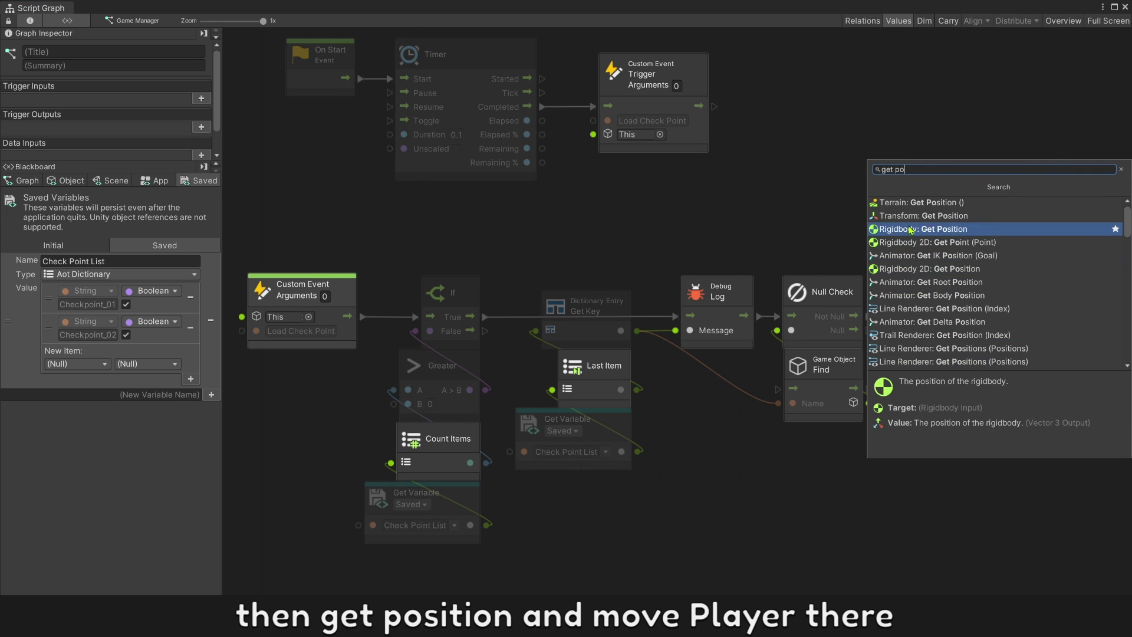
pyautogui.click(956, 228)
pyautogui.moveTo(930, 340); pyautogui.dragTo(929, 335)
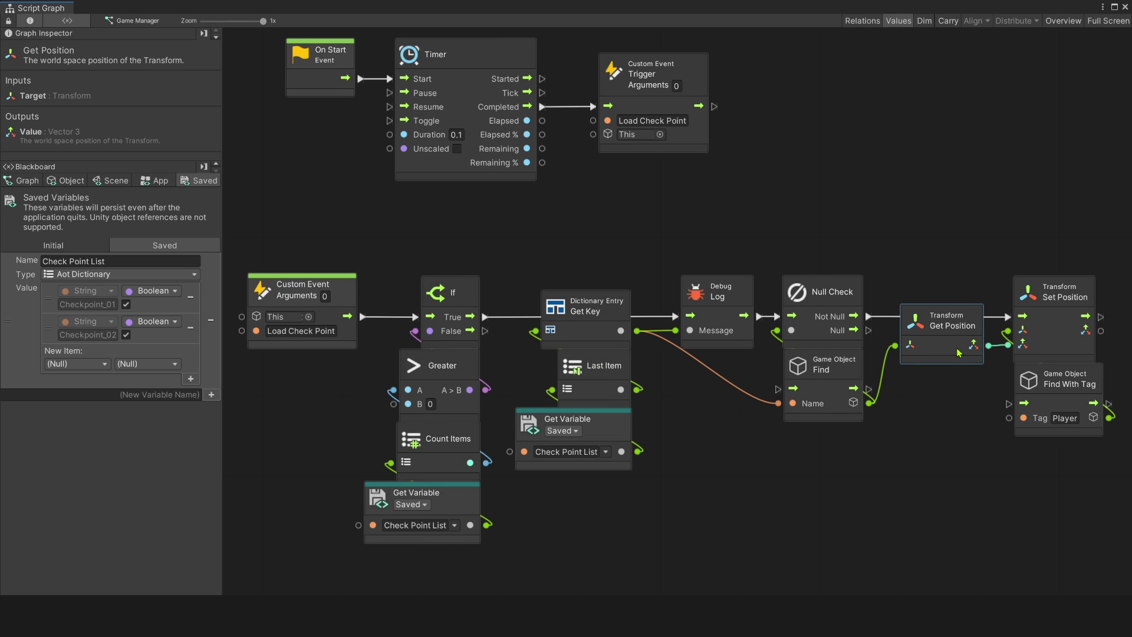
pyautogui.moveTo(974, 344); pyautogui.dragTo(1008, 344)
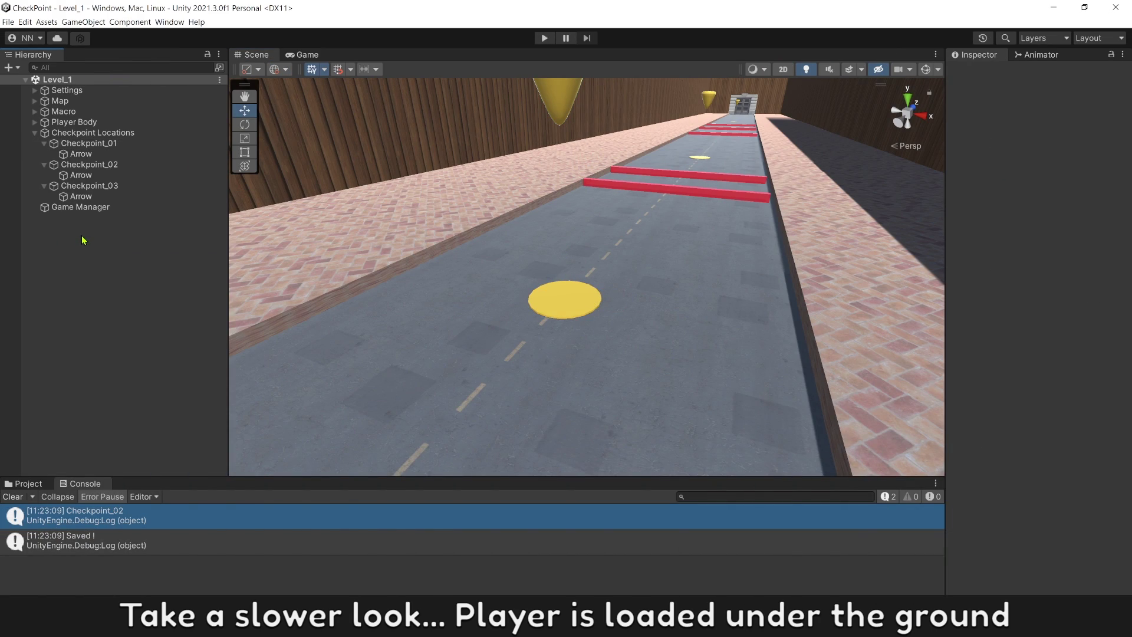
# Create a cube and make it a child of Checkpoint_01
pyautogui.rightClick(82, 235)
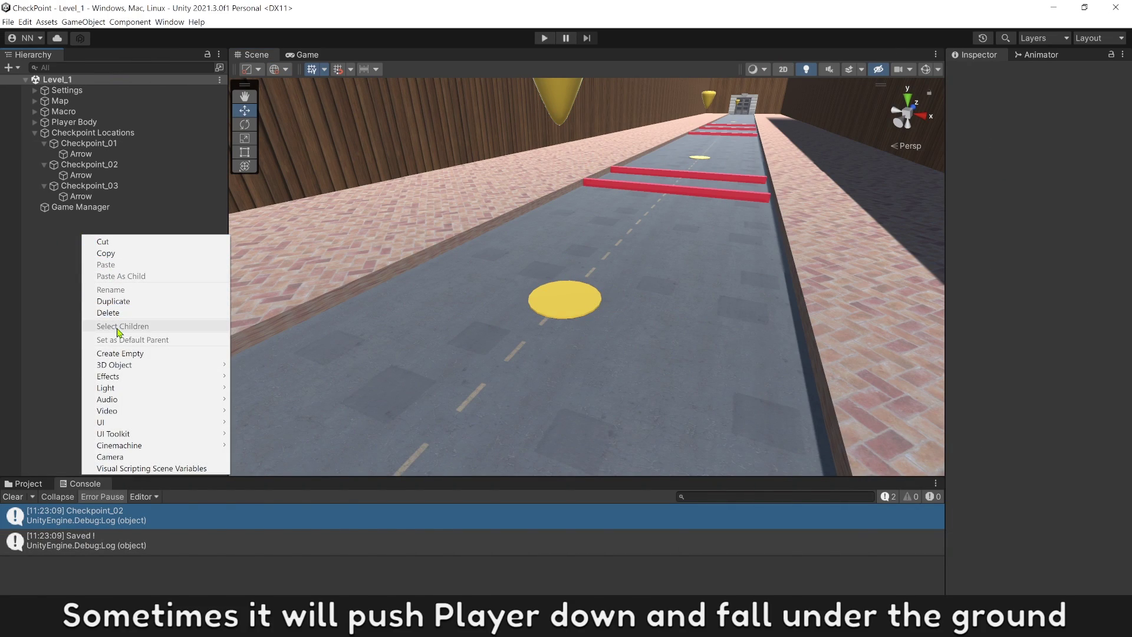
pyautogui.click(249, 366)
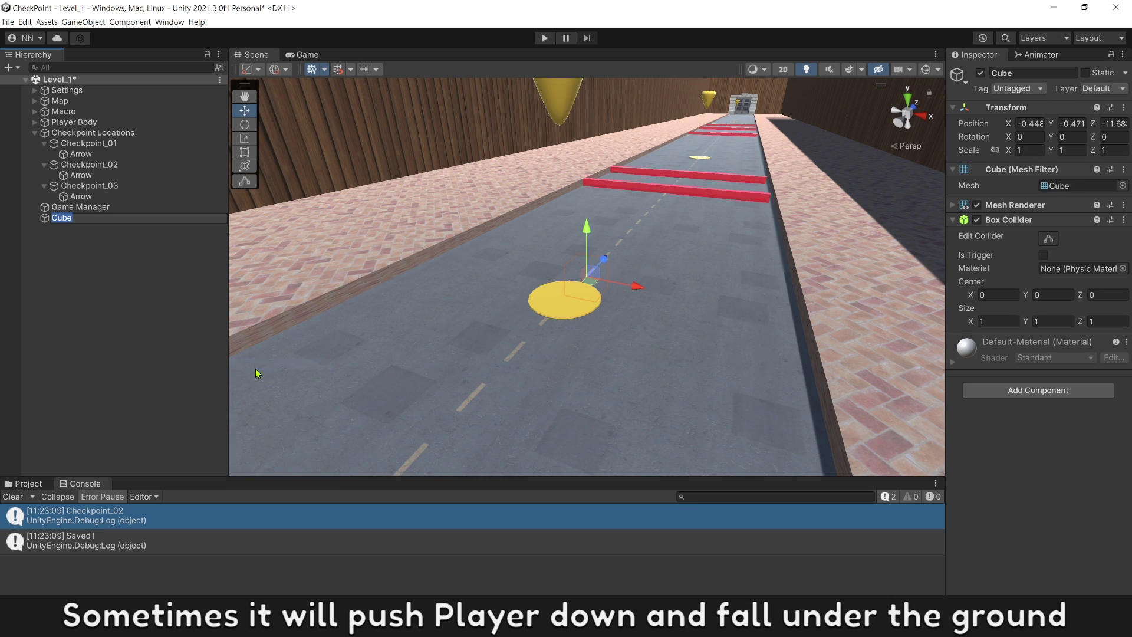
pyautogui.click(126, 274)
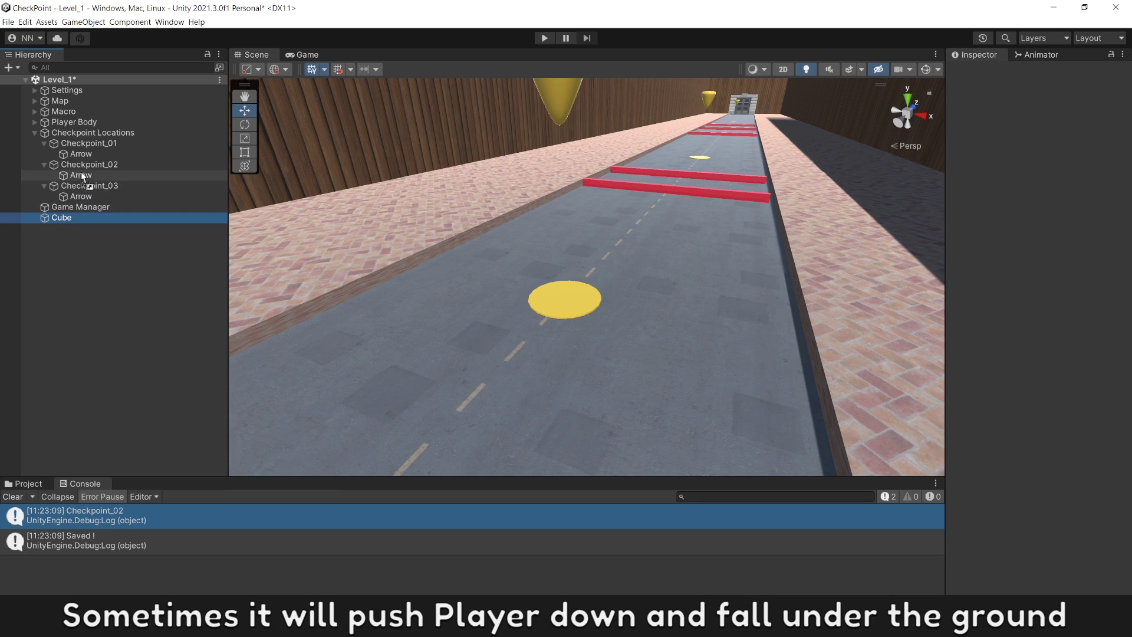
pyautogui.moveTo(62, 218); pyautogui.dragTo(96, 149)
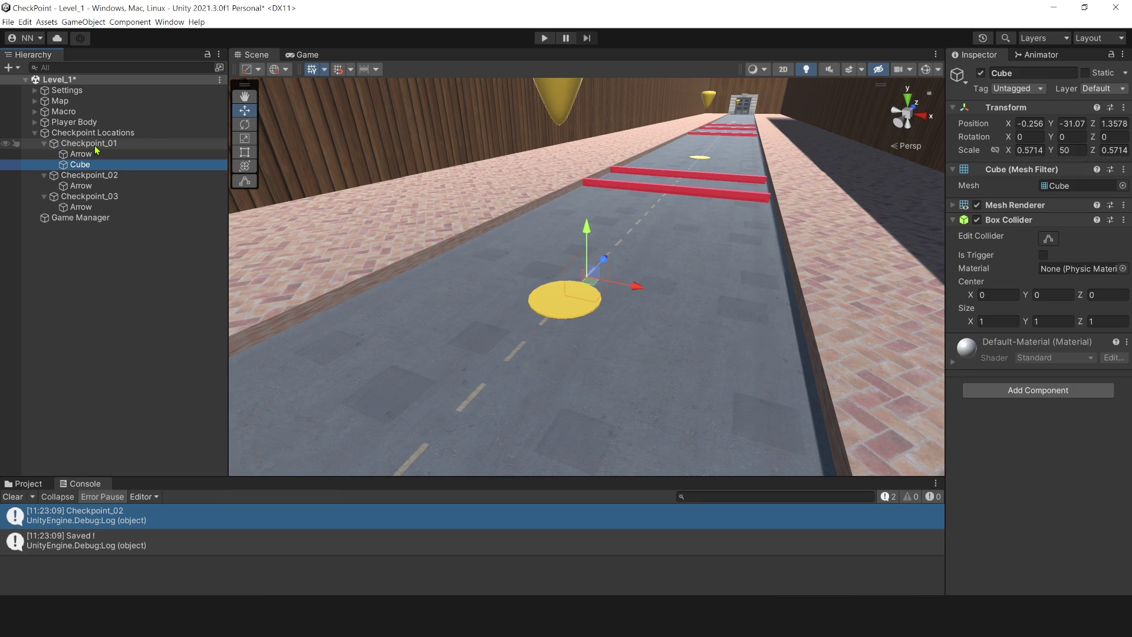
# Set the cube's position to 0,0,0, raise it high above the road, and begin renaming it
pyautogui.click(1032, 124)
pyautogui.write('0')
pyautogui.click(1098, 126)
pyautogui.write('0')
pyautogui.click(1076, 123)
pyautogui.write('0')
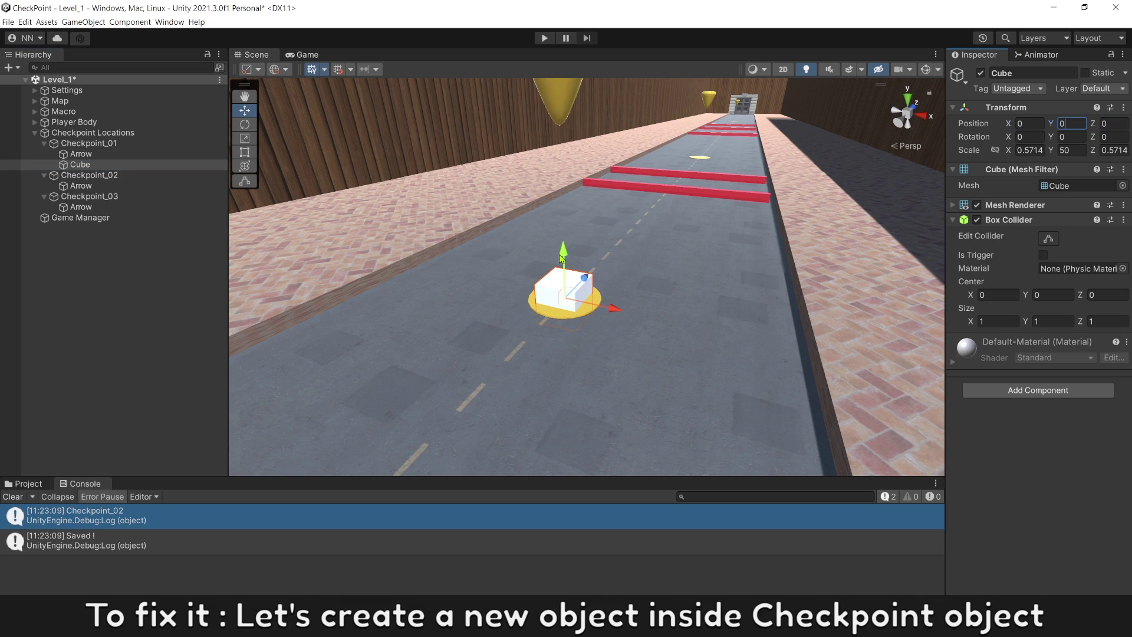
pyautogui.moveTo(563, 257); pyautogui.dragTo(561, 142)
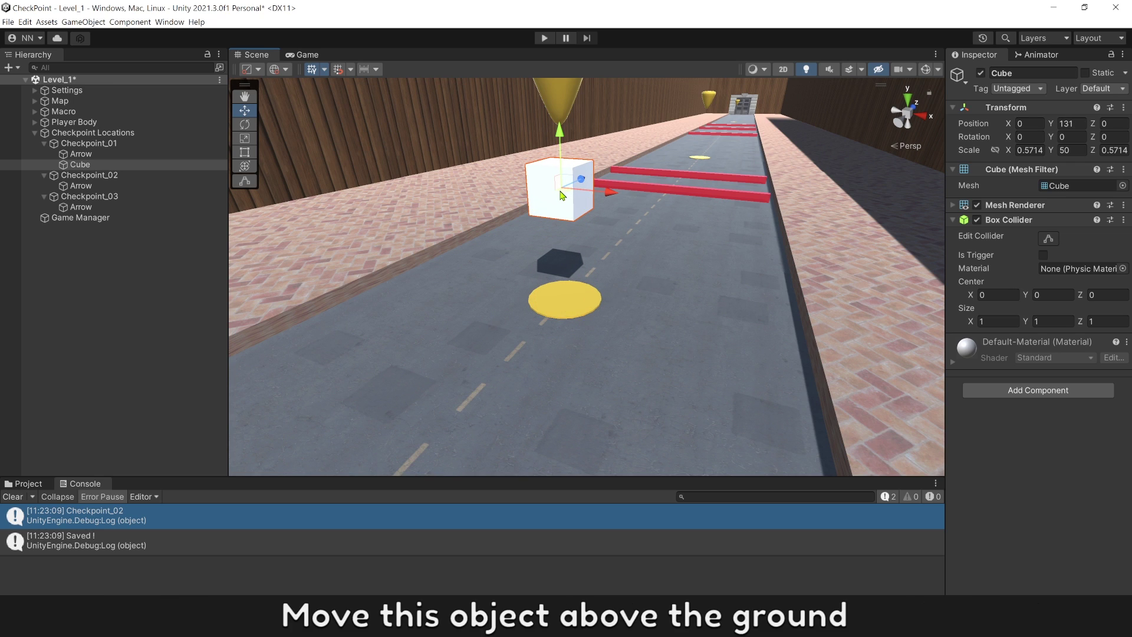
pyautogui.click(169, 267)
pyautogui.click(80, 165)
pyautogui.press('F2')
pyautogui.write('Respawn Locatio')
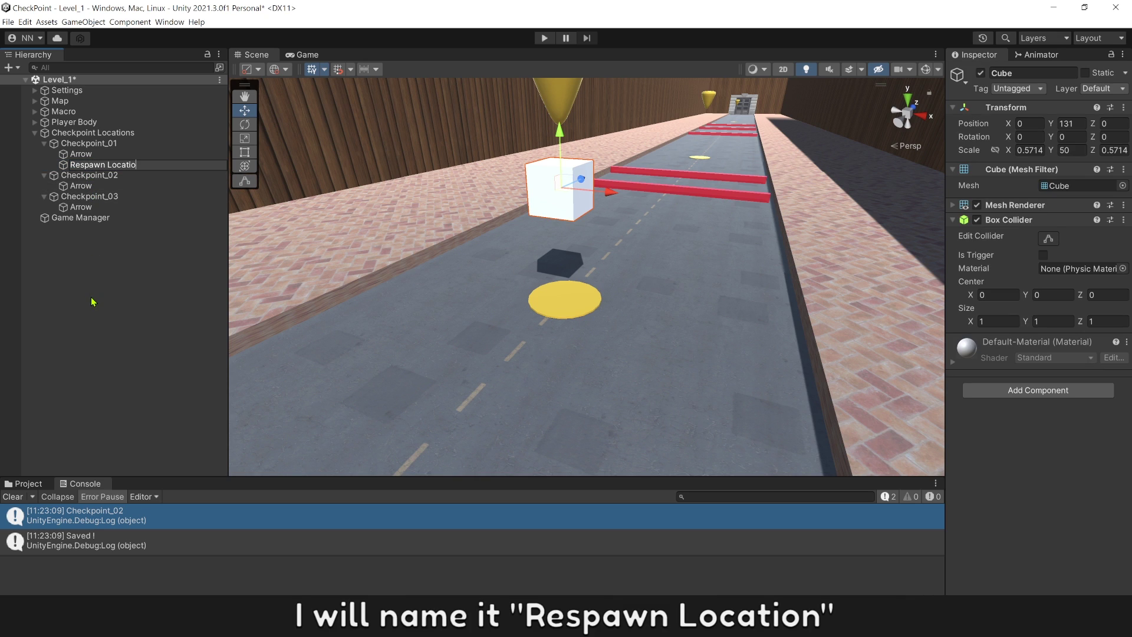
pyautogui.write('n')
# Name the cube Respawn Location and make it Checkpoint_01's first child
pyautogui.press('Return')
pyautogui.click(75, 294)
pyautogui.click(90, 168)
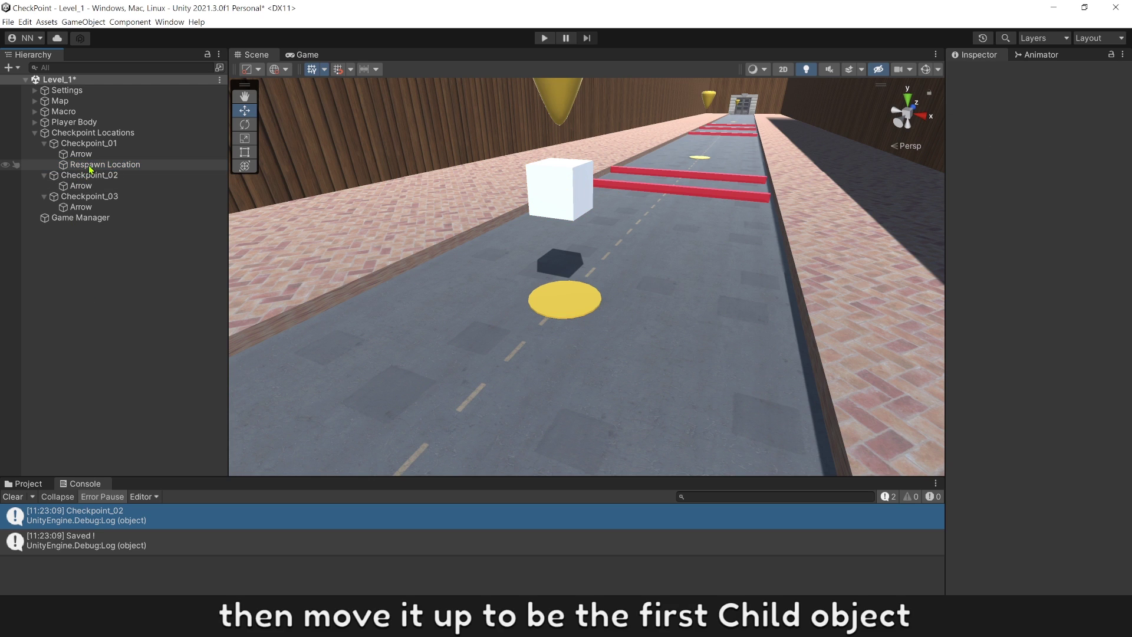
pyautogui.moveTo(93, 154); pyautogui.dragTo(95, 150)
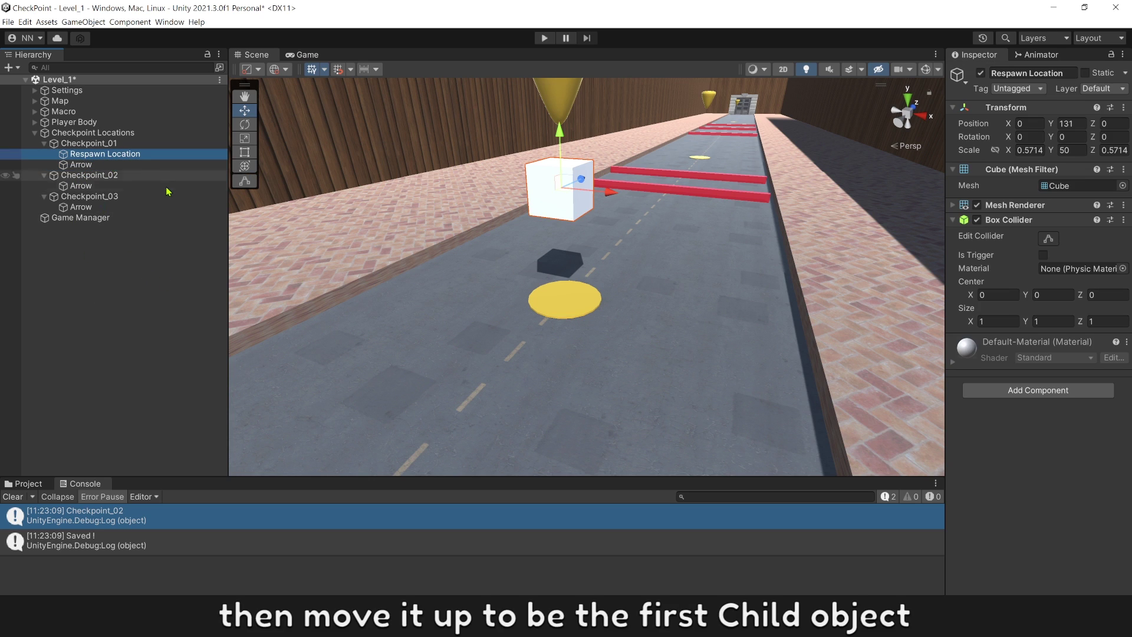
# Duplicate Respawn Location under Checkpoint_02 with its Z position set to 0
pyautogui.hotkey('ctrl', 'd')
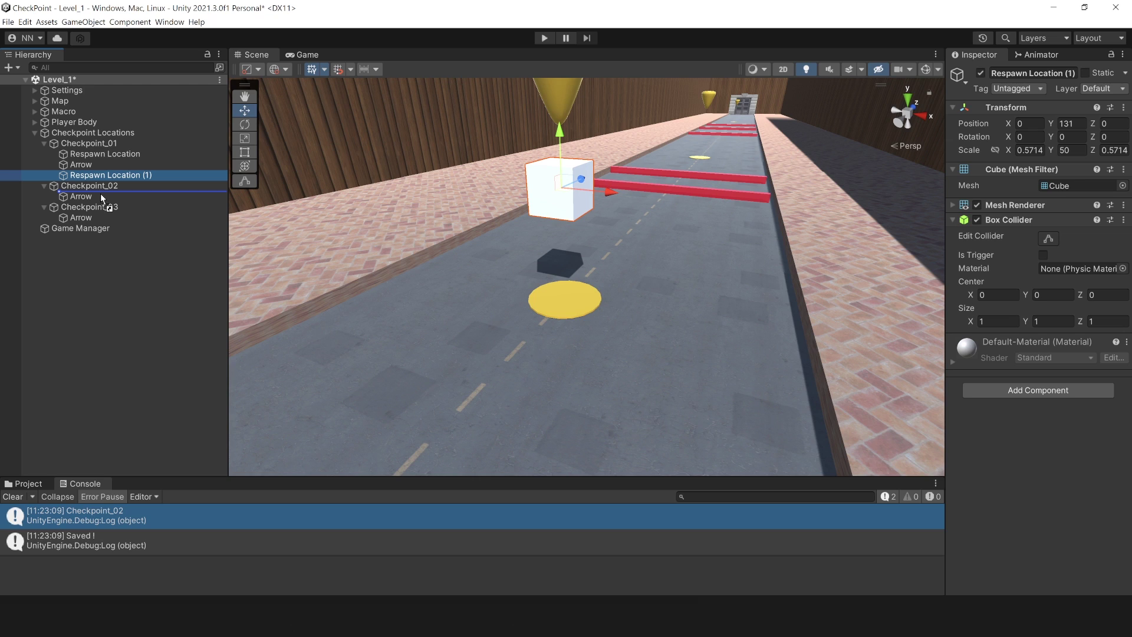
pyautogui.moveTo(97, 165); pyautogui.dragTo(89, 186)
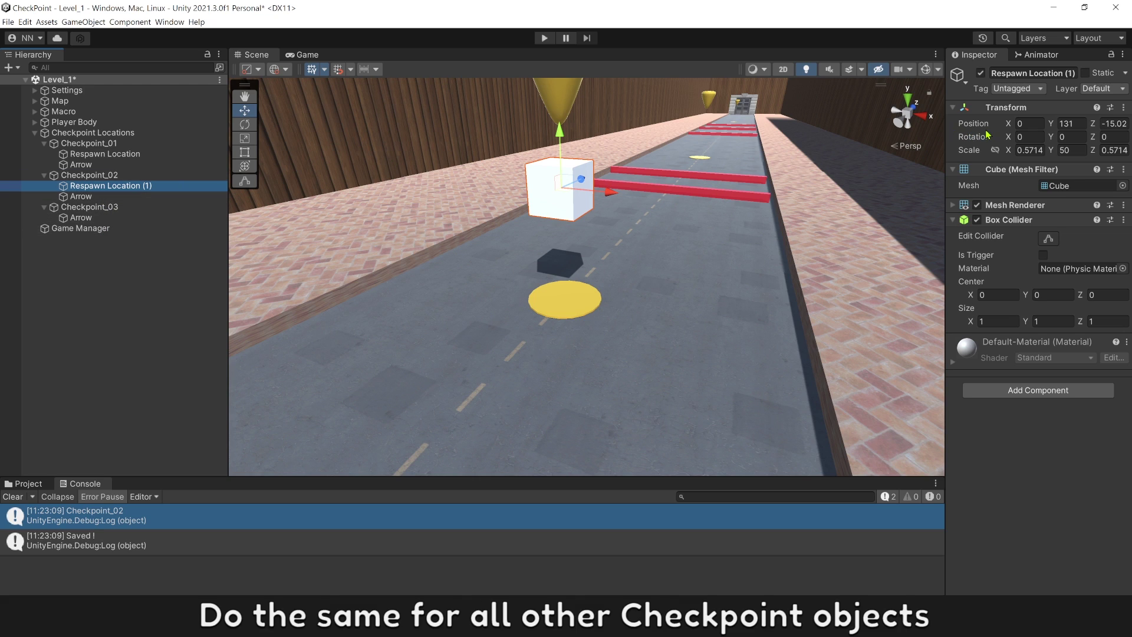
pyautogui.click(1108, 124)
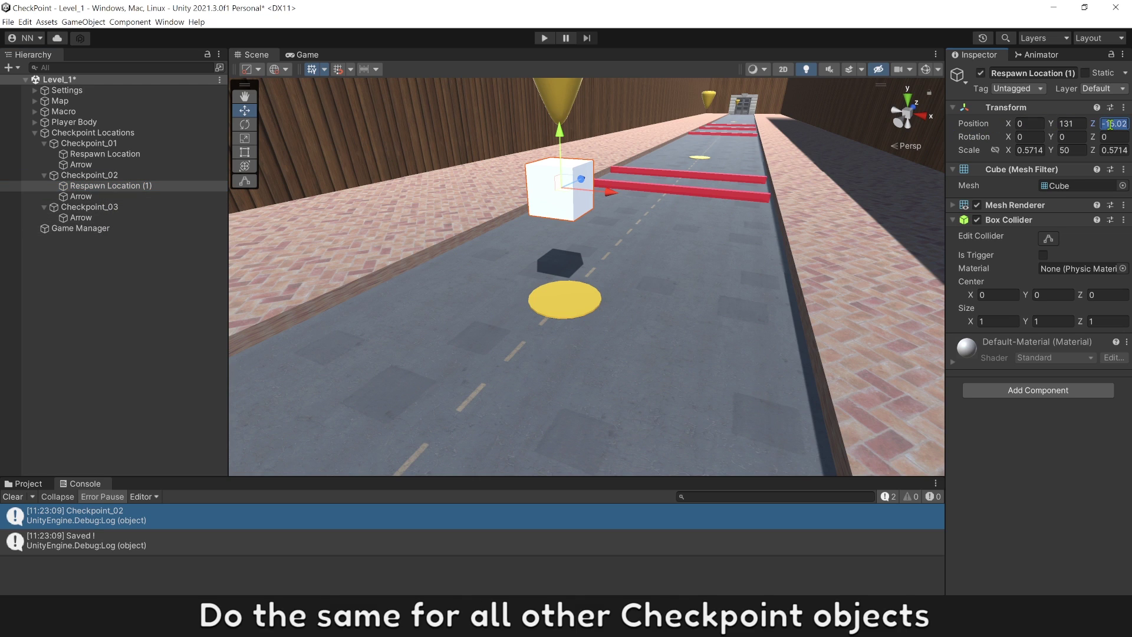
pyautogui.write('0')
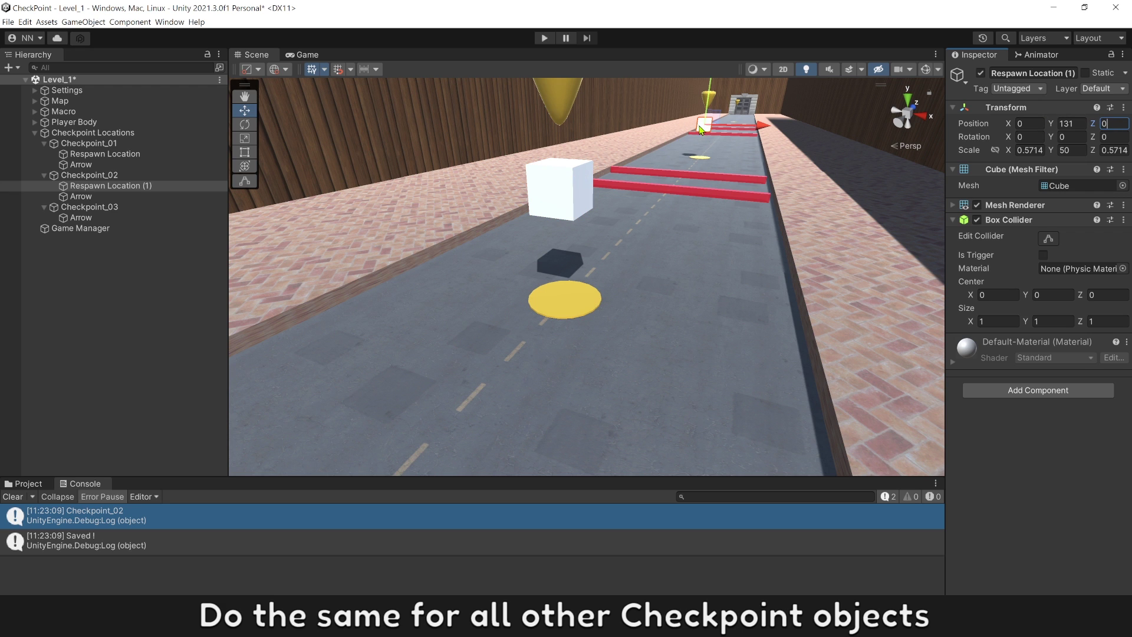
pyautogui.moveTo(728, 135); pyautogui.dragTo(622, 198, button='right')
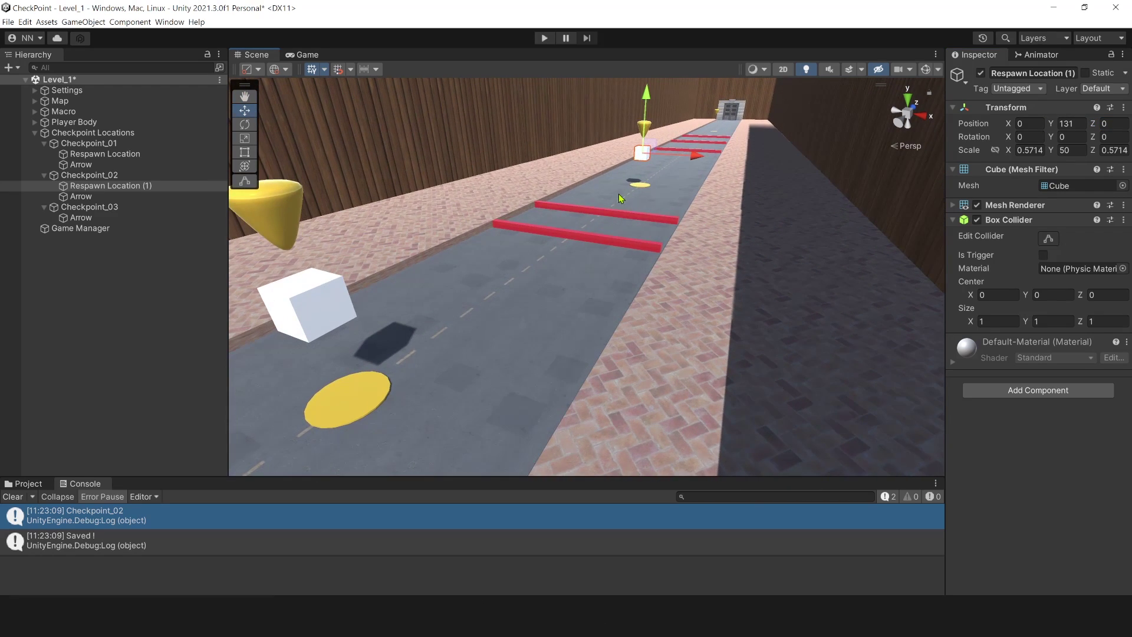
# Duplicate it again under Checkpoint_03 and reset that copy's Z position to 0
pyautogui.click(109, 251)
pyautogui.click(110, 186)
pyautogui.hotkey('ctrl', 'd')
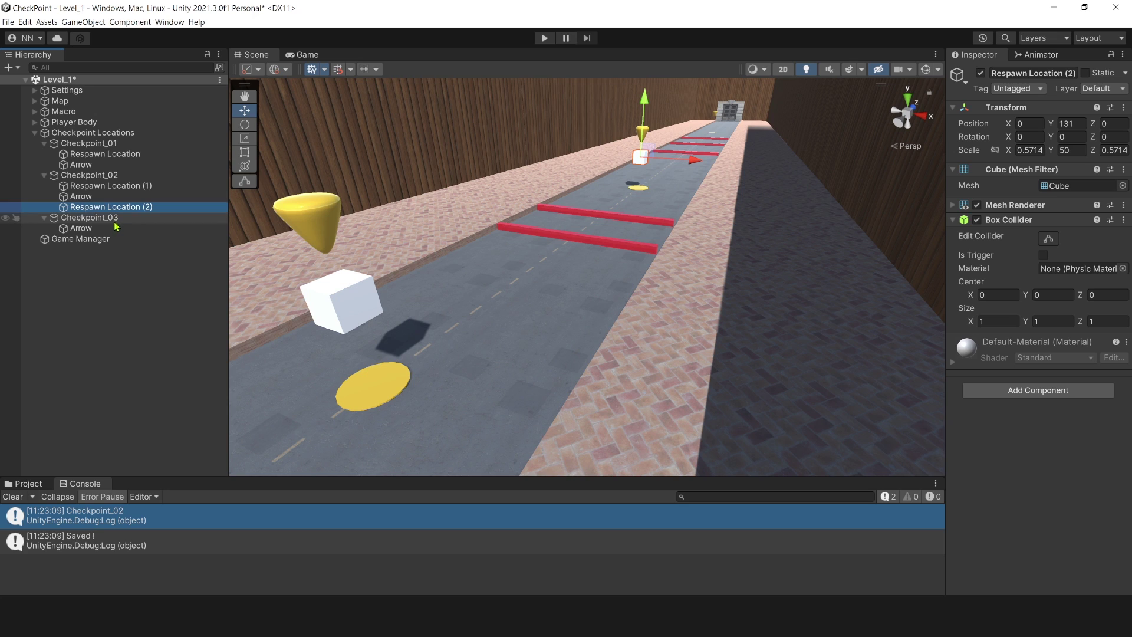
pyautogui.moveTo(112, 209); pyautogui.dragTo(113, 232)
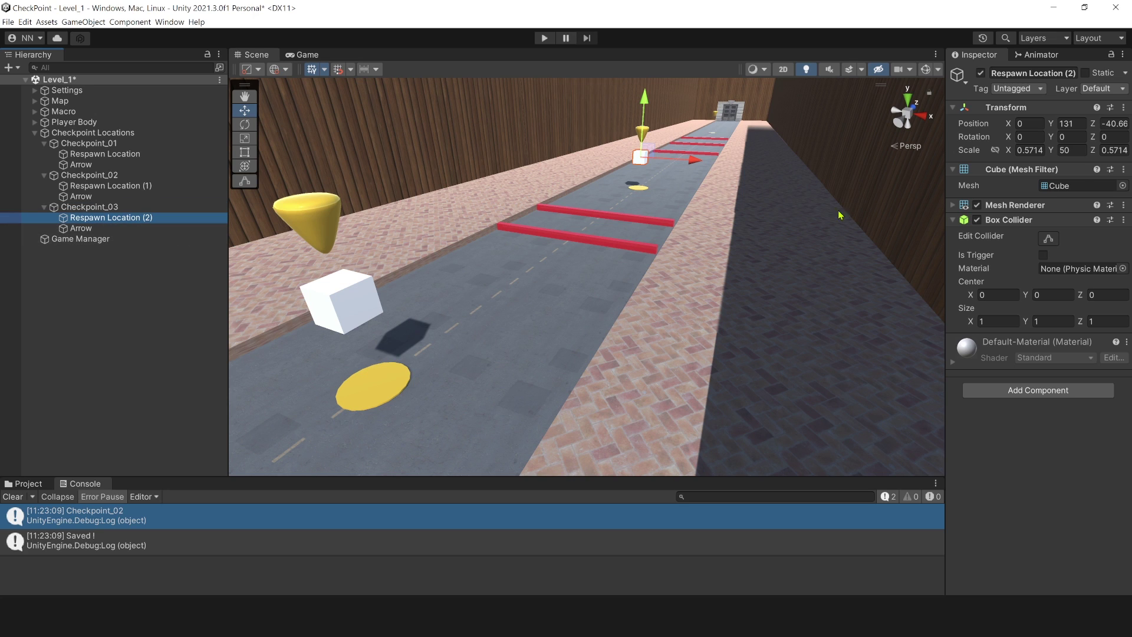
pyautogui.click(1121, 127)
pyautogui.write('0')
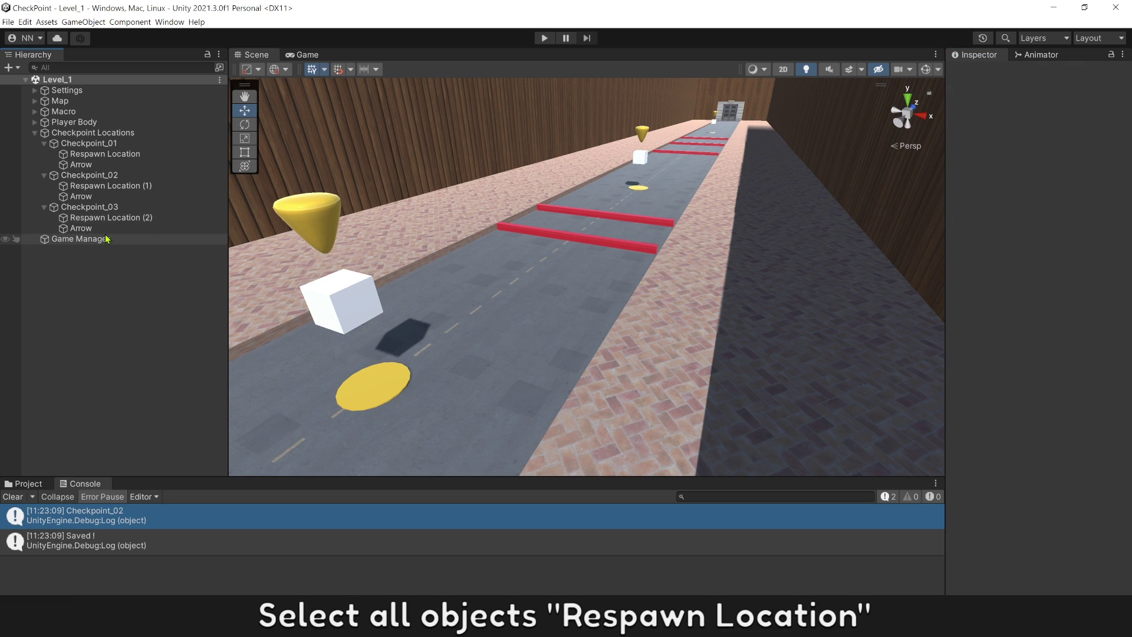
# Remove Box Collider and disable Mesh Renderer on all three Respawn Location cubes, then select Game Manager
pyautogui.click(111, 218)
pyautogui.keyDown('ctrl'); pyautogui.click(111, 186); pyautogui.keyUp('ctrl')
pyautogui.keyDown('ctrl'); pyautogui.click(131, 155); pyautogui.keyUp('ctrl')
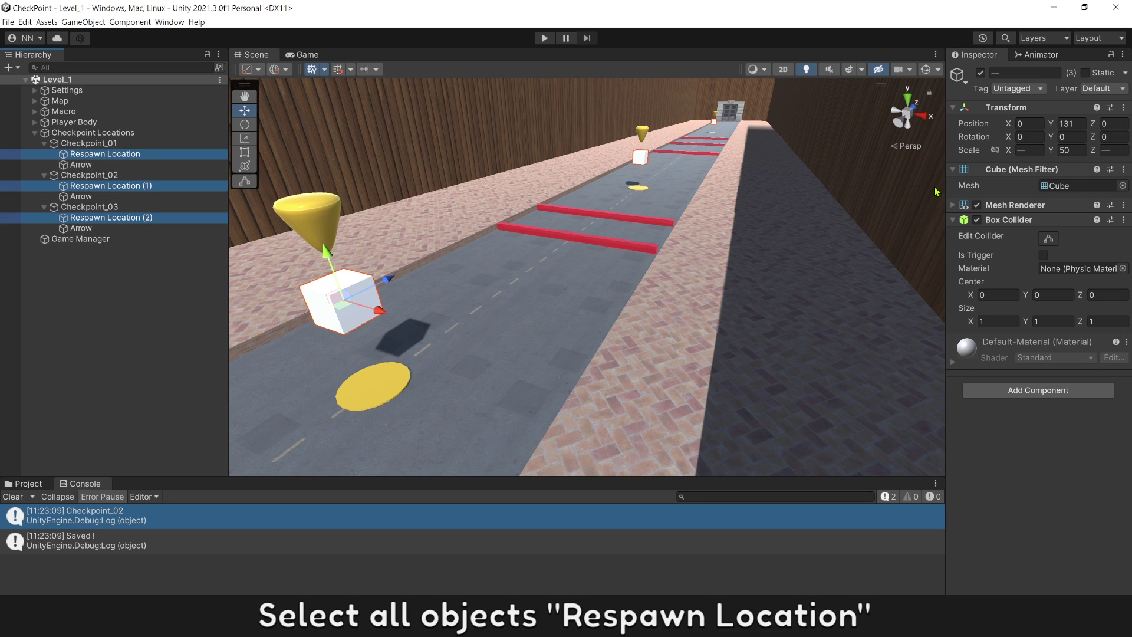
pyautogui.rightClick(1019, 221)
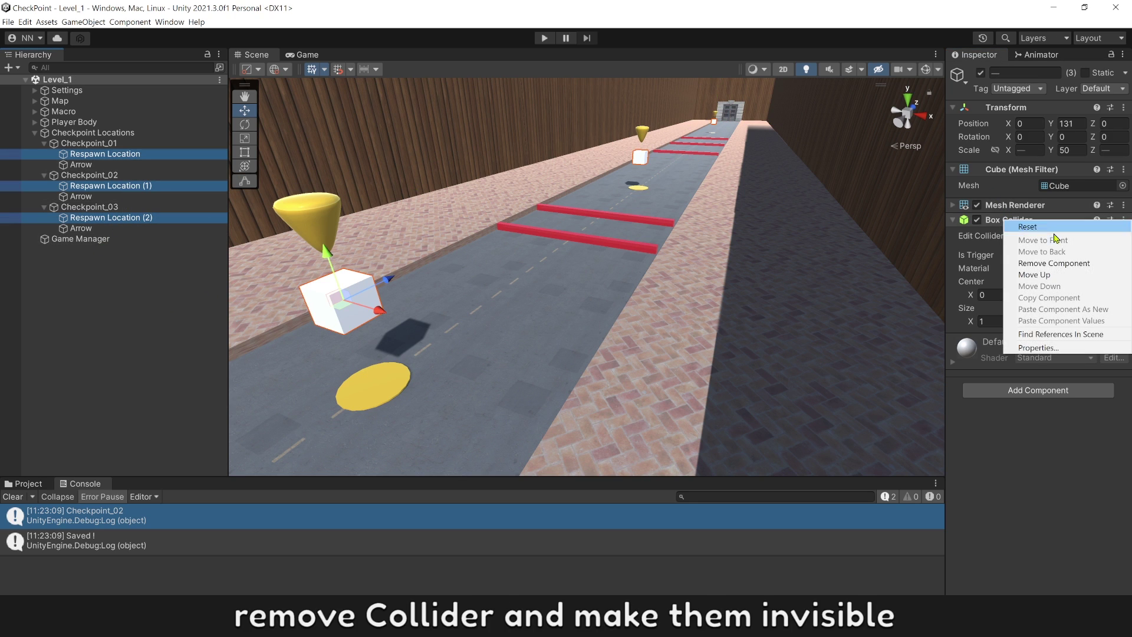
pyautogui.click(1054, 263)
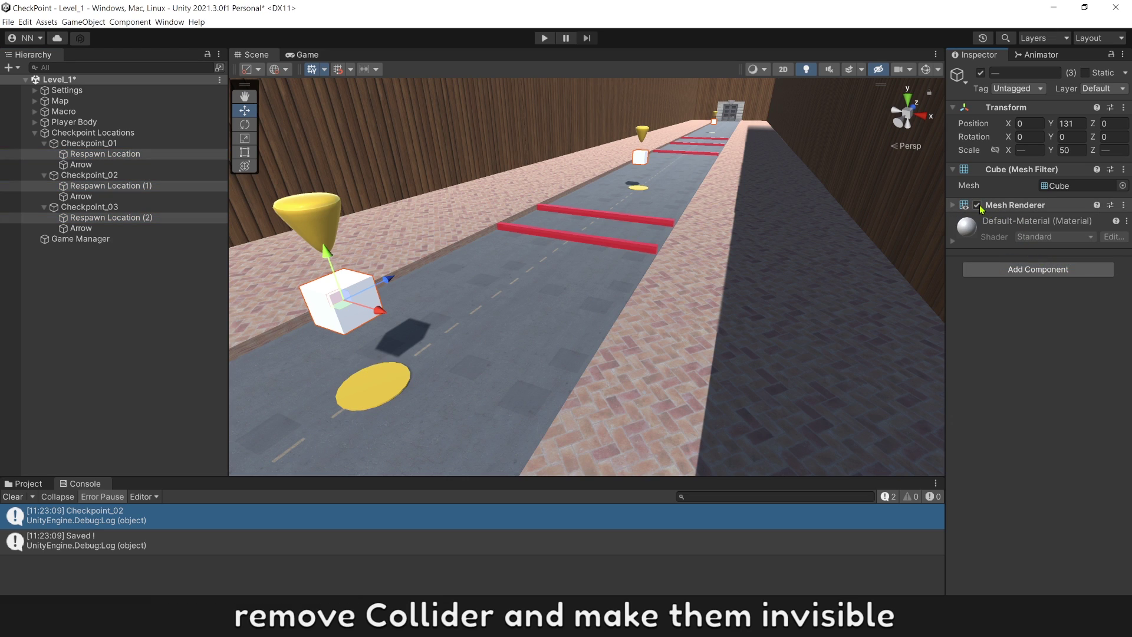
pyautogui.click(979, 206)
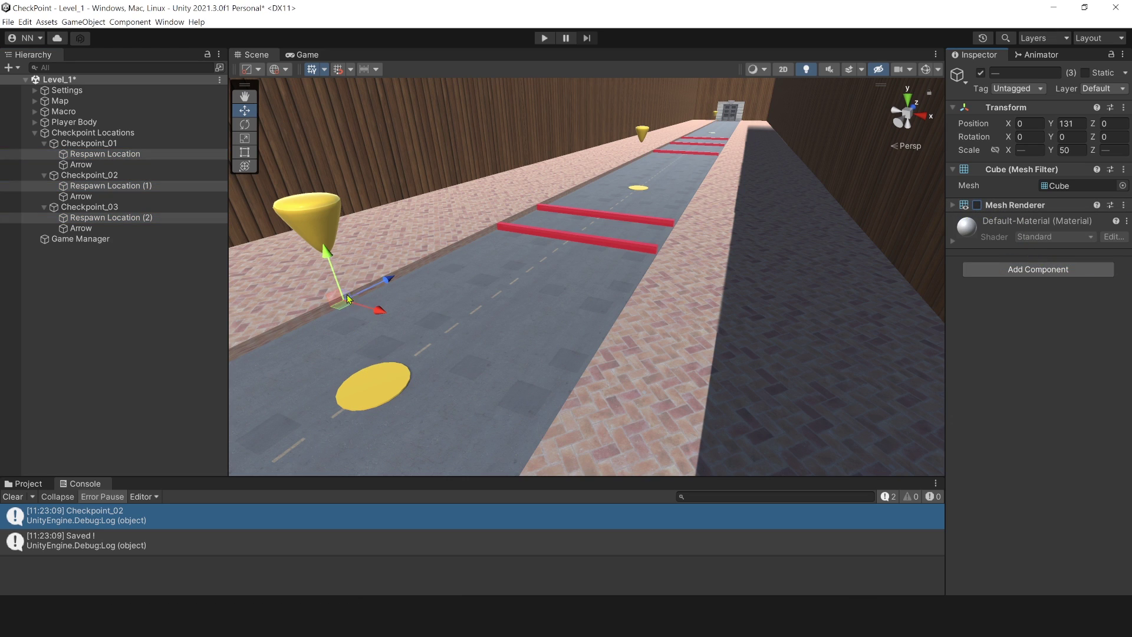
pyautogui.click(121, 288)
pyautogui.click(92, 241)
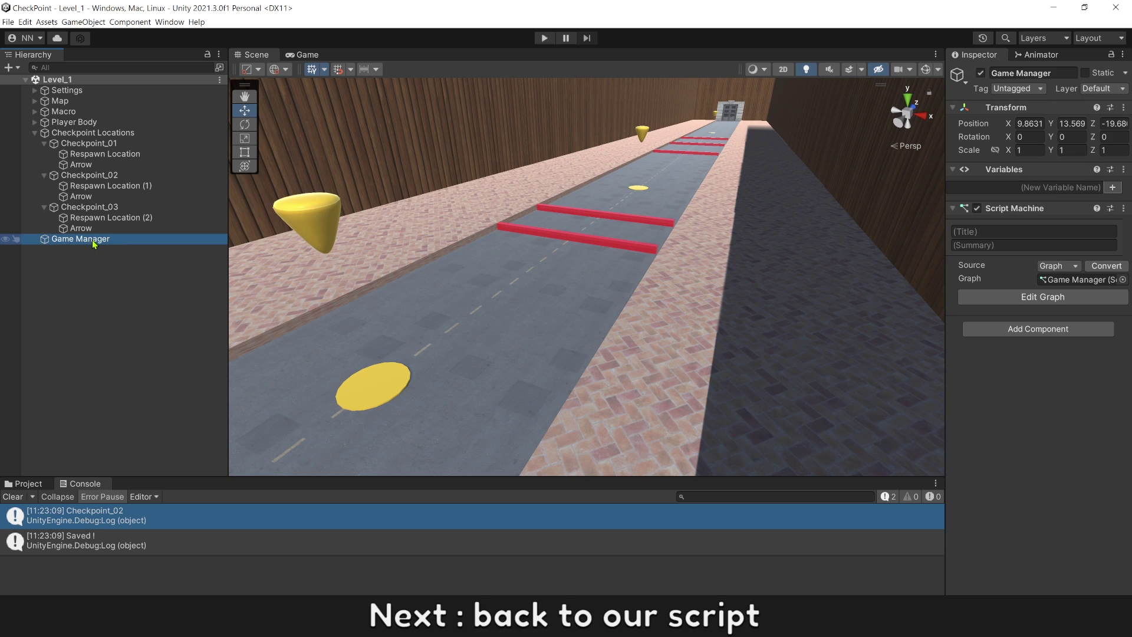
# Reopen the Game Manager graph and add a Transform Get Child node, index 0, from Find's output
pyautogui.click(1017, 296)
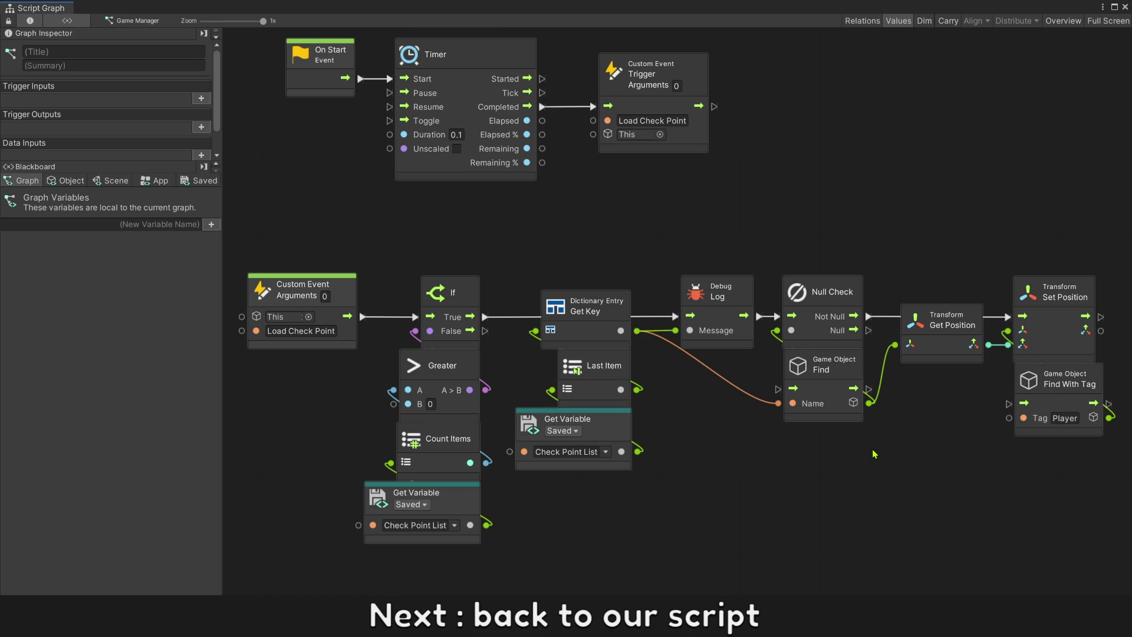
pyautogui.moveTo(871, 407); pyautogui.dragTo(892, 425)
pyautogui.write('ge')
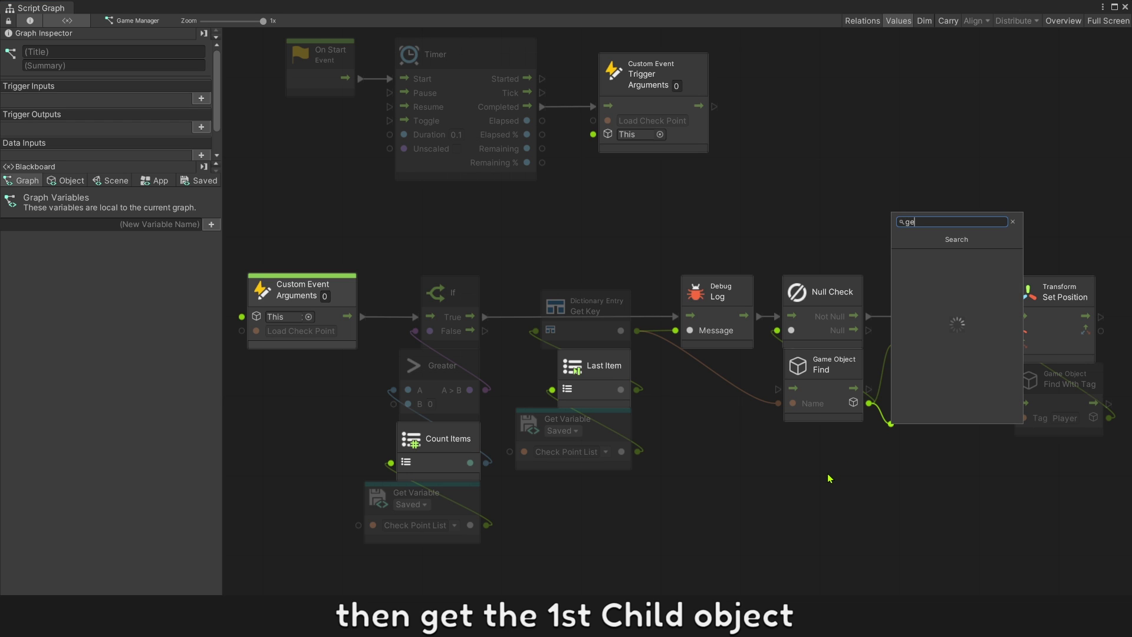
pyautogui.write('t chil')
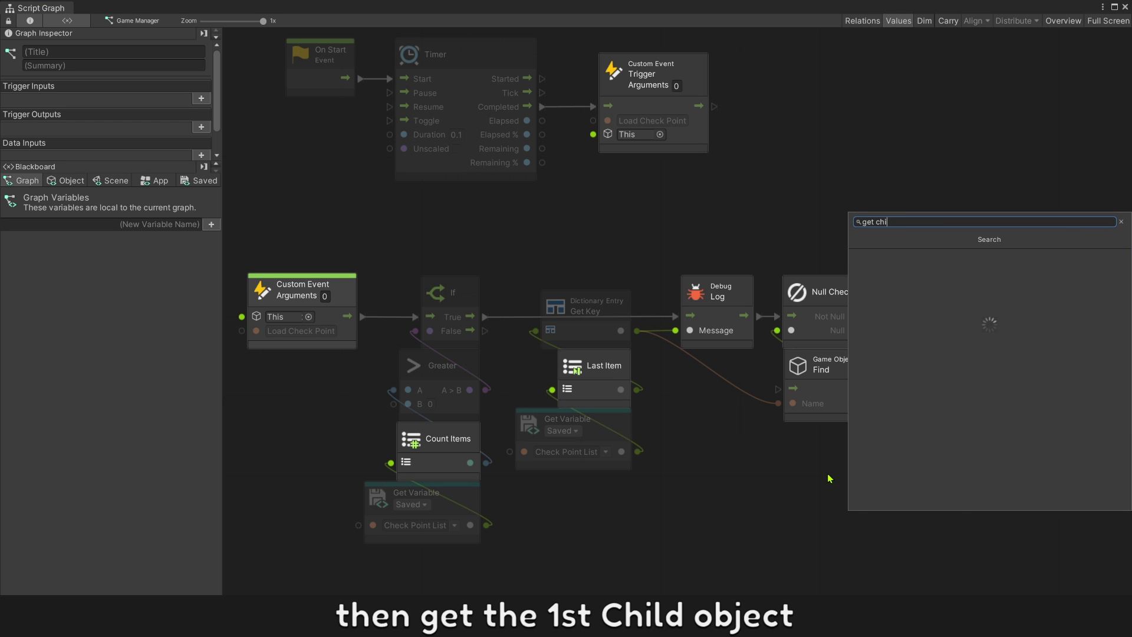
pyautogui.click(925, 256)
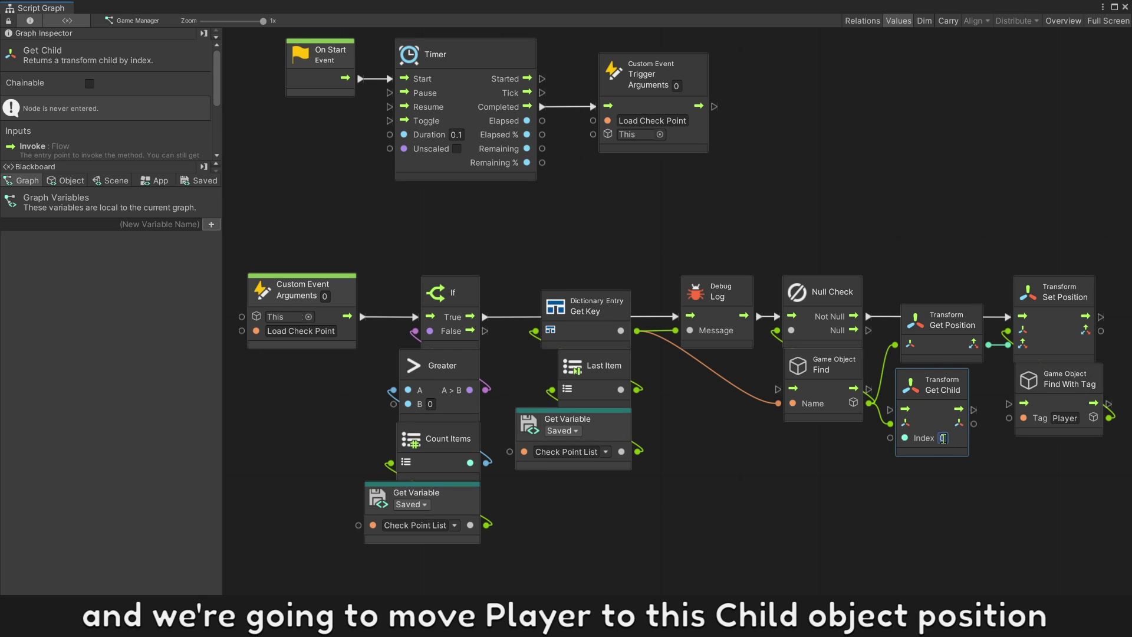
pyautogui.moveTo(924, 396); pyautogui.dragTo(929, 393)
# Close the script graph, play the level, and walk the player with the S and W keys
pyautogui.click(871, 479)
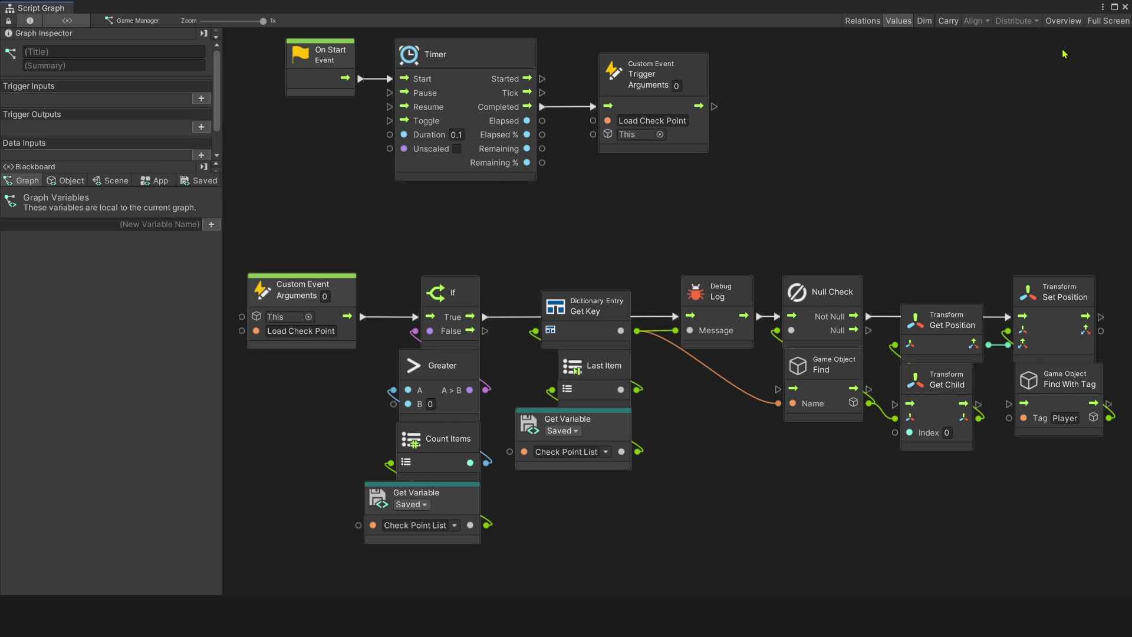
pyautogui.click(1125, 7)
pyautogui.click(544, 38)
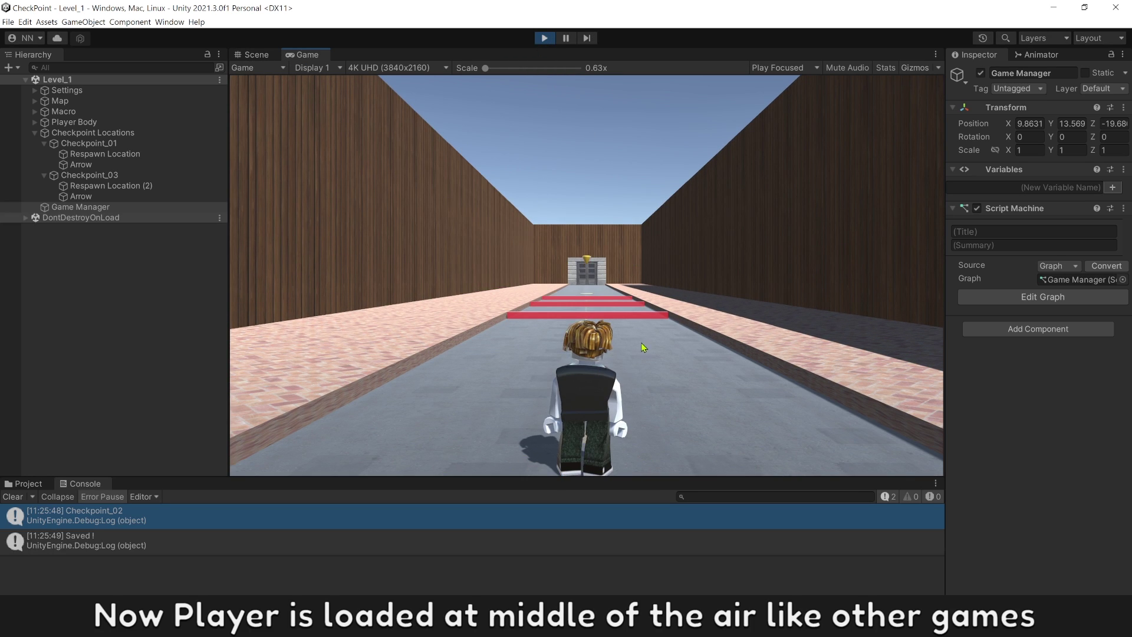
pyautogui.press('s')
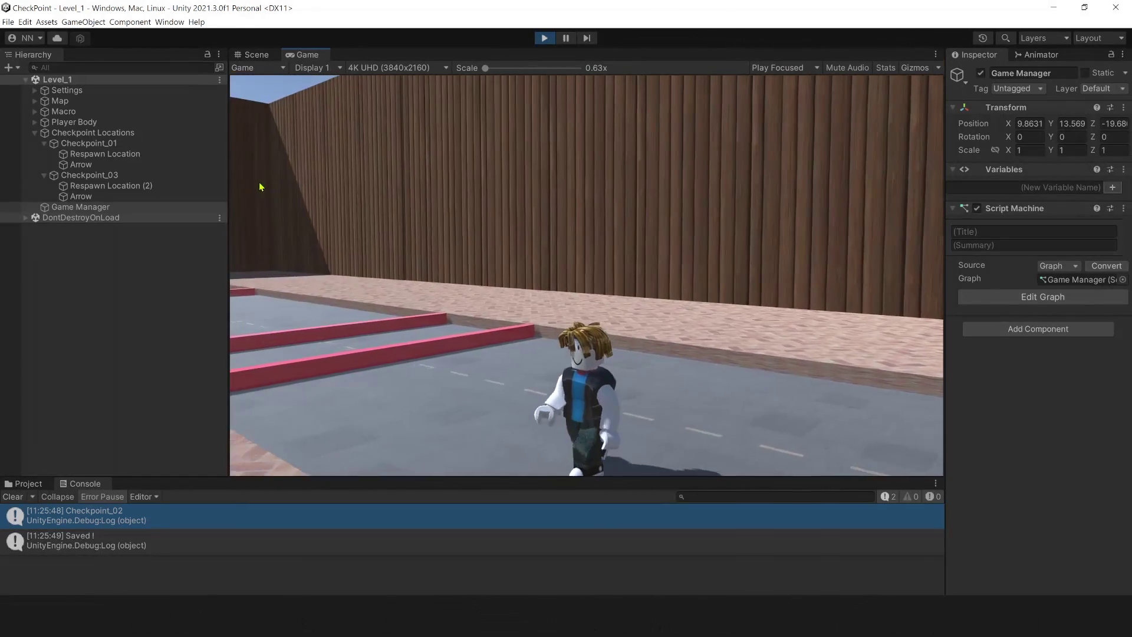
pyautogui.press('w')
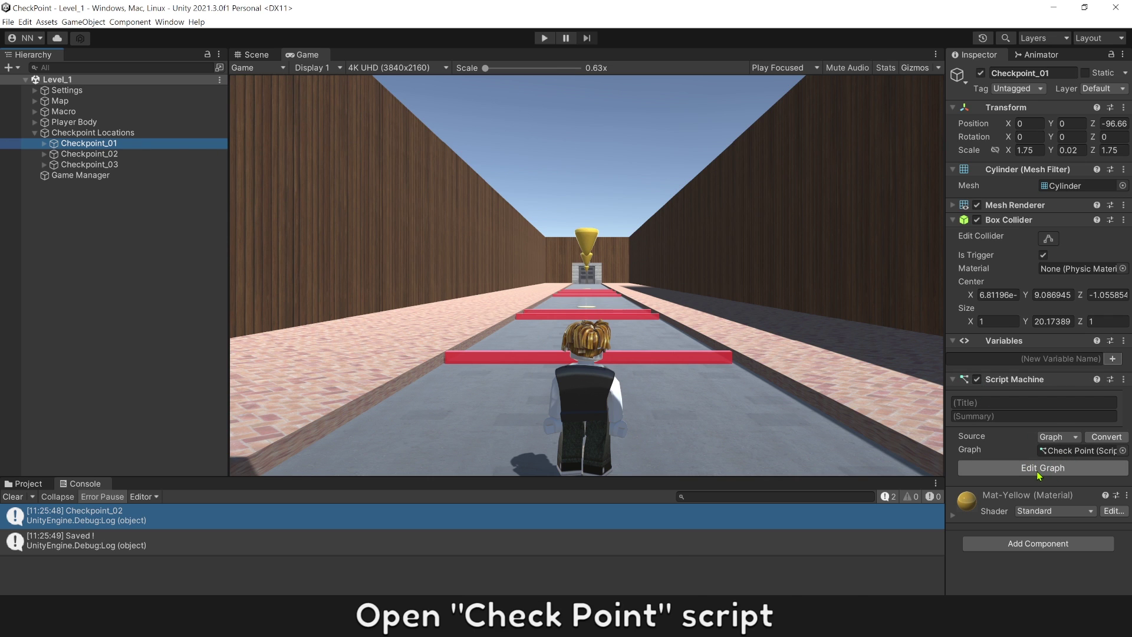
# Open the Checkpoint_01 script graph, add an On Start event node, and show the Saved blackboard
pyautogui.click(1039, 475)
pyautogui.scroll(-5, 514, 483)
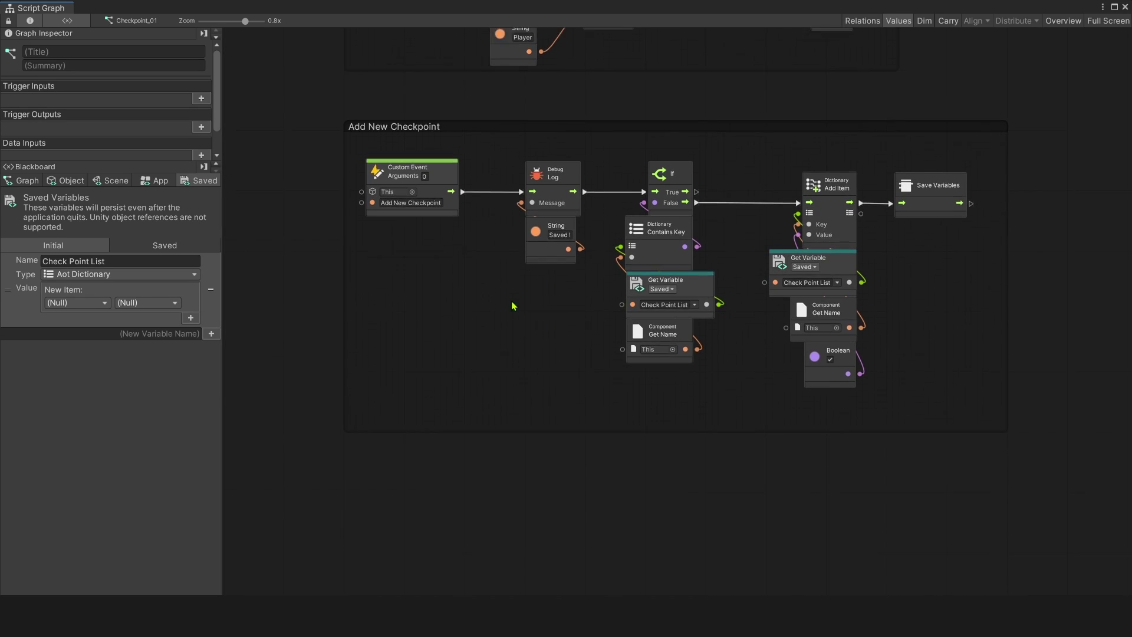
pyautogui.scroll(-5, 521, 413)
pyautogui.scroll(-2, 516, 346)
pyautogui.scroll(-1, 516, 346)
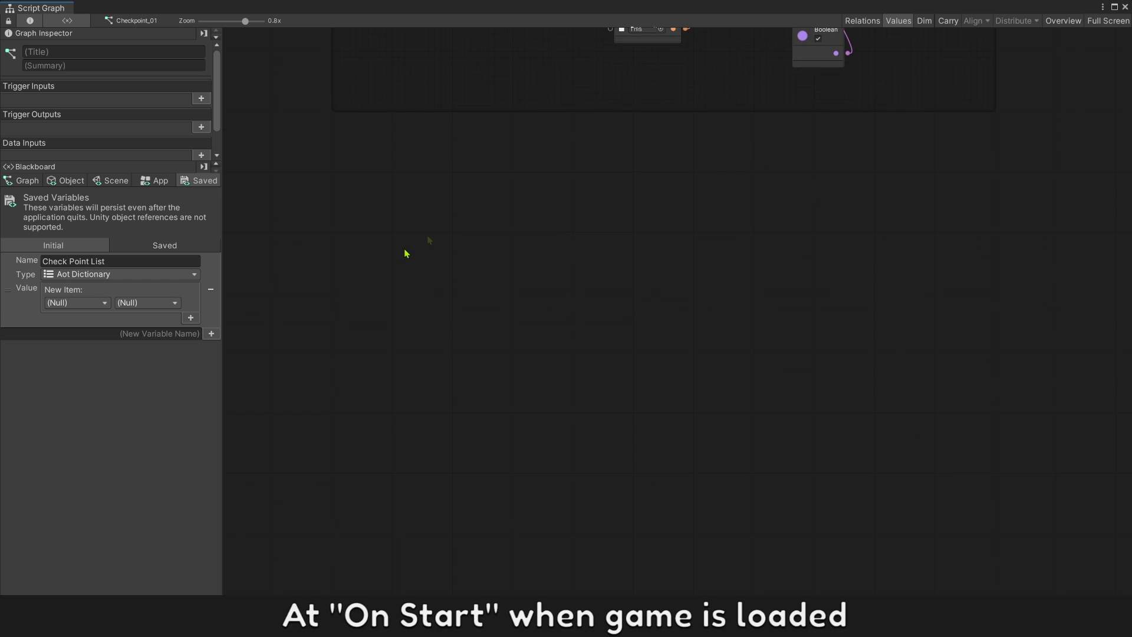
pyautogui.rightClick(407, 253)
pyautogui.write('on')
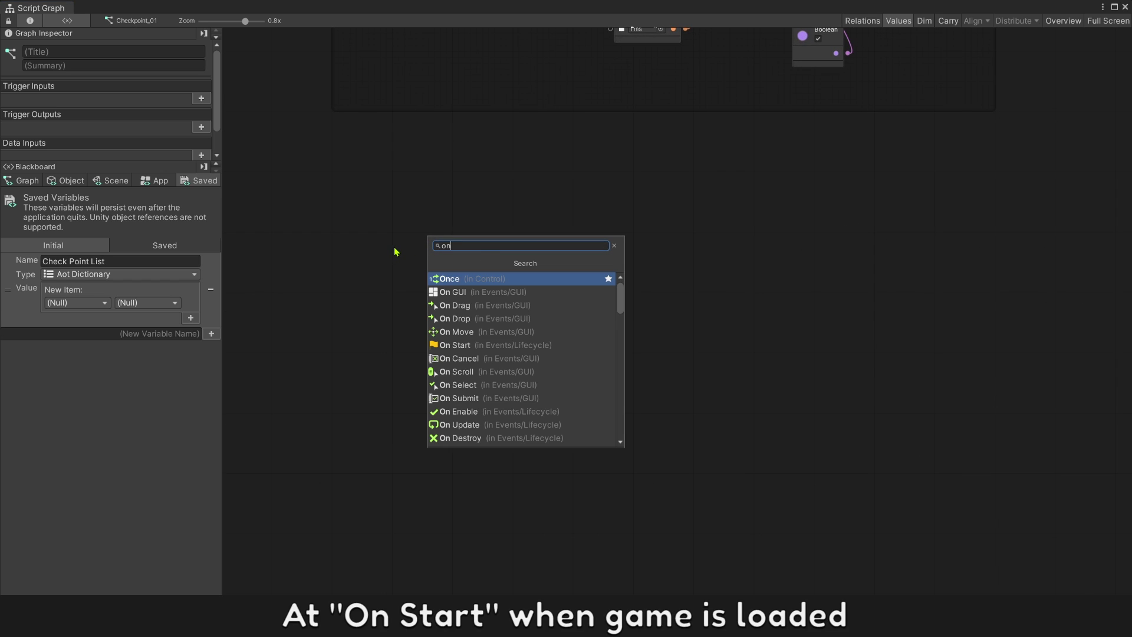
pyautogui.write('s')
pyautogui.click(449, 279)
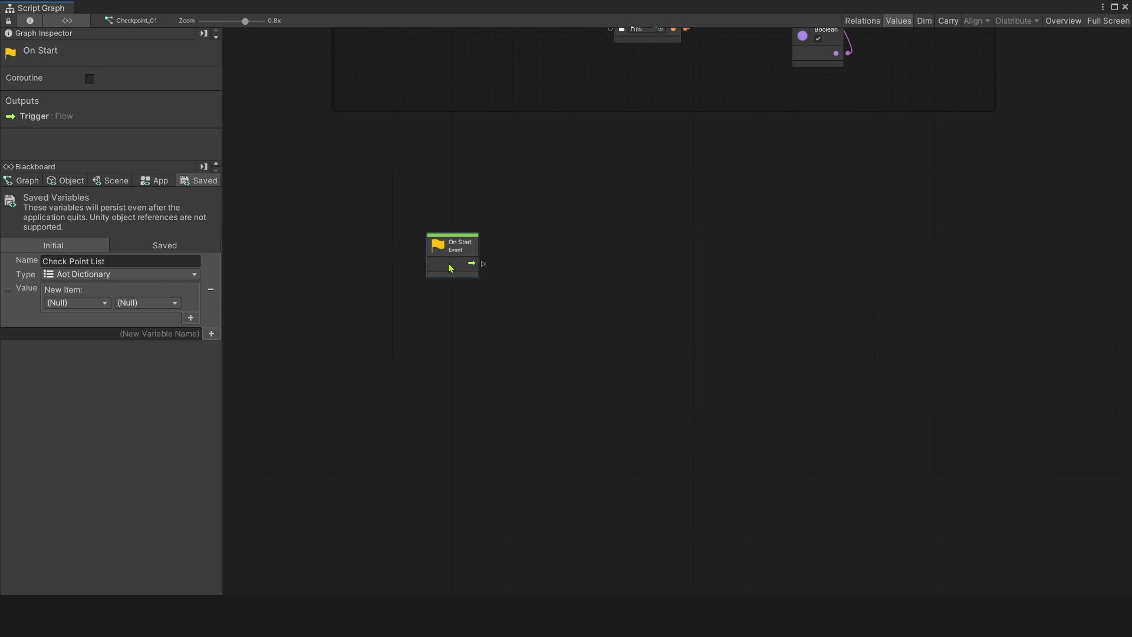
pyautogui.moveTo(451, 270); pyautogui.dragTo(424, 296)
pyautogui.scroll(2, 518, 343)
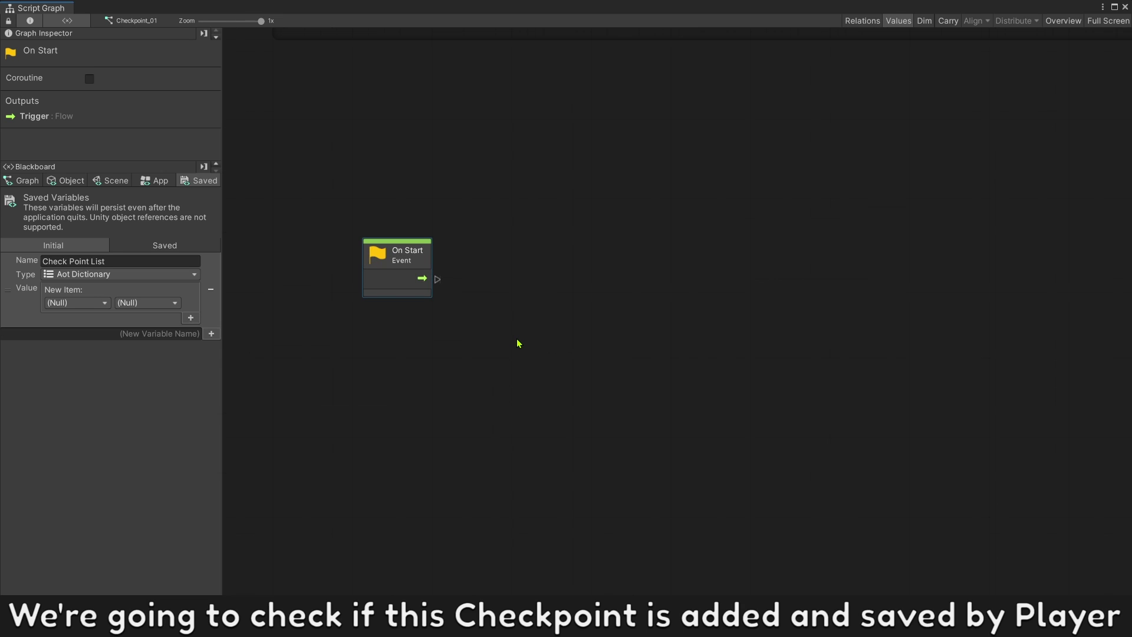
pyautogui.moveTo(517, 351); pyautogui.dragTo(495, 326, button='middle')
pyautogui.click(412, 276)
pyautogui.click(190, 246)
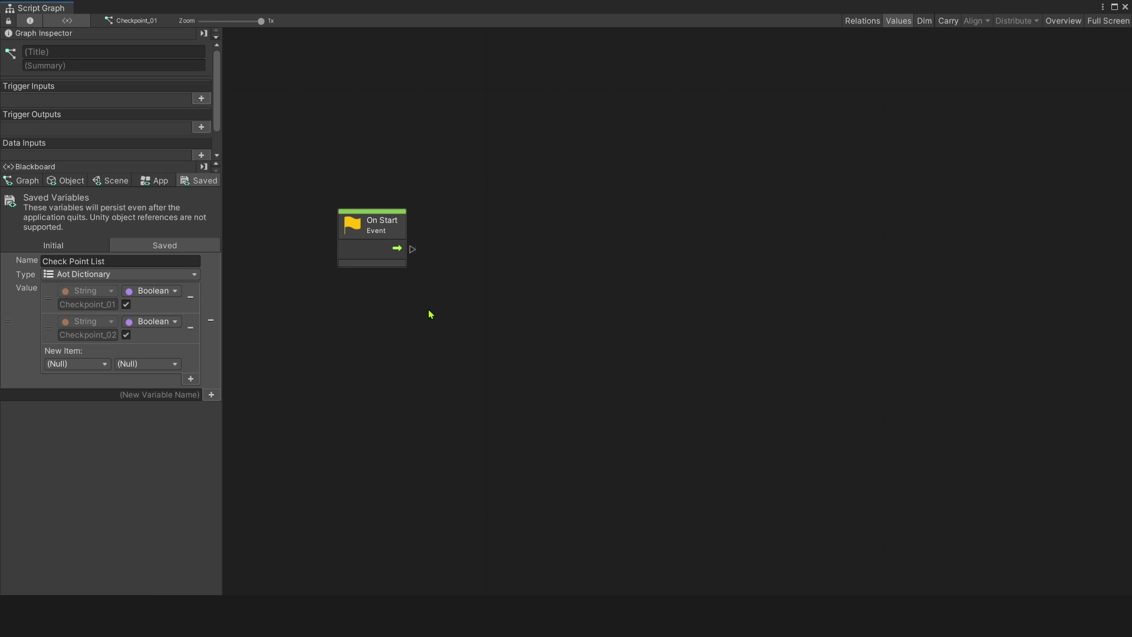
# Add a Dictionary Contains Key node fed by the Check Point List variable
pyautogui.rightClick(462, 291)
pyautogui.click(514, 374)
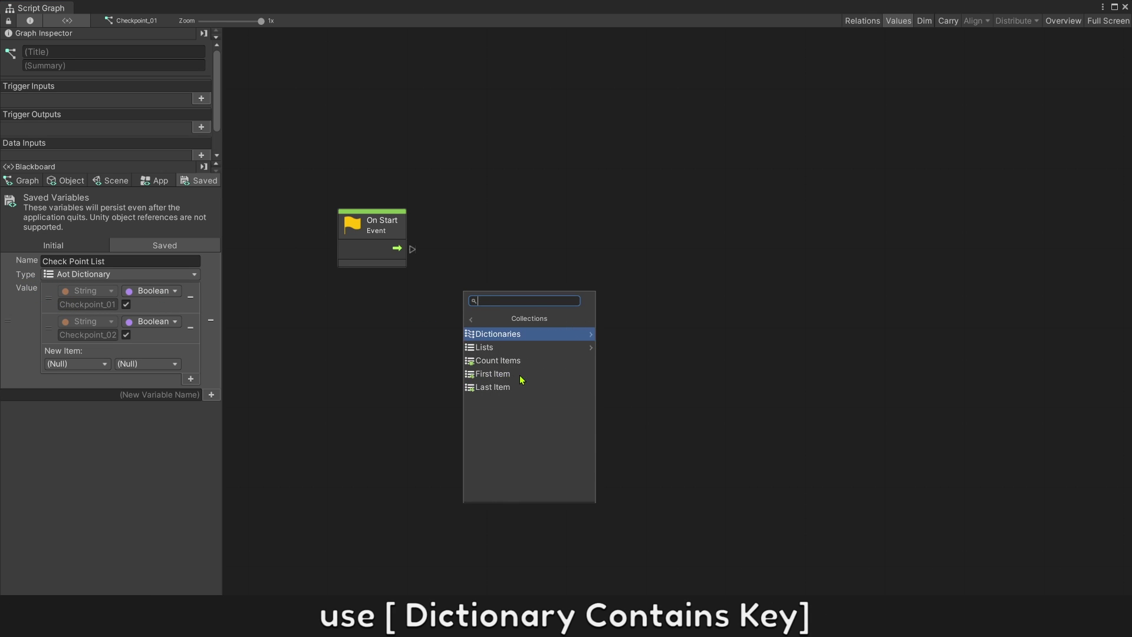
pyautogui.click(515, 335)
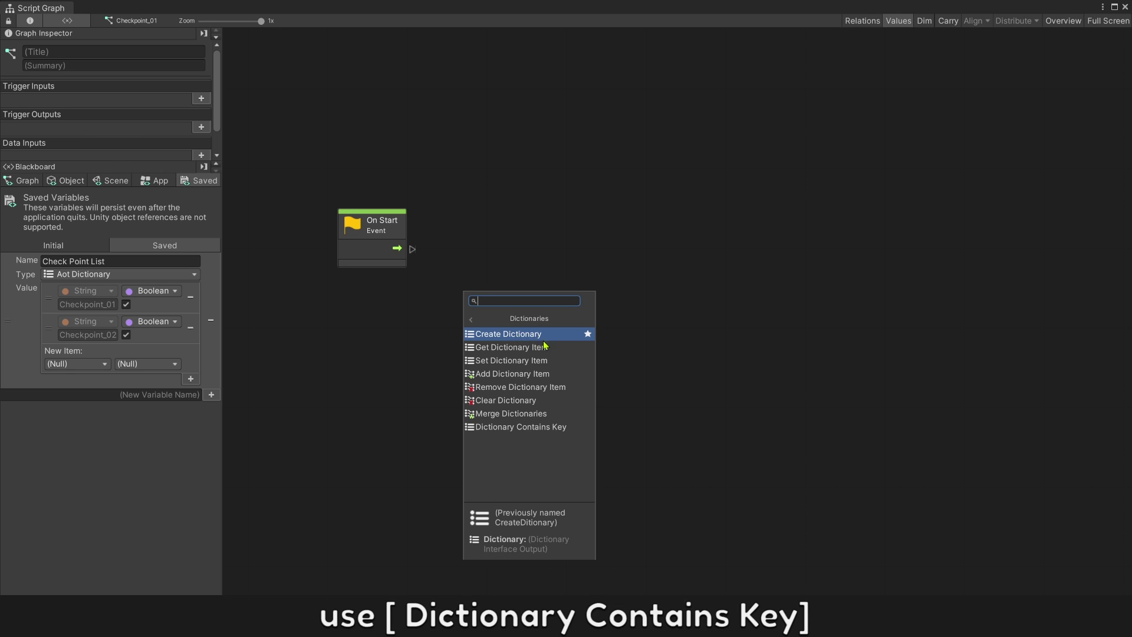
pyautogui.click(515, 430)
pyautogui.moveTo(518, 346); pyautogui.dragTo(575, 279)
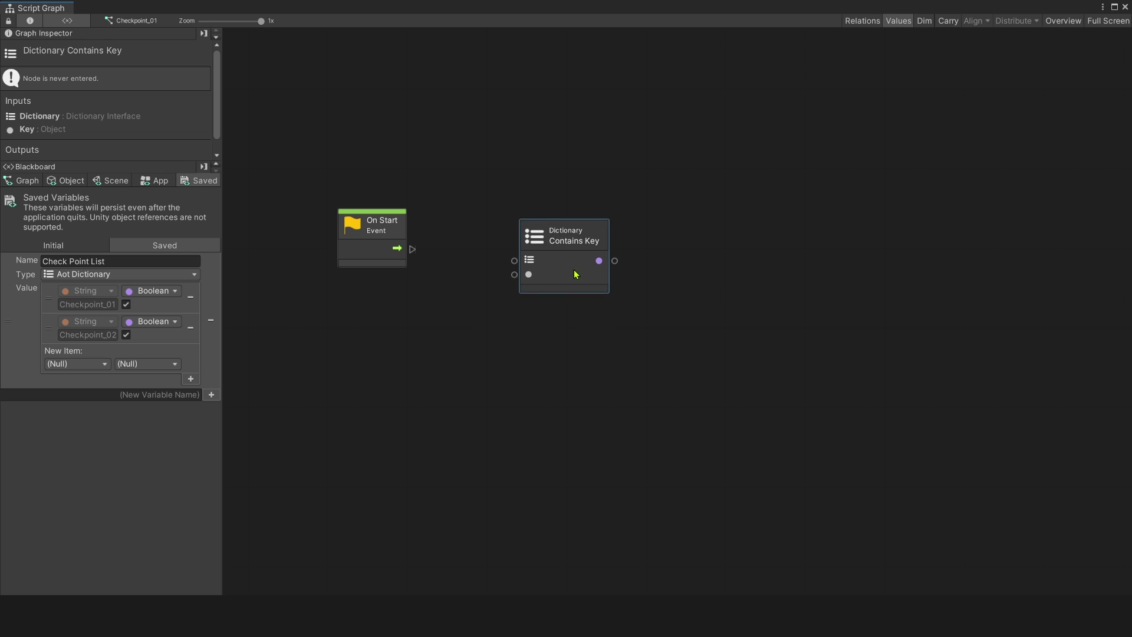
pyautogui.click(518, 316)
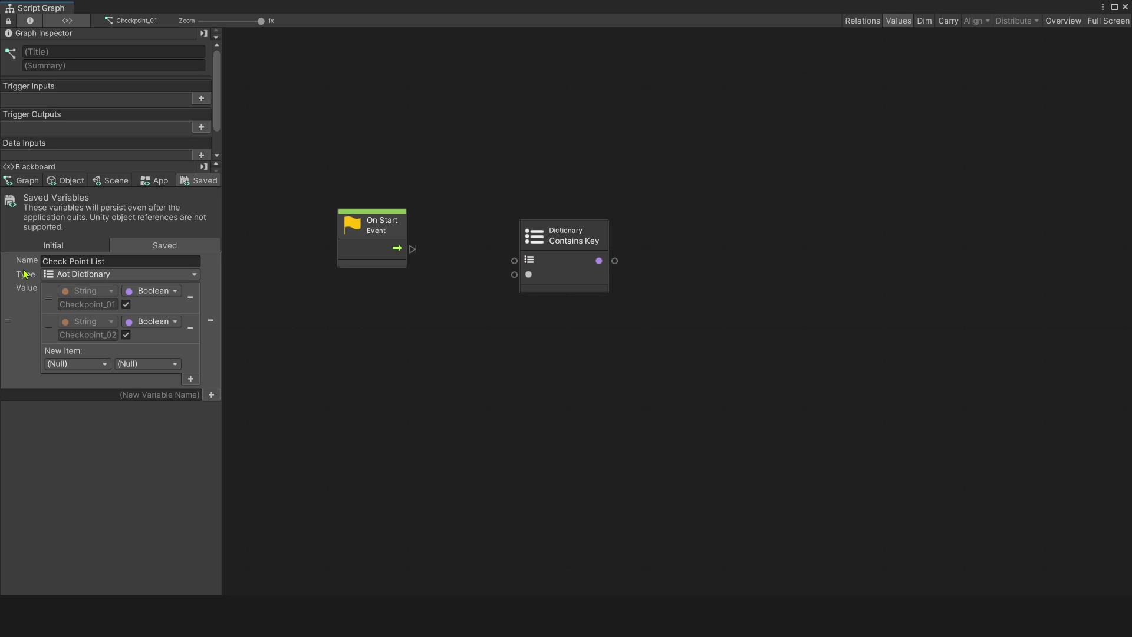
pyautogui.moveTo(25, 275); pyautogui.dragTo(412, 326)
pyautogui.moveTo(534, 367); pyautogui.dragTo(513, 260)
pyautogui.moveTo(502, 339); pyautogui.dragTo(611, 309)
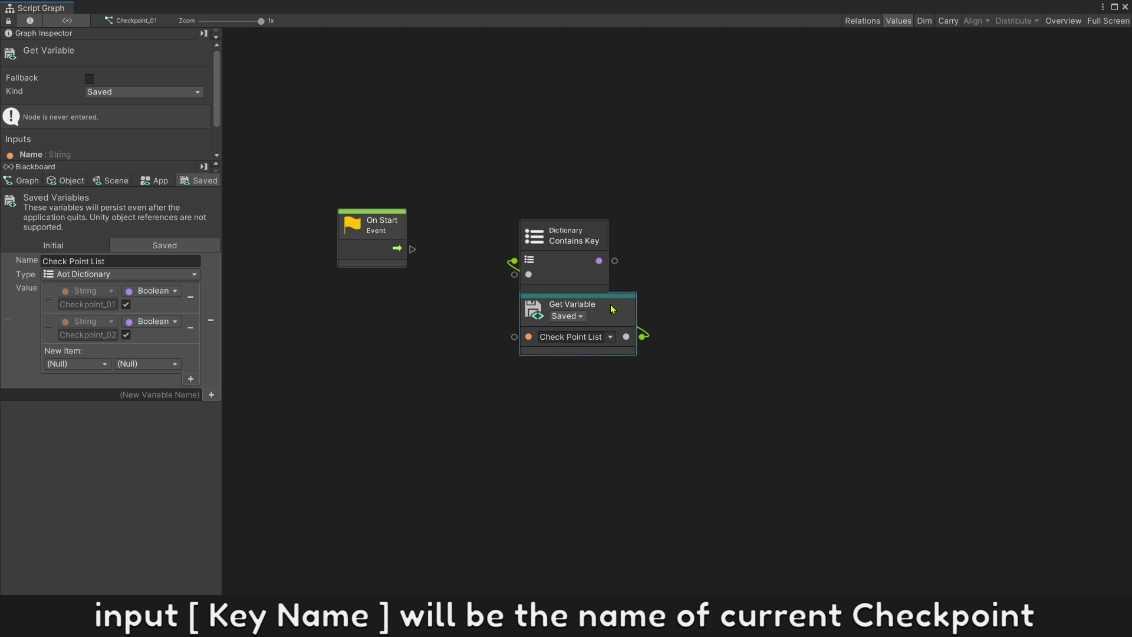
pyautogui.click(493, 346)
# Feed the object's name from Component Get Name into the key input
pyautogui.rightClick(412, 352)
pyautogui.write('get n')
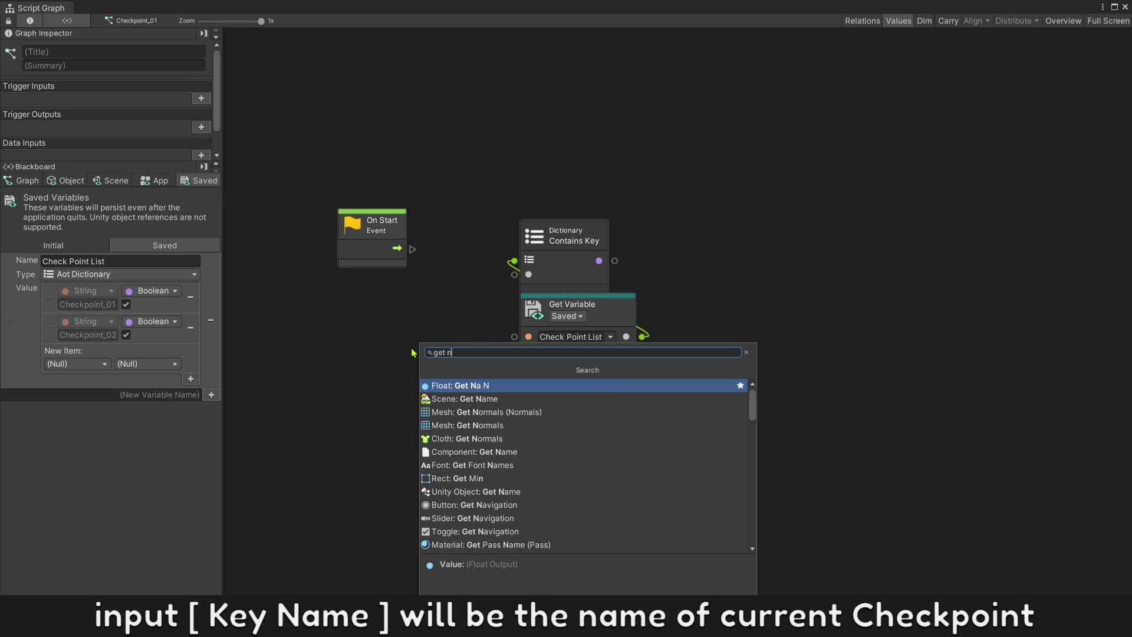
pyautogui.write('am')
pyautogui.click(459, 404)
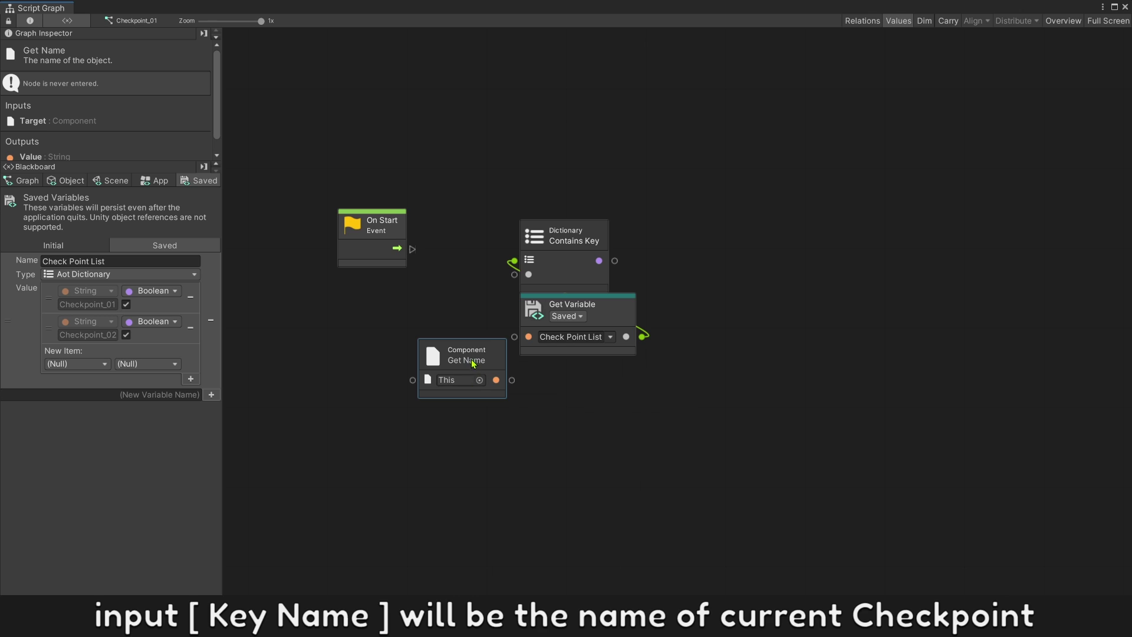
pyautogui.moveTo(447, 364)
pyautogui.mouseDown()
pyautogui.moveTo(424, 375)
pyautogui.moveTo(515, 275)
pyautogui.moveTo(568, 371)
pyautogui.mouseUp()
pyautogui.click(583, 453)
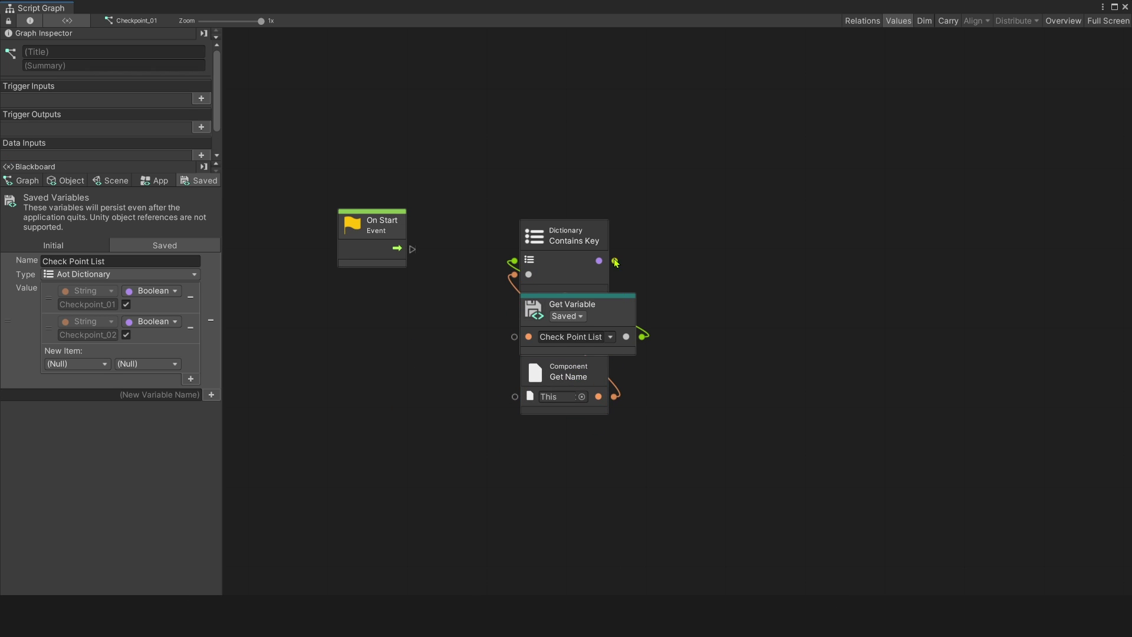
# Add an If node driven by the Contains Key result and triggered by On Start
pyautogui.moveTo(616, 262); pyautogui.dragTo(645, 215)
pyautogui.moveTo(585, 187)
pyautogui.mouseDown()
pyautogui.moveTo(575, 203)
pyautogui.moveTo(544, 205)
pyautogui.mouseUp()
pyautogui.moveTo(412, 248)
pyautogui.mouseDown()
pyautogui.moveTo(511, 202)
pyautogui.moveTo(514, 187)
pyautogui.mouseUp()
pyautogui.moveTo(733, 423)
pyautogui.mouseDown()
pyautogui.moveTo(558, 197)
pyautogui.moveTo(534, 259)
pyautogui.mouseUp()
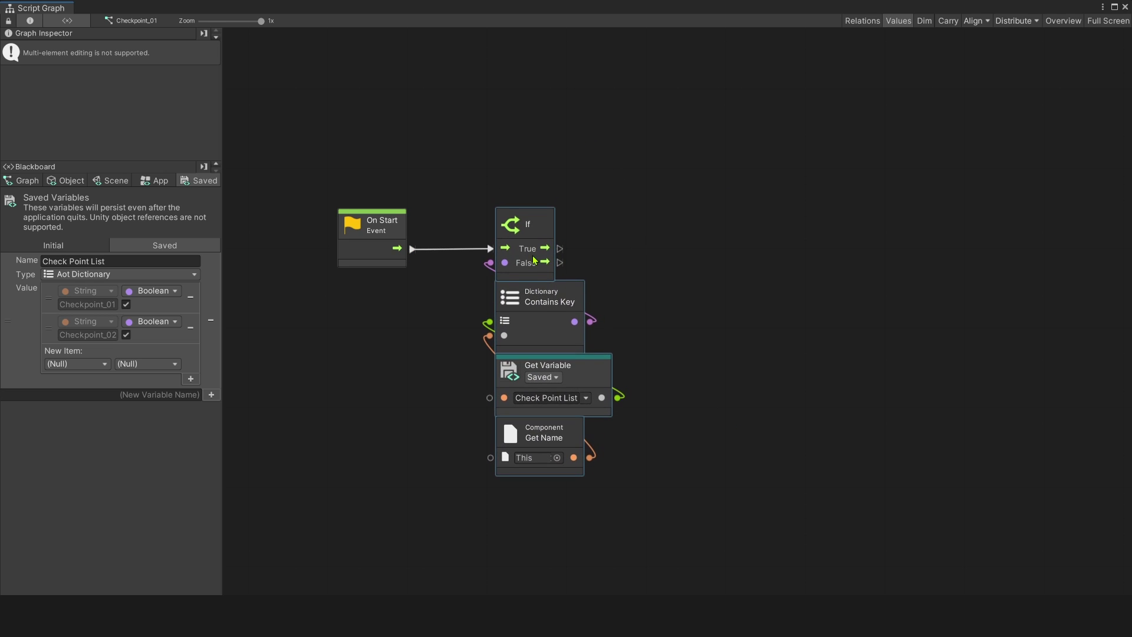
# Add a Component Destroy node on the If's True branch, destroying This after 1 second
pyautogui.click(701, 286)
pyautogui.rightClick(701, 286)
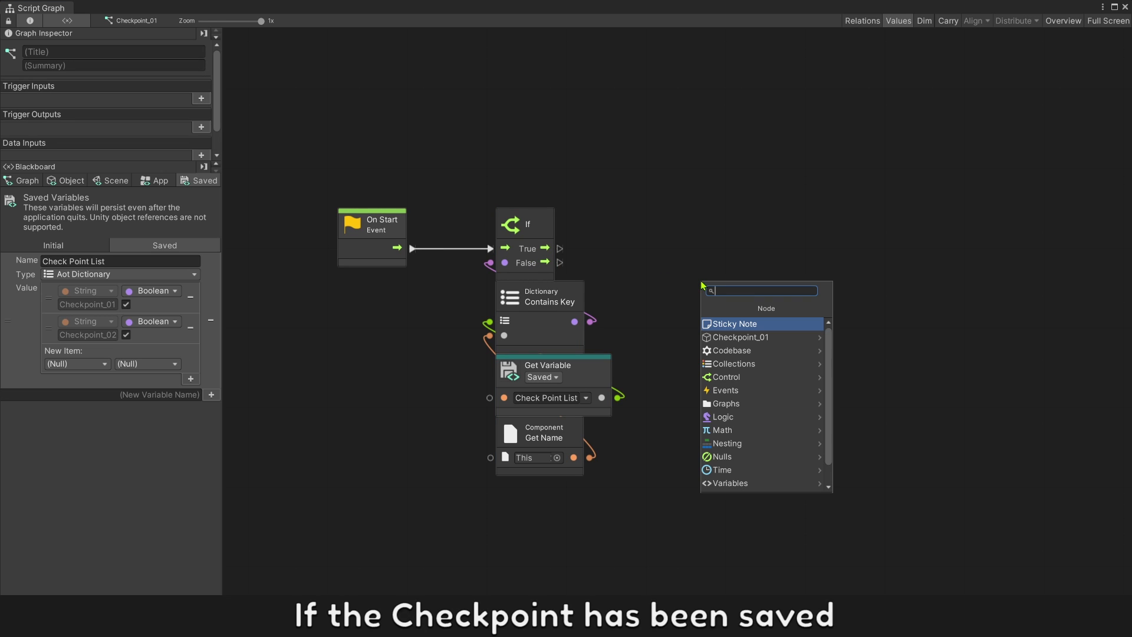
pyautogui.write('destroy')
pyautogui.press('Down')
pyautogui.press('Down')
pyautogui.press('Down')
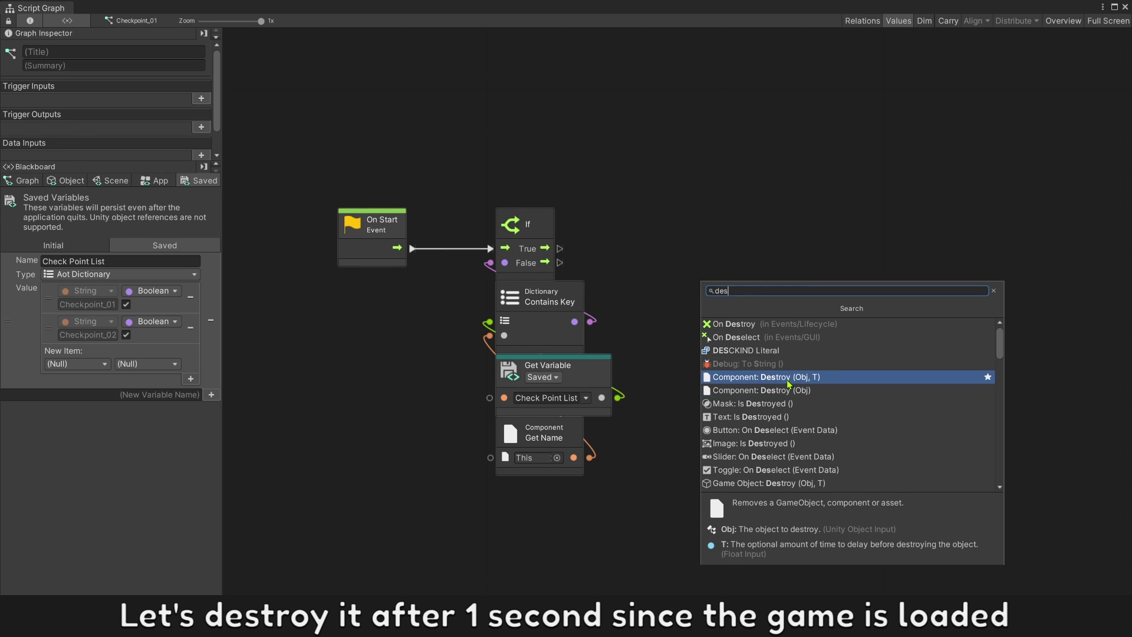
pyautogui.press('Return')
pyautogui.moveTo(738, 329); pyautogui.dragTo(714, 260)
pyautogui.moveTo(559, 249)
pyautogui.mouseDown()
pyautogui.moveTo(672, 249)
pyautogui.moveTo(693, 378)
pyautogui.moveTo(714, 322)
pyautogui.mouseUp()
pyautogui.write('this')
pyautogui.click(717, 411)
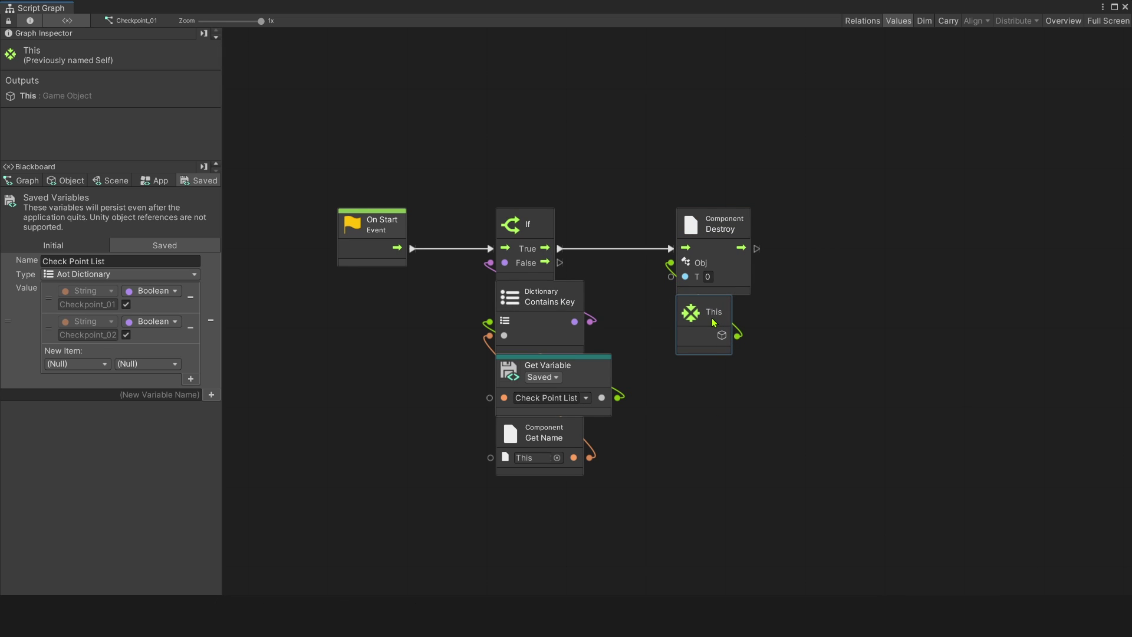
pyautogui.click(681, 439)
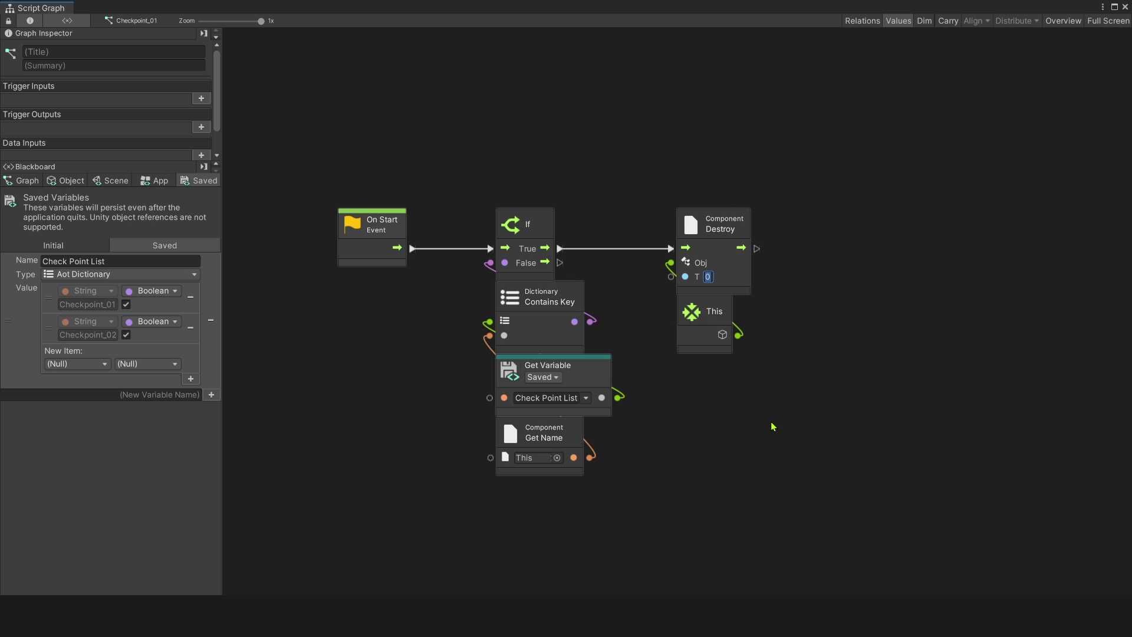
pyautogui.click(708, 276)
pyautogui.write('1')
pyautogui.click(718, 347)
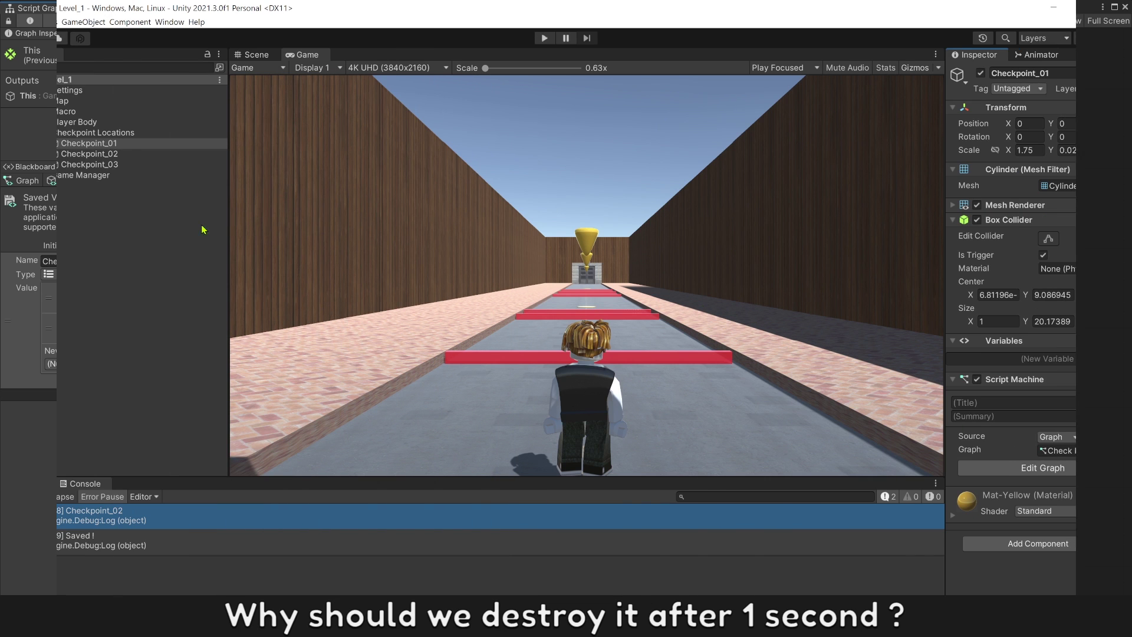
# Open Game Manager's script graph, frame it, and edit the Timer Duration field
pyautogui.click(111, 176)
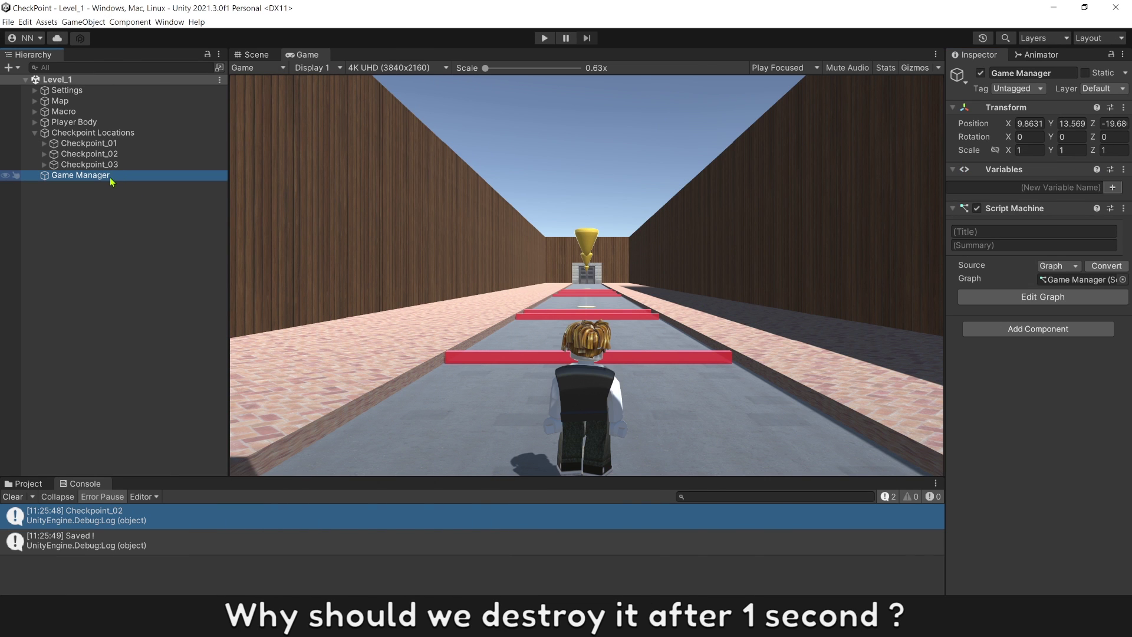
pyautogui.click(987, 296)
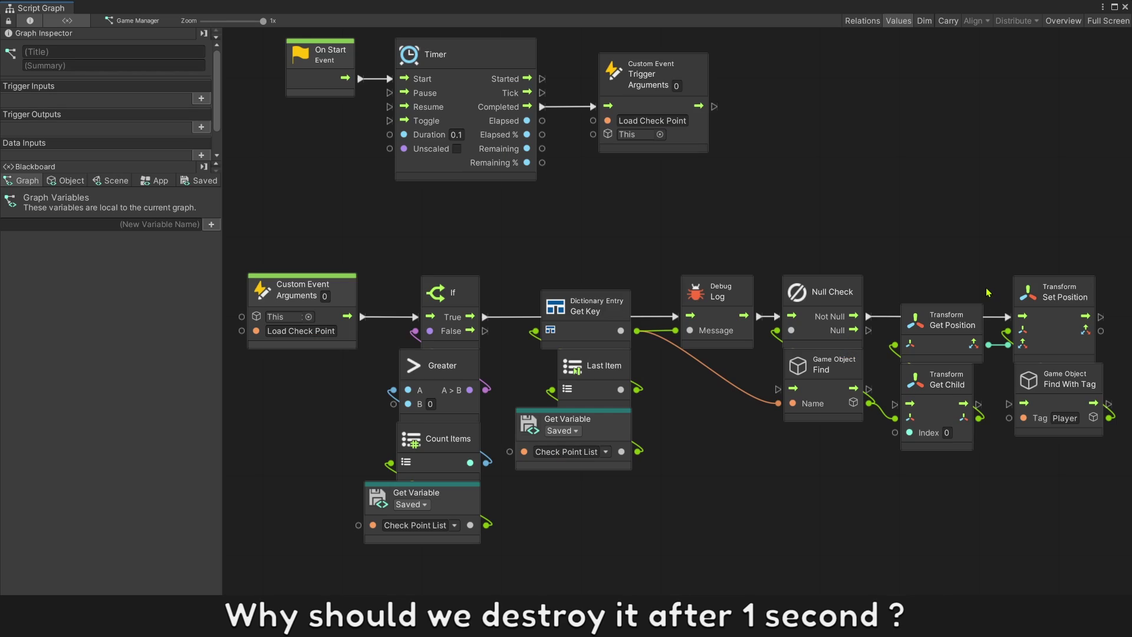
pyautogui.click(1058, 21)
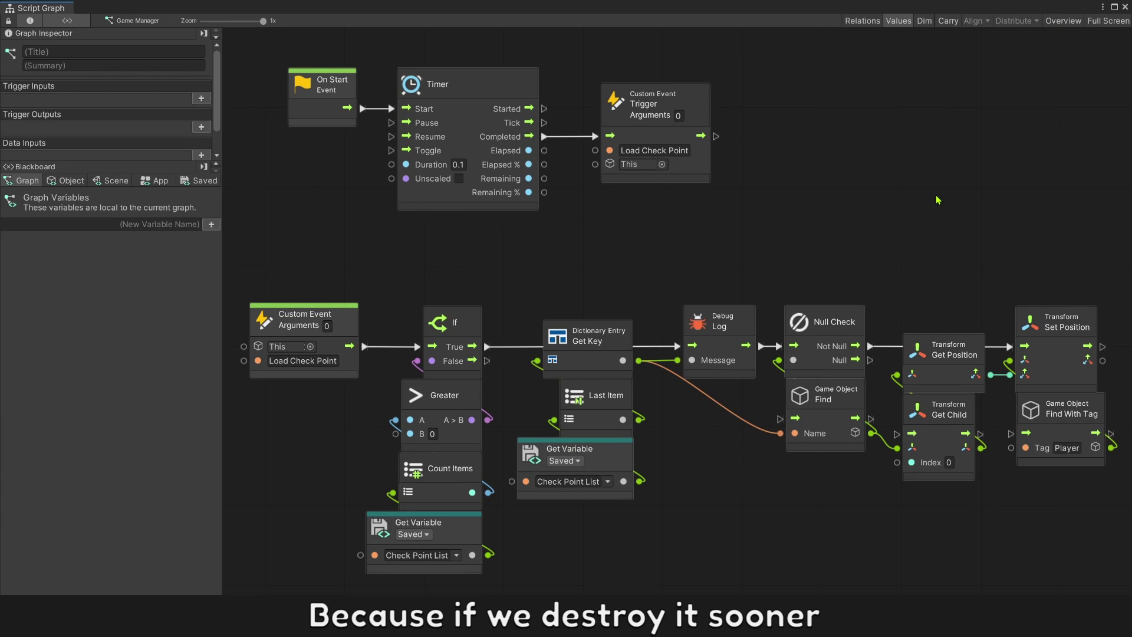
pyautogui.click(459, 165)
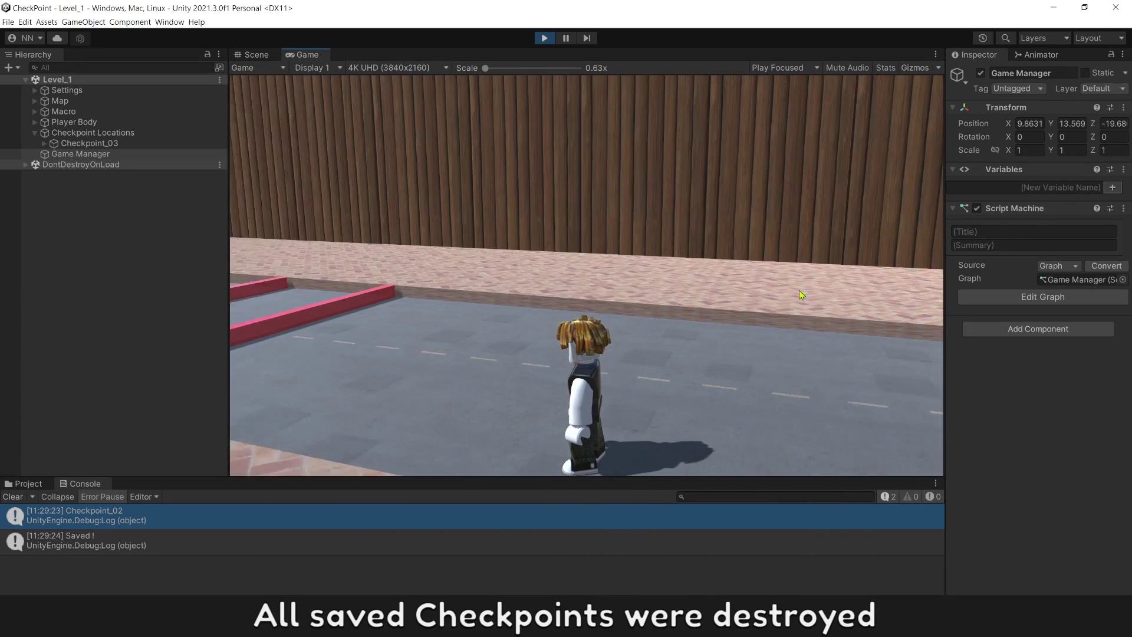
# Play-test by running forward and jumping the red bars to the yellow checkpoint
pyautogui.press('w')
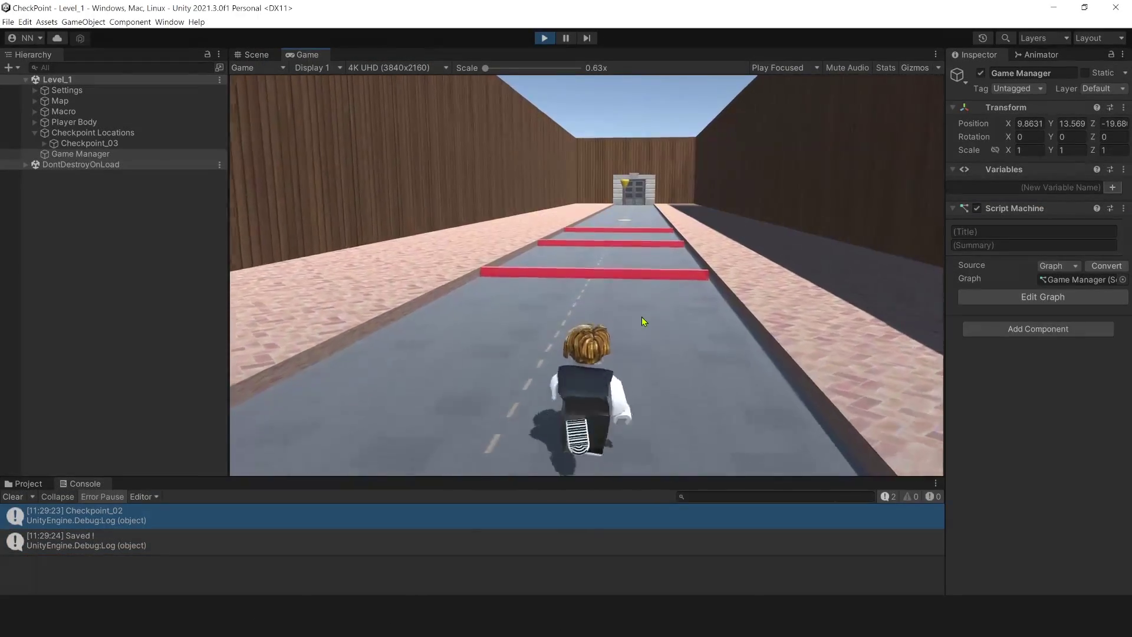
pyautogui.press('space')
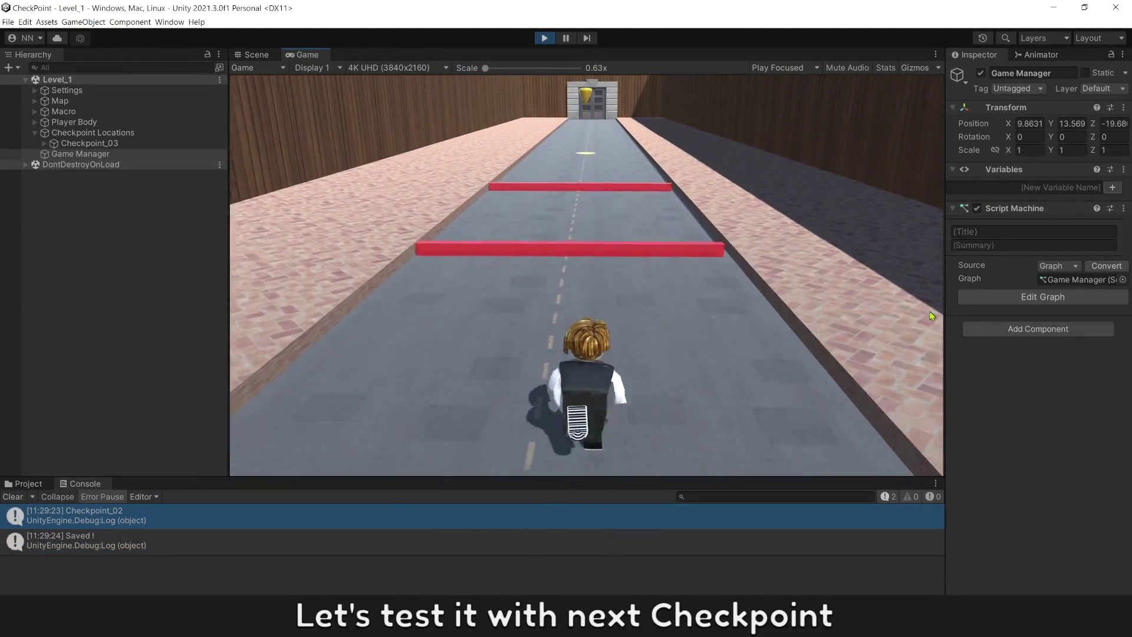
pyautogui.press('space')
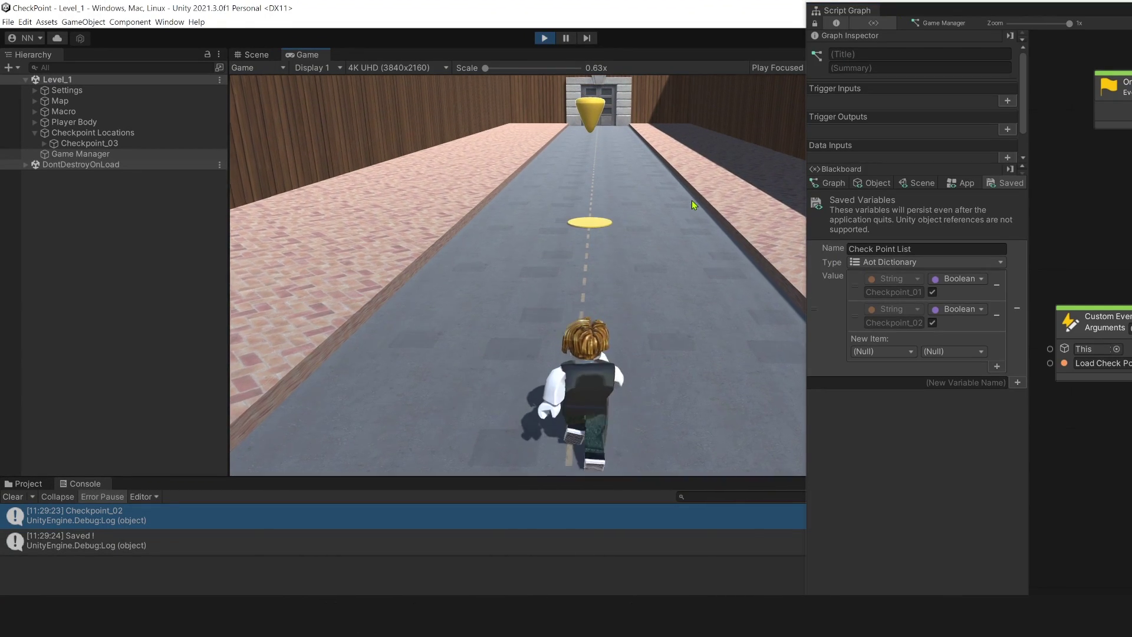
pyautogui.press('w')
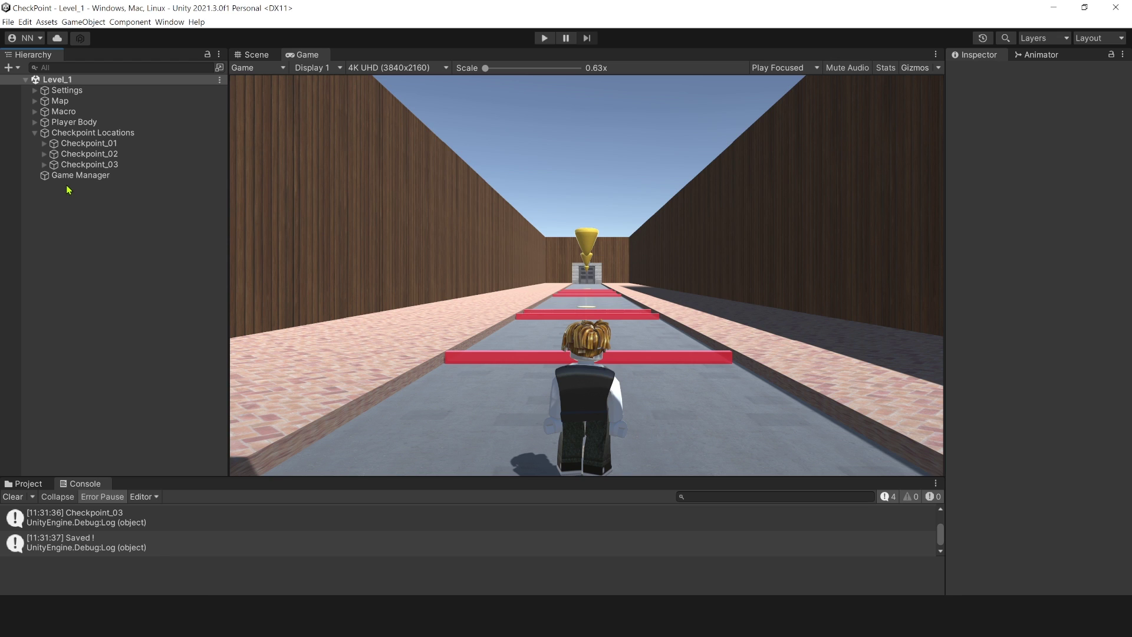
# Create a UI Image named Black BG and rename its Canvas to Canvas UI
pyautogui.rightClick(71, 215)
pyautogui.moveTo(142, 404)
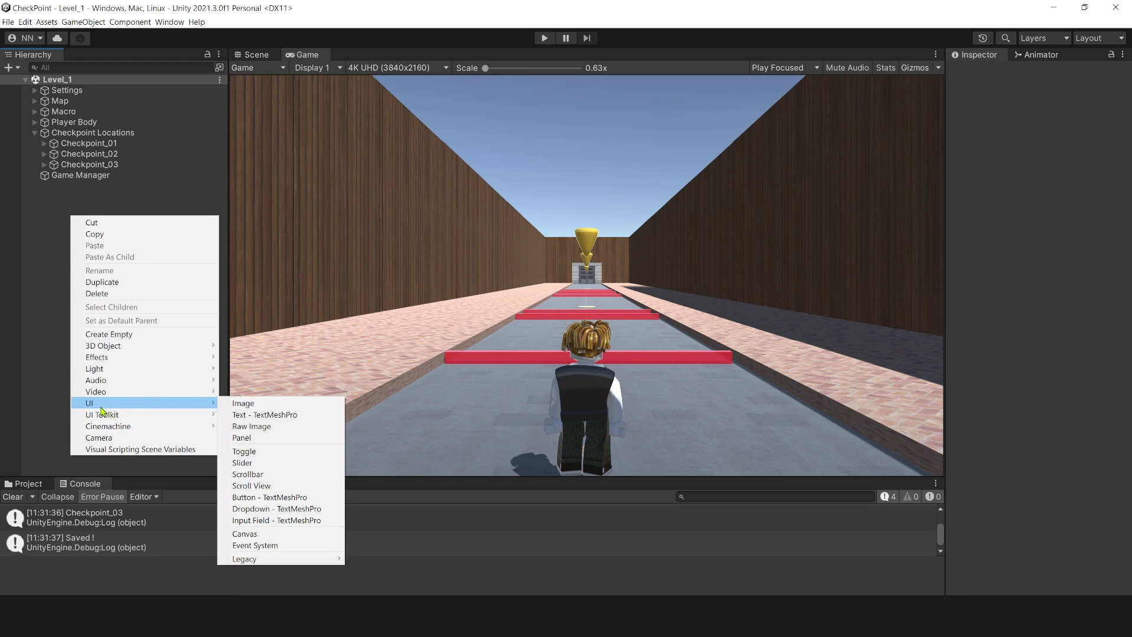
pyautogui.click(241, 405)
pyautogui.write('Black BG')
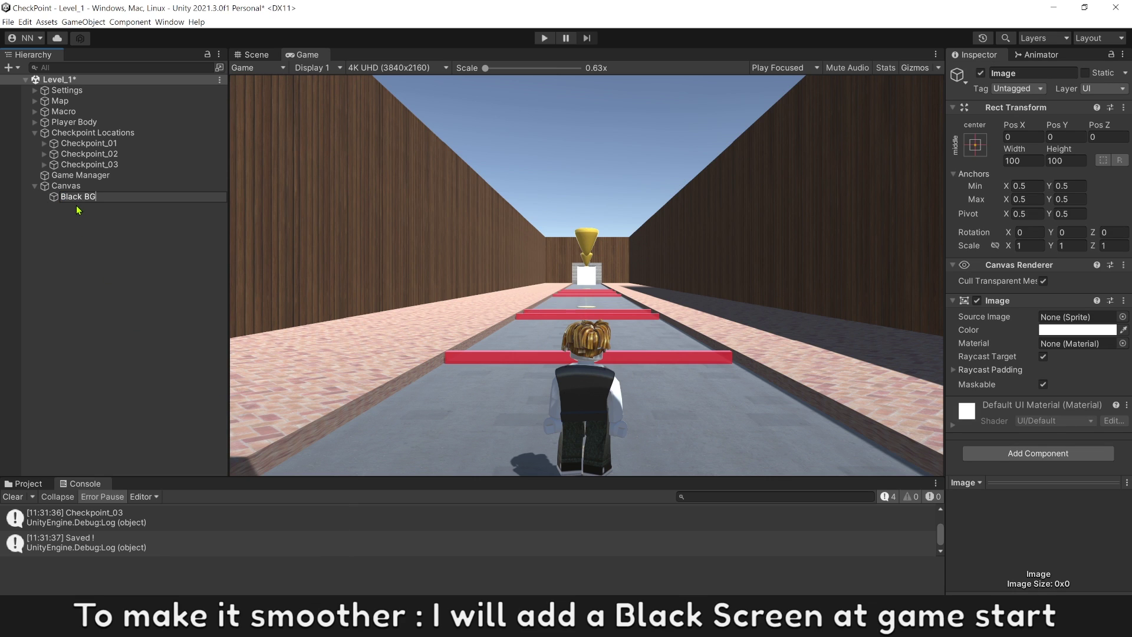
pyautogui.click(81, 245)
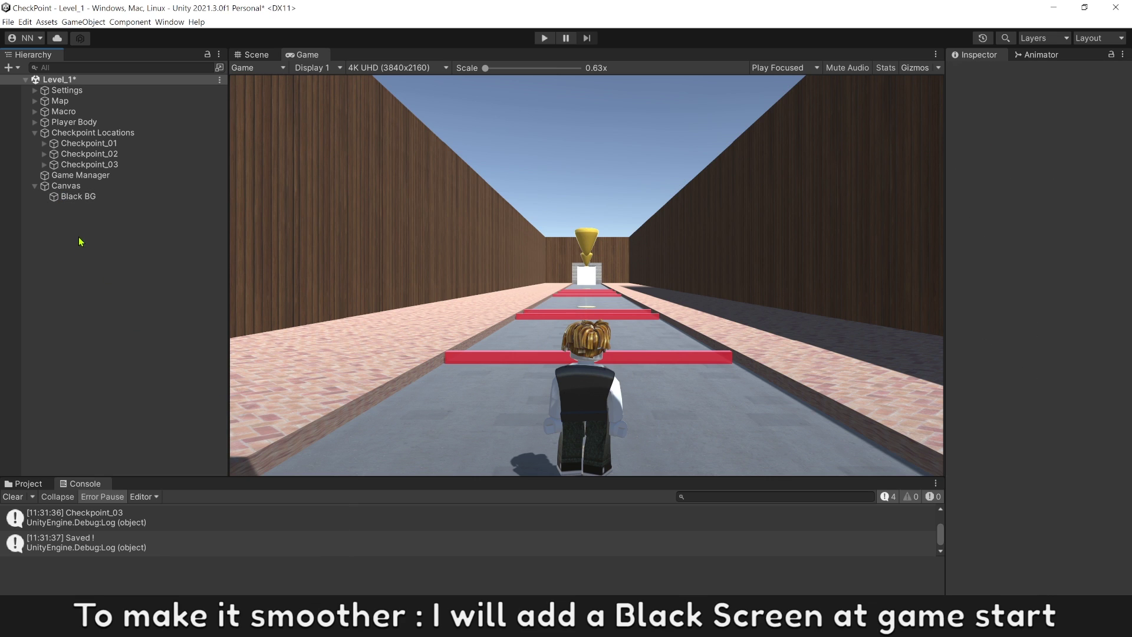
pyautogui.click(72, 187)
pyautogui.click(80, 186)
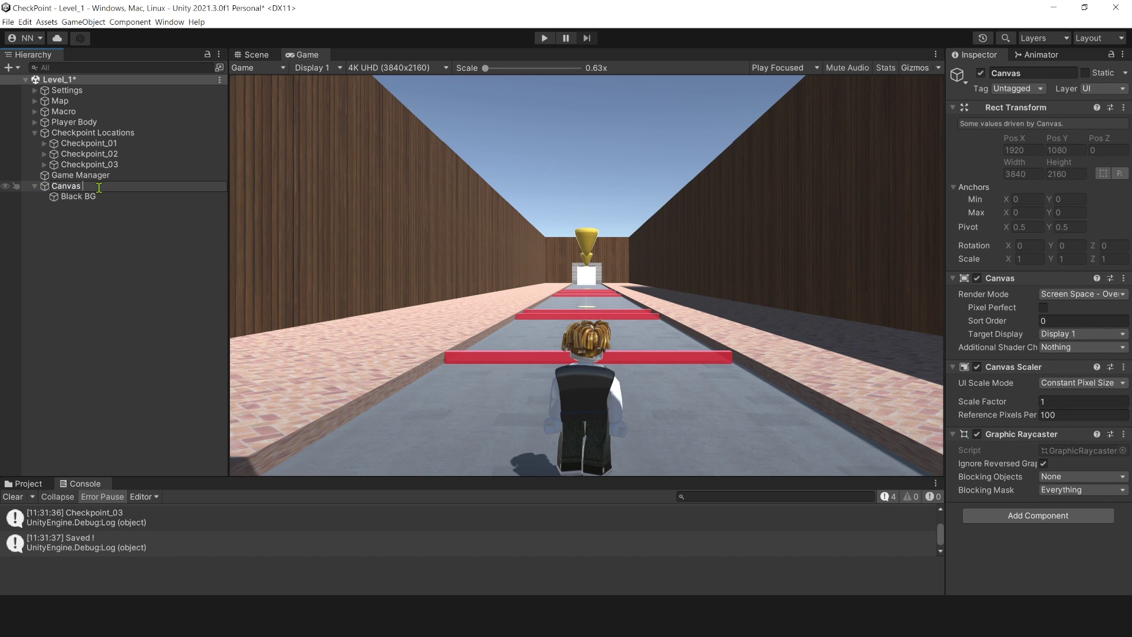
pyautogui.write('UI')
pyautogui.press('Return')
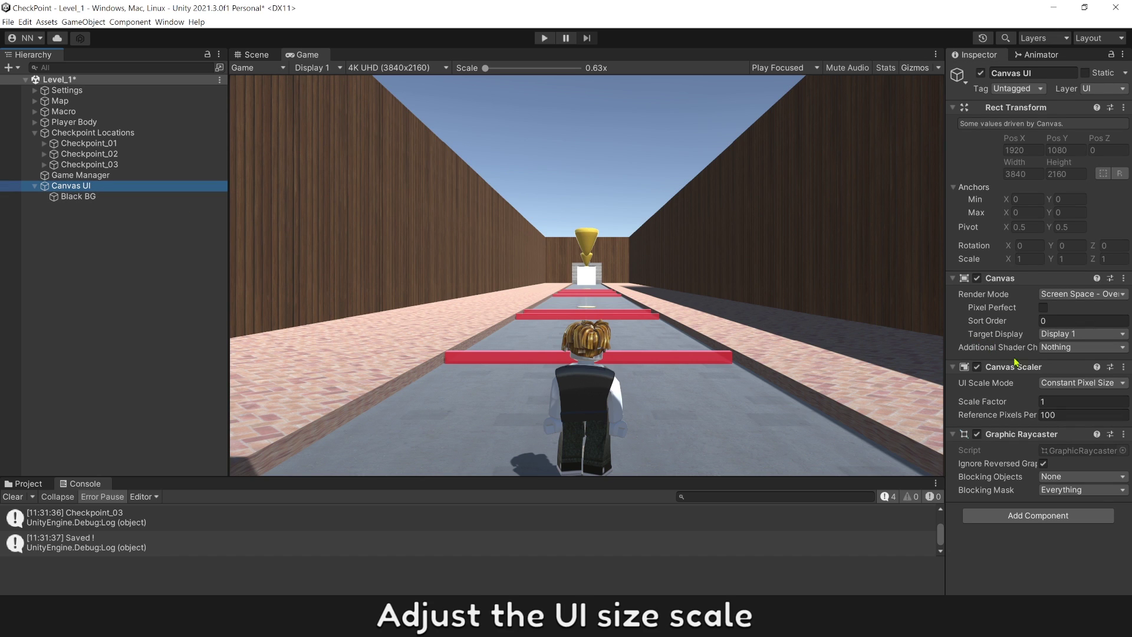
# Set the Canvas Scaler to Scale With Screen Size at 1920×1080 reference resolution
pyautogui.click(1073, 382)
pyautogui.click(1053, 408)
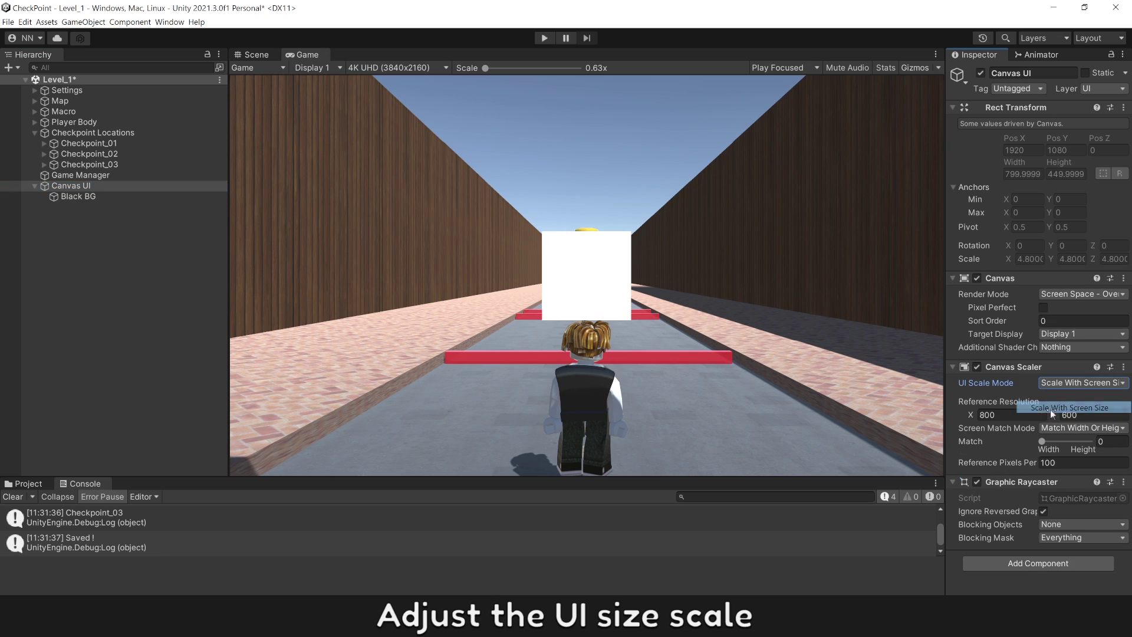
pyautogui.click(1012, 415)
pyautogui.write('1920')
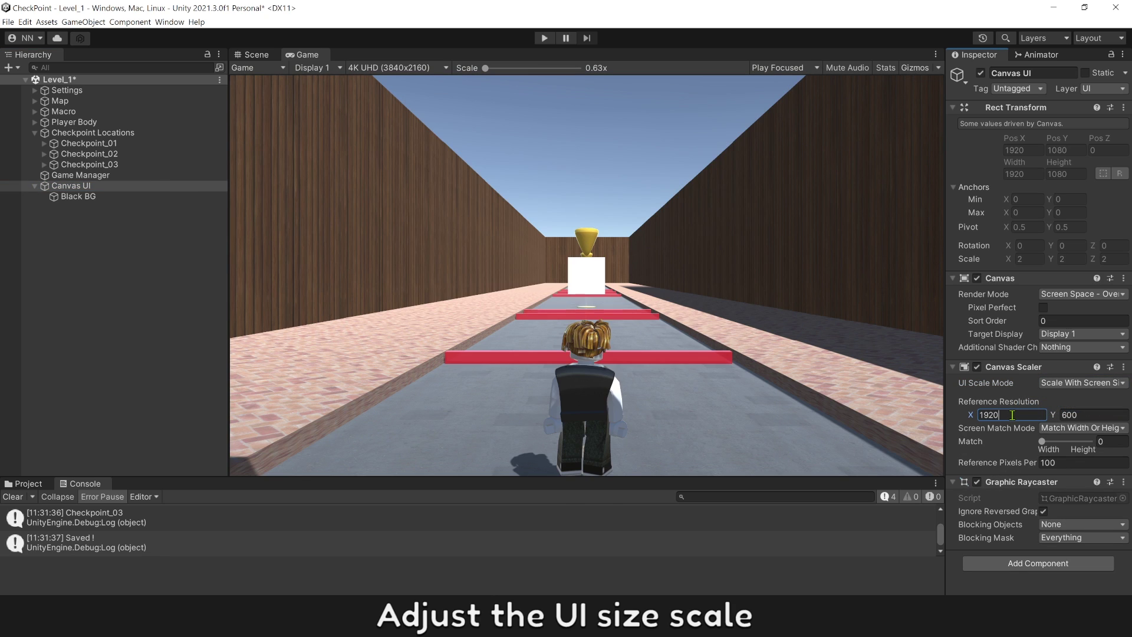
pyautogui.press('Tab')
pyautogui.write('1')
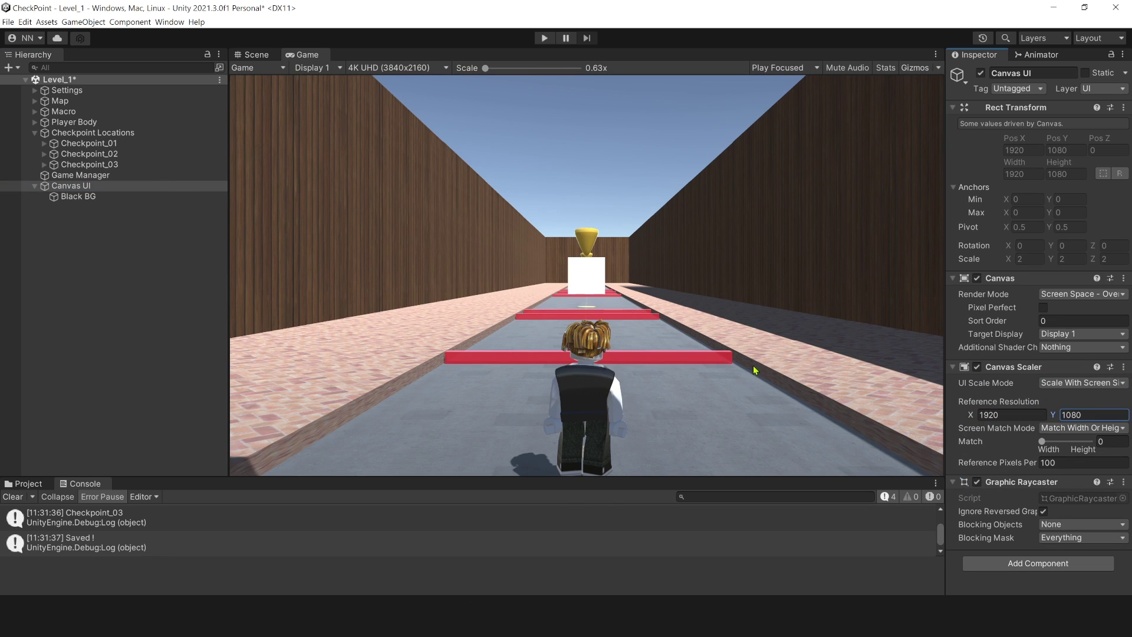
# Colour Black BG near black, size it 1920×1080, and save the scene
pyautogui.click(96, 198)
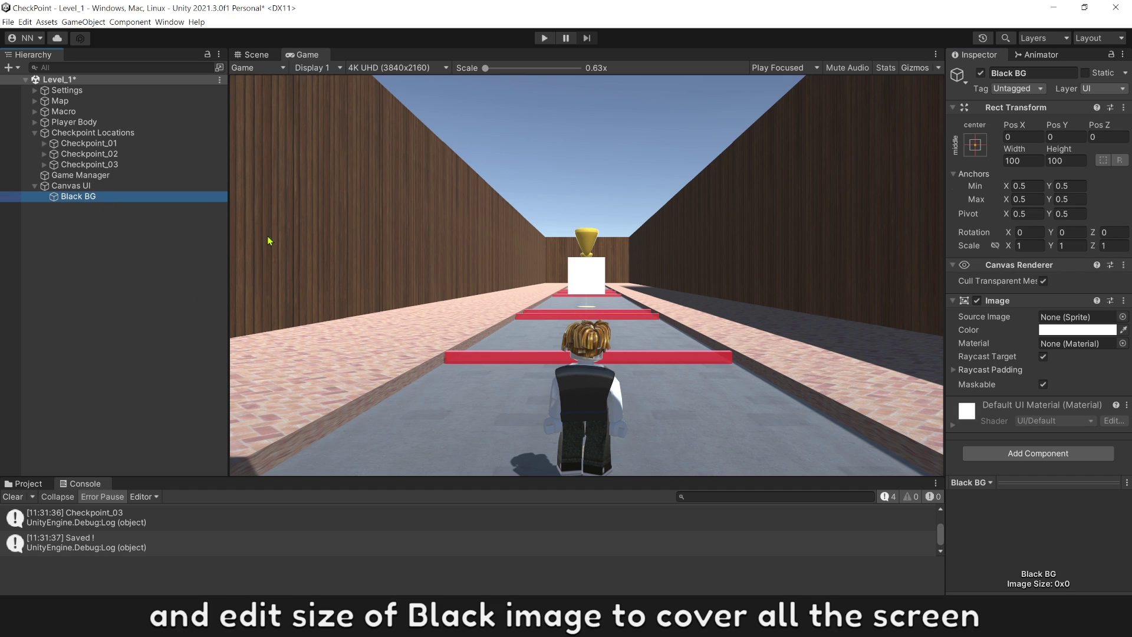
pyautogui.click(1078, 330)
pyautogui.moveTo(1031, 415); pyautogui.dragTo(1015, 424)
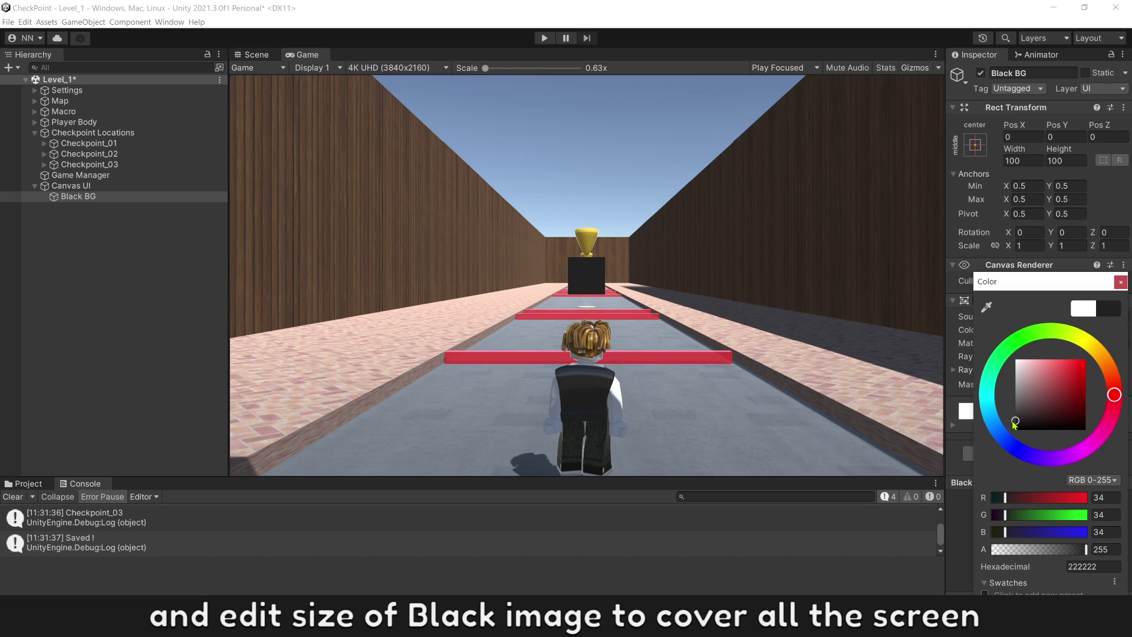
pyautogui.click(1120, 282)
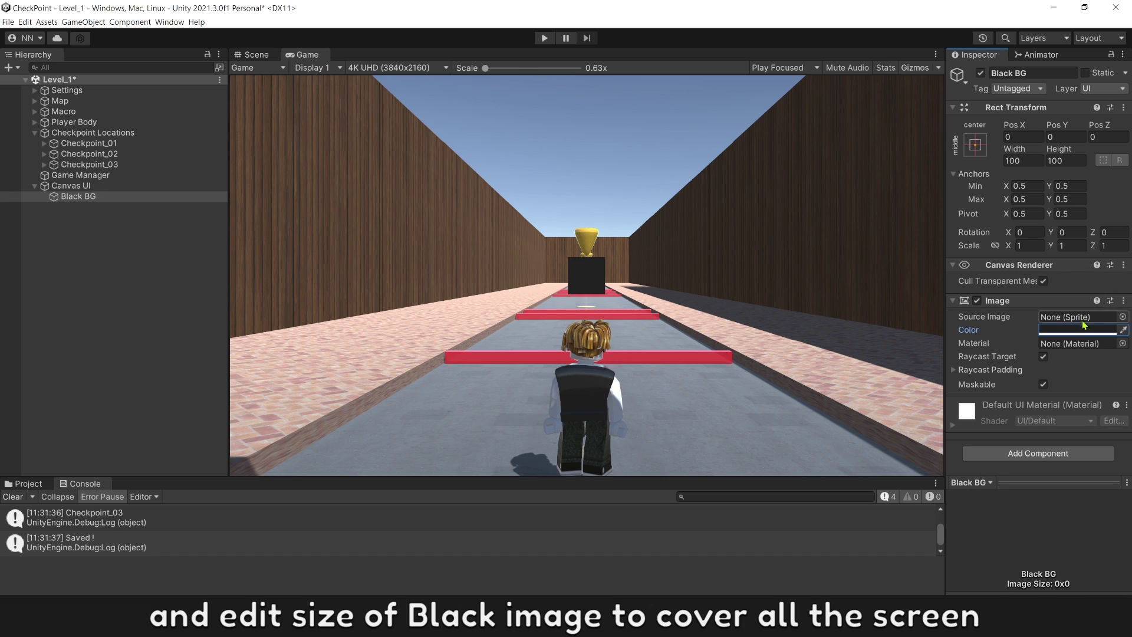
pyautogui.click(1013, 161)
pyautogui.write('1920')
pyautogui.press('Tab')
pyautogui.write('1080')
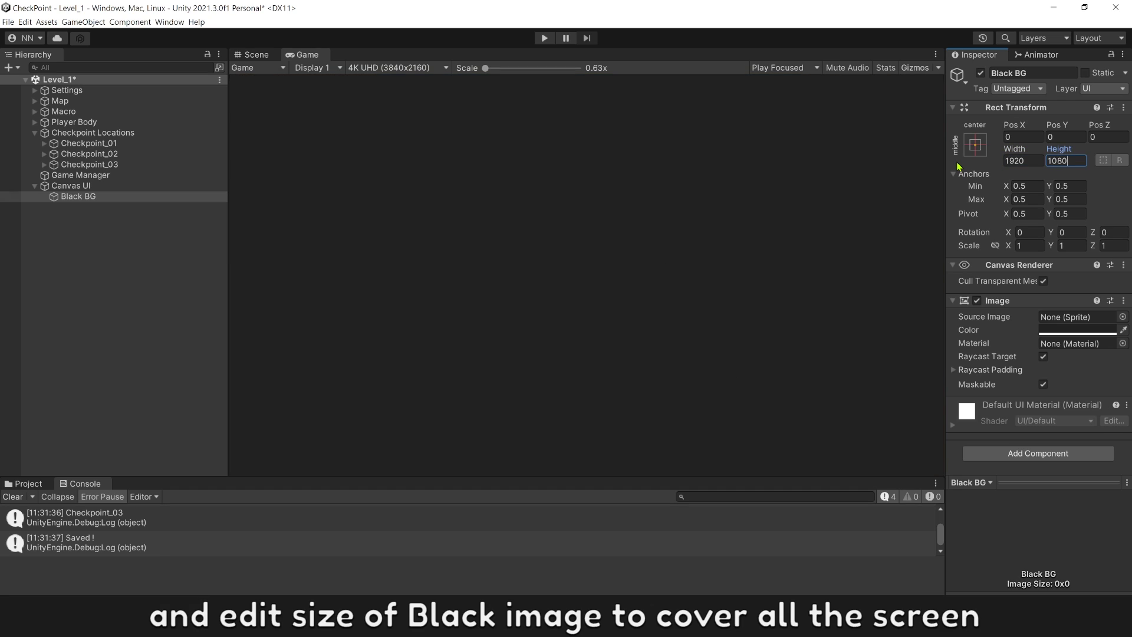
pyautogui.hotkey('ctrl', 's')
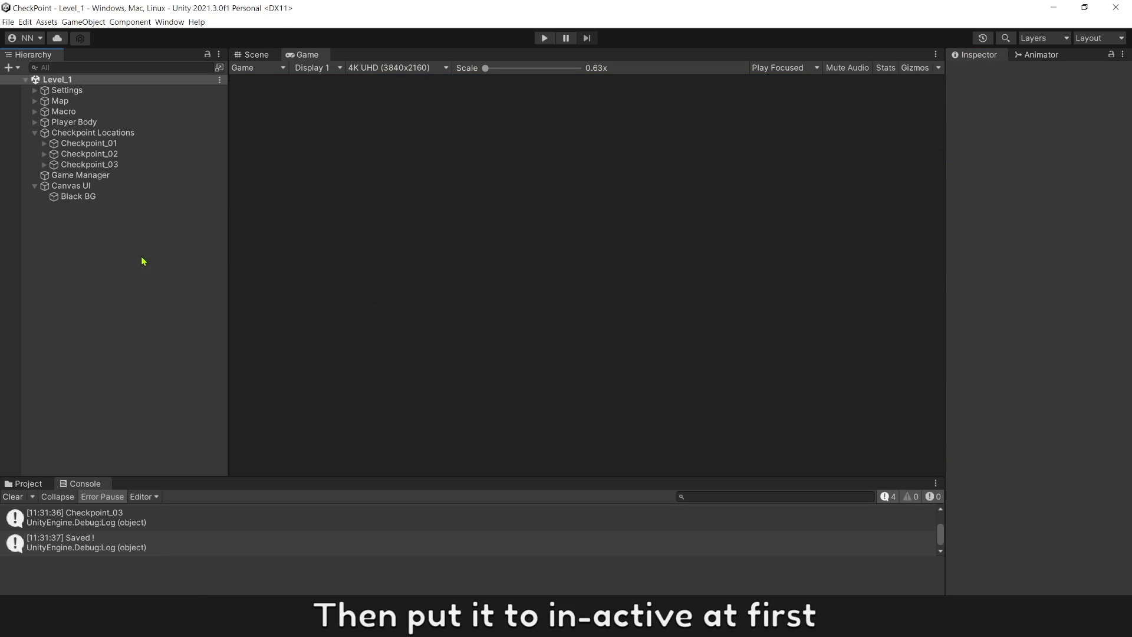
# Make Black BG inactive and save the scene again
pyautogui.click(98, 198)
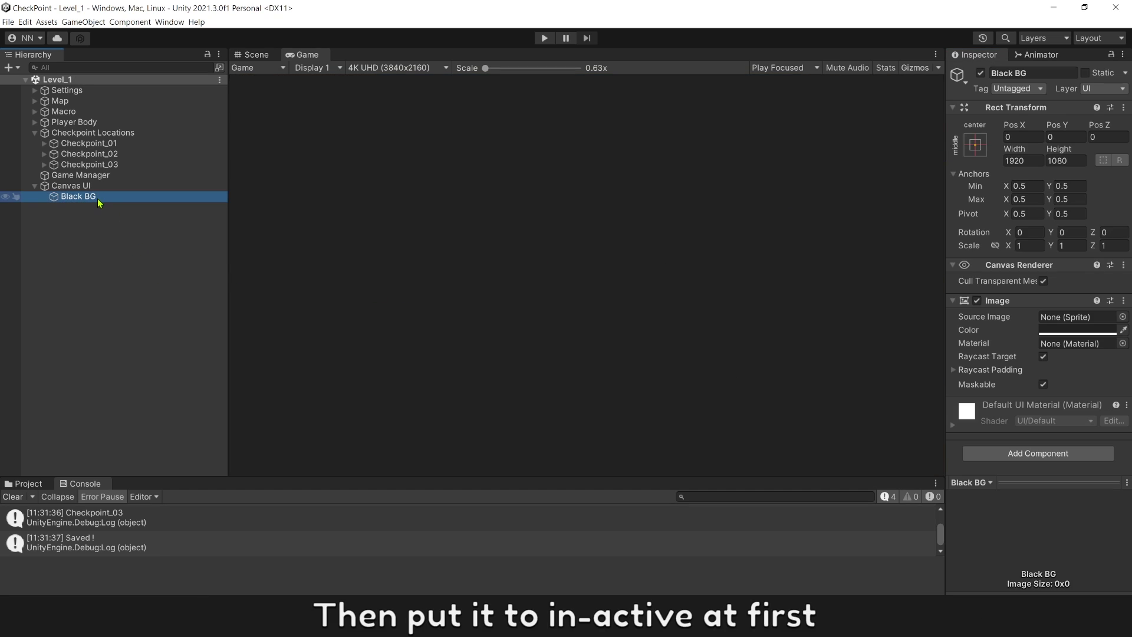
pyautogui.click(980, 75)
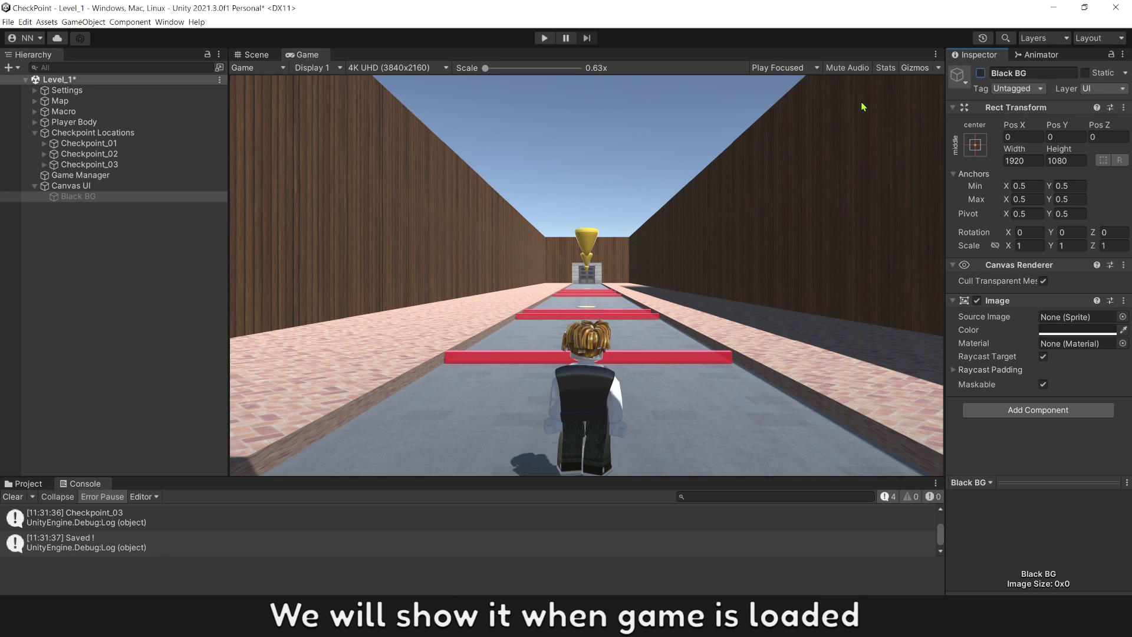
pyautogui.click(89, 241)
pyautogui.hotkey('ctrl', 's')
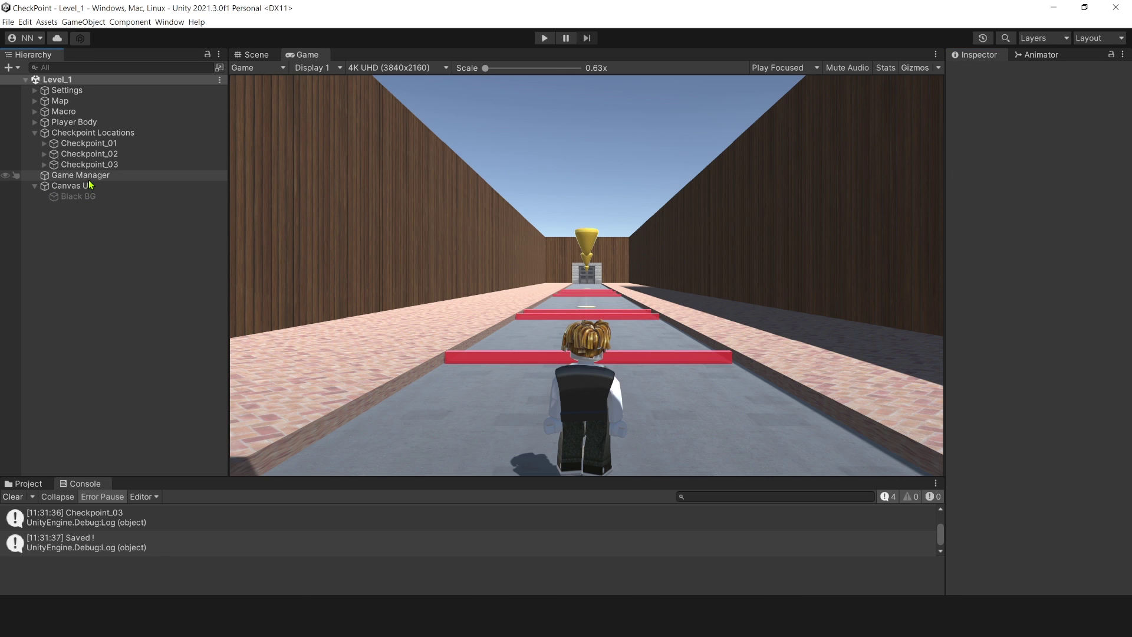
# Add a Game Object variable 'Black Screen' on Game Manager holding Black BG
pyautogui.click(85, 176)
pyautogui.click(1044, 187)
pyautogui.write('Black Screen')
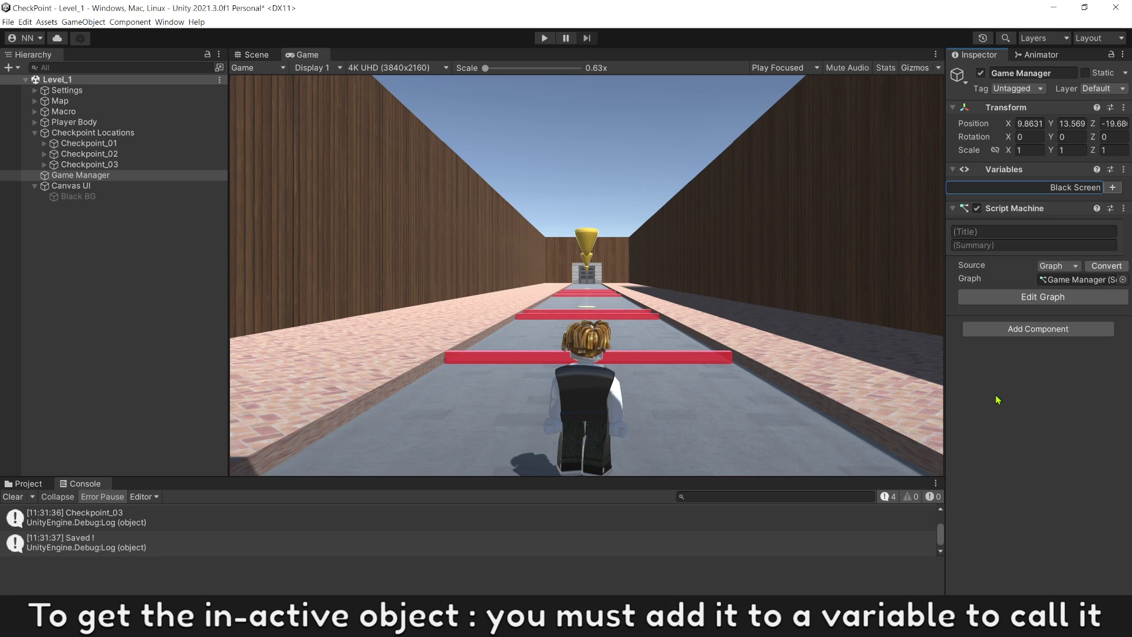
pyautogui.press('Return')
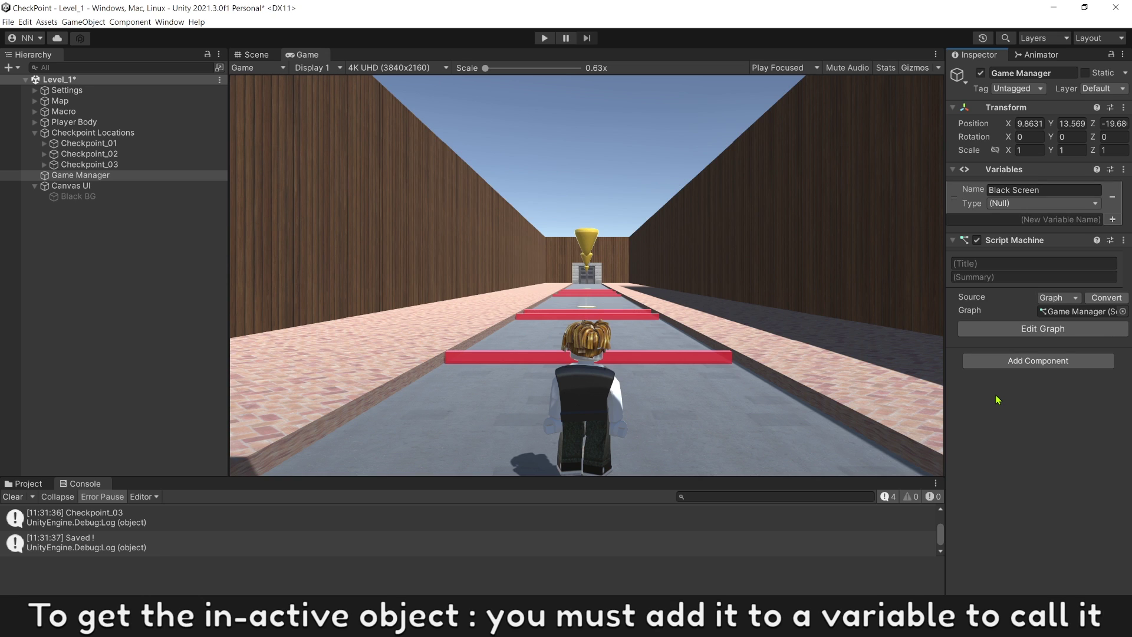
pyautogui.click(1027, 205)
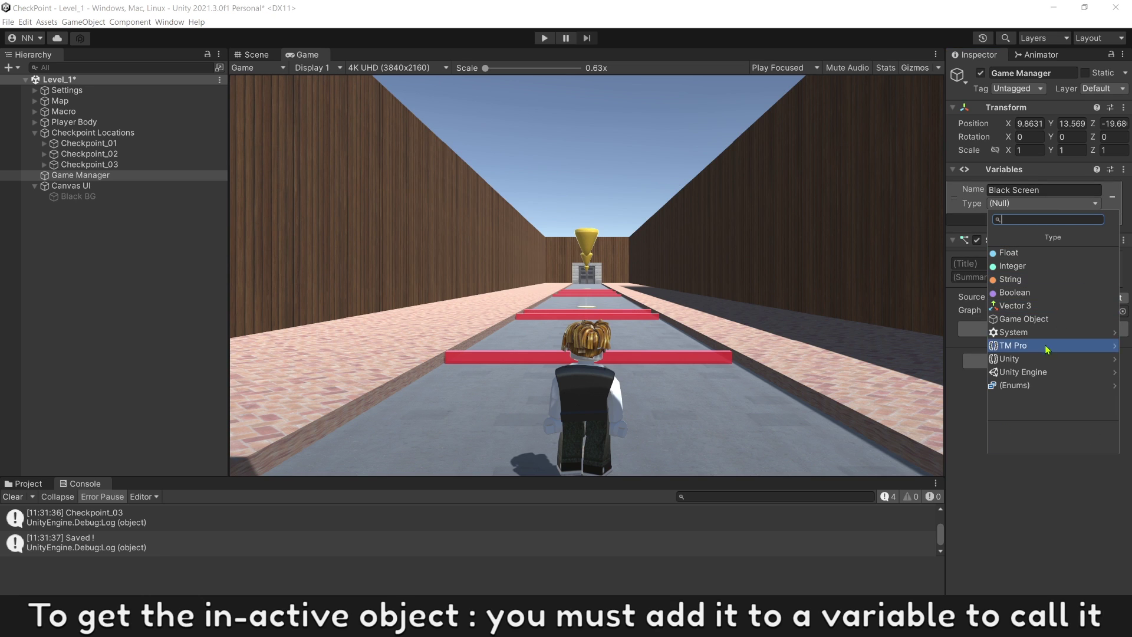
pyautogui.click(1031, 320)
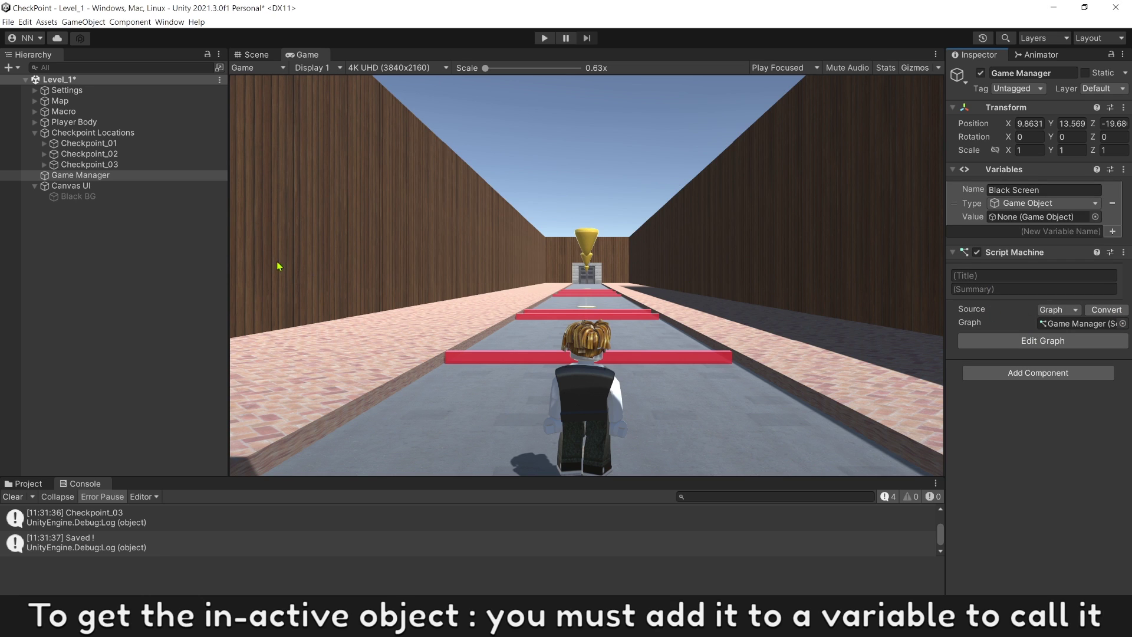
pyautogui.moveTo(78, 196); pyautogui.dragTo(1044, 217)
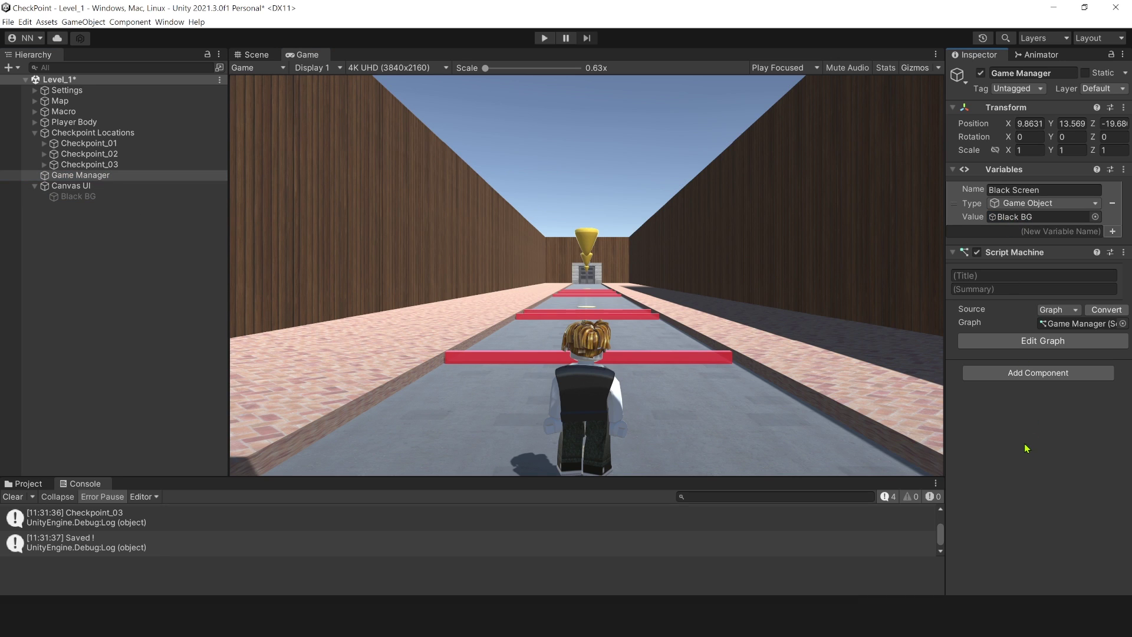
# Insert a 'Load Black Screen' Trigger Custom Event between On Start and the Timer
pyautogui.click(1042, 348)
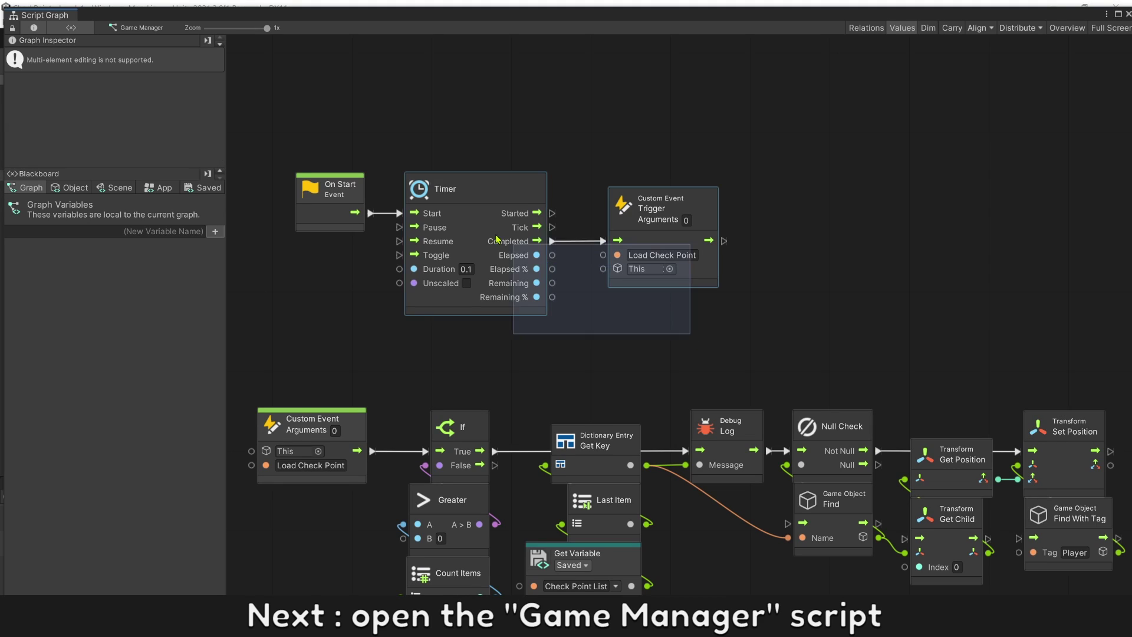
pyautogui.moveTo(687, 340); pyautogui.dragTo(390, 172)
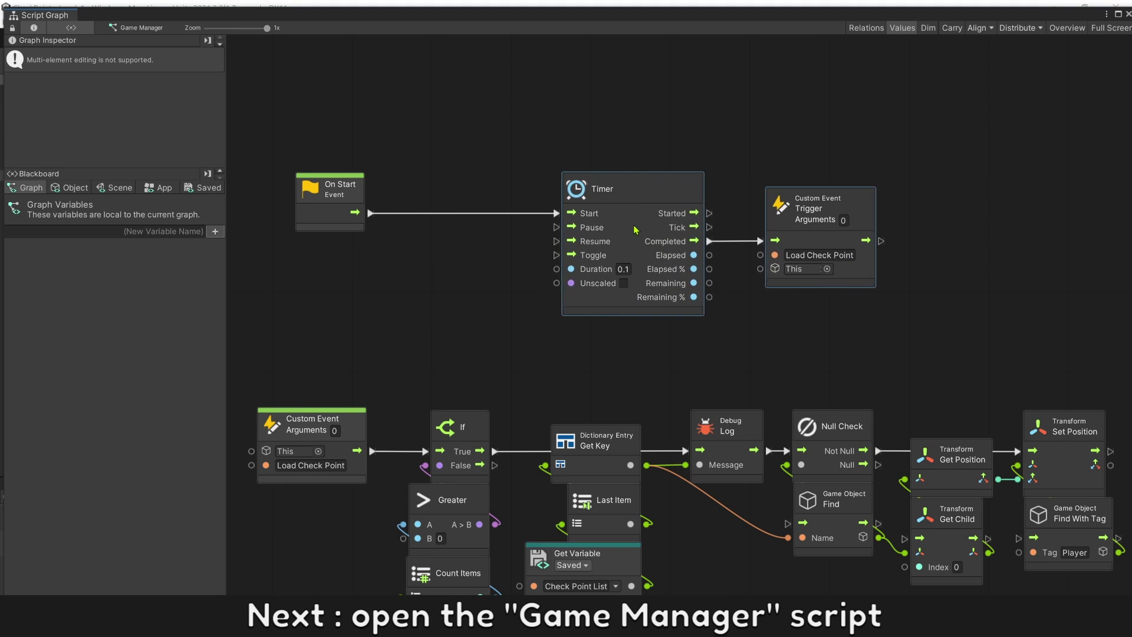
pyautogui.moveTo(449, 233); pyautogui.dragTo(648, 232)
pyautogui.click(463, 228)
pyautogui.rightClick(460, 228)
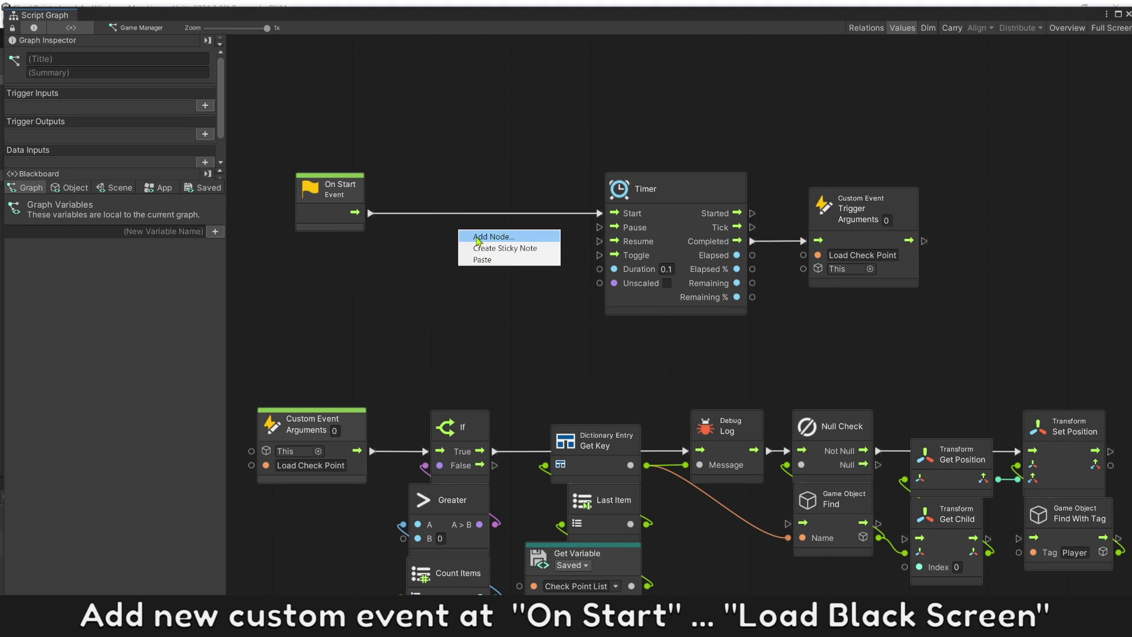
pyautogui.click(467, 233)
pyautogui.write('trigger')
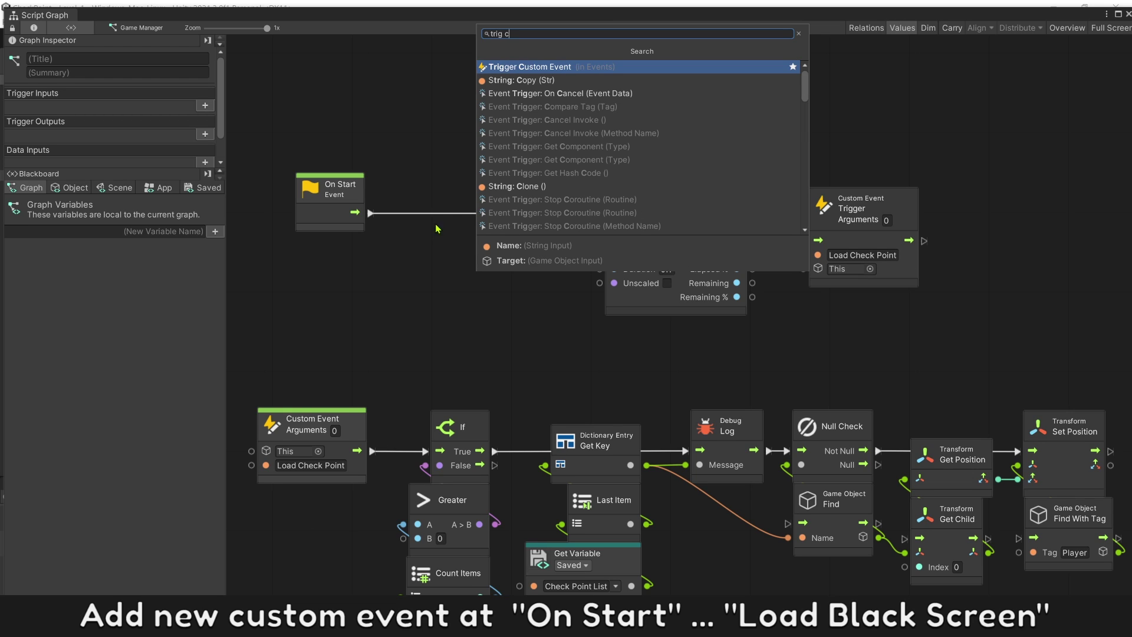
pyautogui.click(497, 70)
pyautogui.moveTo(478, 243); pyautogui.dragTo(465, 177)
pyautogui.write('Load Black')
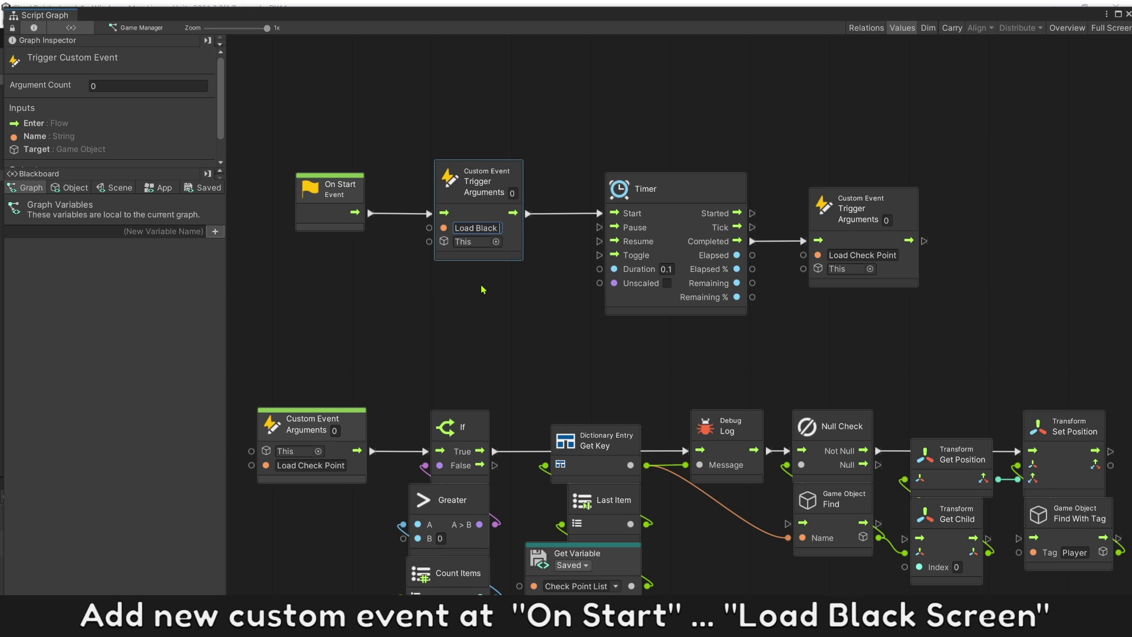
pyautogui.write('Scre')
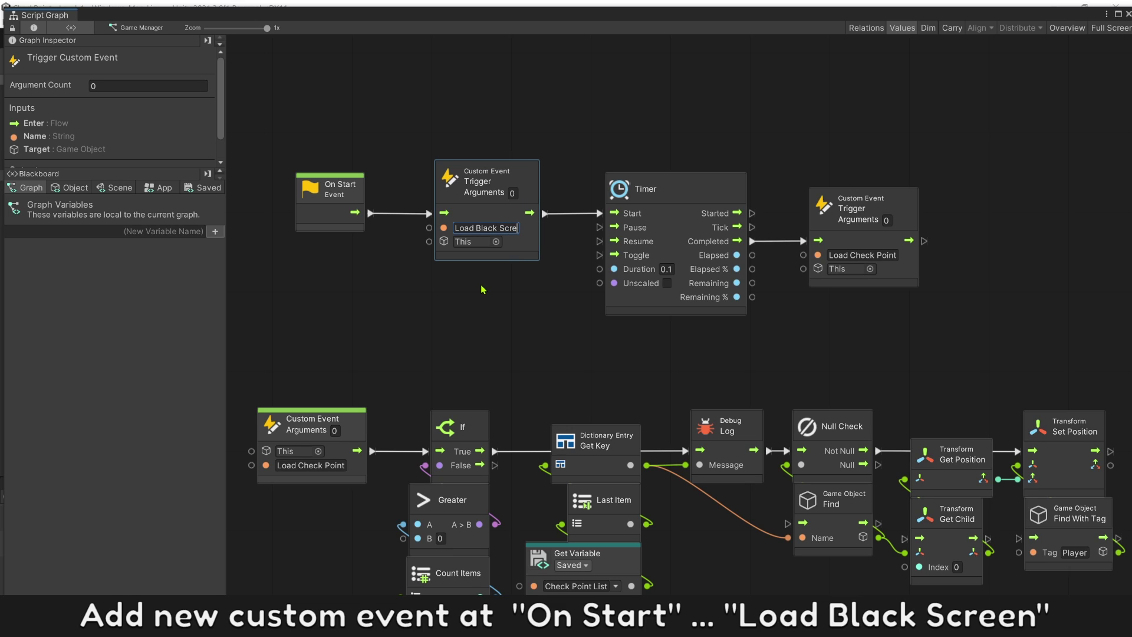
pyautogui.write('en')
pyautogui.click(482, 289)
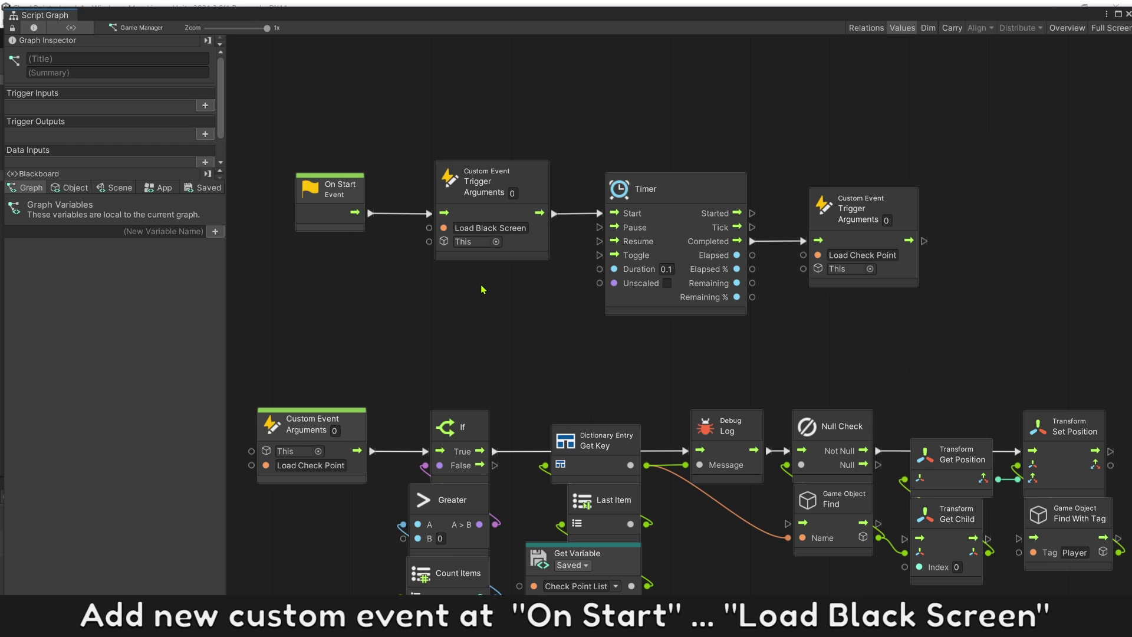
# Add a matching 'Load Black Screen' Custom Event listener below the existing graph
pyautogui.rightClick(482, 289)
pyautogui.click(486, 289)
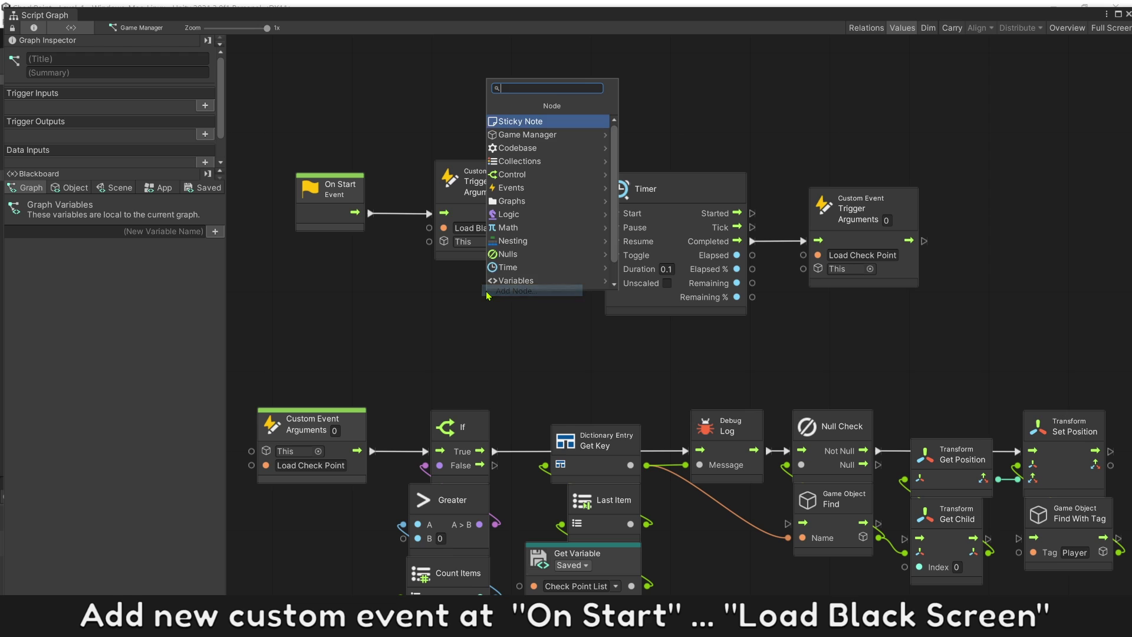
pyautogui.write('custom event')
pyautogui.press('Return')
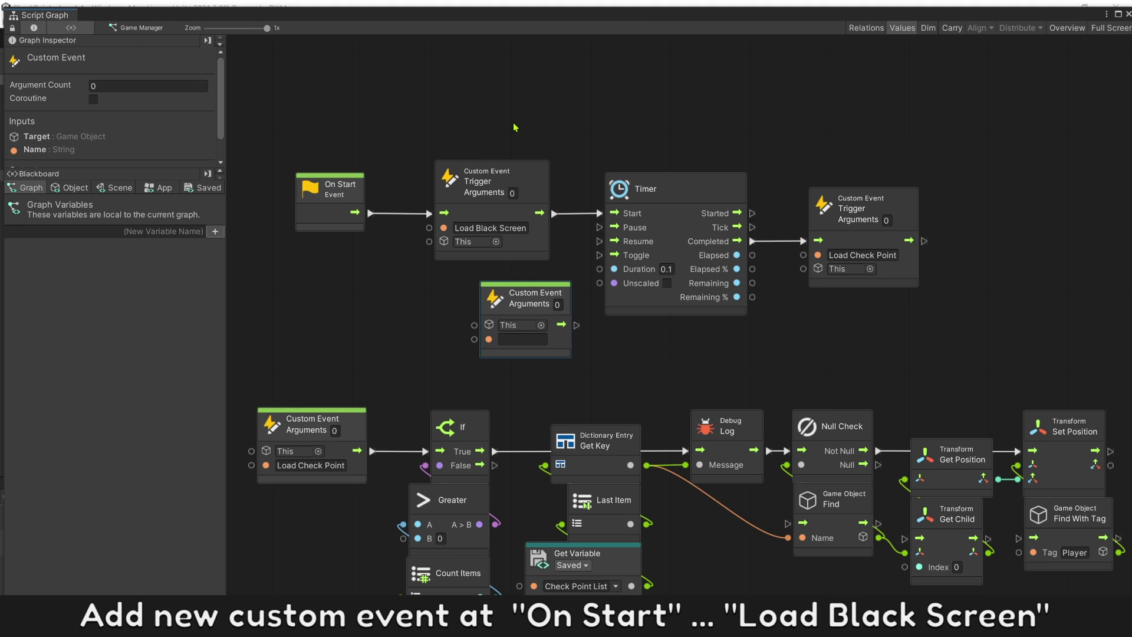
pyautogui.click(489, 228)
pyautogui.hotkey('ctrl', 'c')
pyautogui.click(496, 338)
pyautogui.hotkey('ctrl', 'v')
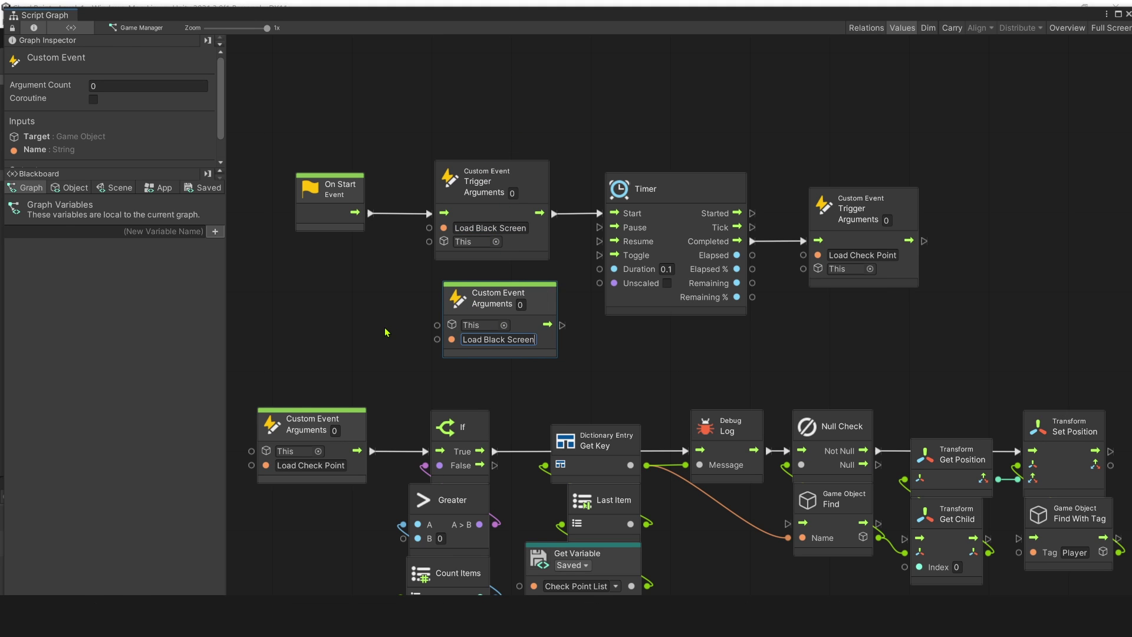
pyautogui.click(381, 351)
pyautogui.moveTo(381, 351); pyautogui.dragTo(425, 286, button='middle')
pyautogui.scroll(-2, 425, 286)
pyautogui.scroll(-1, 457, 242)
pyautogui.moveTo(554, 156); pyautogui.dragTo(423, 524)
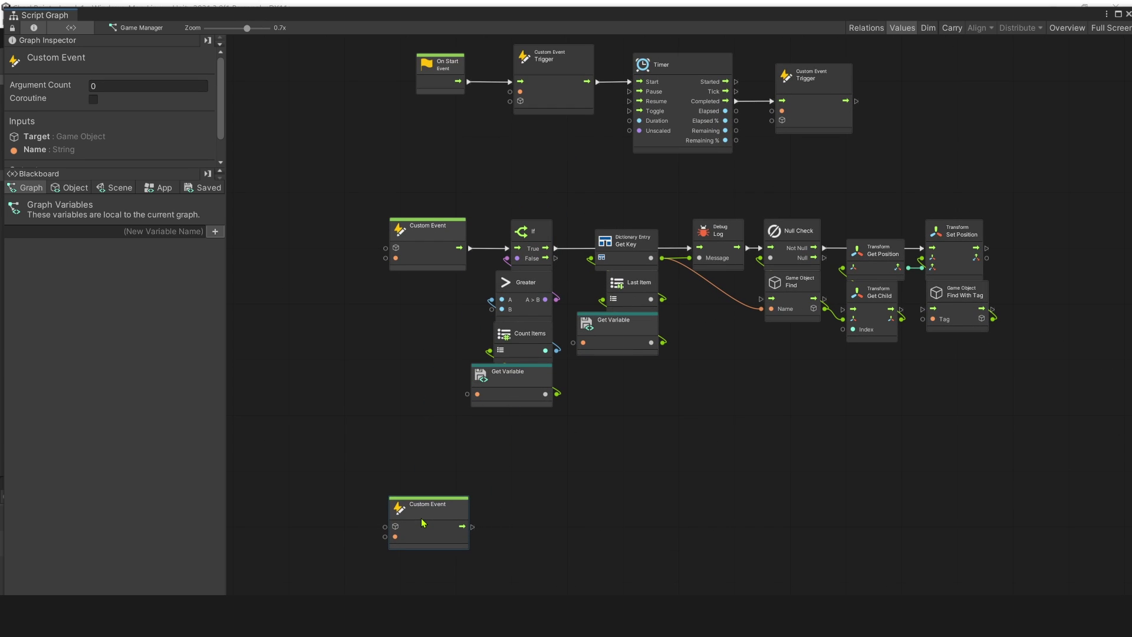
pyautogui.moveTo(550, 537); pyautogui.dragTo(526, 341, button='middle')
pyautogui.scroll(2, 500, 301)
pyautogui.moveTo(501, 300); pyautogui.dragTo(477, 258, button='middle')
# Make the Load Black Screen event Set Active the Black Screen variable
pyautogui.click(82, 190)
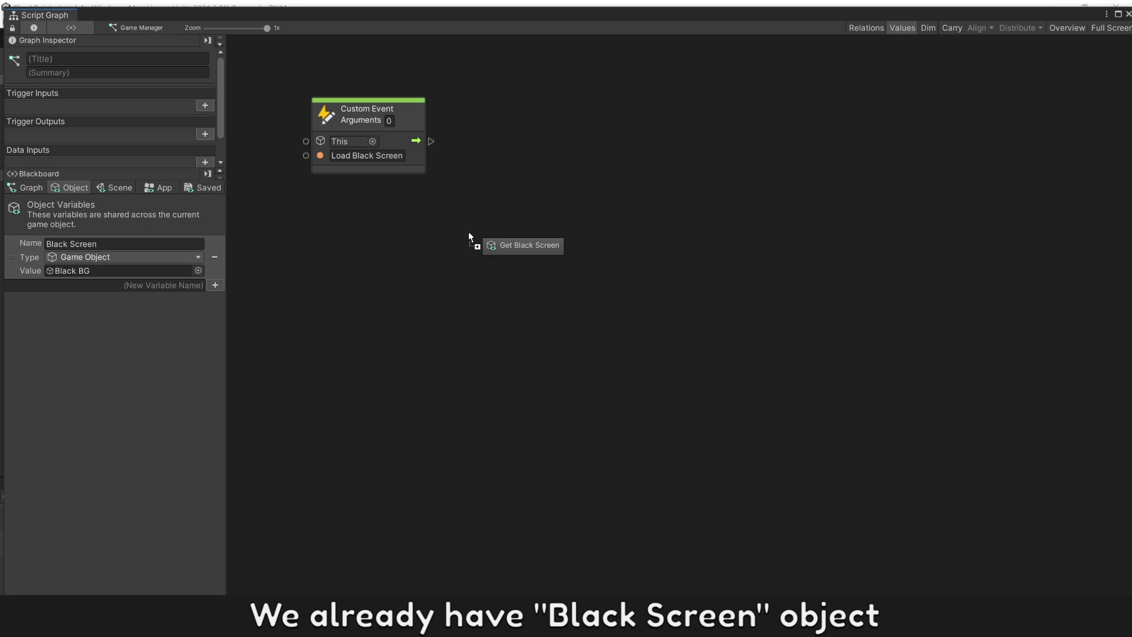
pyautogui.moveTo(38, 257); pyautogui.dragTo(472, 240)
pyautogui.moveTo(580, 277); pyautogui.dragTo(583, 210)
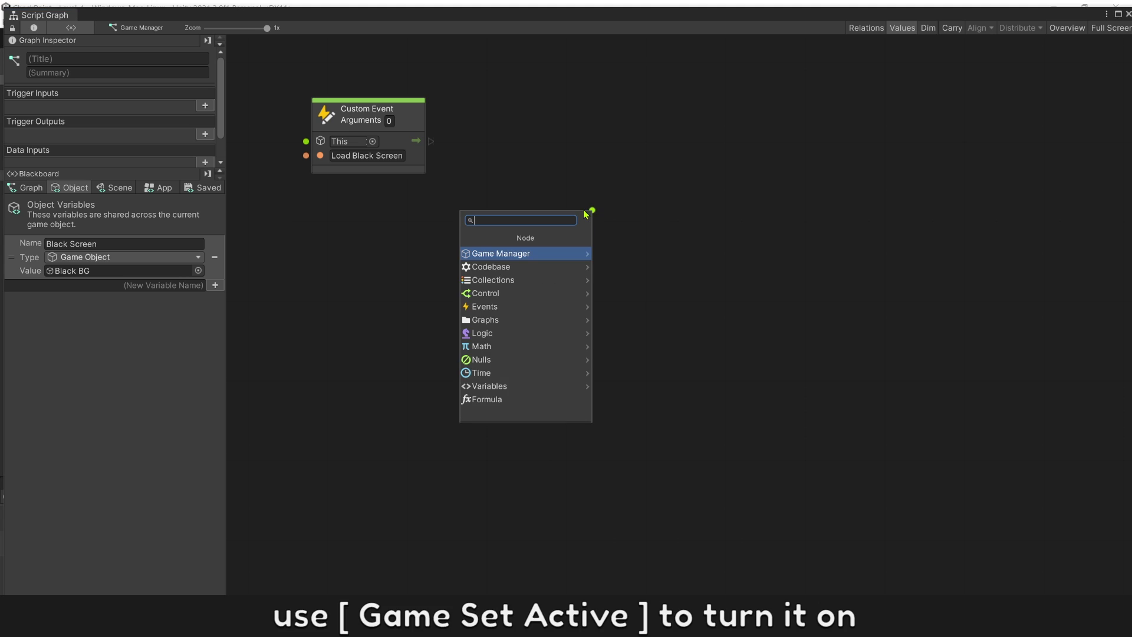
pyautogui.write('game ac')
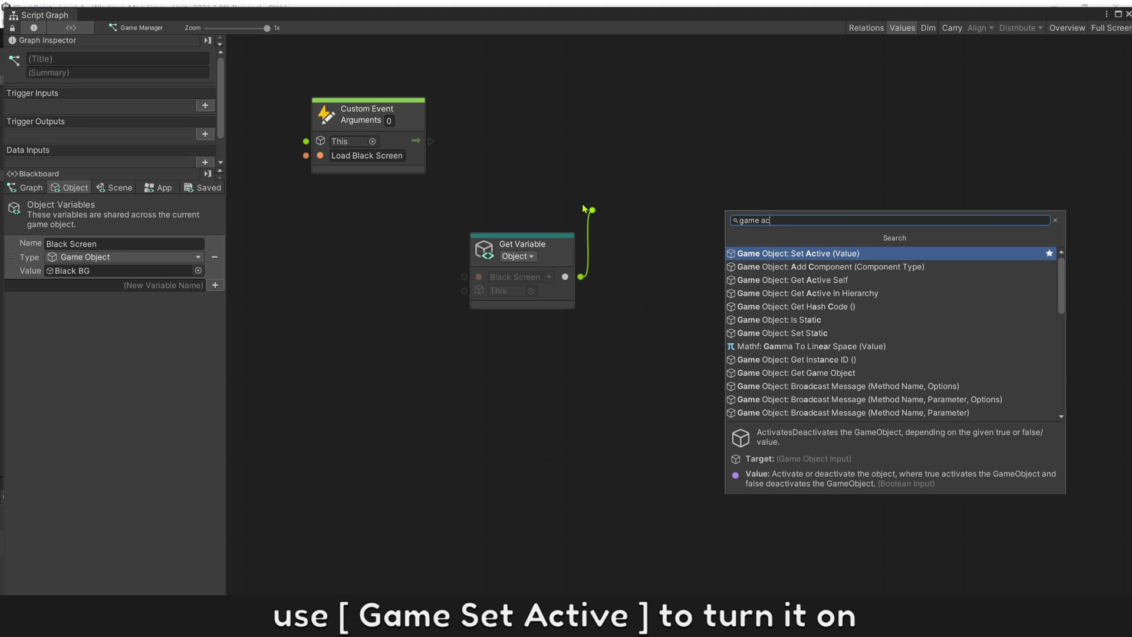
pyautogui.click(807, 254)
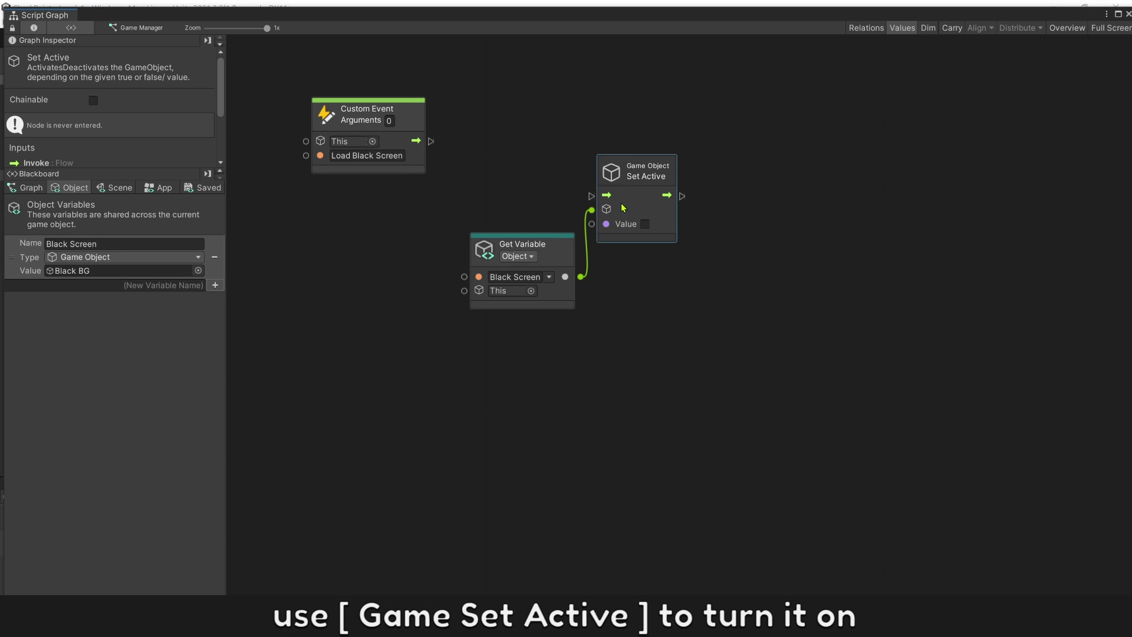
pyautogui.moveTo(619, 204); pyautogui.dragTo(522, 149)
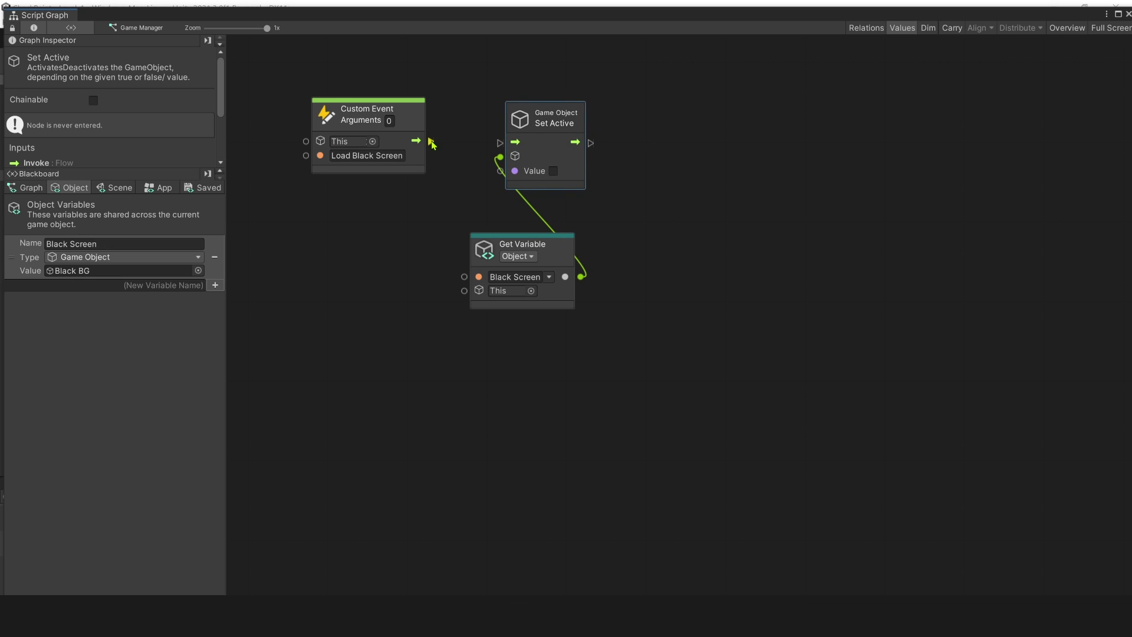
pyautogui.moveTo(431, 142); pyautogui.dragTo(511, 162)
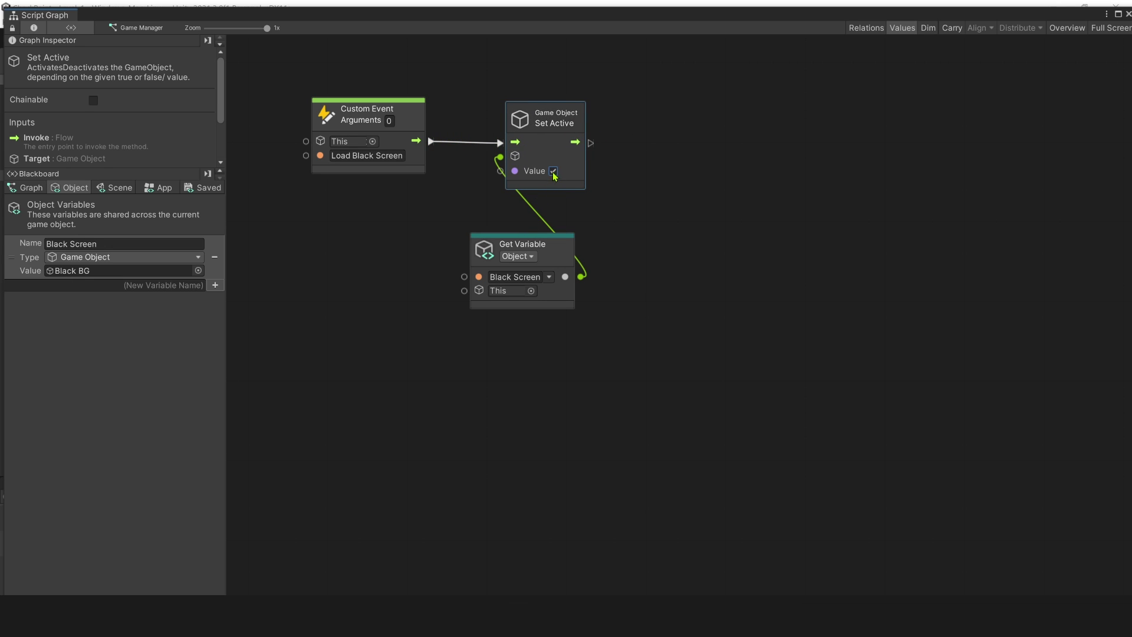
pyautogui.moveTo(547, 244); pyautogui.dragTo(584, 201)
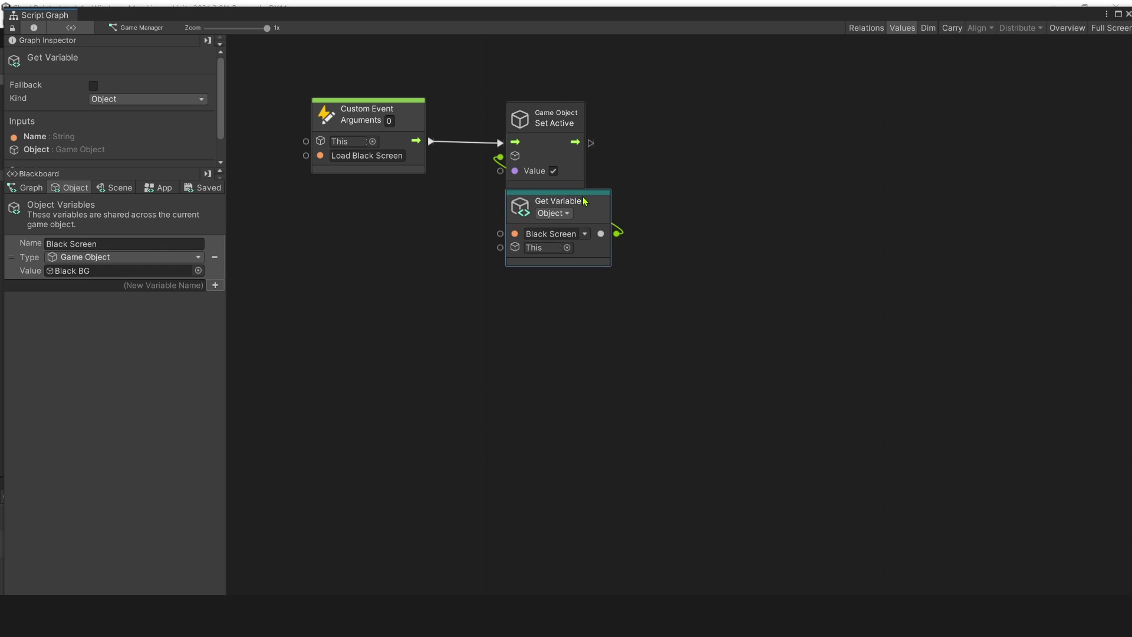
# Add a 2-second Timer started by the Set Active node
pyautogui.click(730, 198)
pyautogui.rightClick(738, 202)
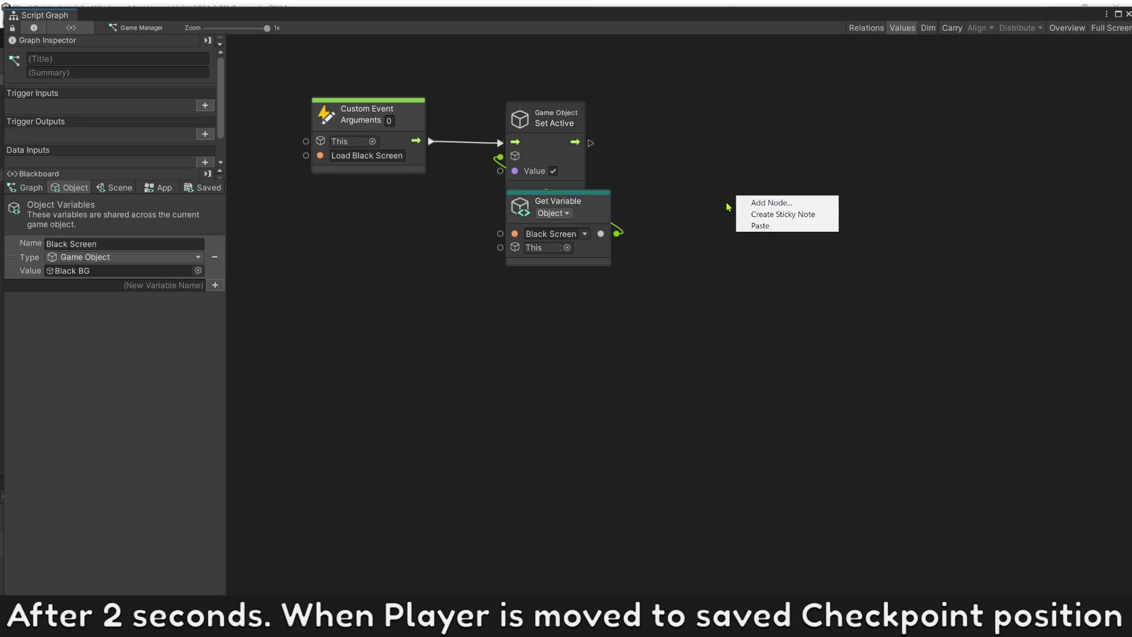
pyautogui.click(748, 204)
pyautogui.write('tim')
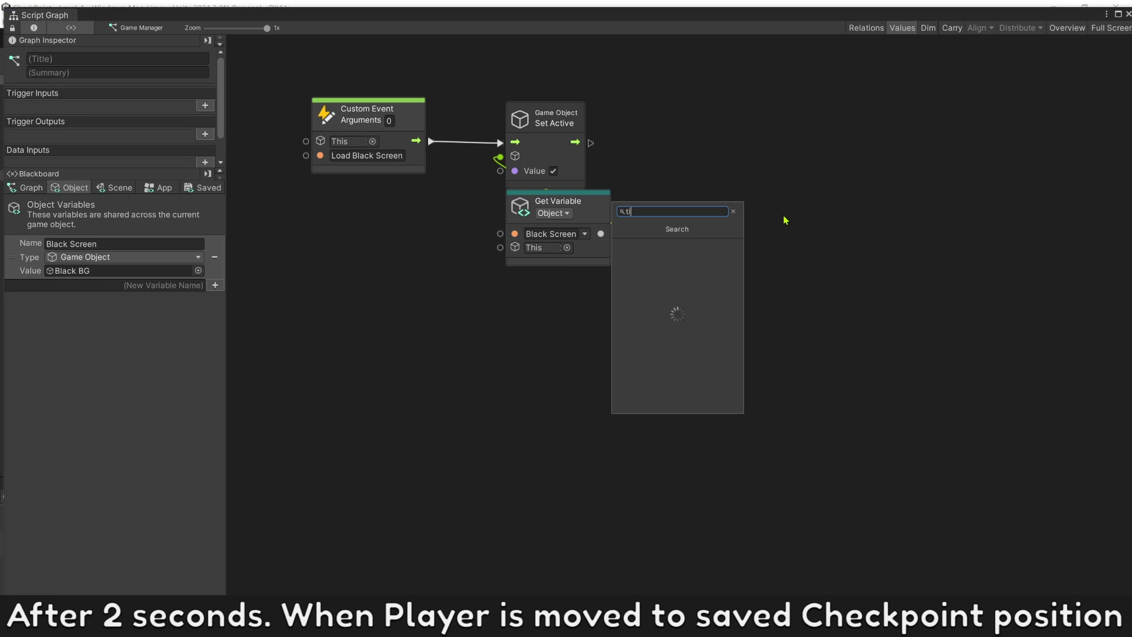
pyautogui.click(489, 260)
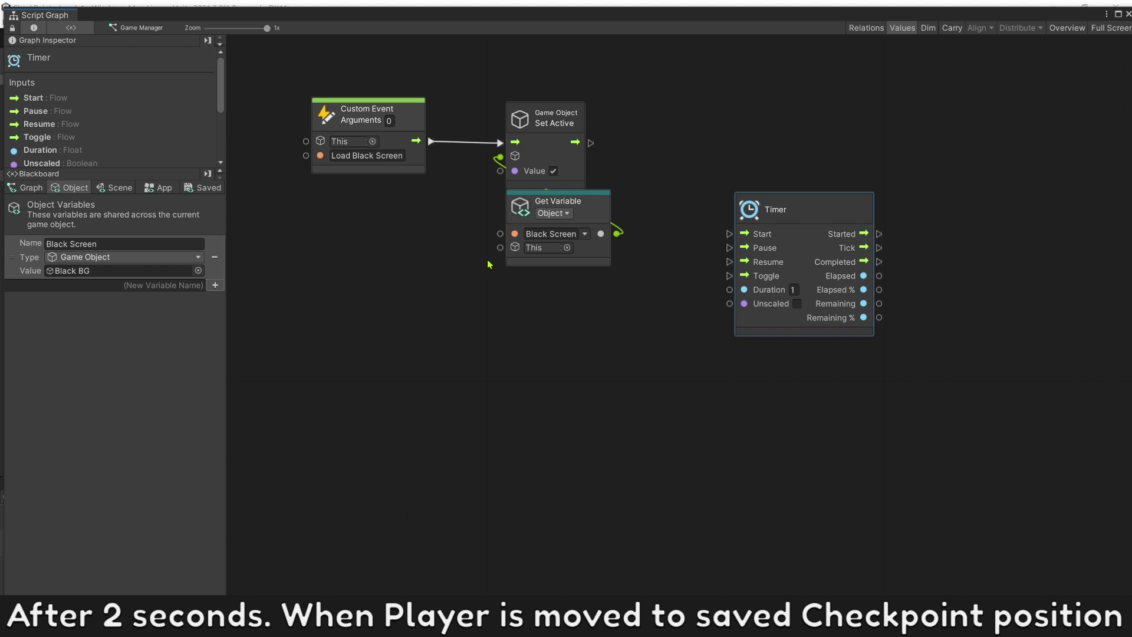
pyautogui.moveTo(778, 239); pyautogui.dragTo(719, 149)
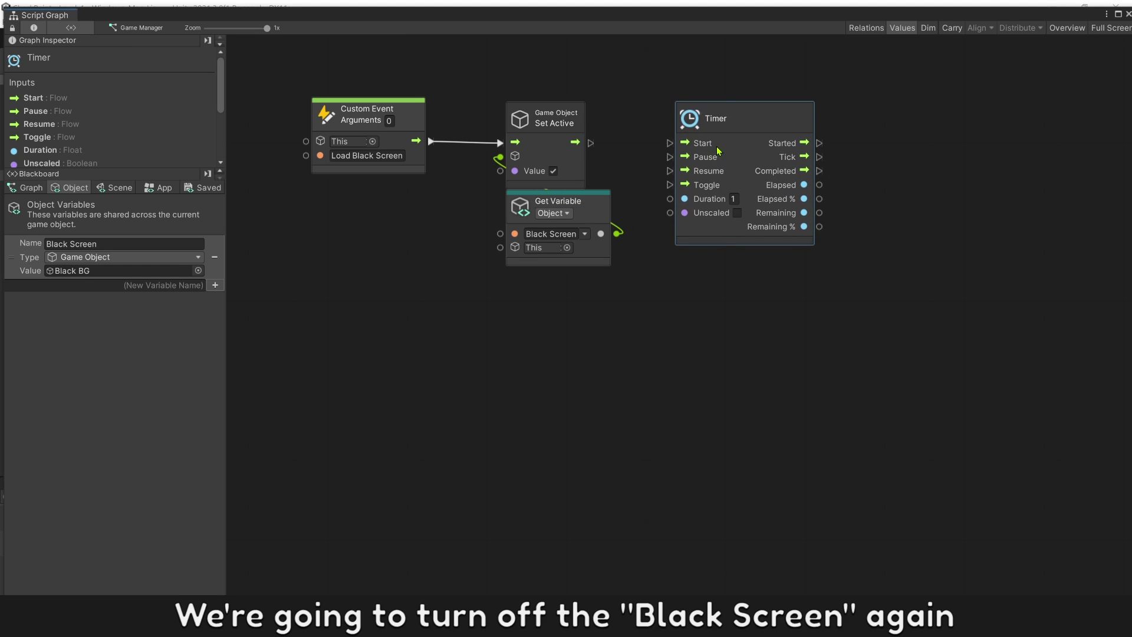
pyautogui.moveTo(590, 142); pyautogui.dragTo(670, 144)
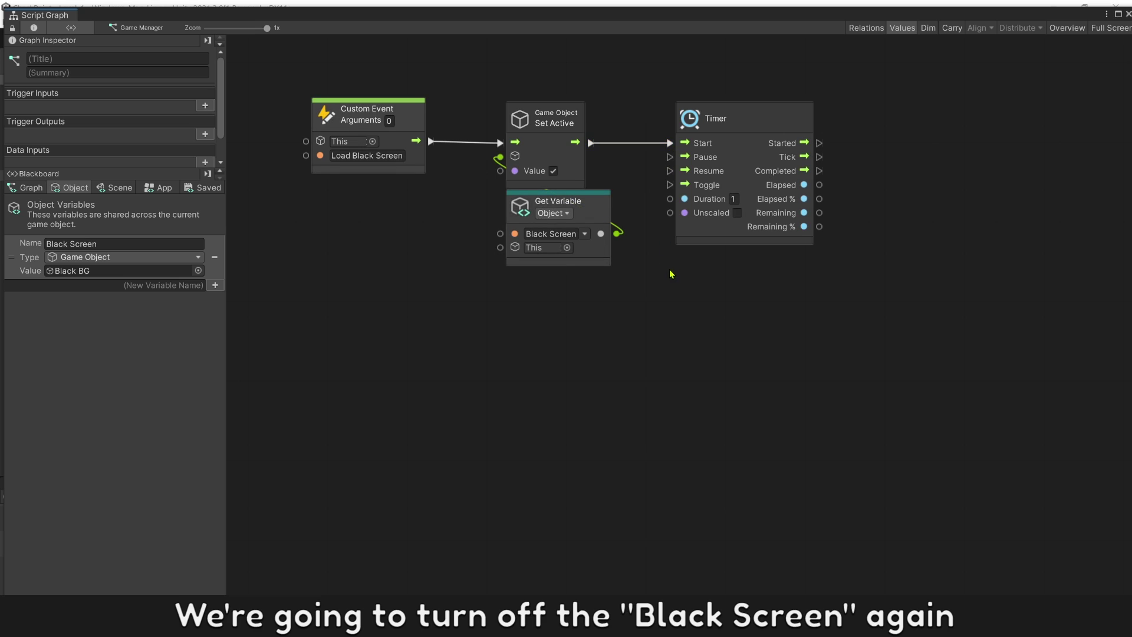
pyautogui.write('2')
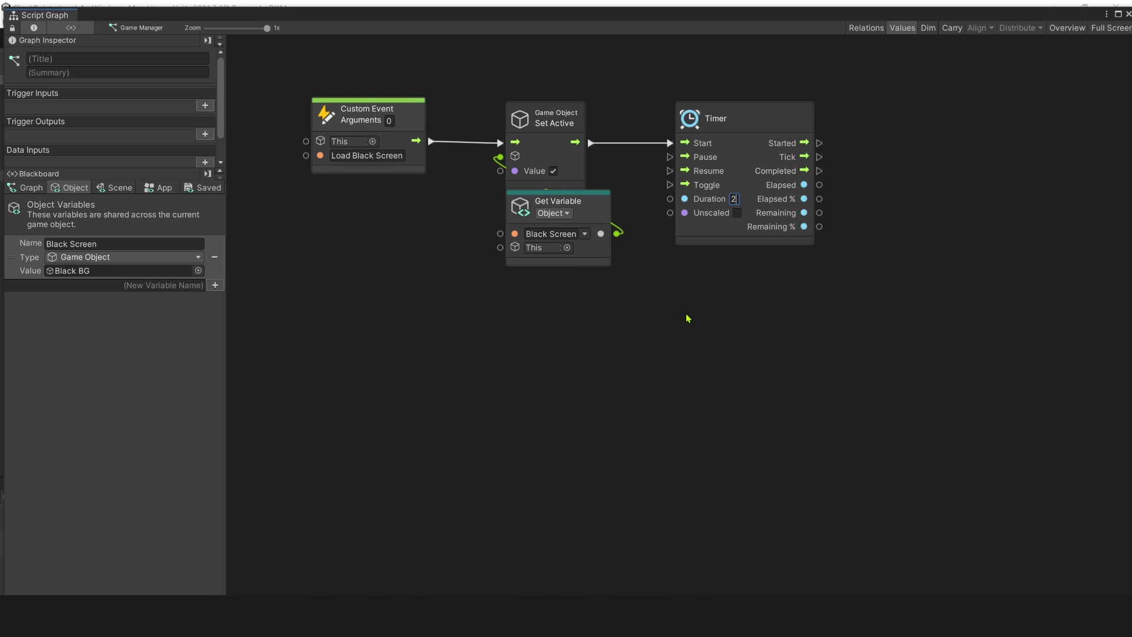
# Duplicate Set Active and Black Screen for Timer Completed, with Value unticked
pyautogui.moveTo(600, 309); pyautogui.dragTo(504, 101)
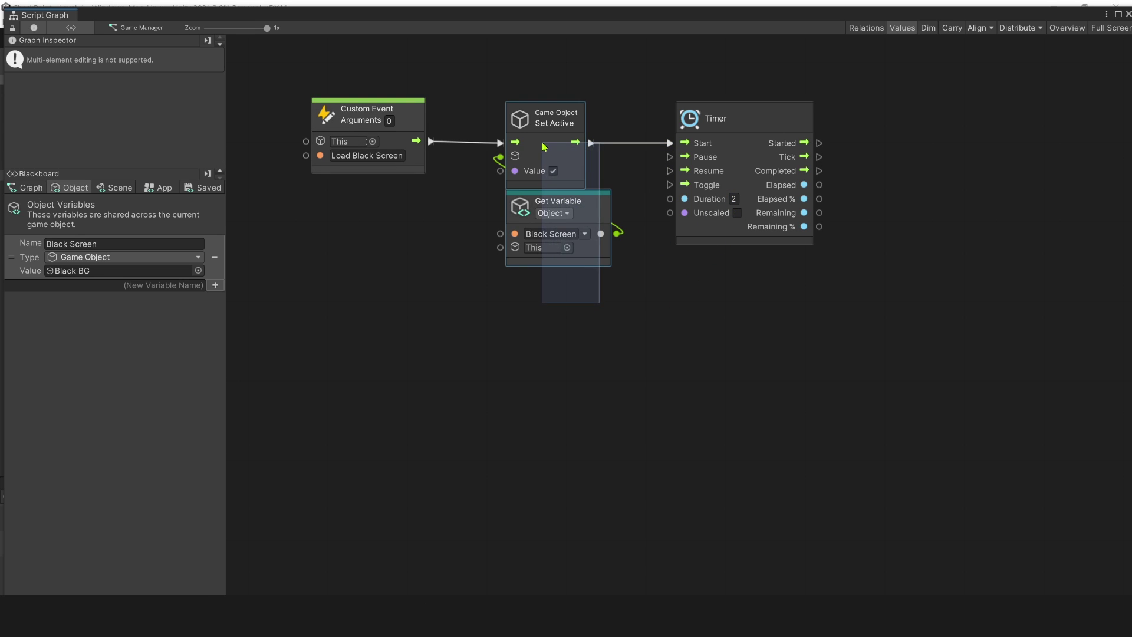
pyautogui.hotkey('ctrl', 'd')
pyautogui.moveTo(657, 273)
pyautogui.mouseDown()
pyautogui.moveTo(775, 257)
pyautogui.moveTo(896, 180)
pyautogui.mouseUp()
pyautogui.moveTo(819, 171); pyautogui.dragTo(872, 171)
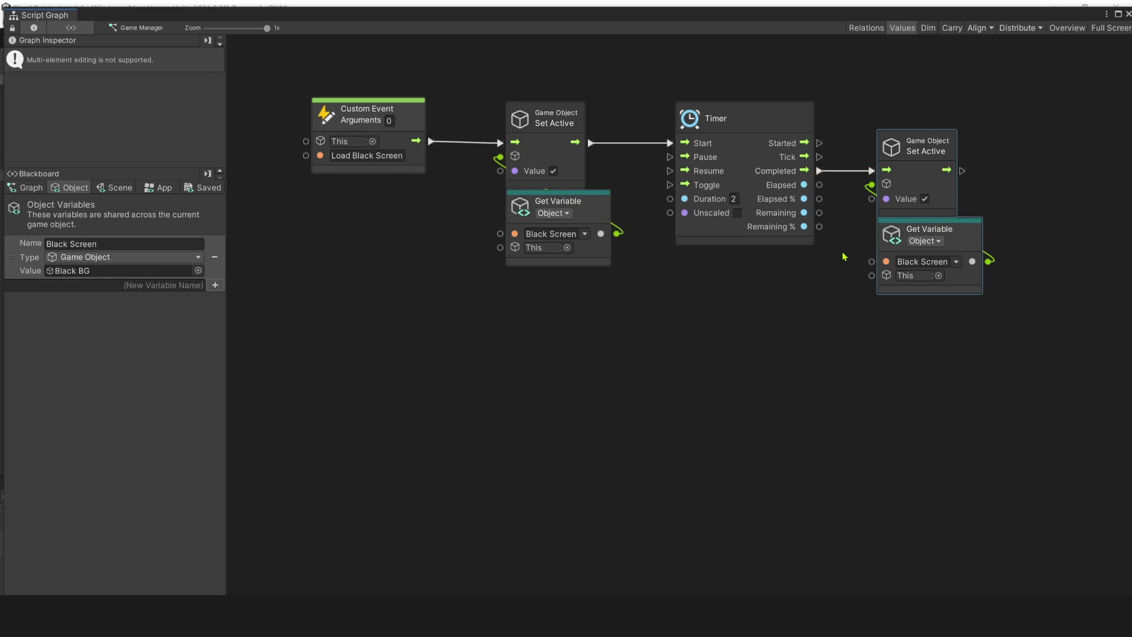
pyautogui.click(841, 277)
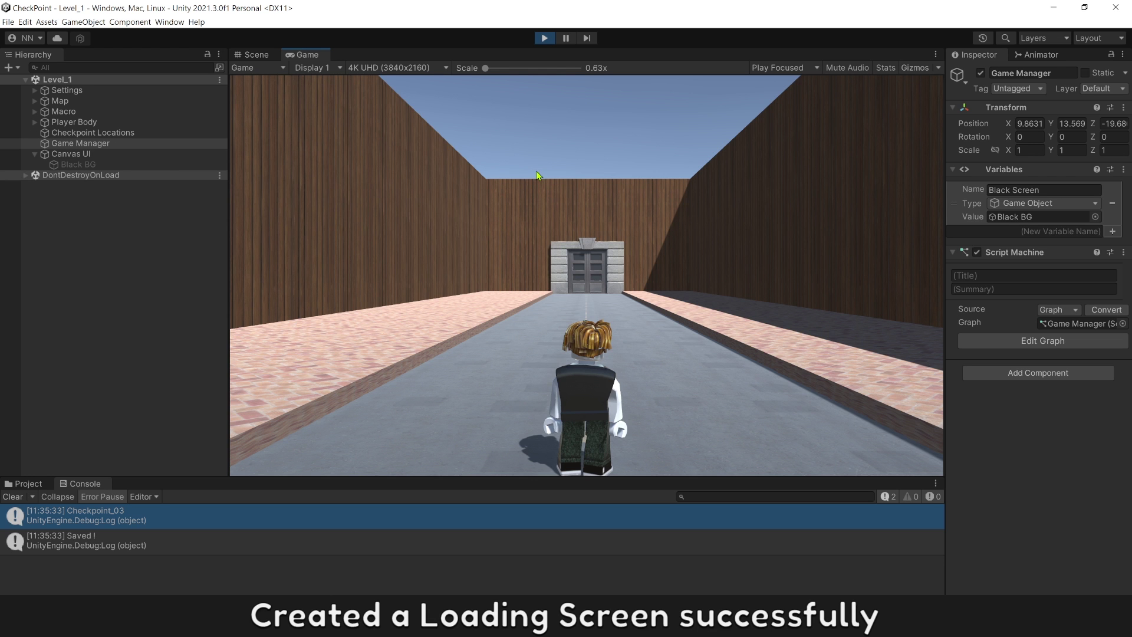
# Walk the character down the road with S and W to confirm the black screen cleared
pyautogui.press('s')
pyautogui.press('w')
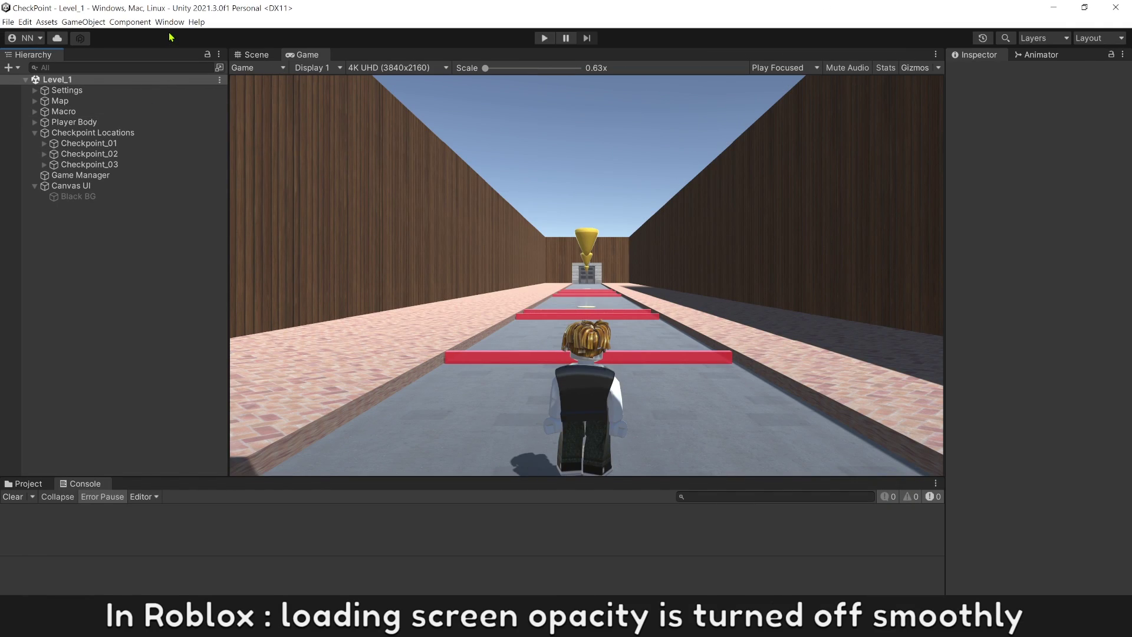
# Locate the Visual Scripting Plus package in the Package Manager
pyautogui.click(169, 22)
pyautogui.moveTo(170, 22)
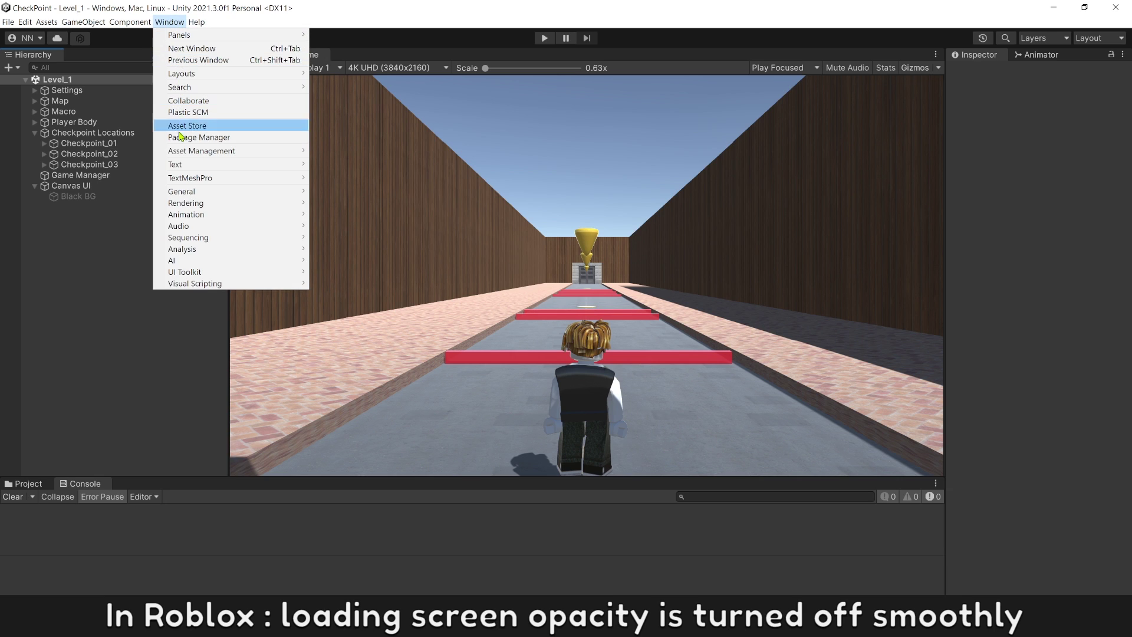
pyautogui.click(181, 138)
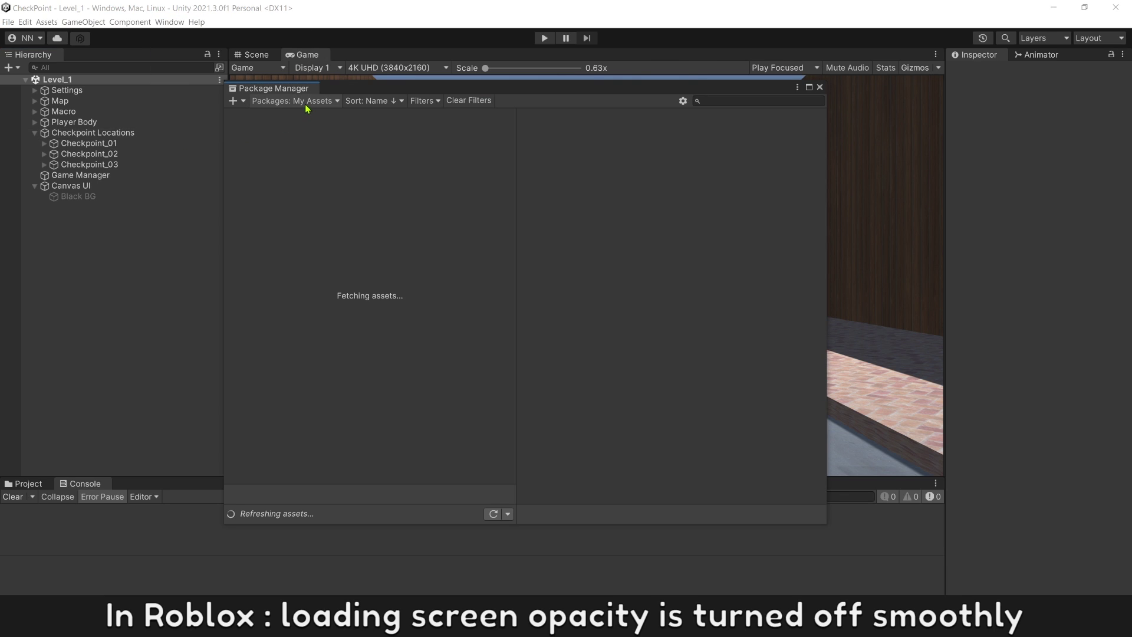
pyautogui.click(718, 98)
pyautogui.write('plu')
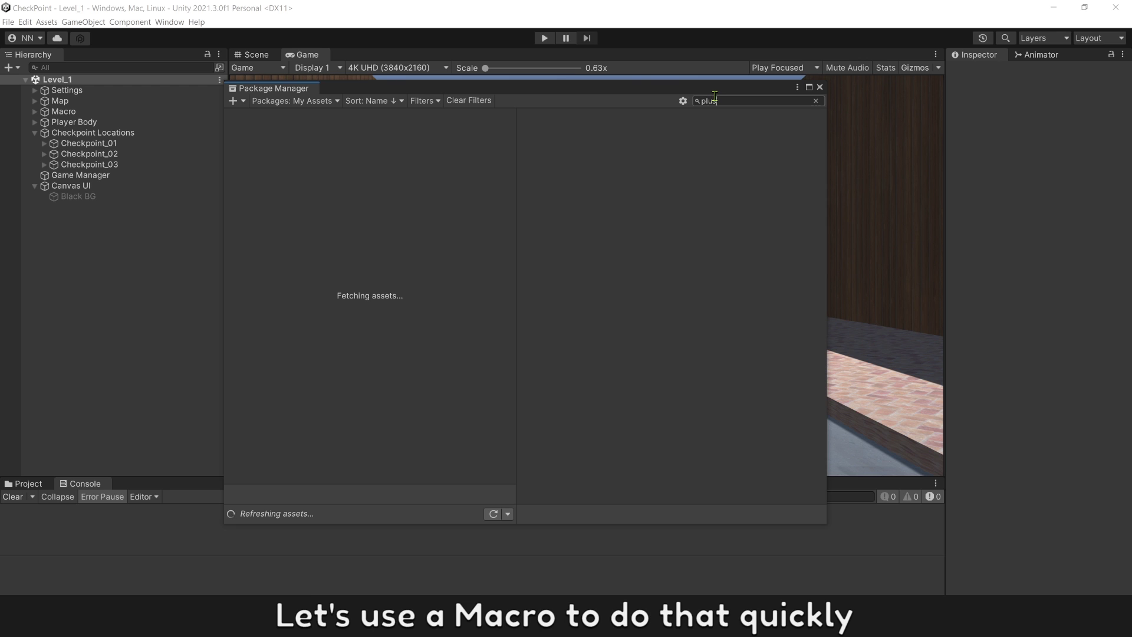
pyautogui.write('s')
pyautogui.click(369, 116)
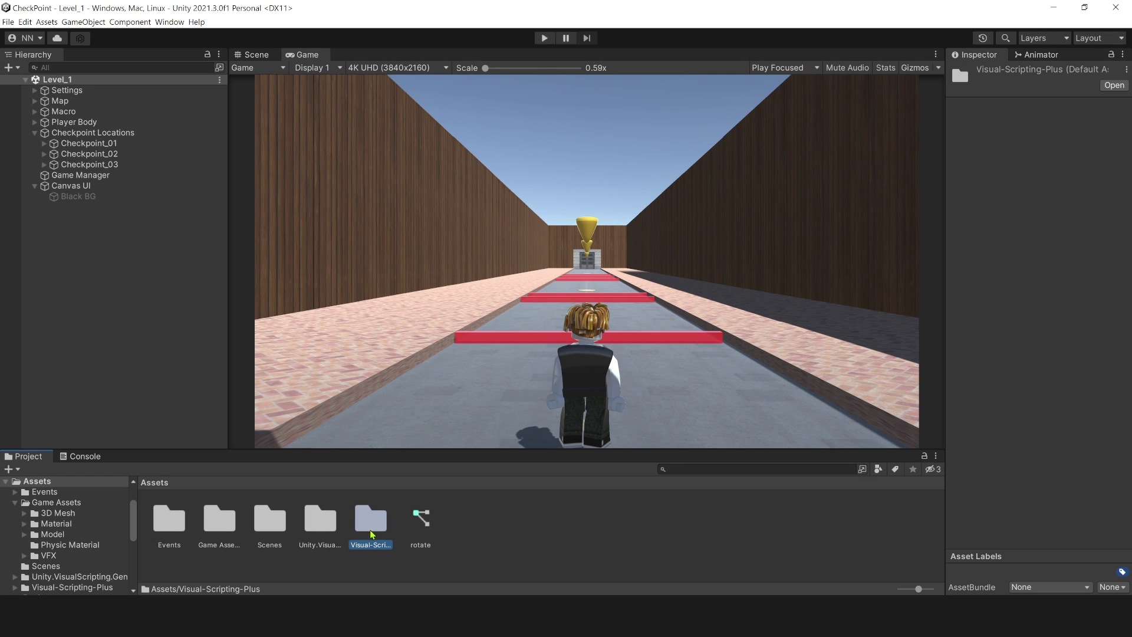
# Drag the Macro-Tween prefab from Visual-Scripting-Plus/Macro-Tween into the Hierarchy
pyautogui.doubleClick(372, 527)
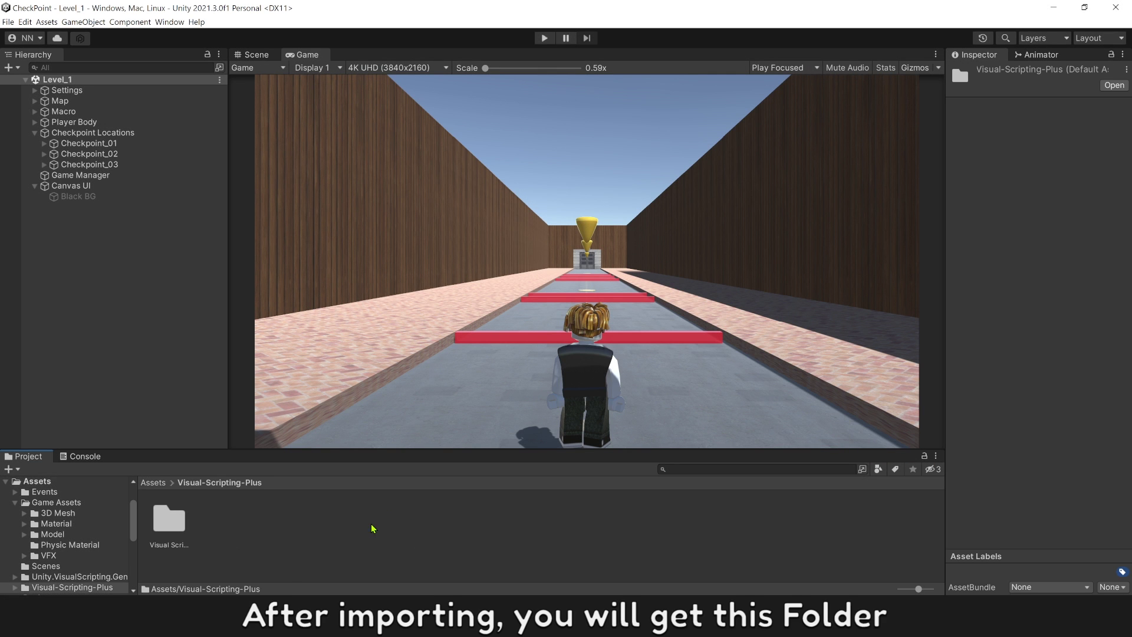
pyautogui.doubleClick(175, 528)
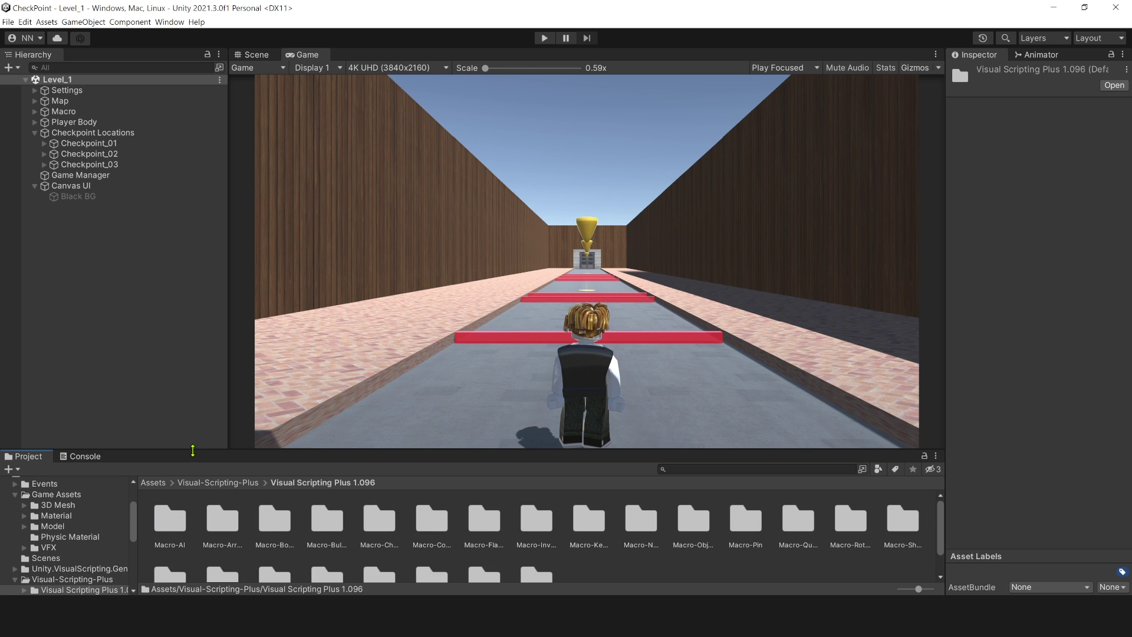
pyautogui.moveTo(200, 448); pyautogui.dragTo(193, 413)
pyautogui.click(630, 569)
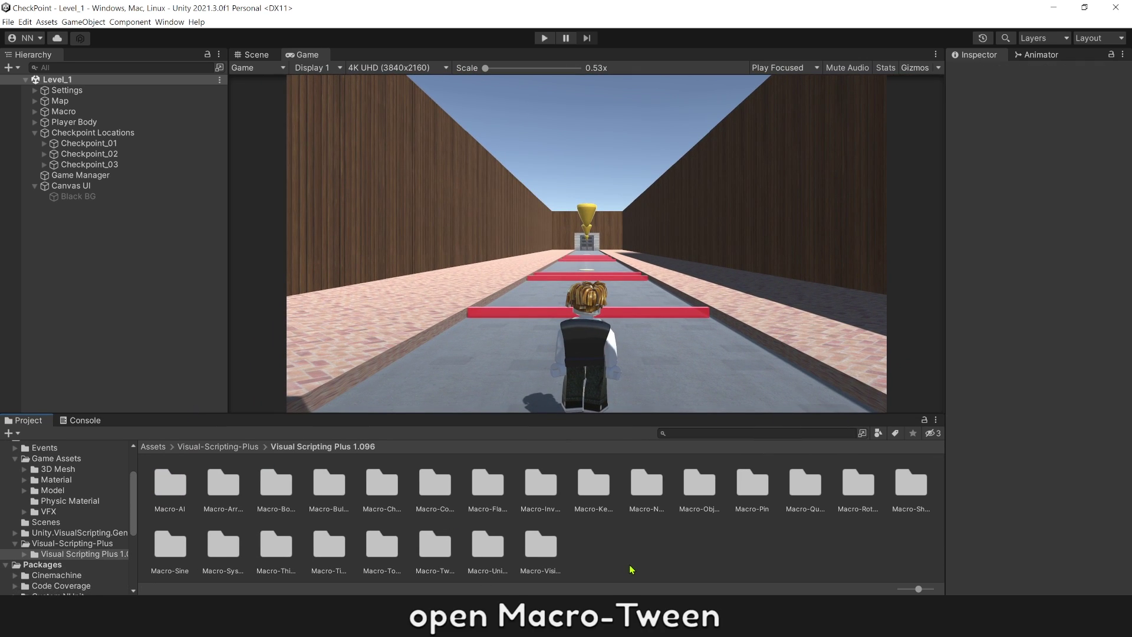
pyautogui.click(443, 553)
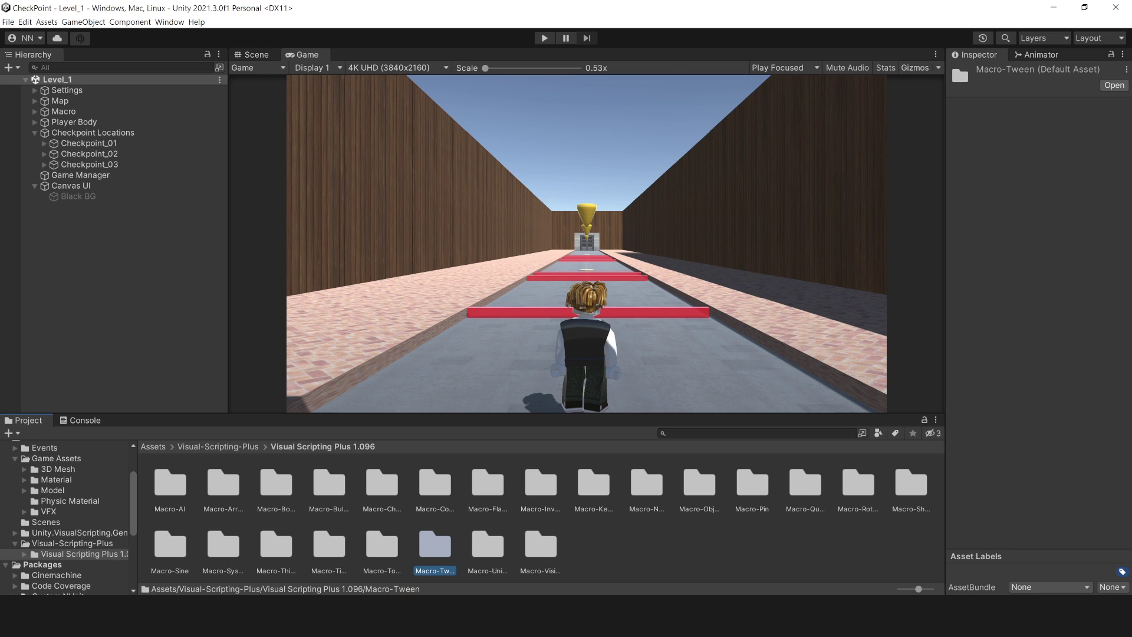
pyautogui.doubleClick(432, 551)
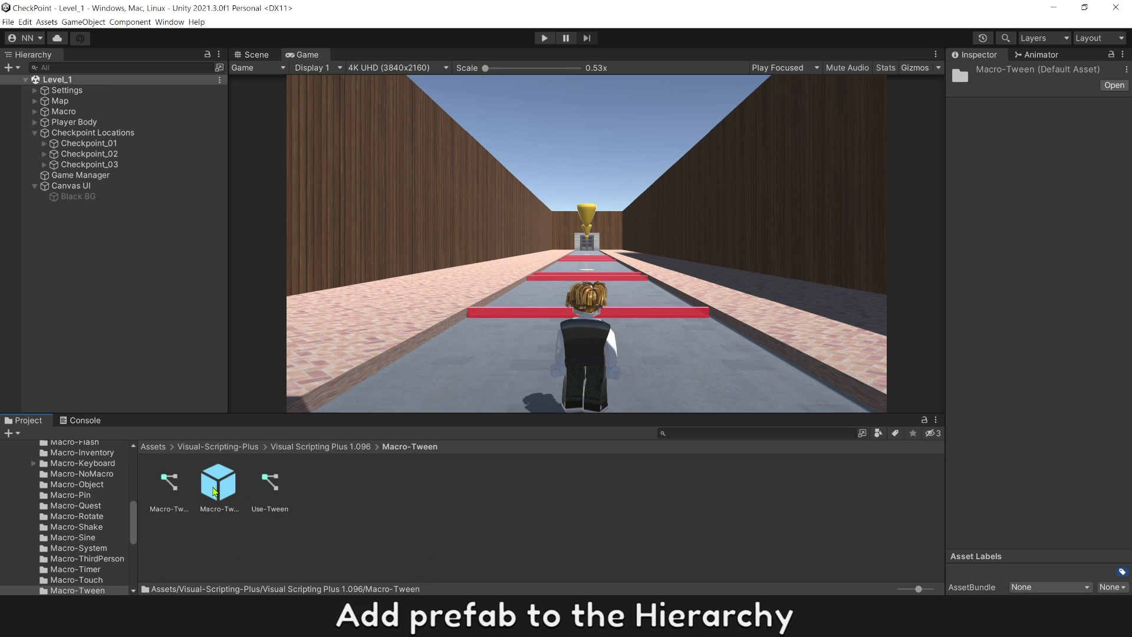
pyautogui.moveTo(220, 489); pyautogui.dragTo(80, 314)
pyautogui.moveTo(102, 207)
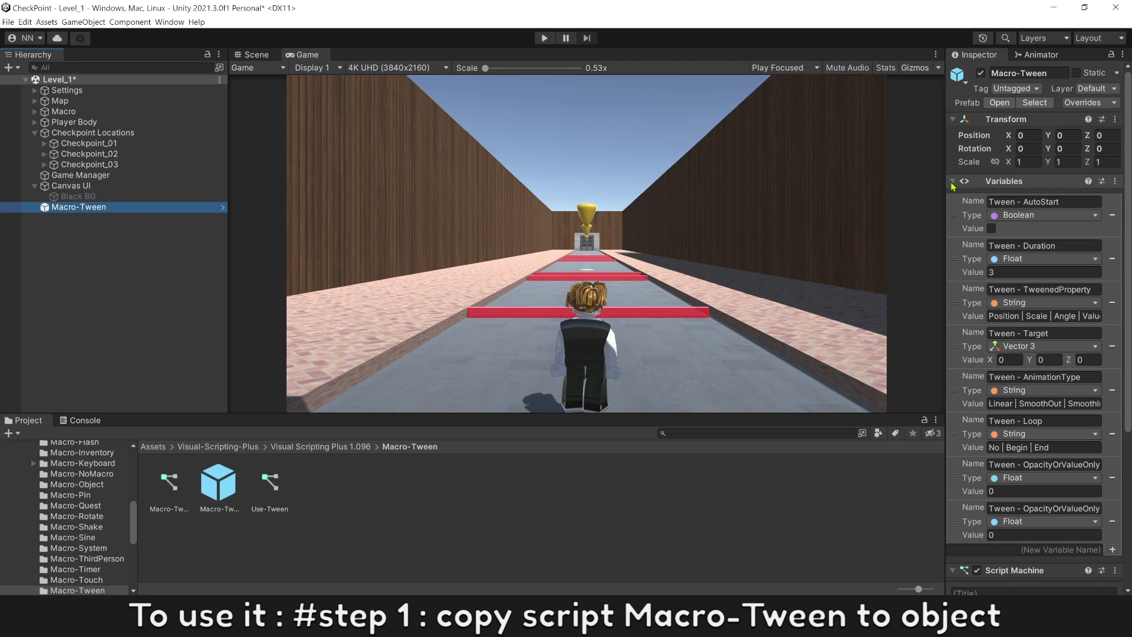
# Copy Macro-Tween's Script Machine and paste it onto Black BG as a new component
pyautogui.click(953, 183)
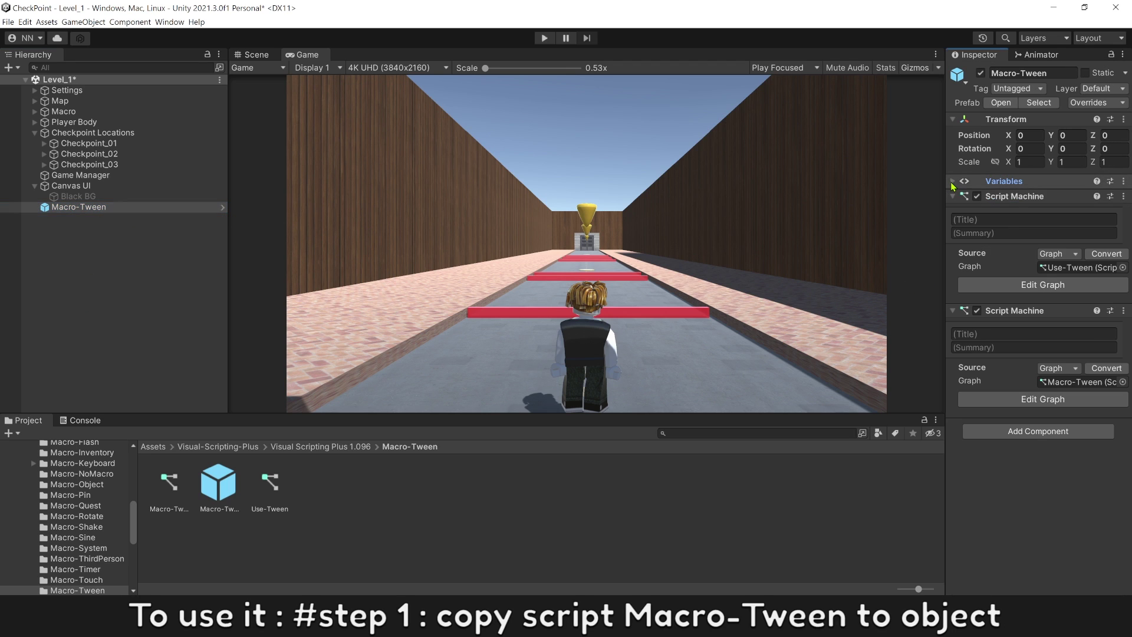
pyautogui.rightClick(1040, 312)
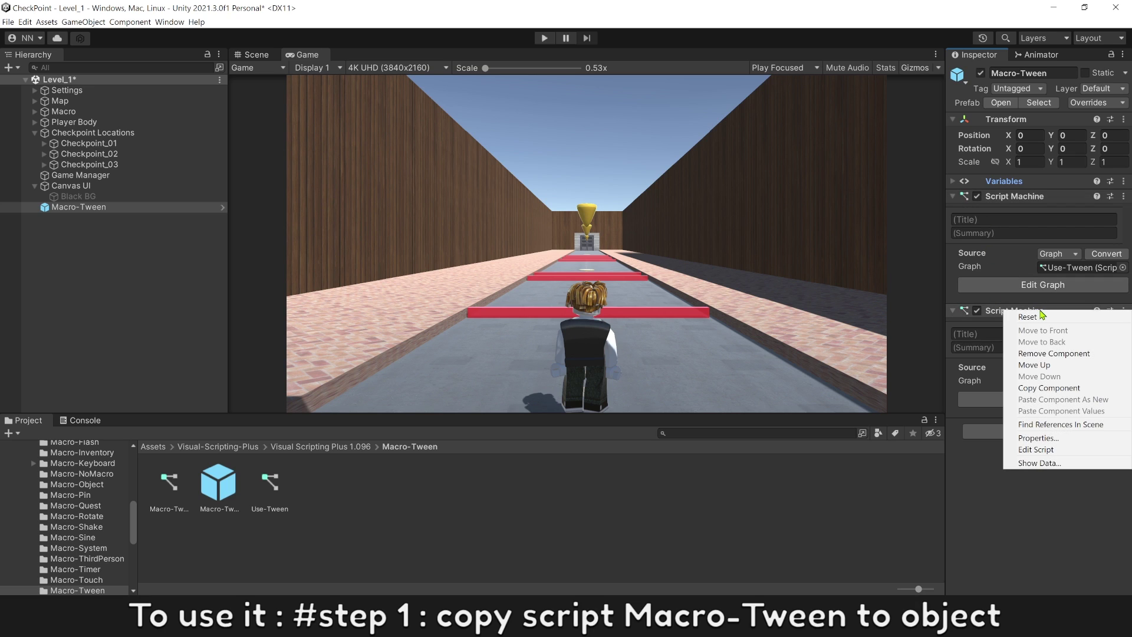
pyautogui.click(1060, 380)
pyautogui.click(156, 271)
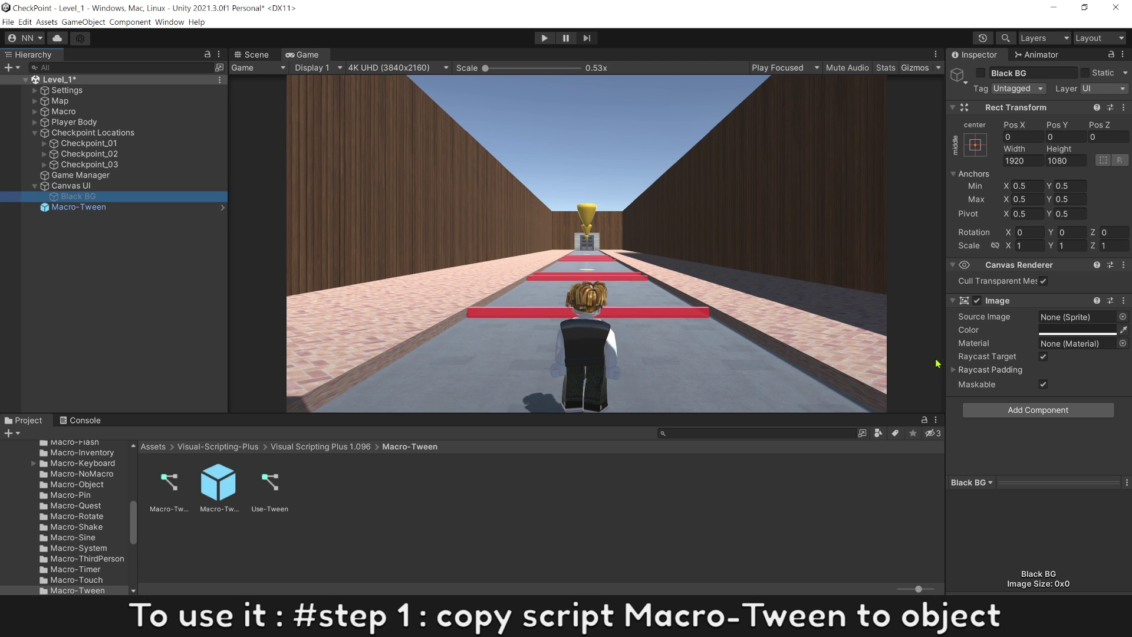
pyautogui.rightClick(1005, 302)
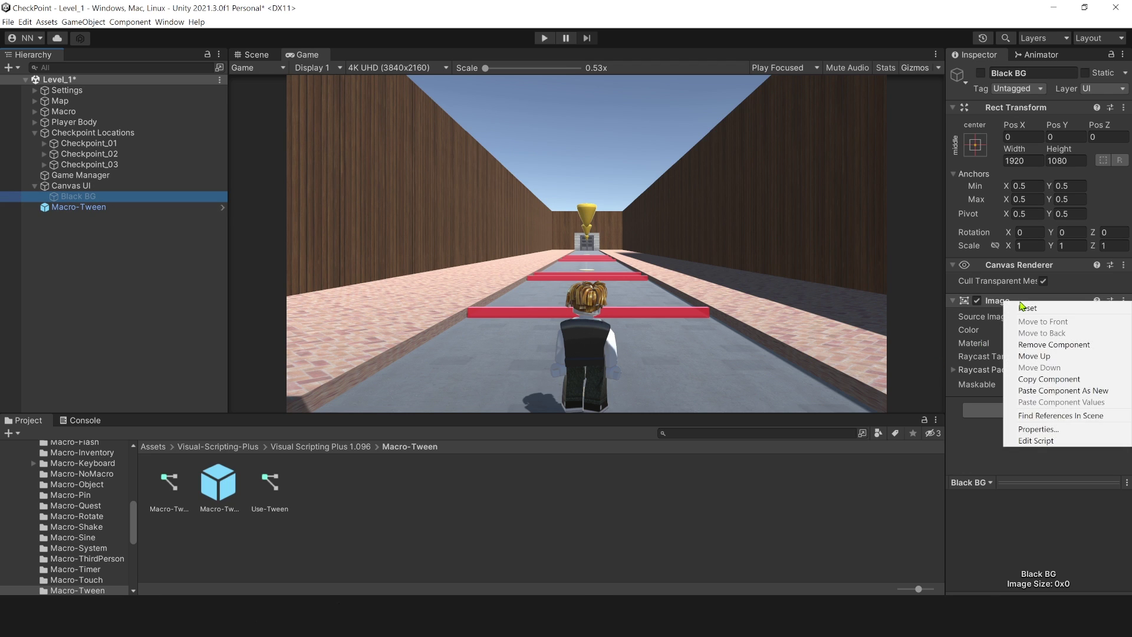
pyautogui.click(1059, 390)
pyautogui.scroll(-1, 1009, 372)
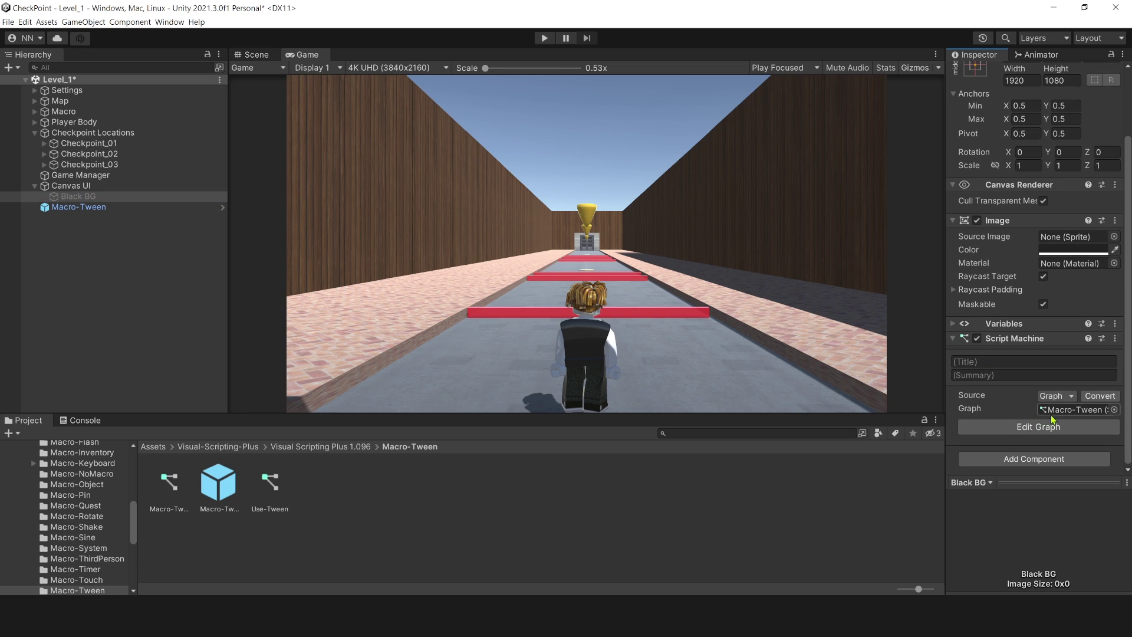
pyautogui.click(97, 210)
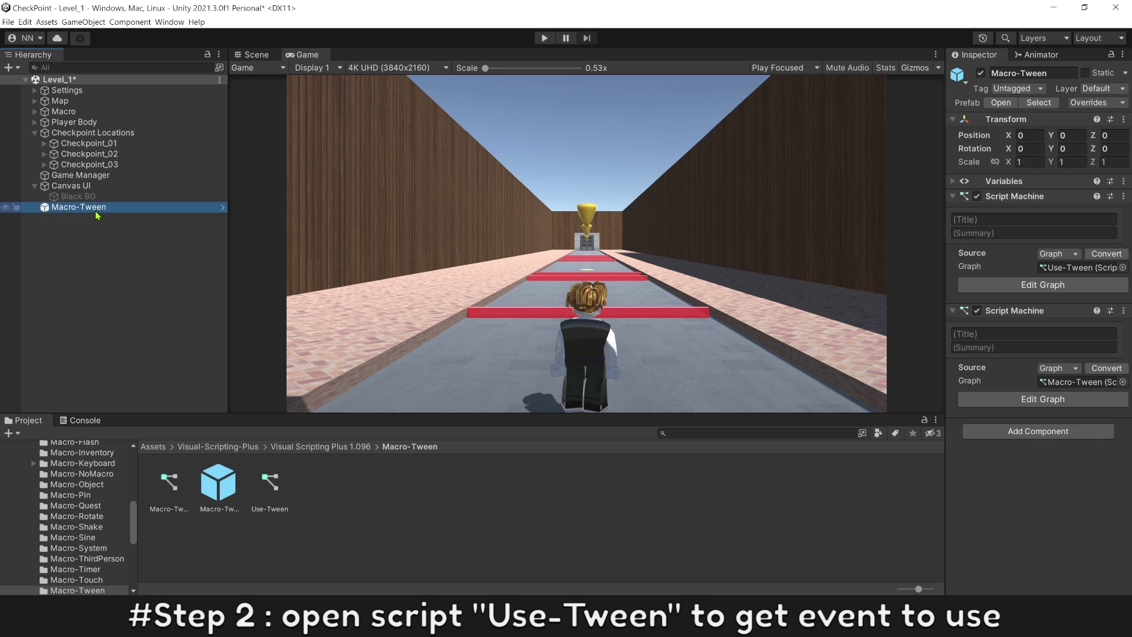
# Open the Use-Tween graph and zoom into the Opacity, ValueOnly group
pyautogui.click(982, 285)
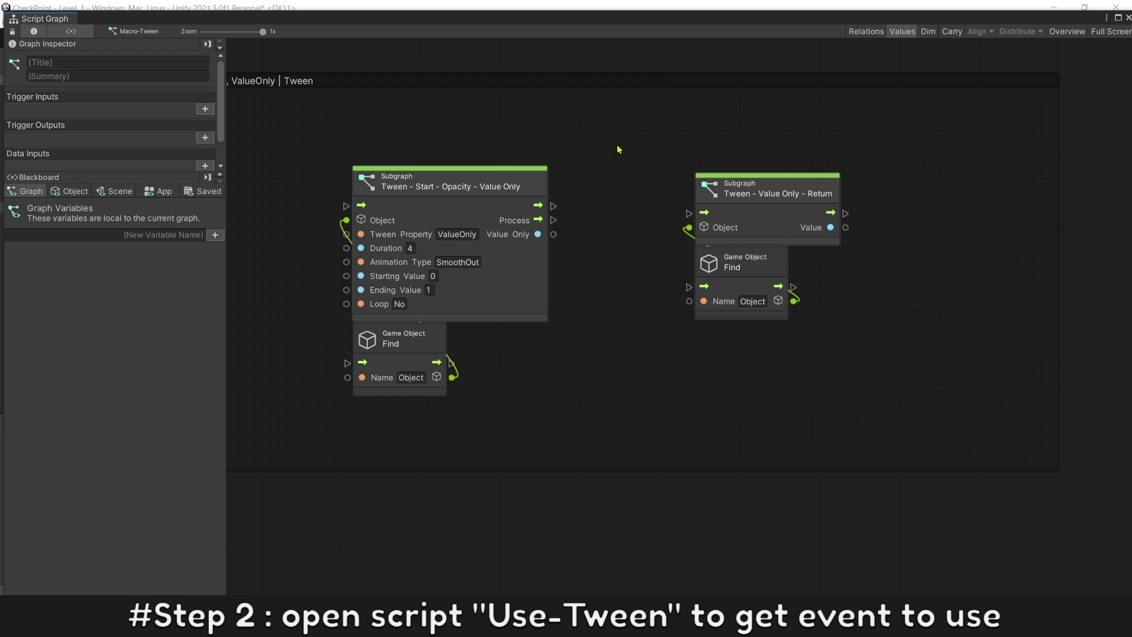
pyautogui.click(1068, 32)
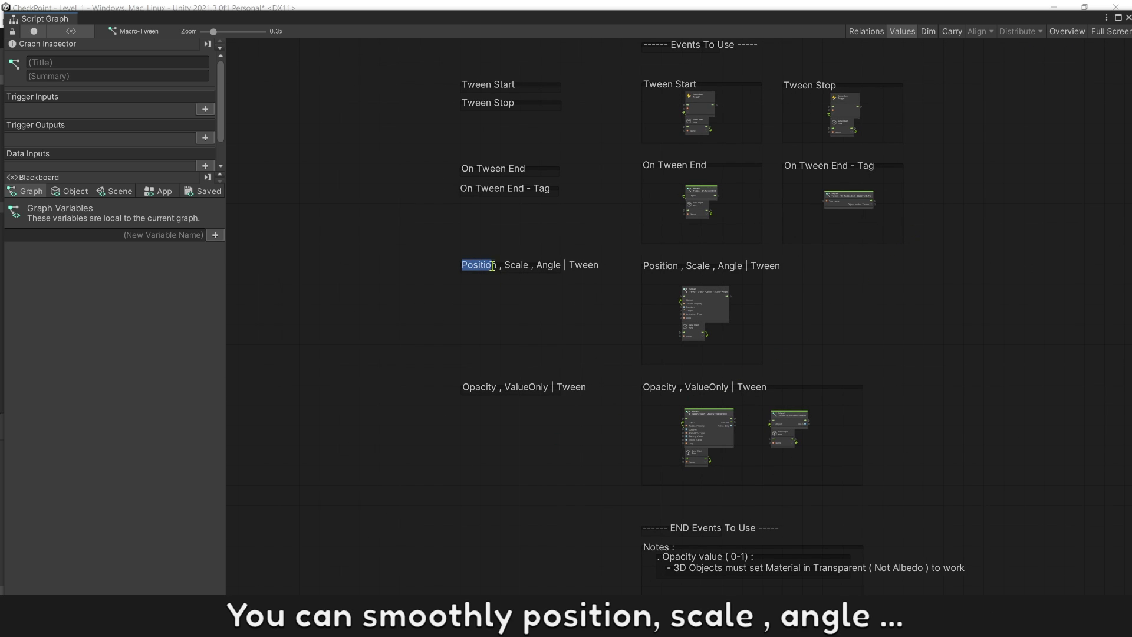
pyautogui.click(532, 331)
pyautogui.moveTo(464, 393); pyautogui.dragTo(496, 395)
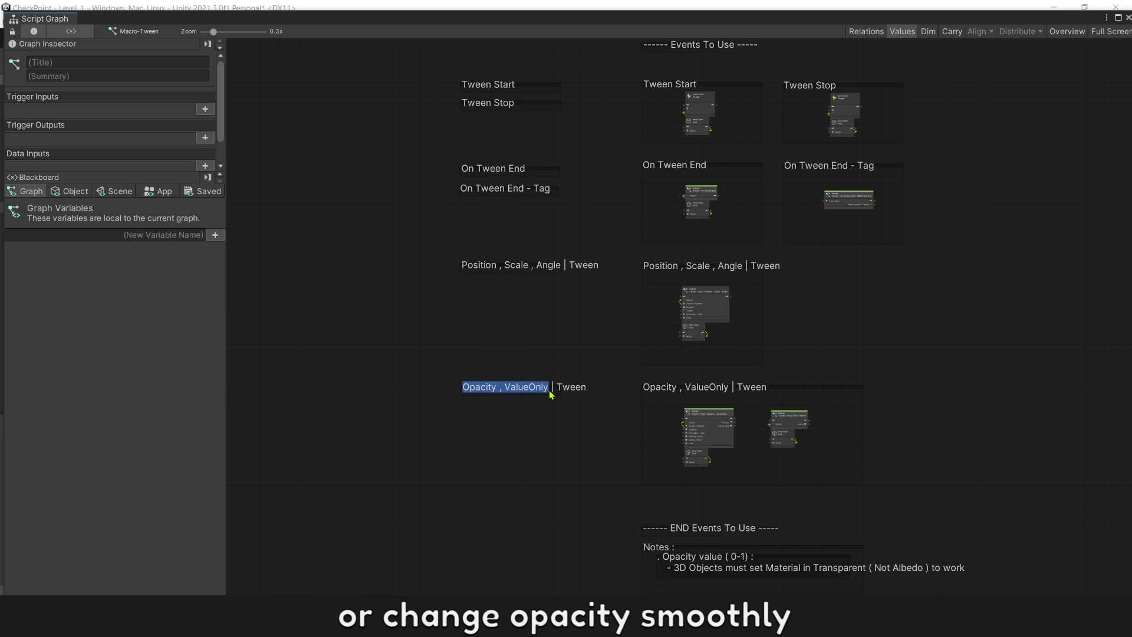
pyautogui.click(615, 469)
pyautogui.scroll(5, 685, 473)
pyautogui.moveTo(684, 473); pyautogui.dragTo(443, 458, button='middle')
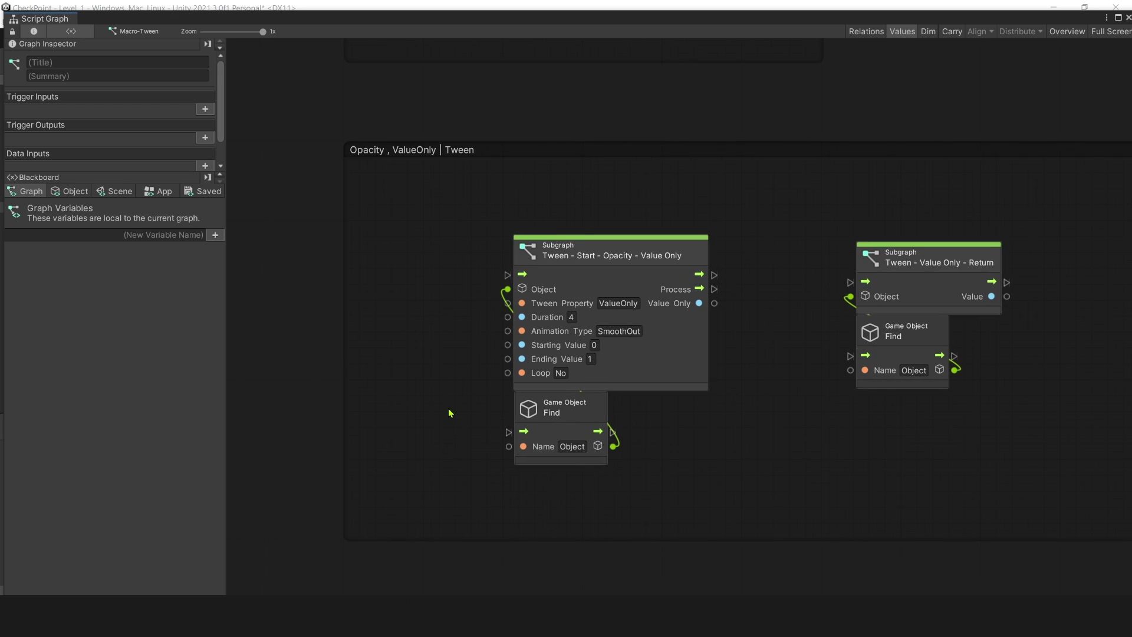
# Copy the Opacity tween and Find nodes, then close the graph editor
pyautogui.moveTo(441, 277); pyautogui.dragTo(638, 493)
pyautogui.rightClick(679, 365)
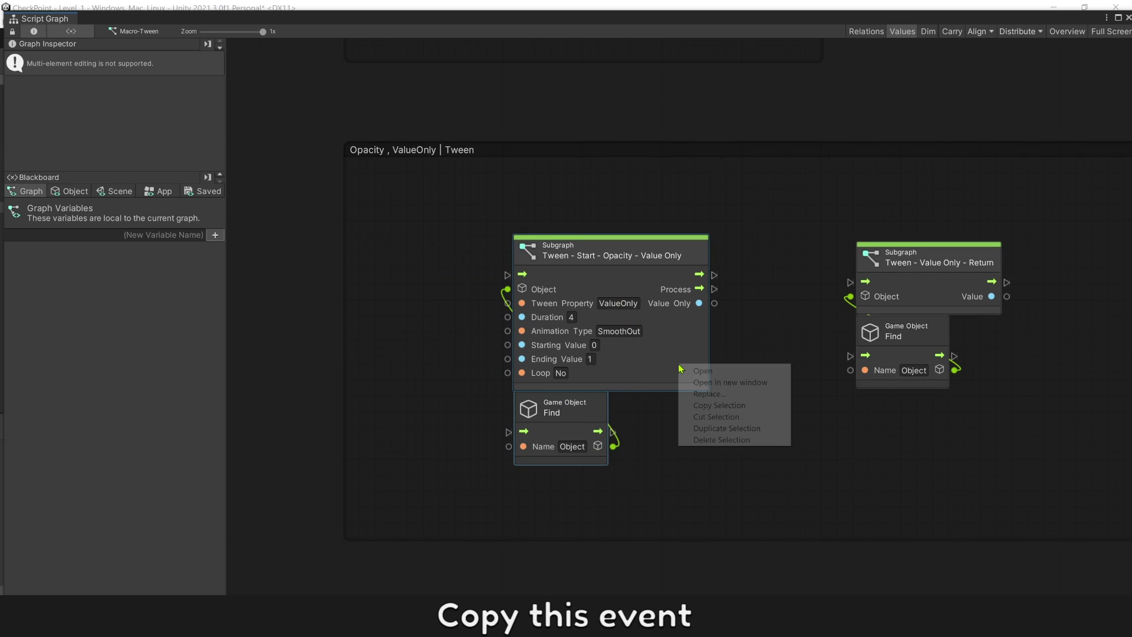
pyautogui.click(713, 405)
pyautogui.click(713, 437)
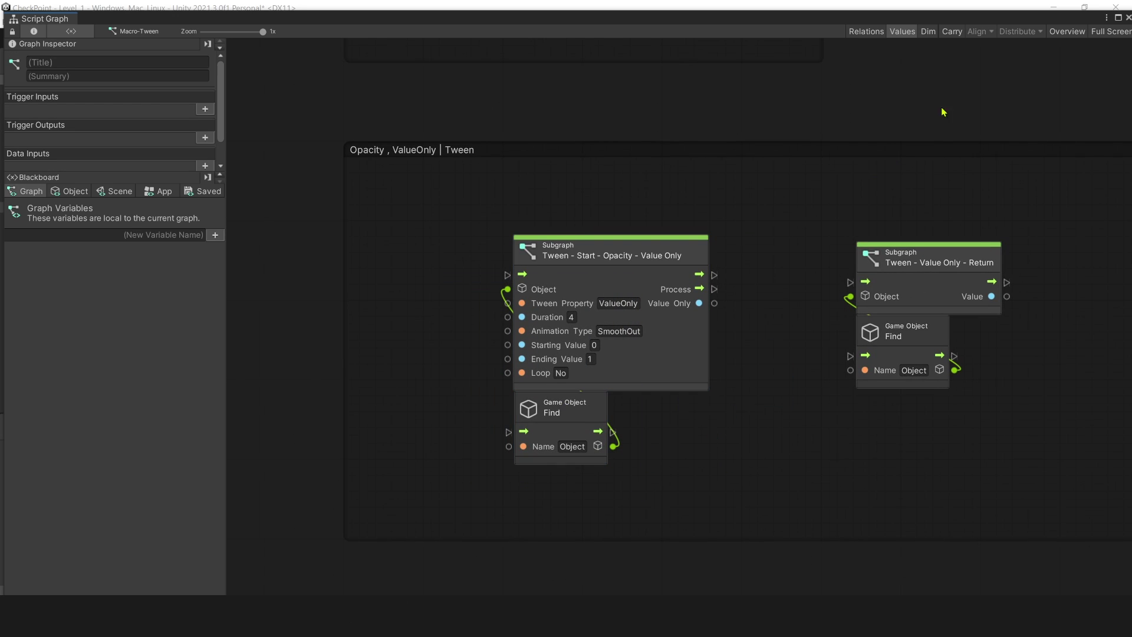
pyautogui.click(1127, 16)
# In the Game Manager graph, set Timer duration to 1 and delete the Set Active nodes
pyautogui.click(95, 176)
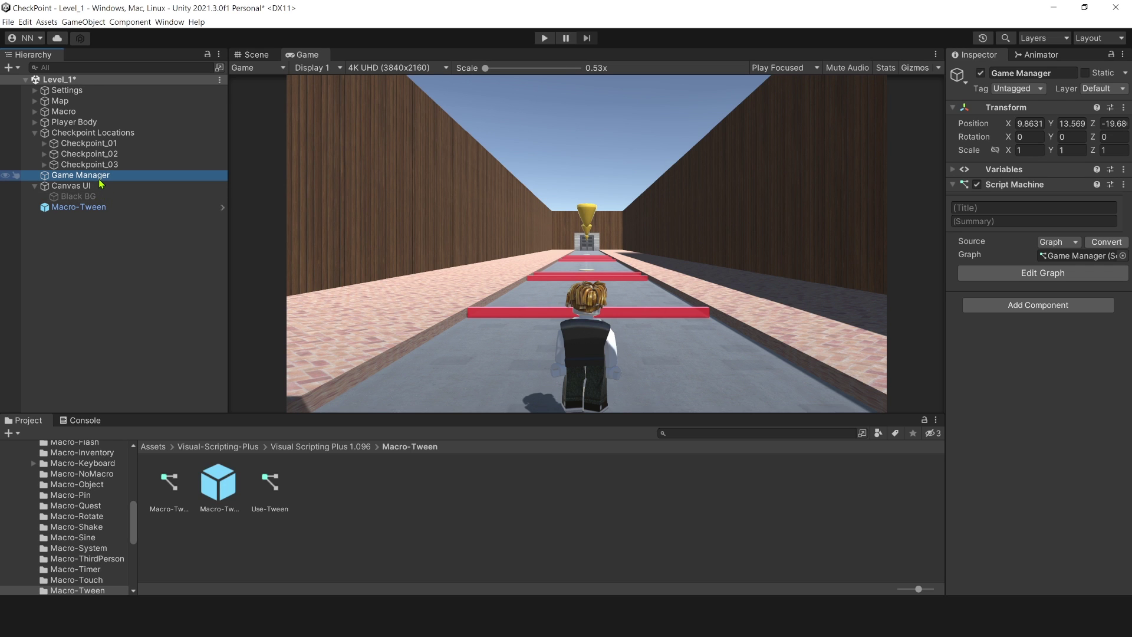
pyautogui.click(1042, 272)
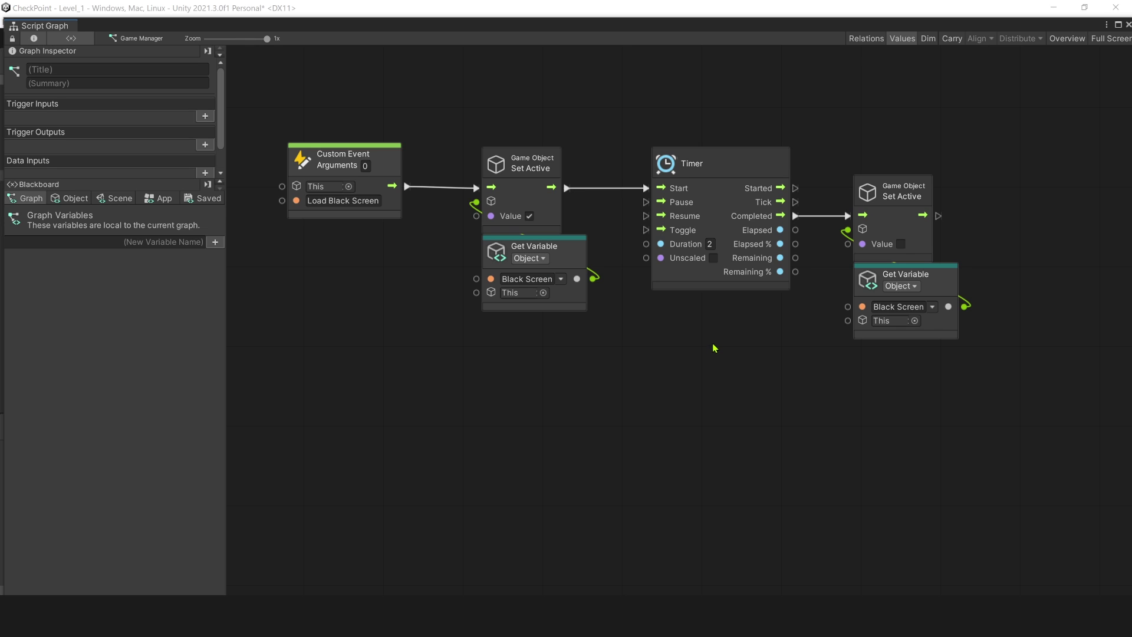
pyautogui.click(711, 245)
pyautogui.write('1')
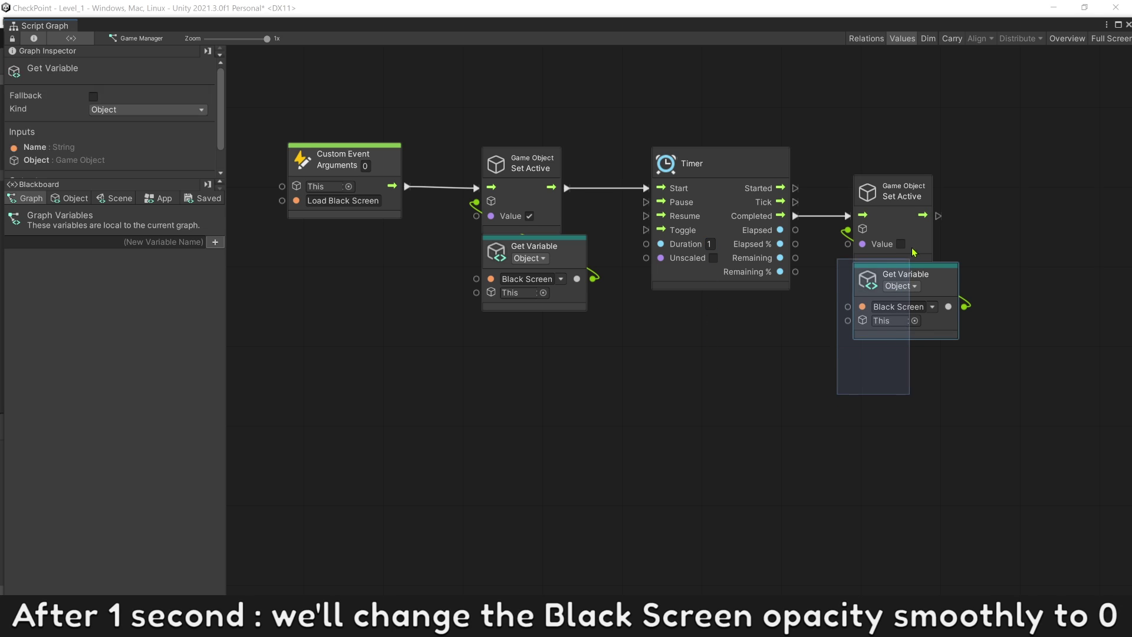
pyautogui.moveTo(831, 390); pyautogui.dragTo(917, 232)
pyautogui.press('Delete')
# Paste the opacity tween subgraph beside the timer and connect Timer Completed to it
pyautogui.rightClick(848, 258)
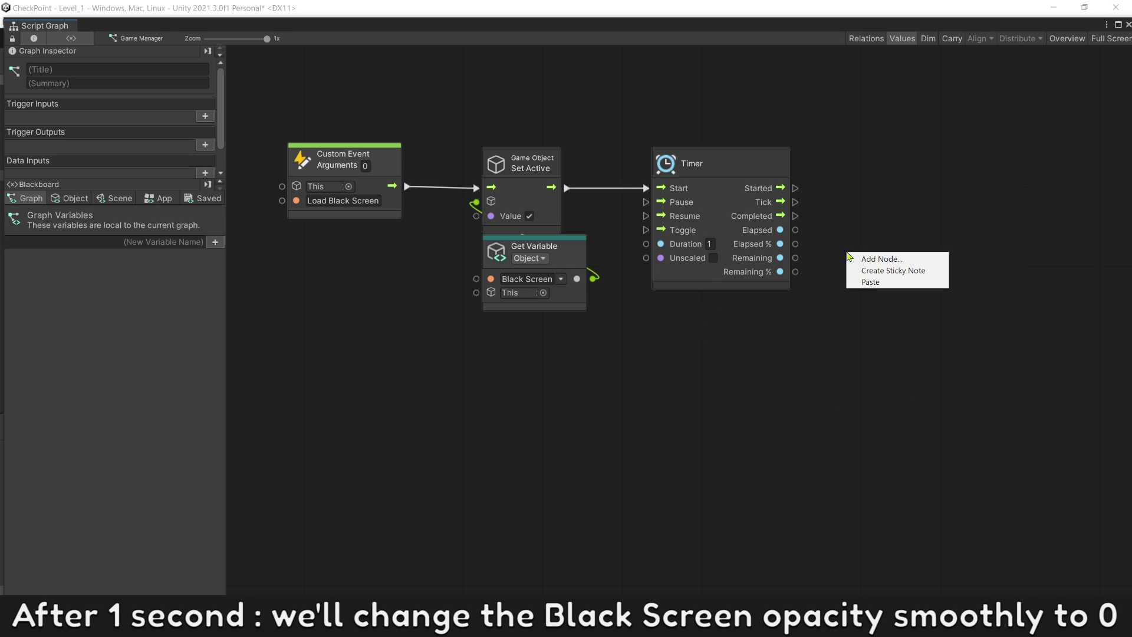
pyautogui.click(867, 288)
pyautogui.moveTo(891, 293); pyautogui.dragTo(889, 216)
pyautogui.moveTo(797, 216); pyautogui.dragTo(840, 215)
pyautogui.click(783, 334)
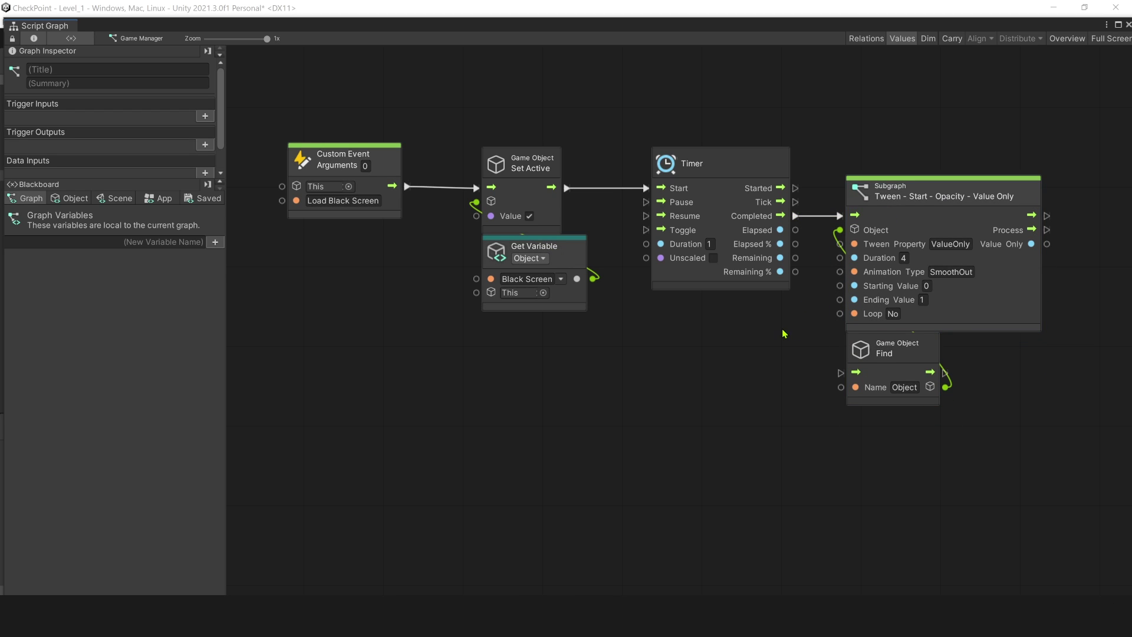
# Feed a duplicated Black Screen Get Variable into the subgraph's Object input, removing the Find node
pyautogui.click(574, 257)
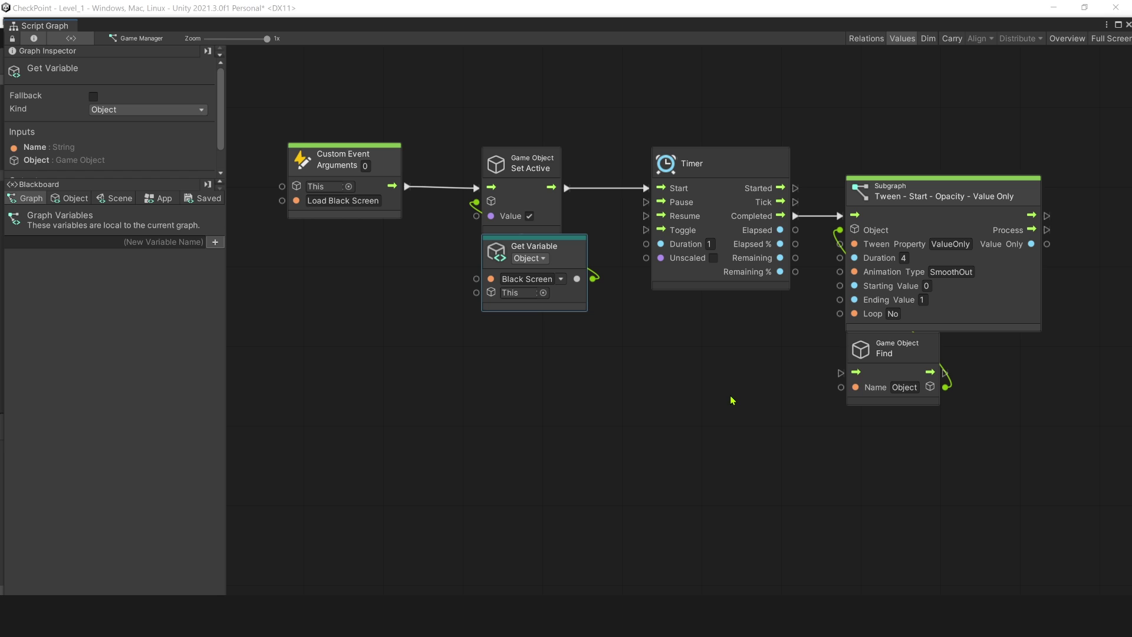
pyautogui.hotkey('ctrl', 'd')
pyautogui.moveTo(681, 305)
pyautogui.mouseDown()
pyautogui.moveTo(701, 343)
pyautogui.moveTo(839, 229)
pyautogui.mouseUp()
pyautogui.click(895, 353)
pyautogui.press('Delete')
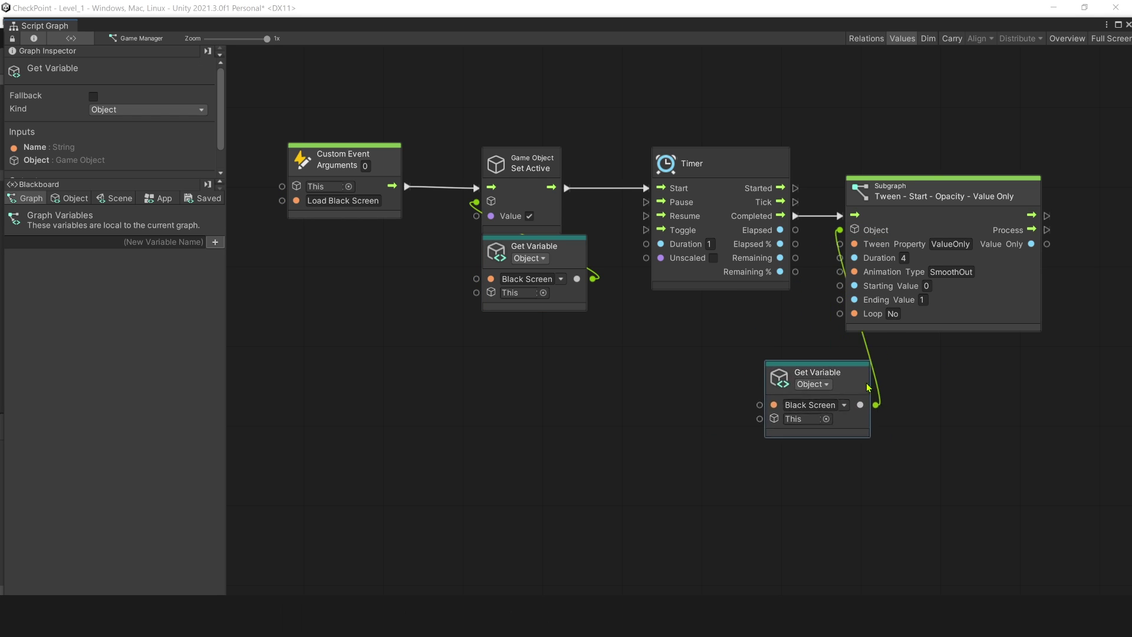
pyautogui.moveTo(724, 359); pyautogui.dragTo(922, 361)
pyautogui.click(1014, 357)
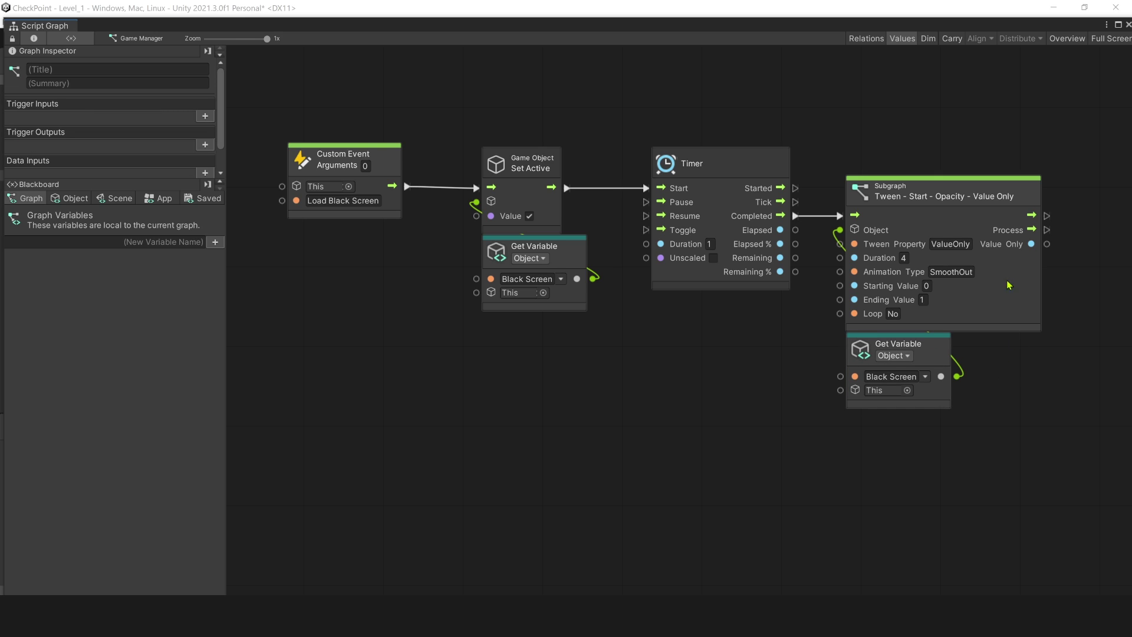
pyautogui.click(960, 247)
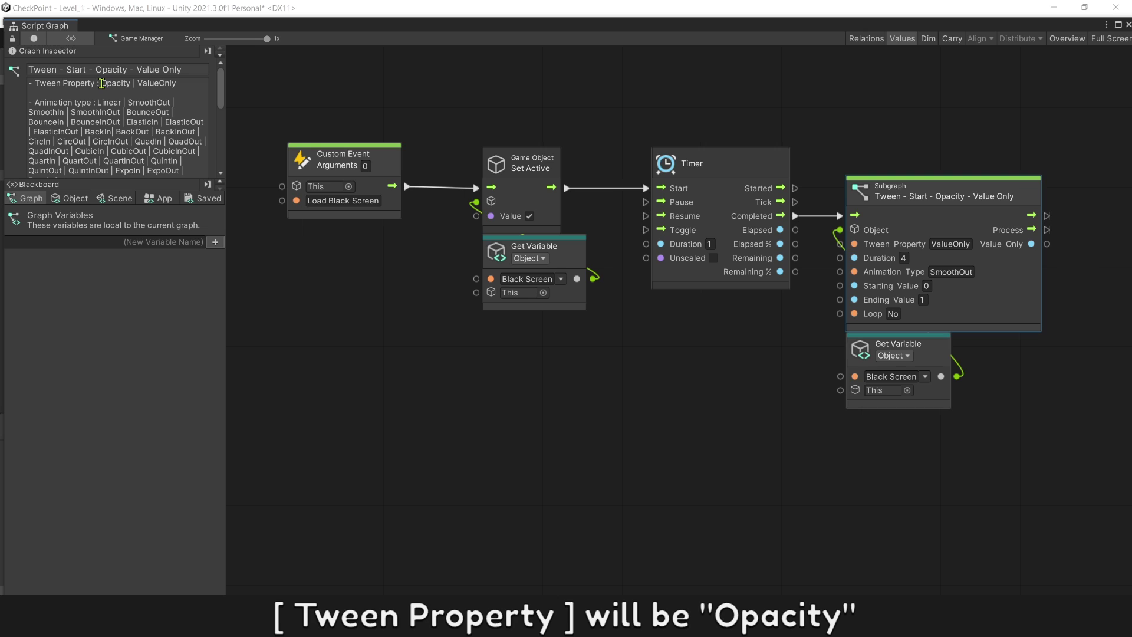
# Replace the tween subgraph's Tween Property ValueOnly with Opacity
pyautogui.moveTo(101, 84); pyautogui.dragTo(129, 85)
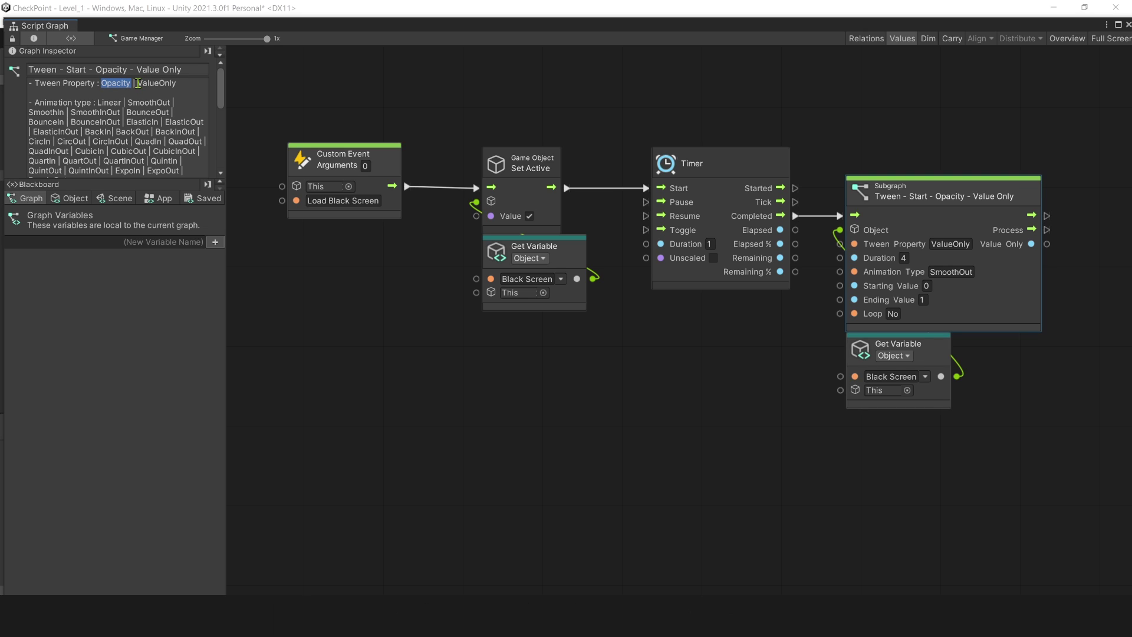
pyautogui.click(949, 244)
pyautogui.hotkey('ctrl', 'v')
pyautogui.click(1029, 389)
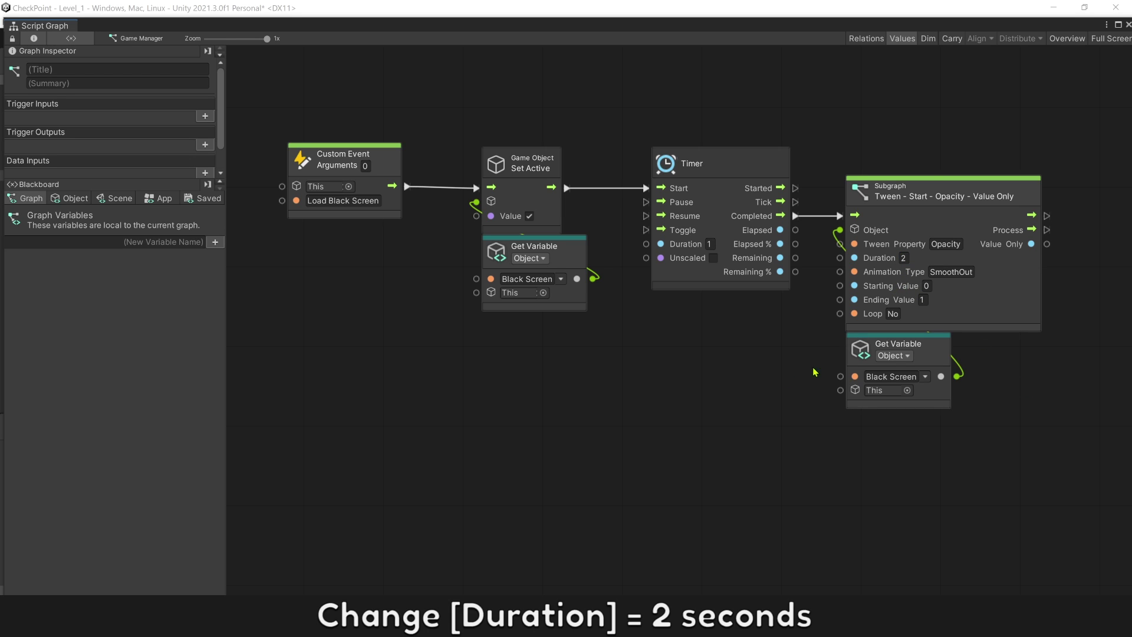
# Check the SmoothOut animation type against the subgraph's list of animation types
pyautogui.click(959, 273)
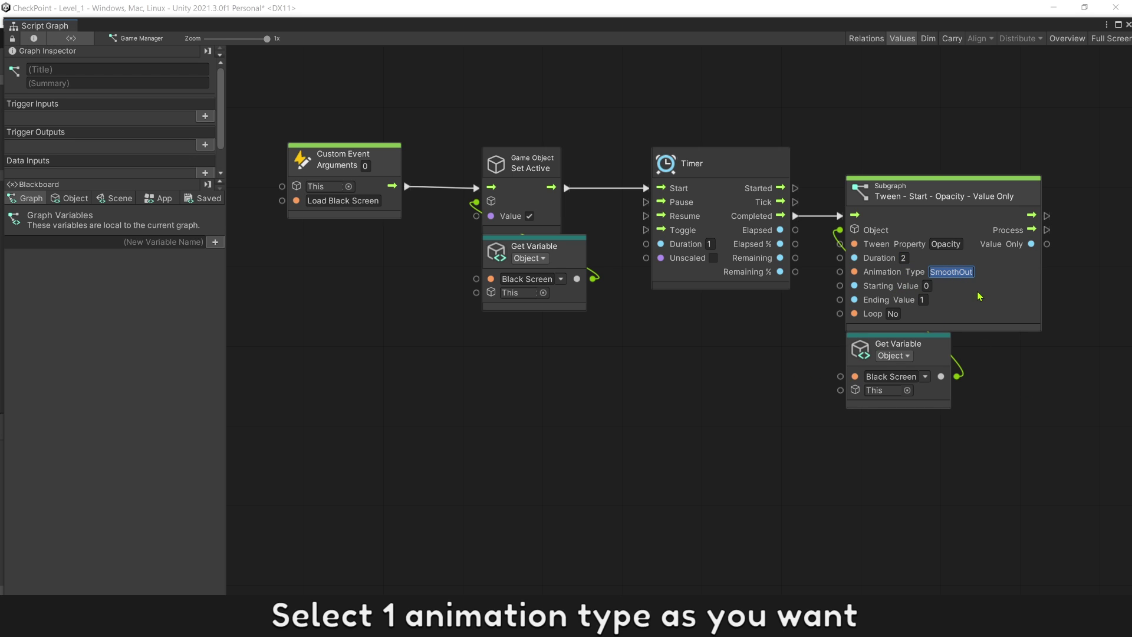
pyautogui.click(992, 306)
pyautogui.moveTo(98, 102); pyautogui.dragTo(161, 151)
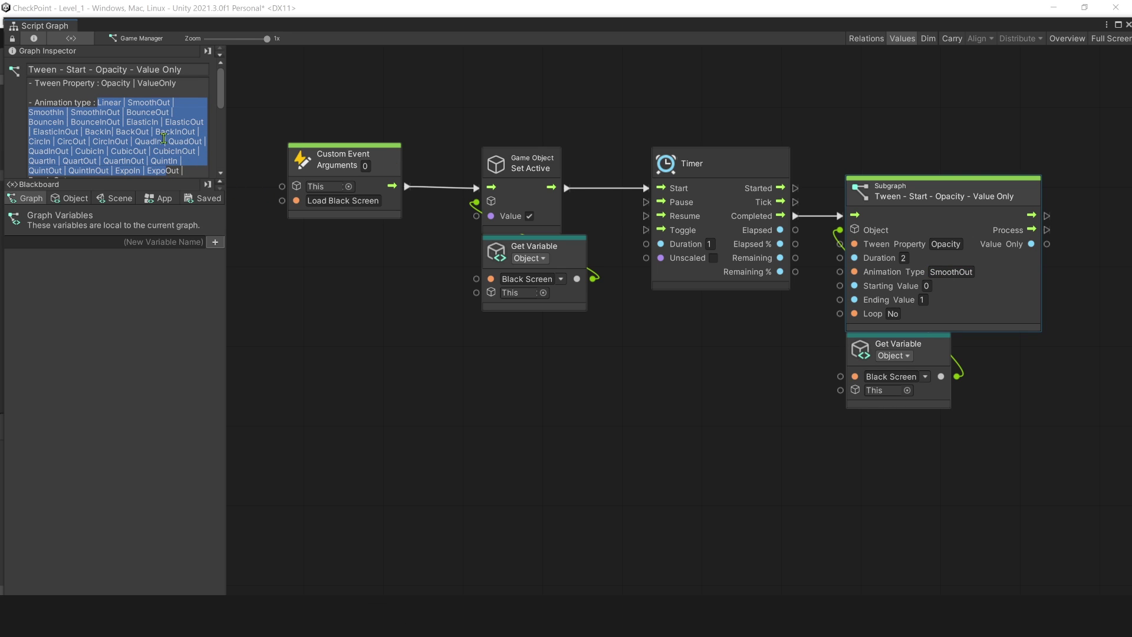
pyautogui.scroll(-2, 157, 131)
pyautogui.scroll(2, 156, 127)
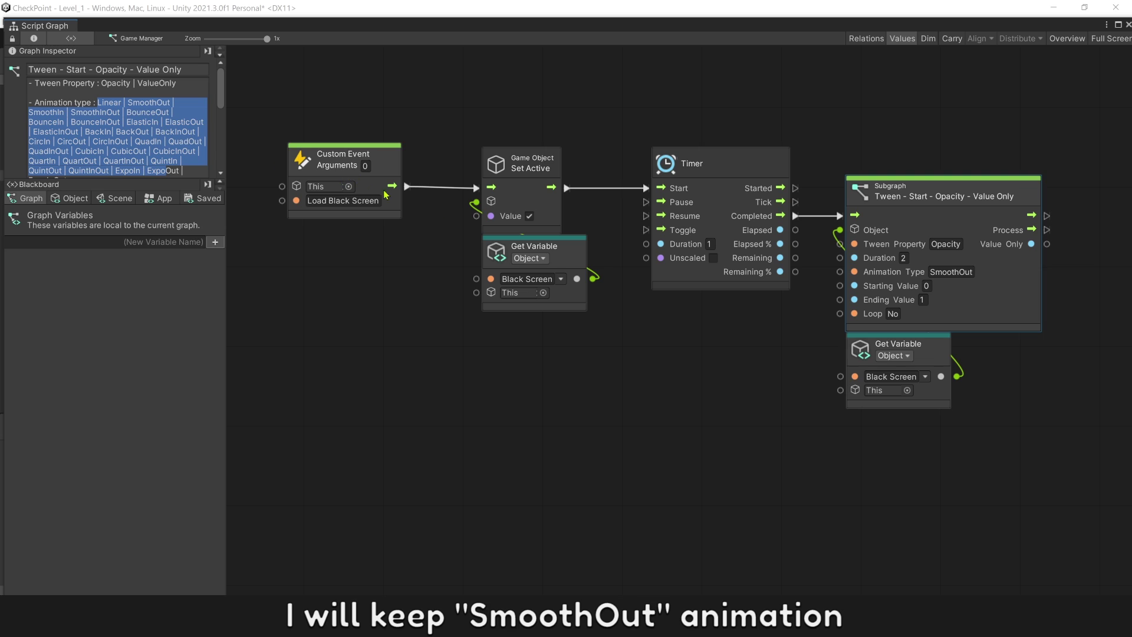
pyautogui.click(812, 326)
pyautogui.click(953, 272)
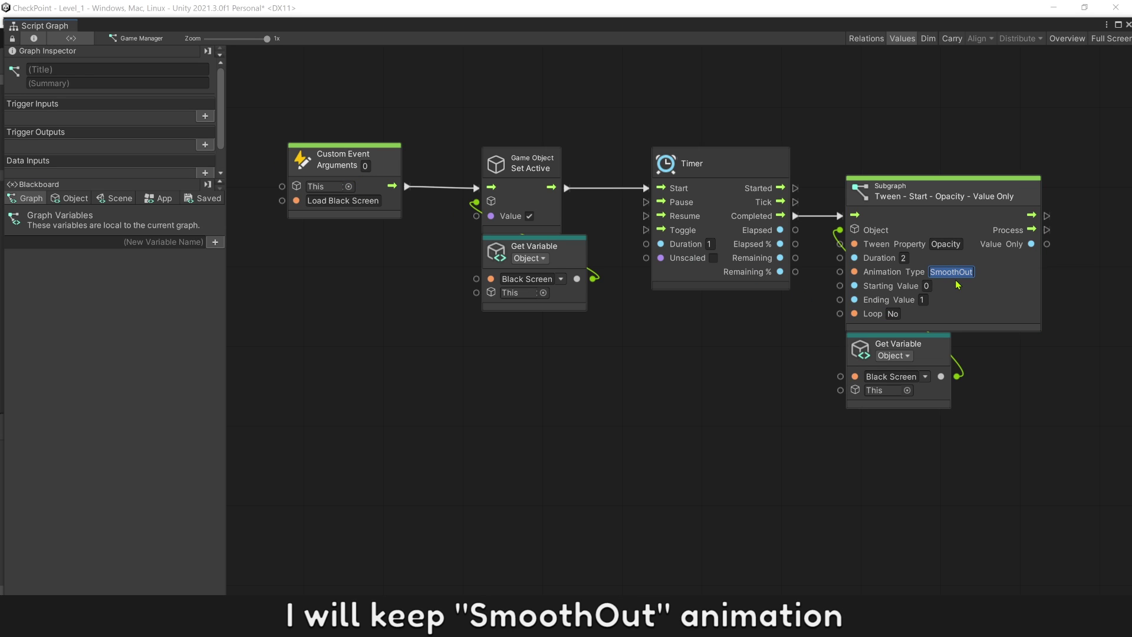
pyautogui.click(957, 283)
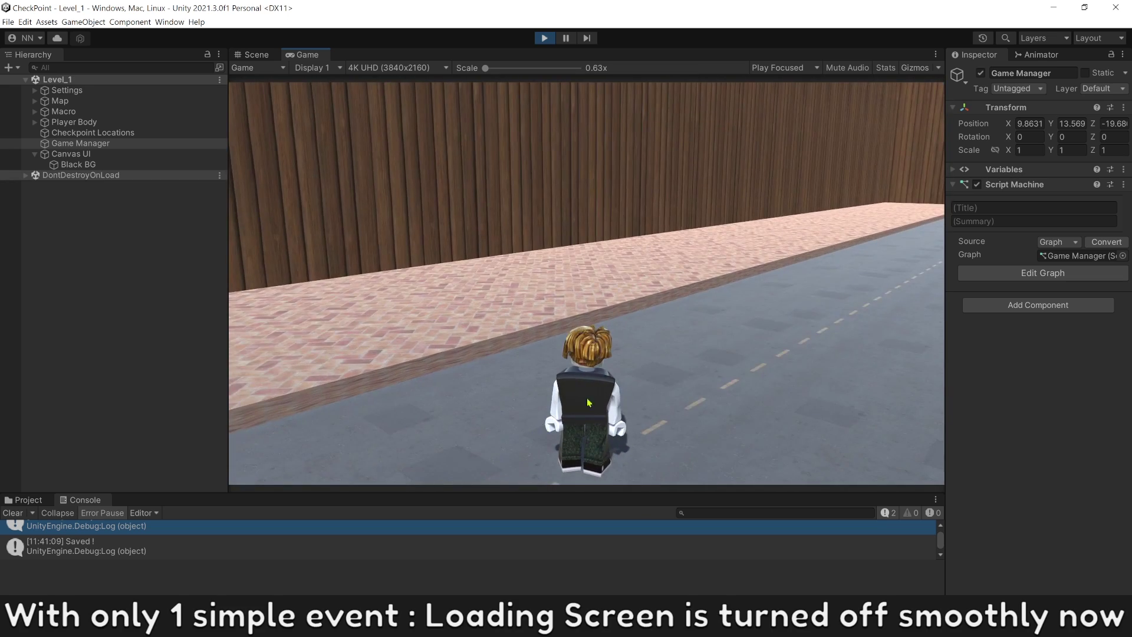
# Run the character down the corridor with W and A until it hits a red bar
pyautogui.press('w')
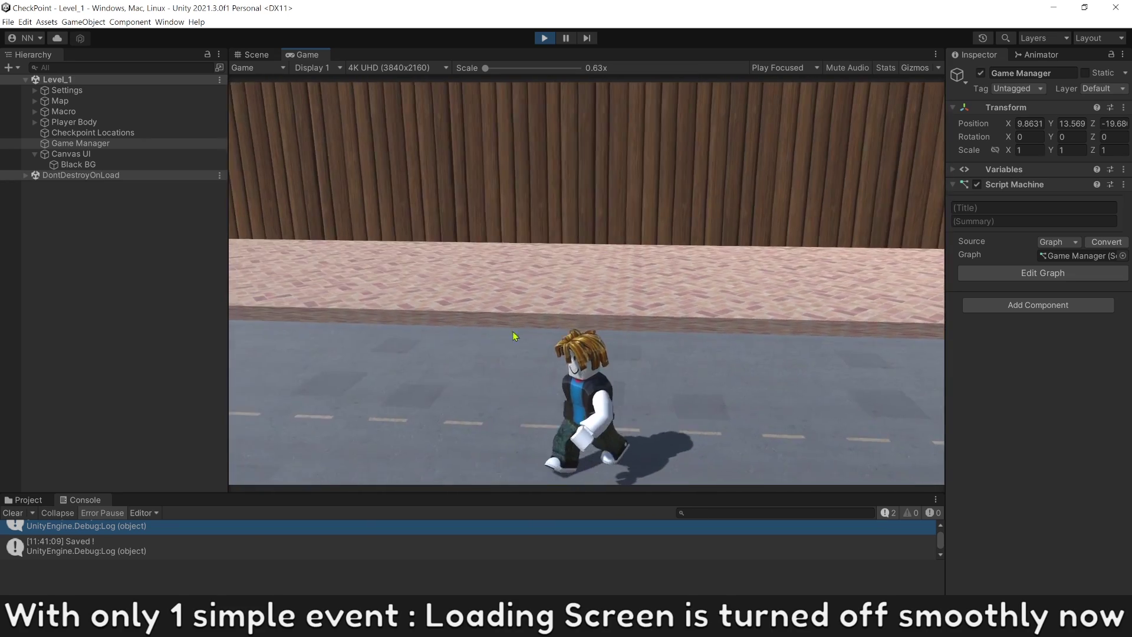
pyautogui.press('w')
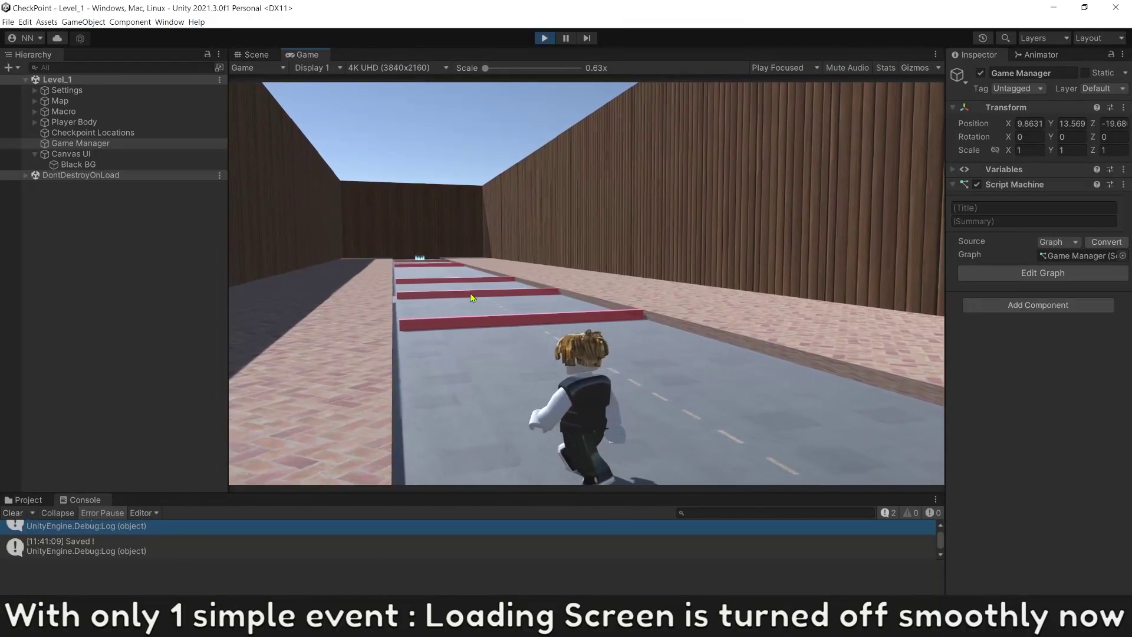
pyautogui.press('w')
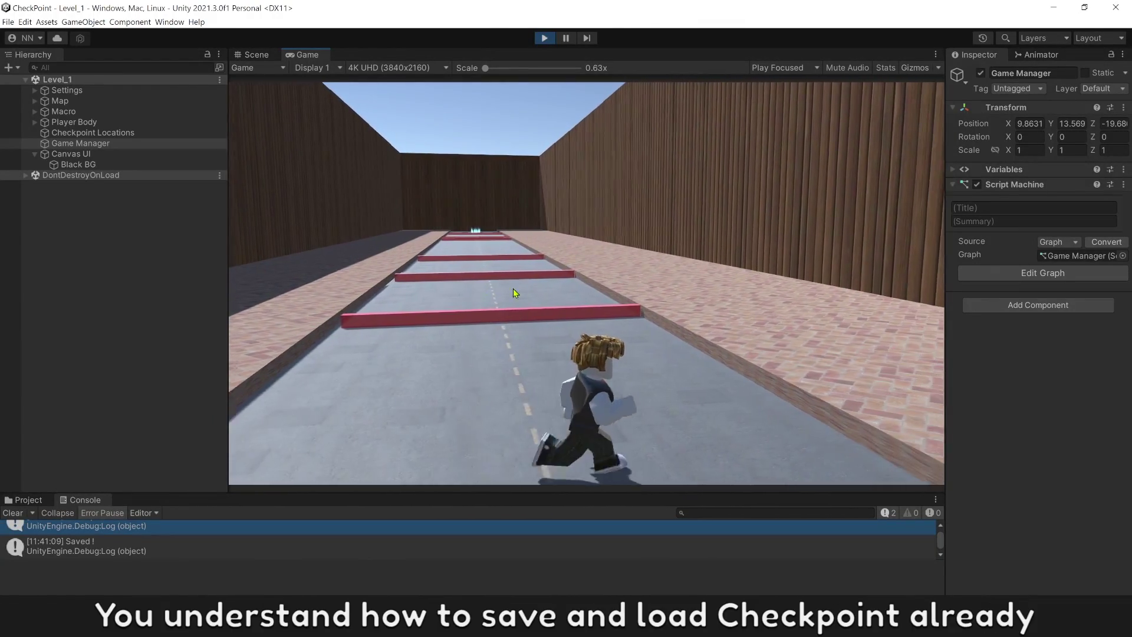
pyautogui.press('w')
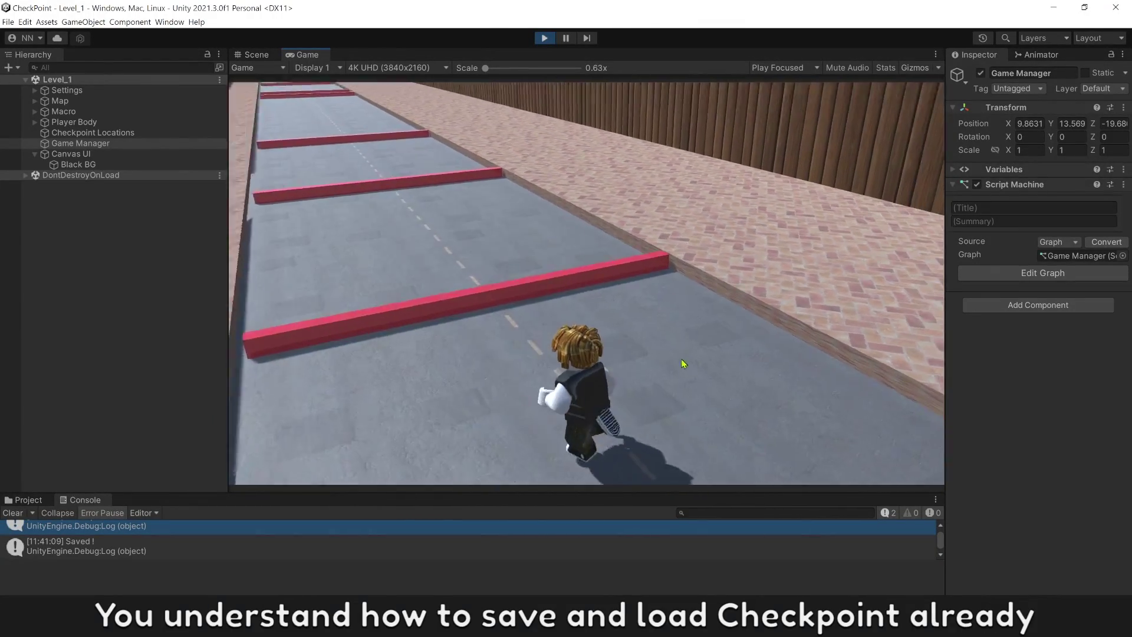
pyautogui.press('w')
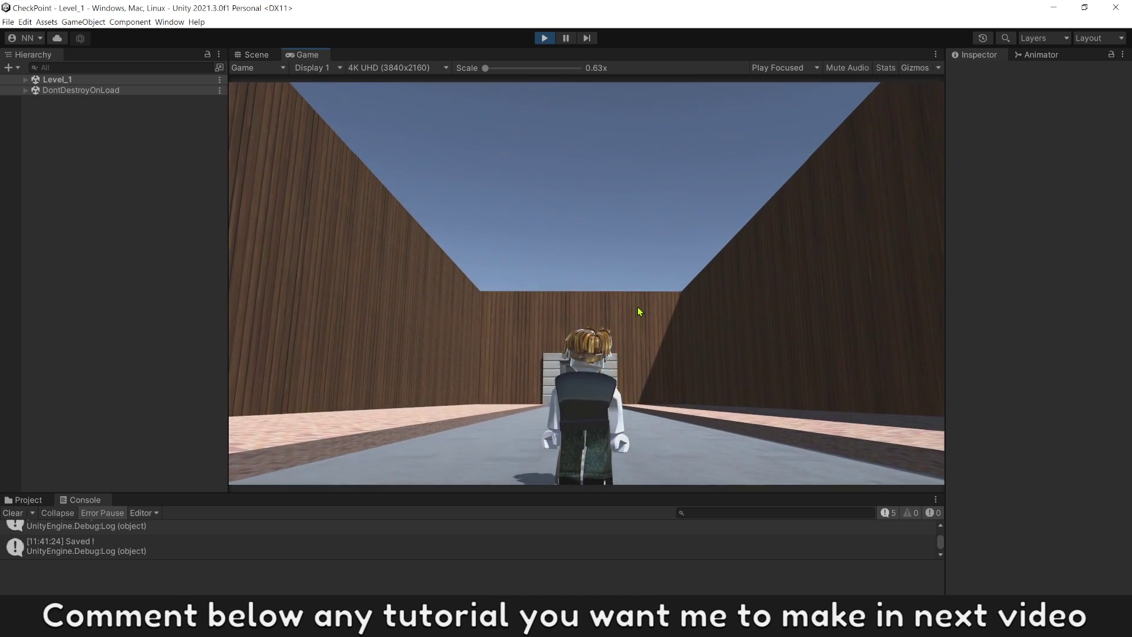
pyautogui.press('a')
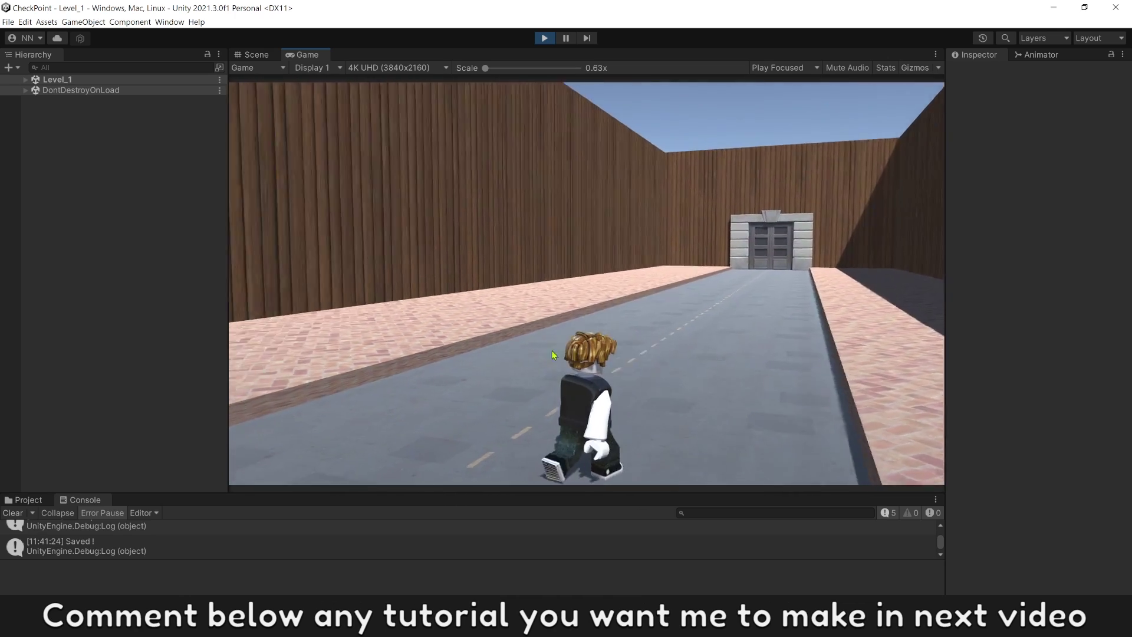
pyautogui.press('w')
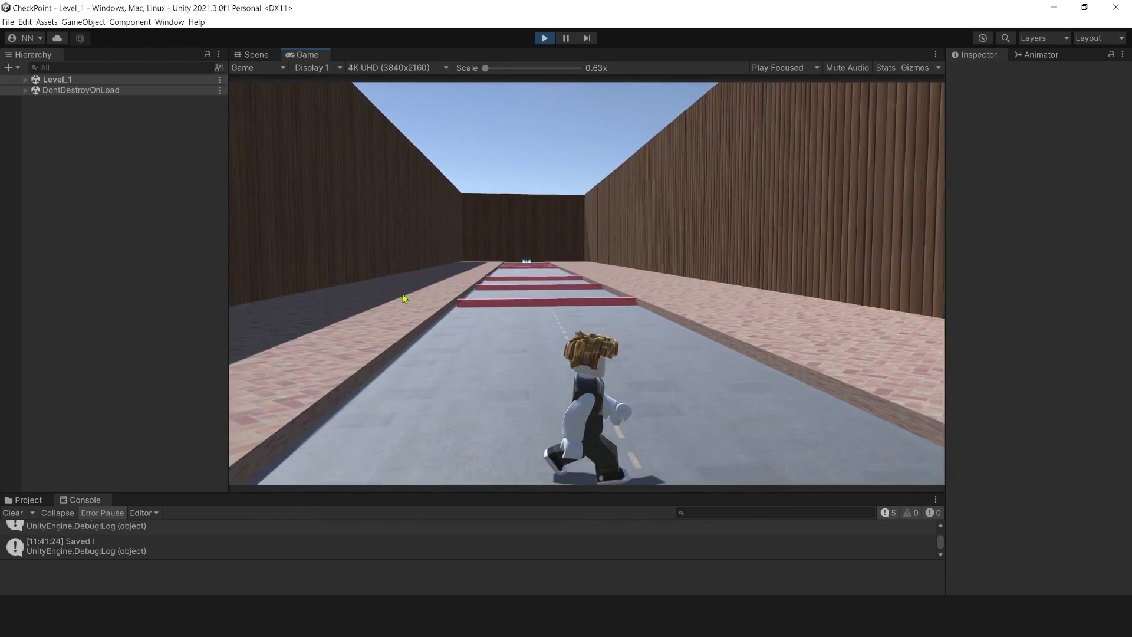